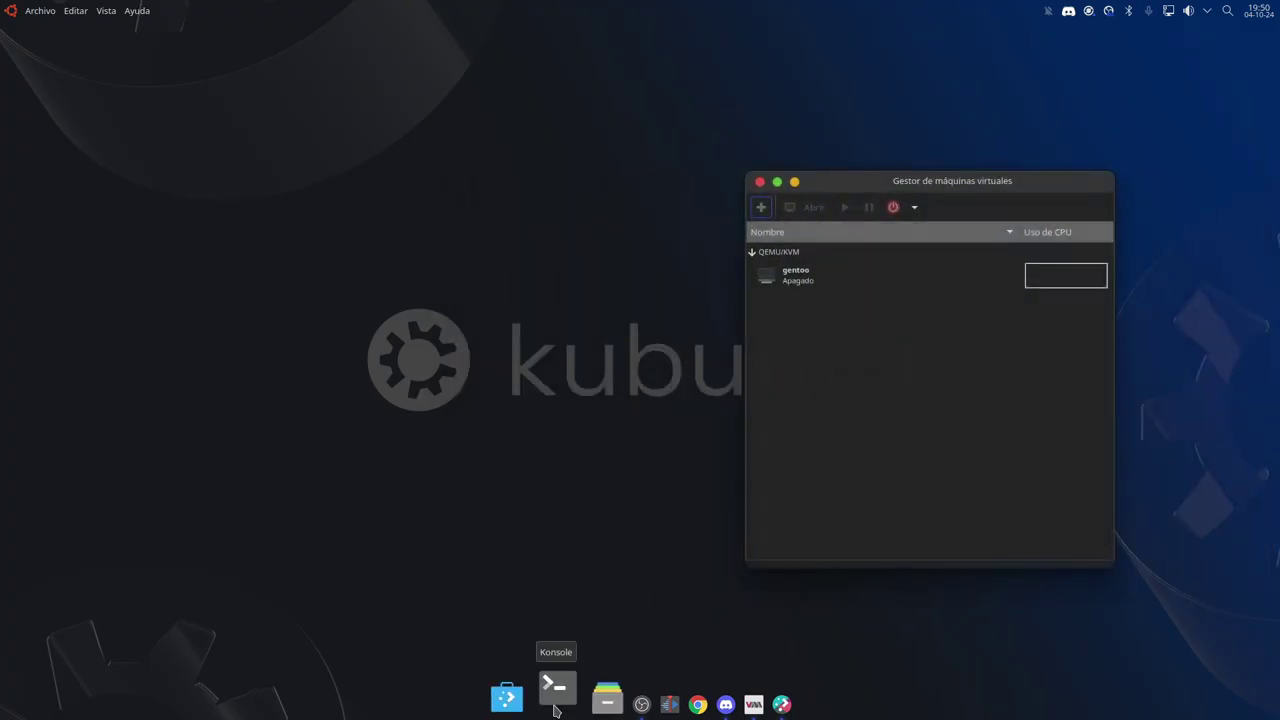
Run neofetch in a Konsole window beside the VM manager to show the host's Kubuntu 24.04.1 details.
{"action": "left_click", "coordinate": [555, 700]}
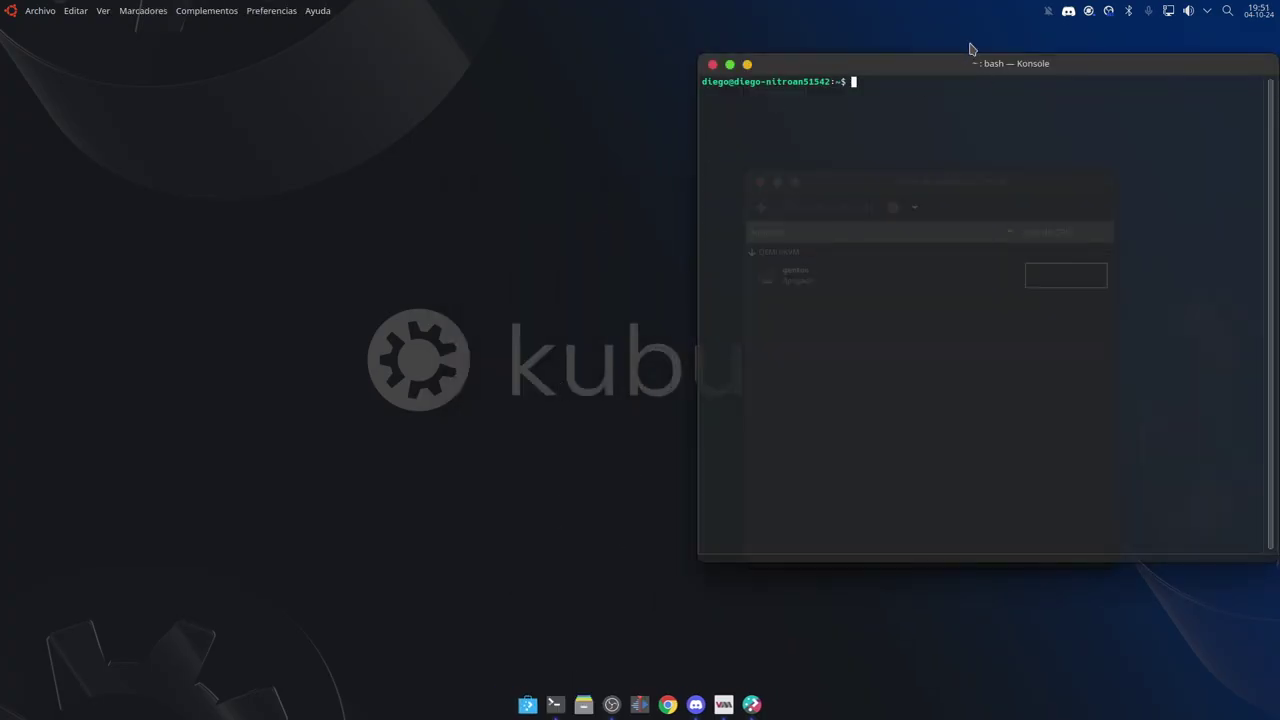
{"action": "left_click_drag", "start_coordinate": [969, 62], "coordinate": [311, 90]}
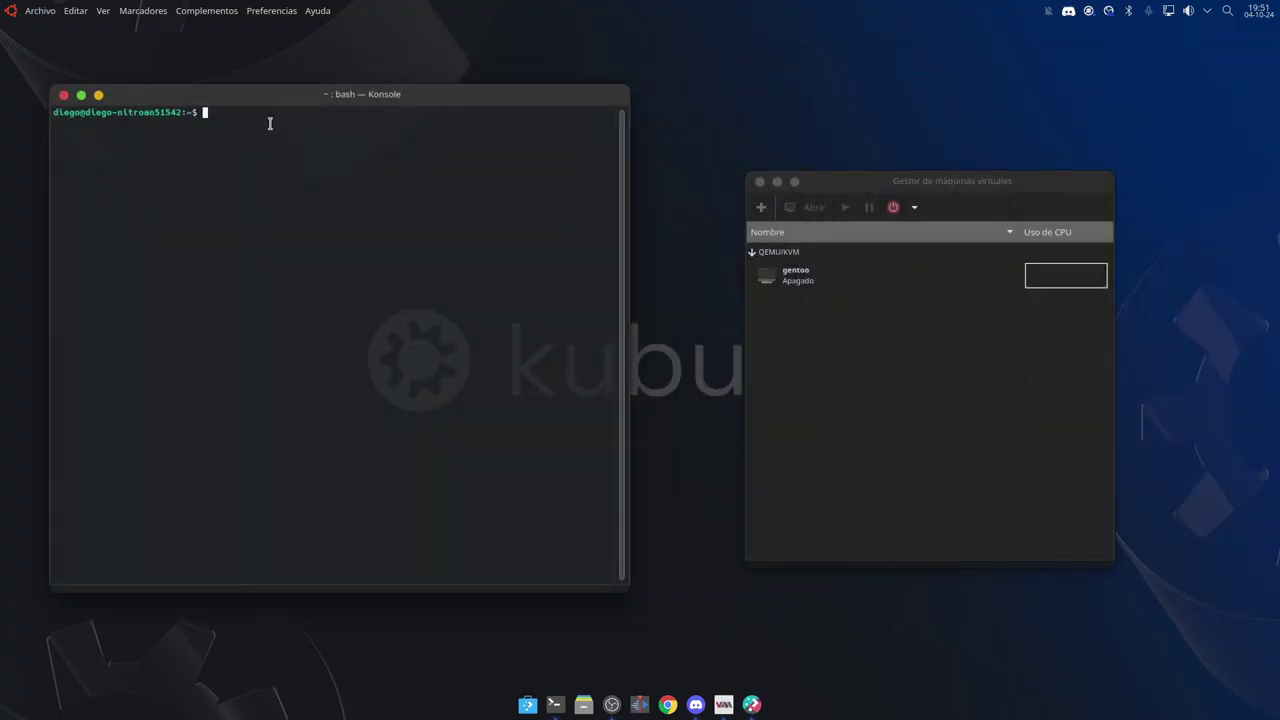
{"action": "type", "text": "neofetch"}
{"action": "key", "text": "Return"}
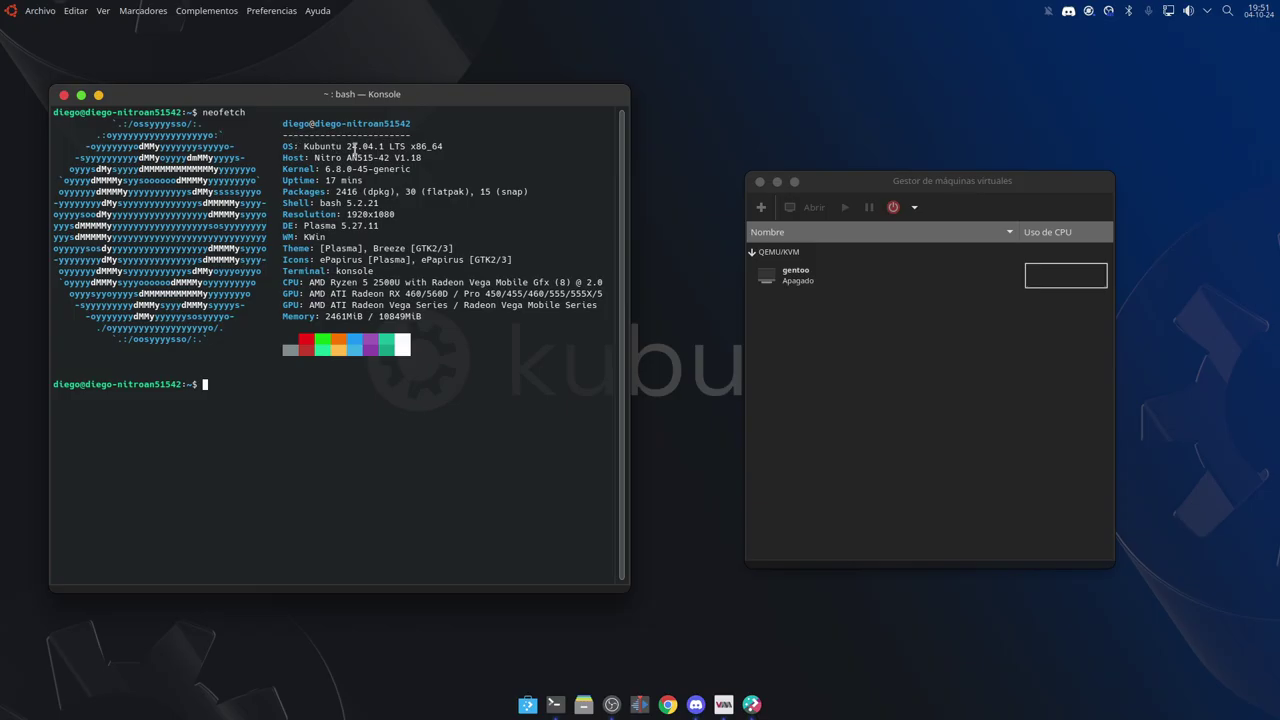
{"action": "left_click", "coordinate": [888, 188]}
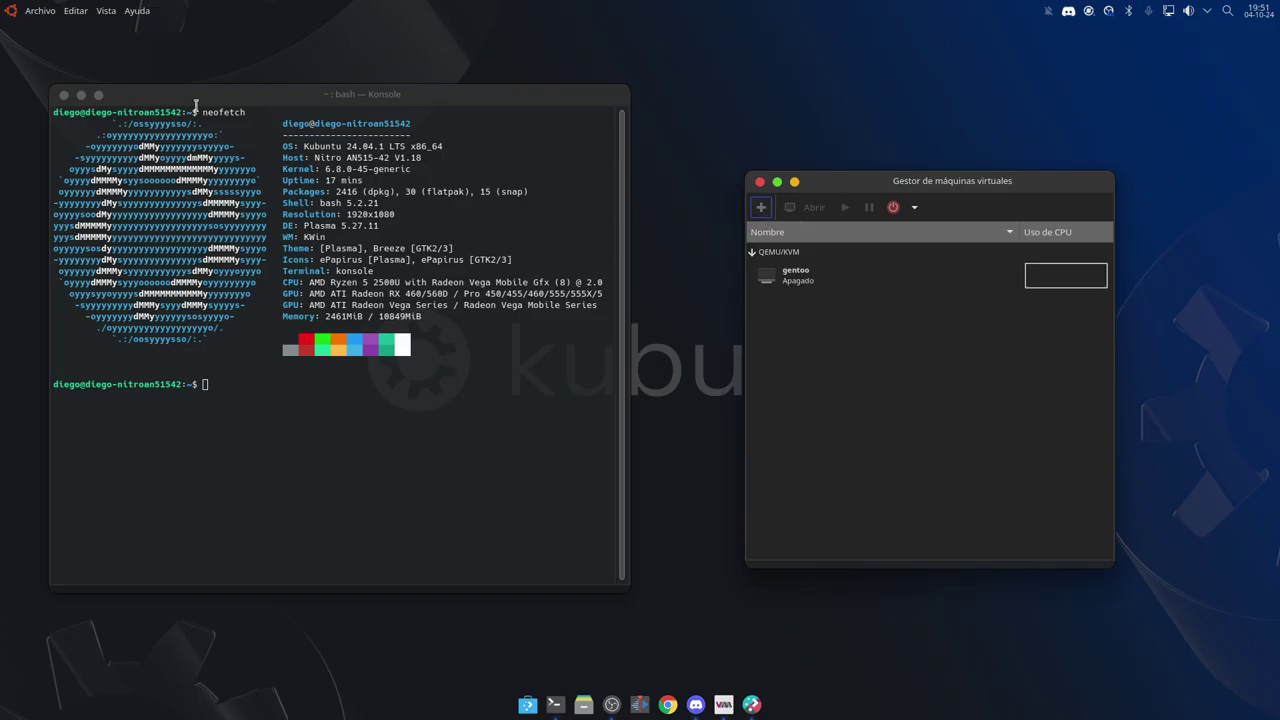
Close Konsole and start a new VM from the cachyos-desktop-linux-241003.iso image in Descargas.
{"action": "left_click", "coordinate": [97, 96]}
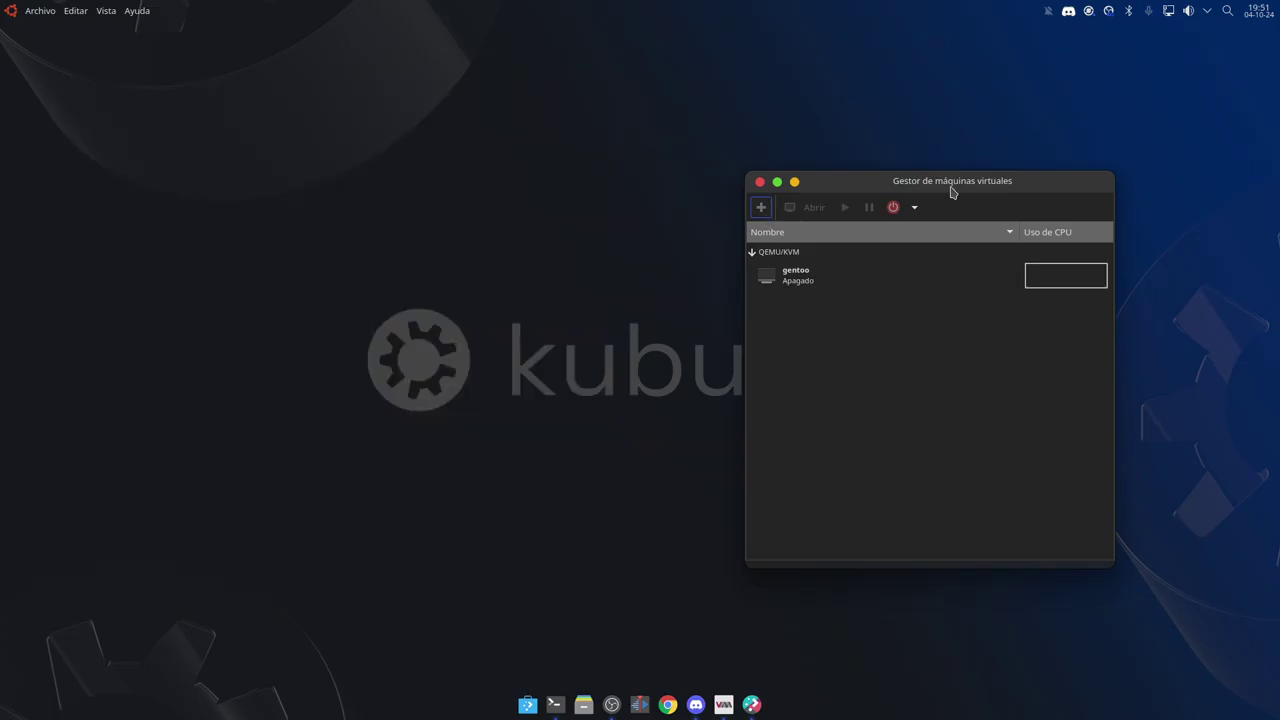
{"action": "left_click_drag", "start_coordinate": [932, 181], "coordinate": [592, 166]}
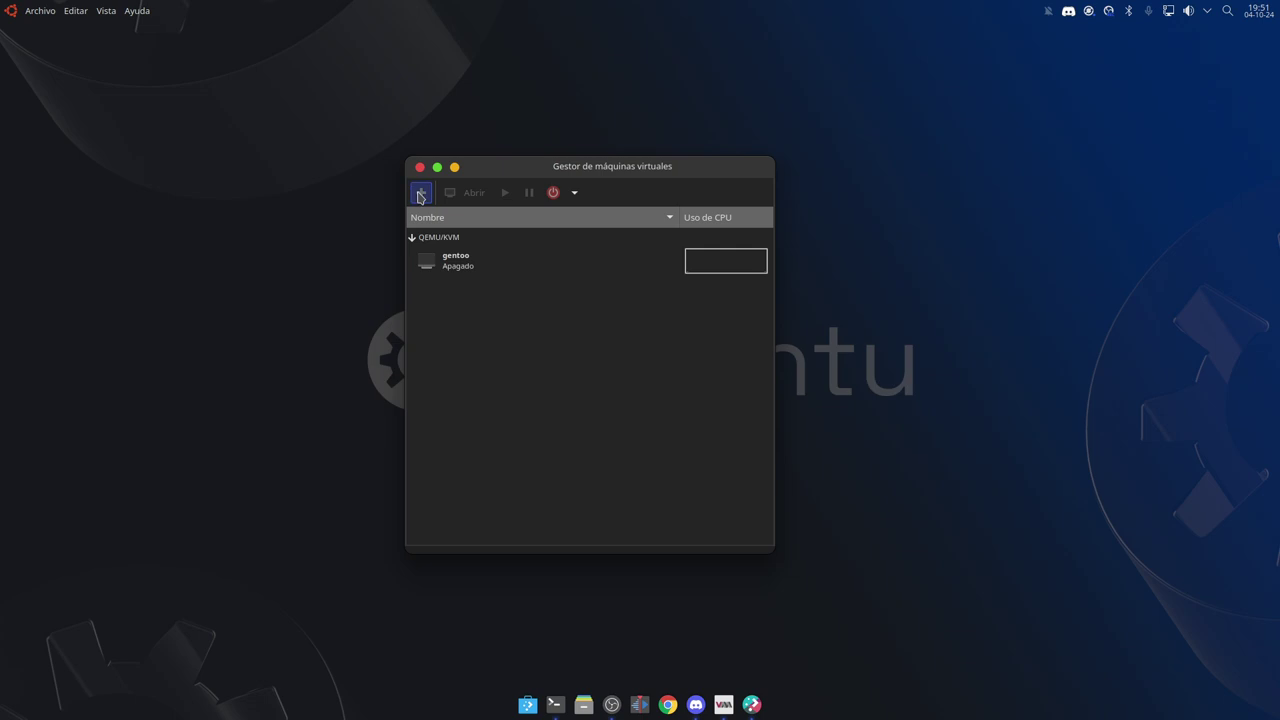
{"action": "left_click", "coordinate": [420, 194]}
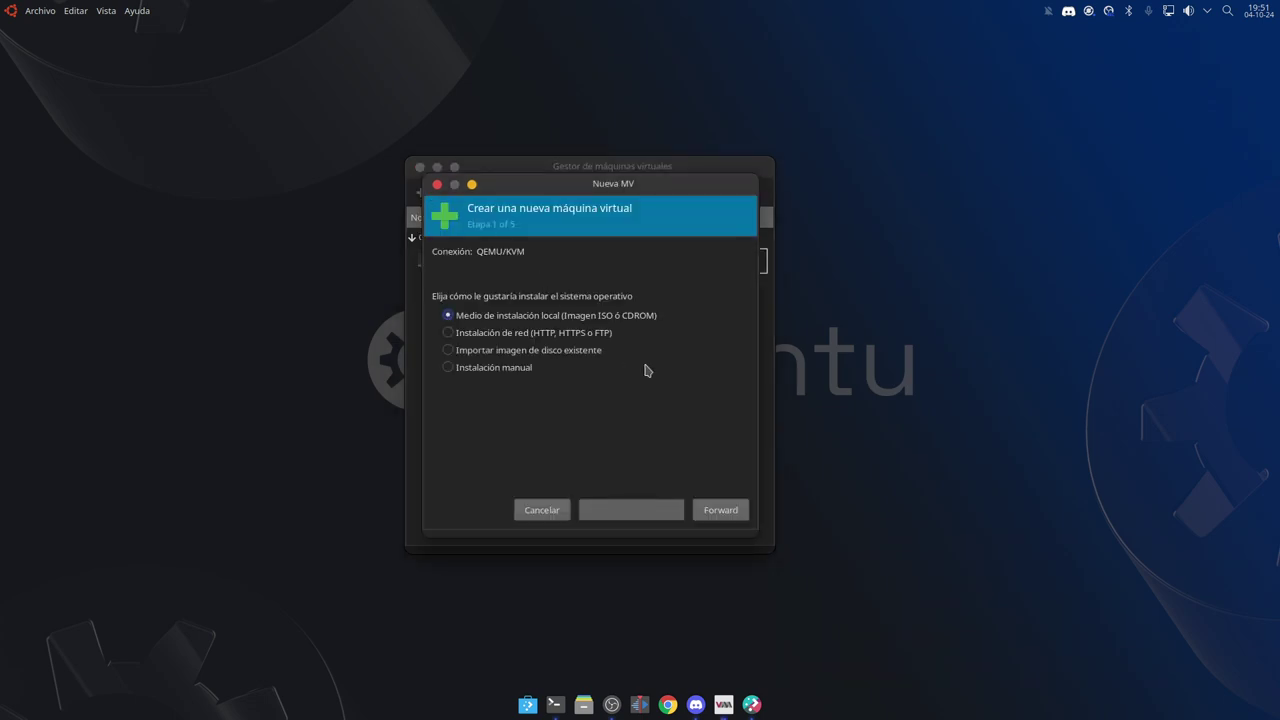
{"action": "left_click", "coordinate": [740, 512]}
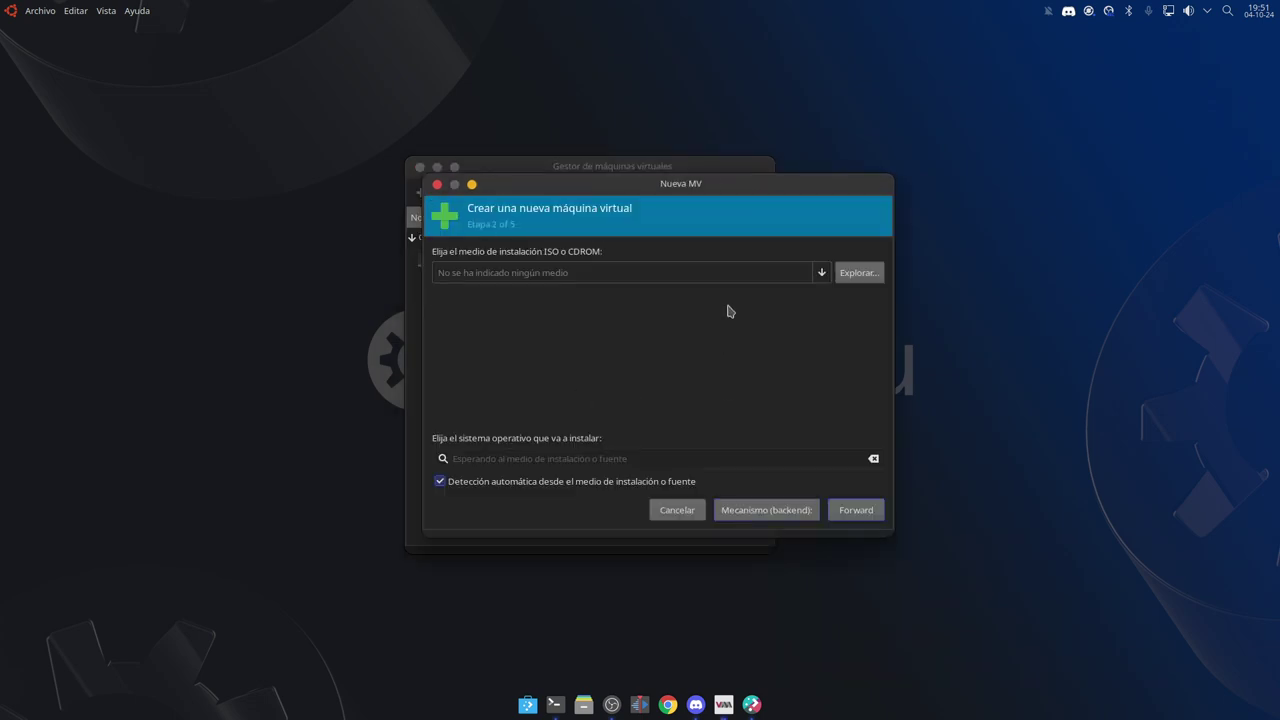
{"action": "left_click", "coordinate": [875, 272]}
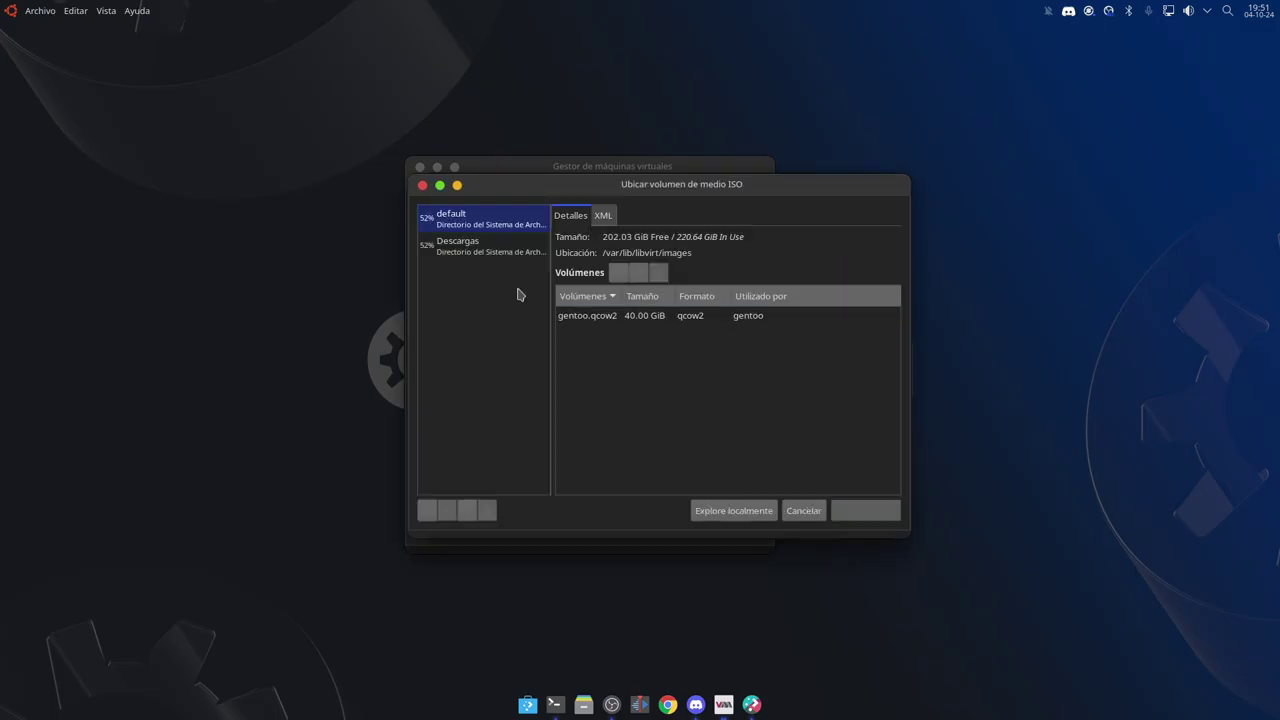
{"action": "left_click", "coordinate": [473, 249]}
{"action": "left_click", "coordinate": [700, 332]}
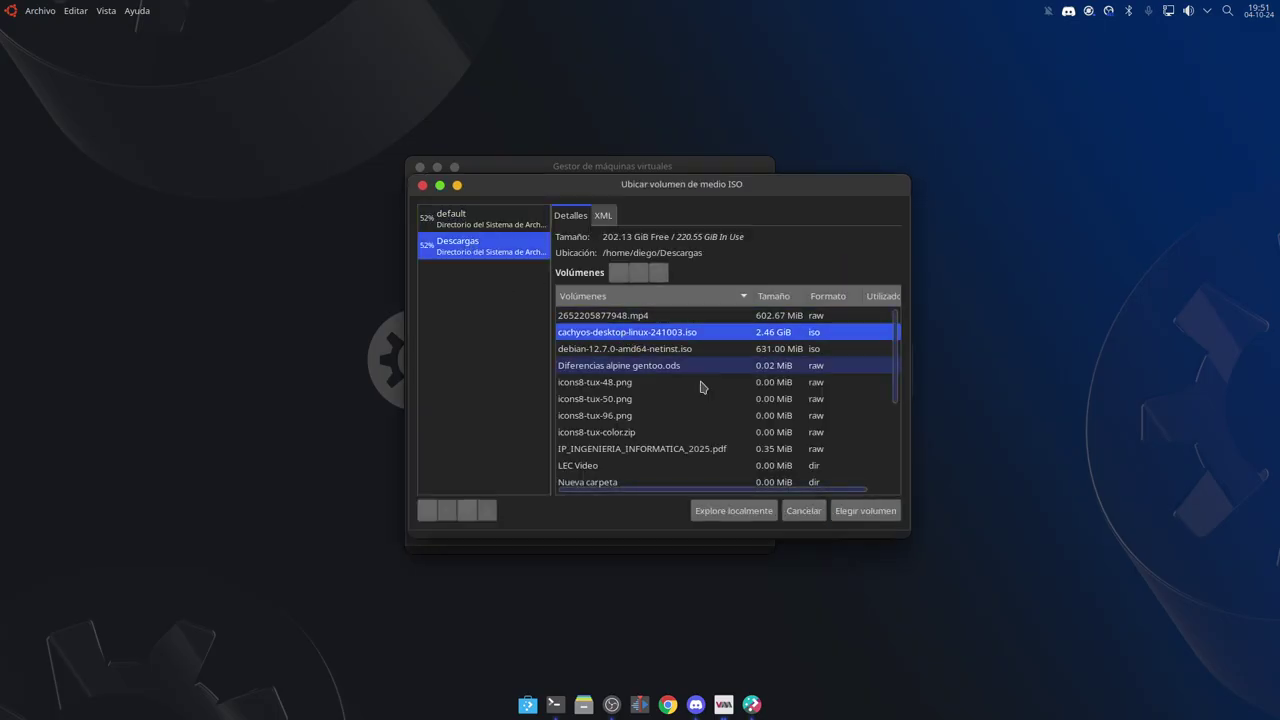
{"action": "left_click", "coordinate": [845, 513]}
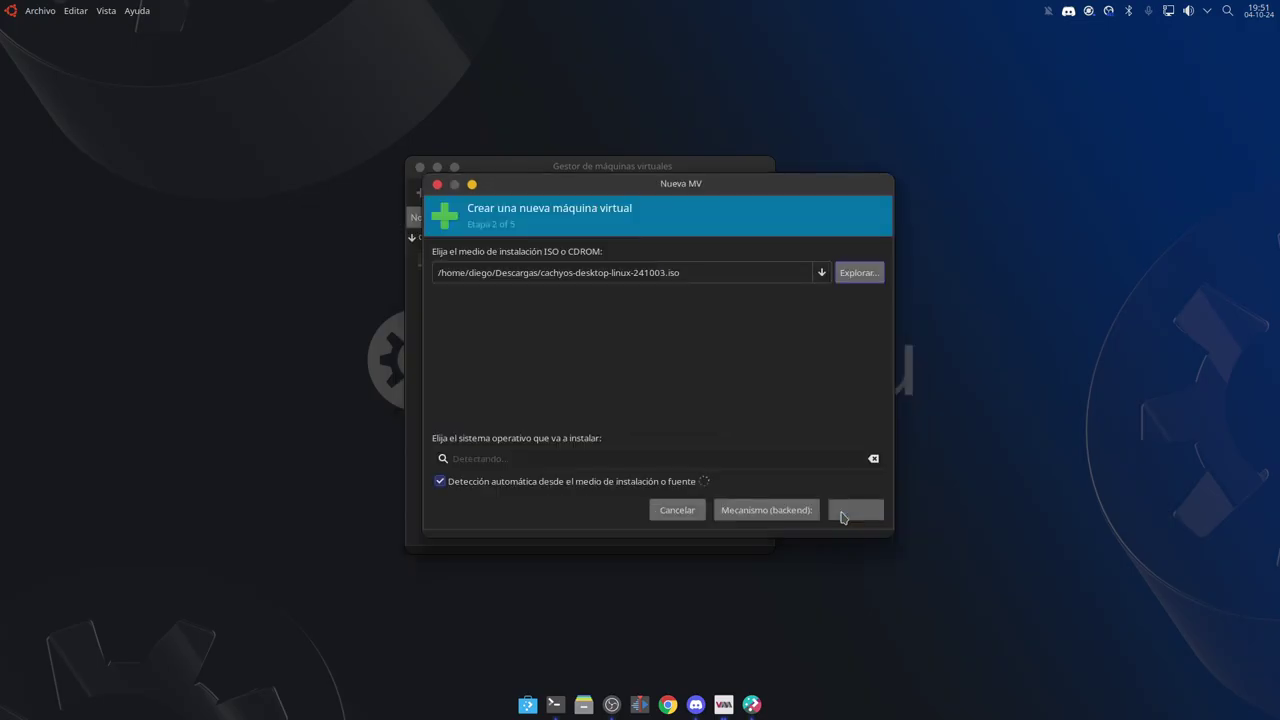
Turn off auto-detection, set the operating system to Arch Linux, and continue.
{"action": "left_click", "coordinate": [440, 482]}
{"action": "left_click", "coordinate": [472, 460]}
{"action": "type", "text": "arch"}
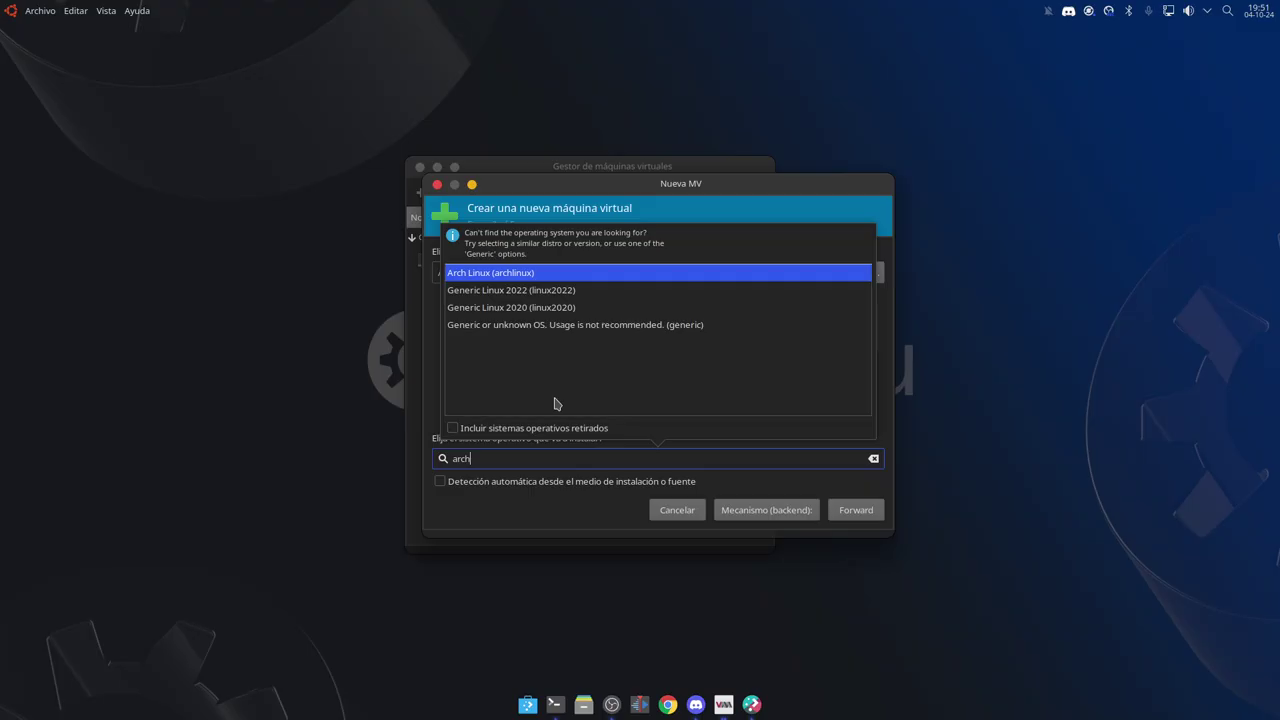
{"action": "key", "text": "Return"}
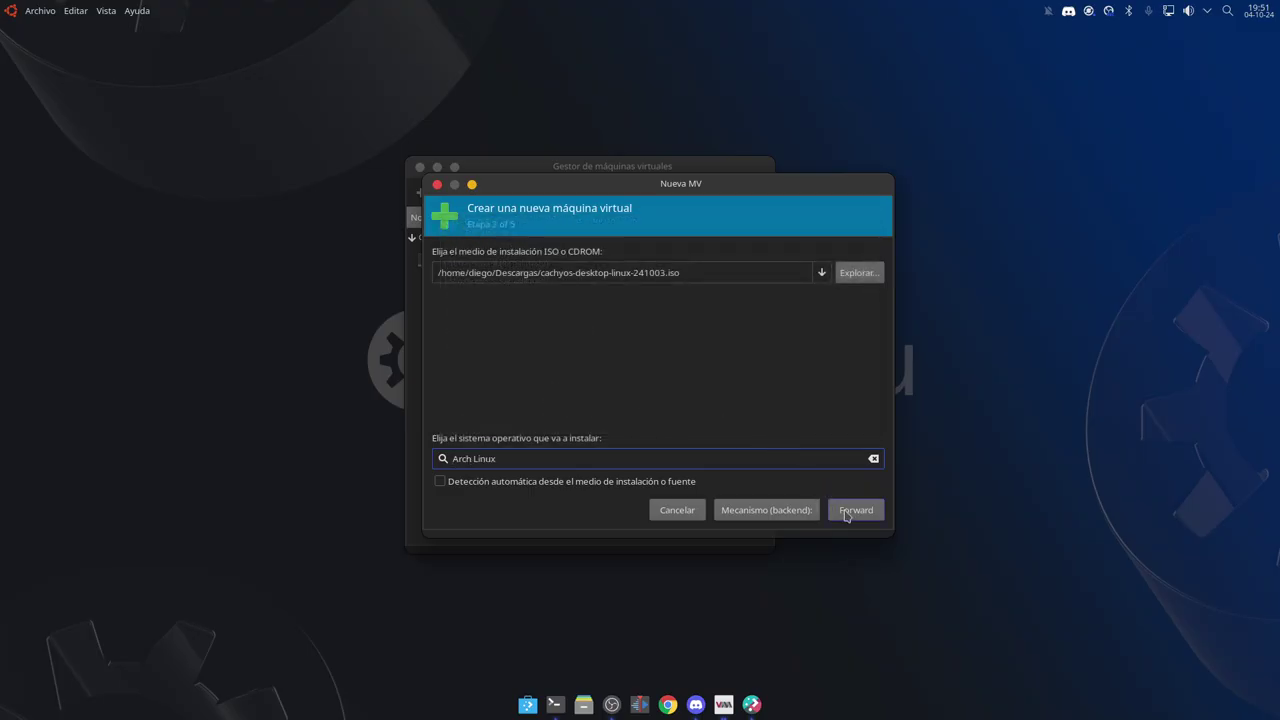
{"action": "left_click", "coordinate": [853, 512]}
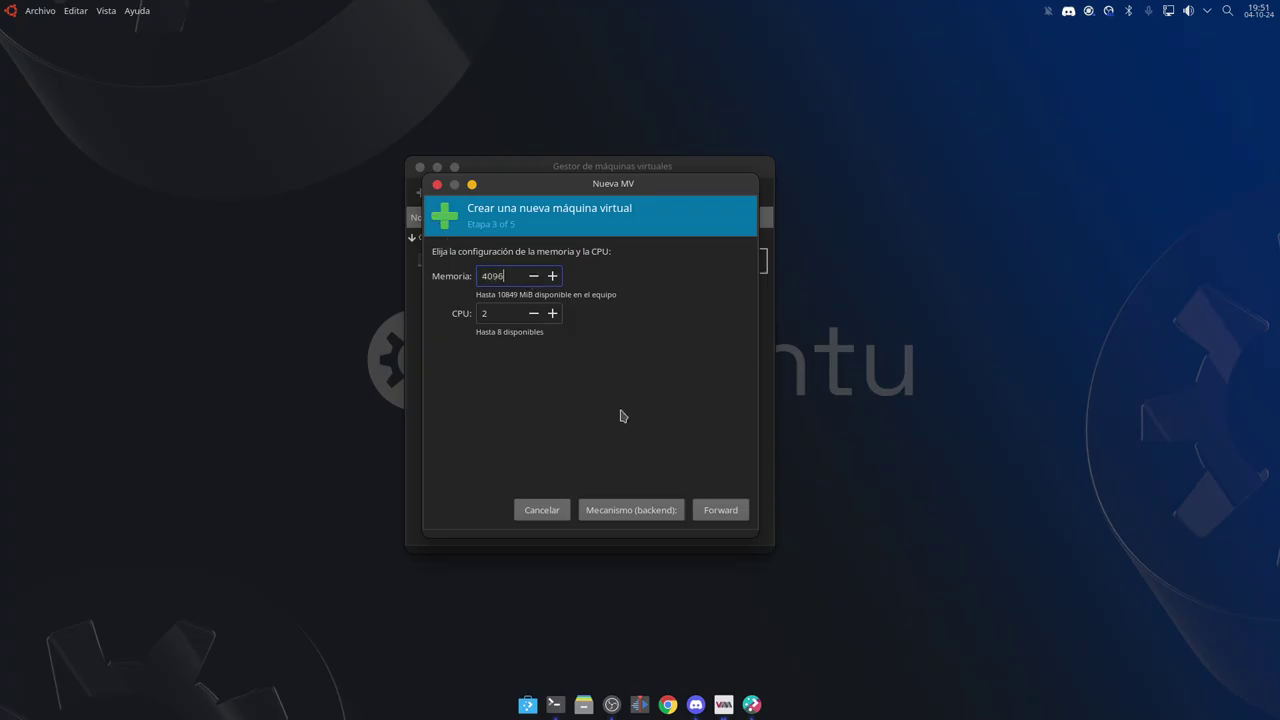
Accept 4096 MiB memory, 2 CPUs and a 50 GiB disk, with customization before install enabled.
{"action": "left_click", "coordinate": [725, 511]}
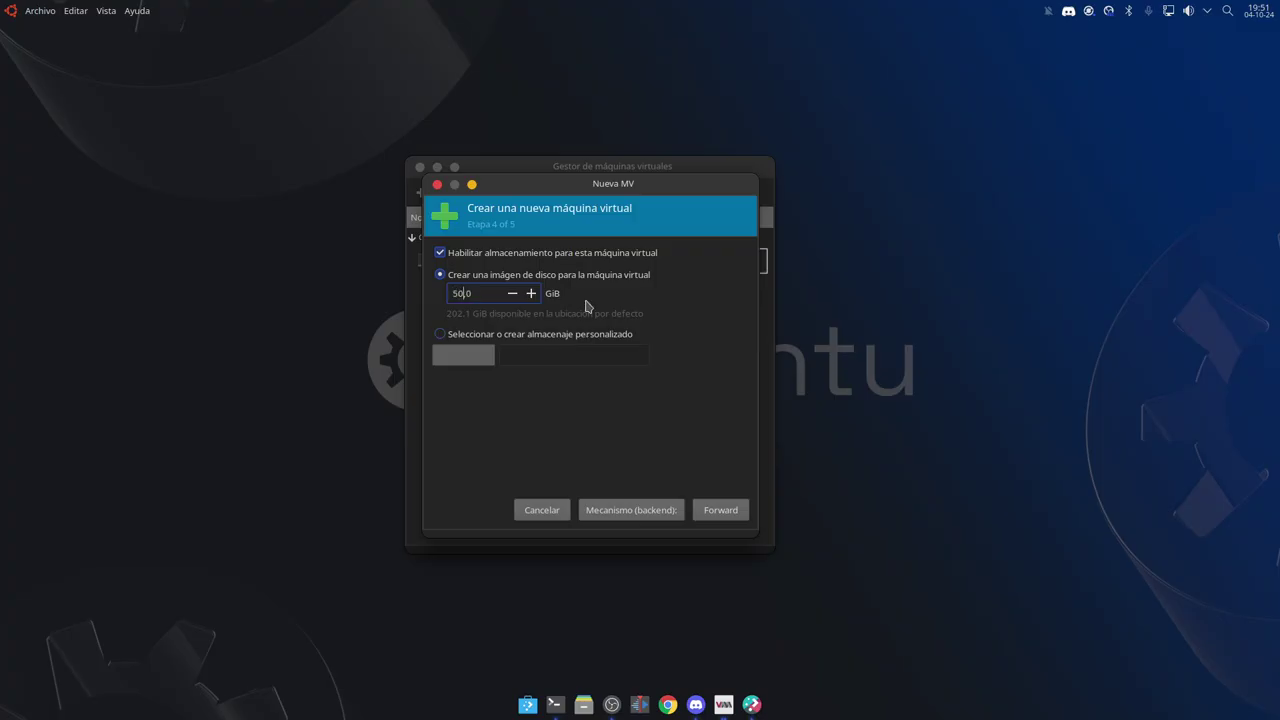
{"action": "left_click", "coordinate": [715, 512]}
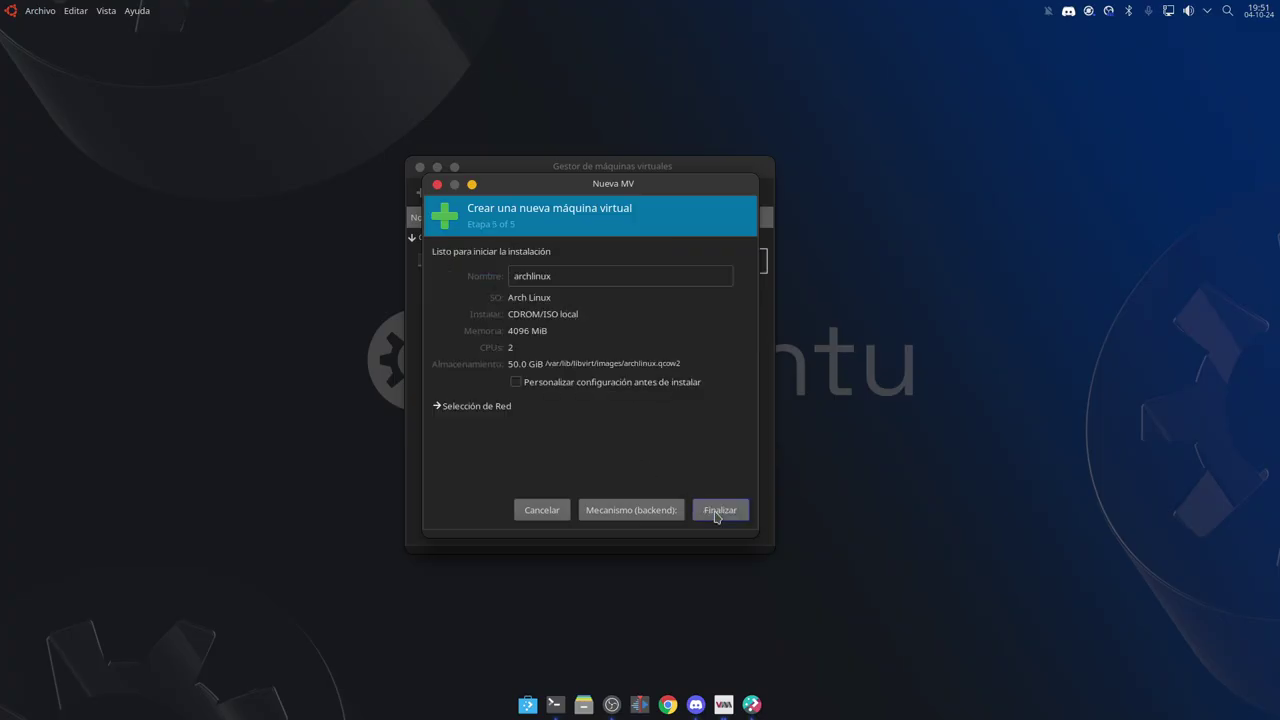
{"action": "left_click", "coordinate": [516, 382]}
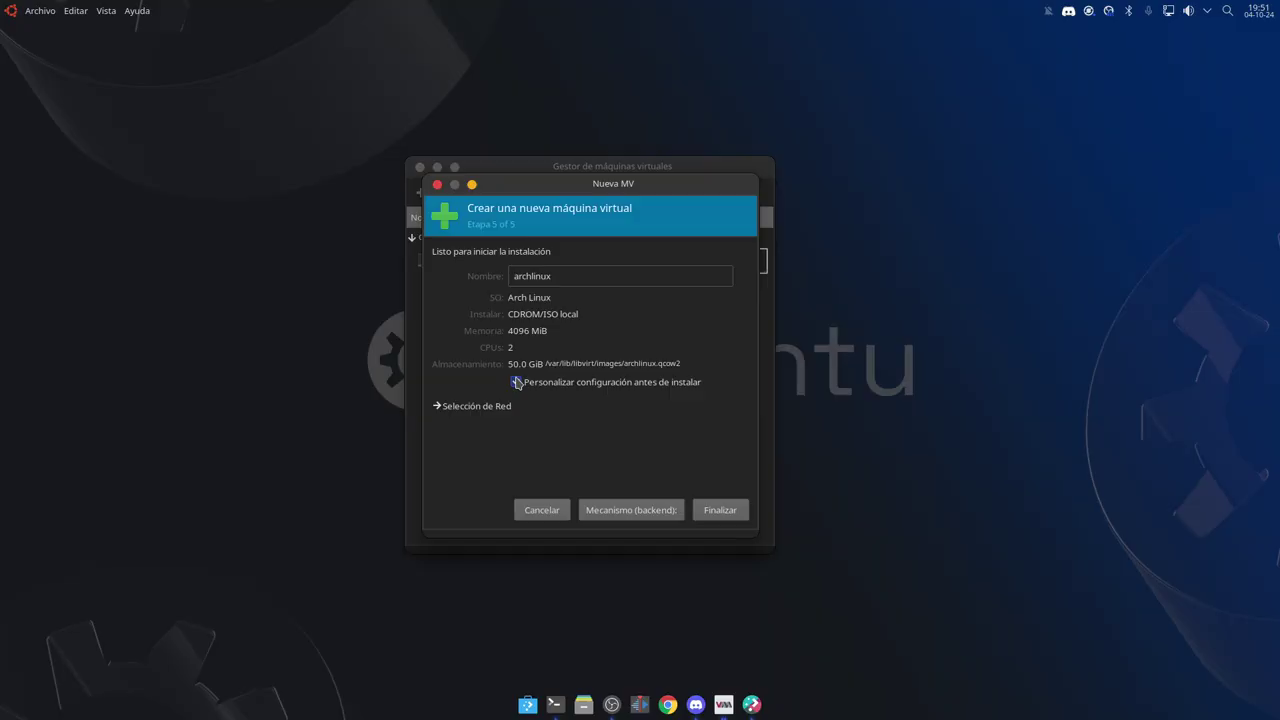
{"action": "left_click", "coordinate": [721, 512]}
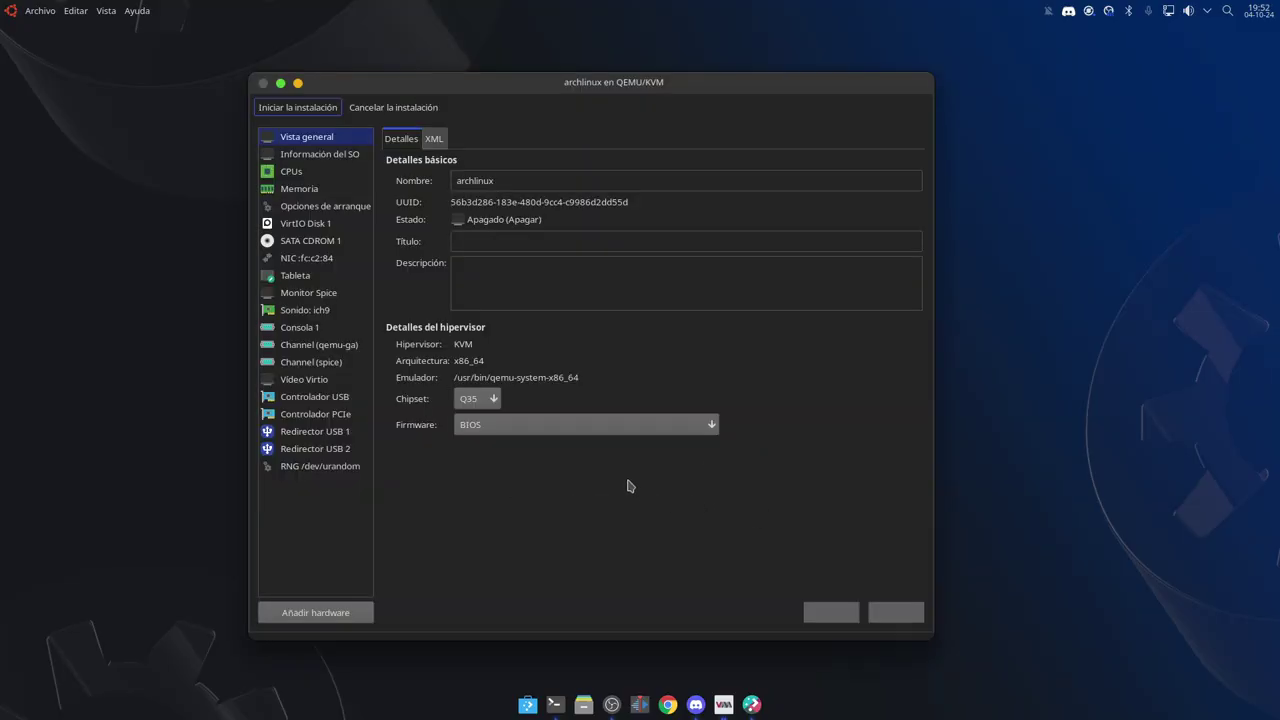
Set firmware to UEFI OVMF_CODE_4M.fd and enable 3D acceleration on the Virtio video.
{"action": "left_click", "coordinate": [563, 430]}
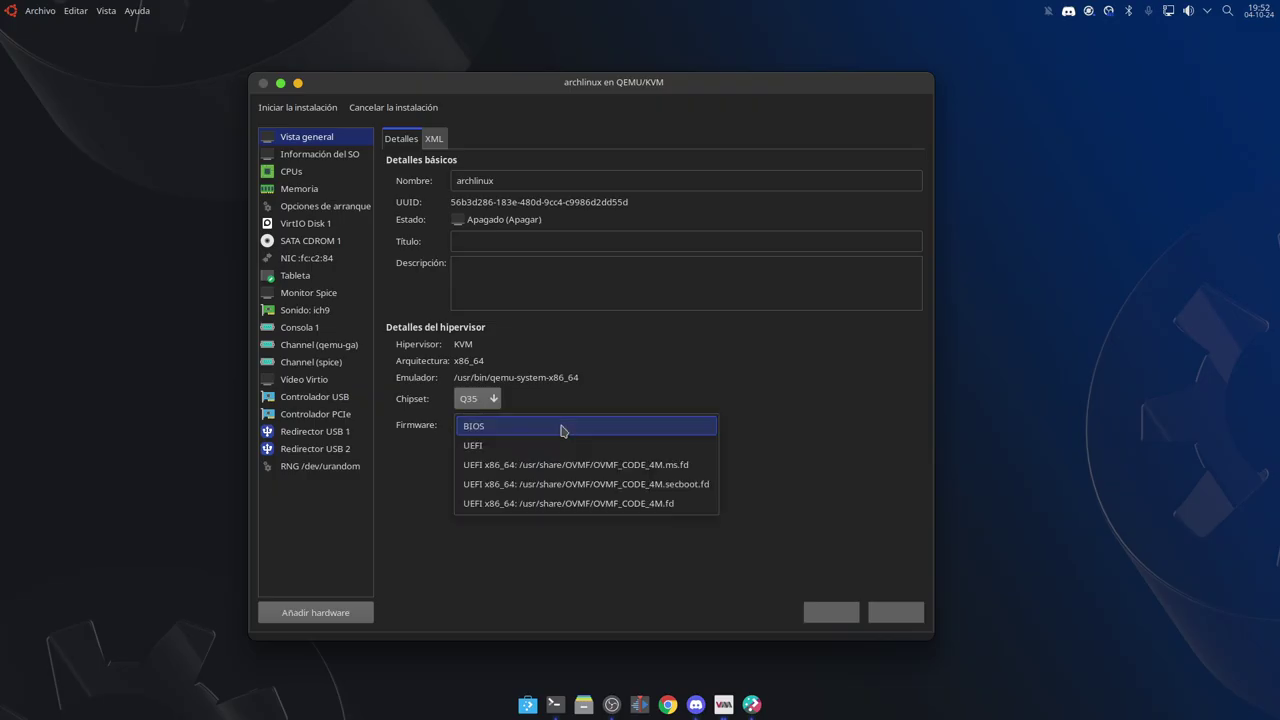
{"action": "left_click", "coordinate": [569, 484]}
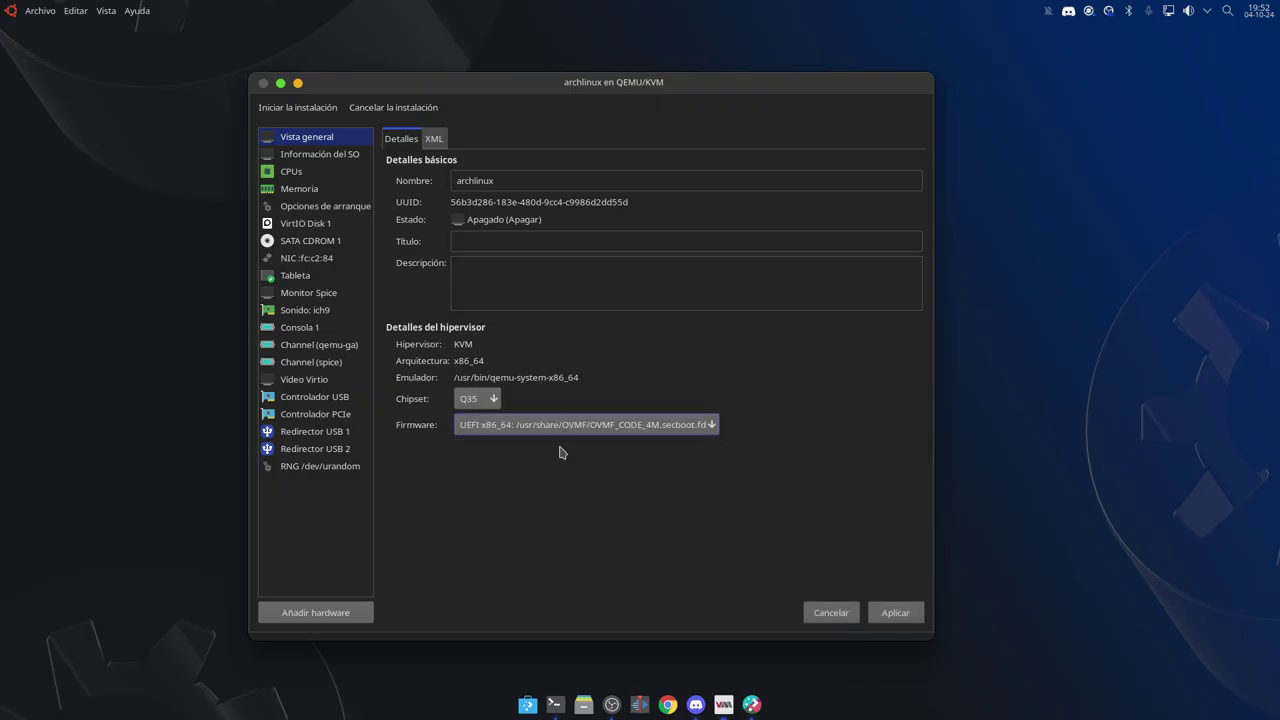
{"action": "left_click", "coordinate": [558, 430]}
{"action": "left_click", "coordinate": [558, 447]}
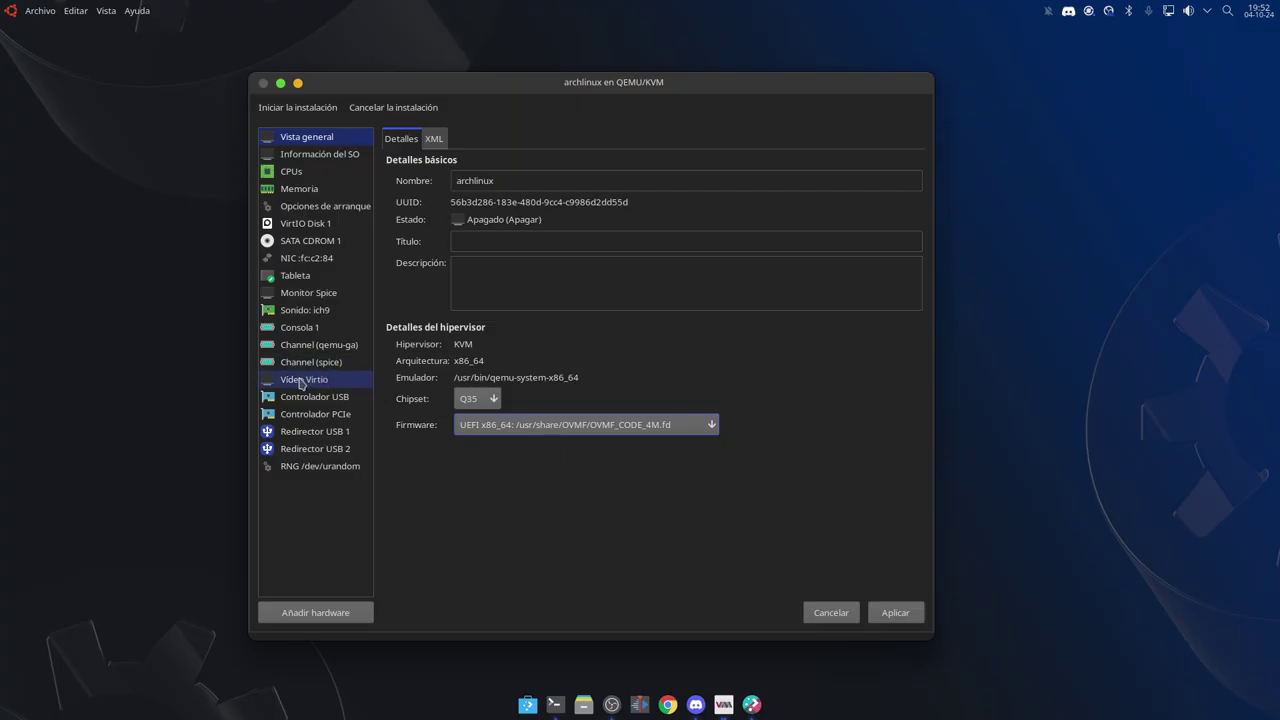
{"action": "left_click", "coordinate": [894, 612]}
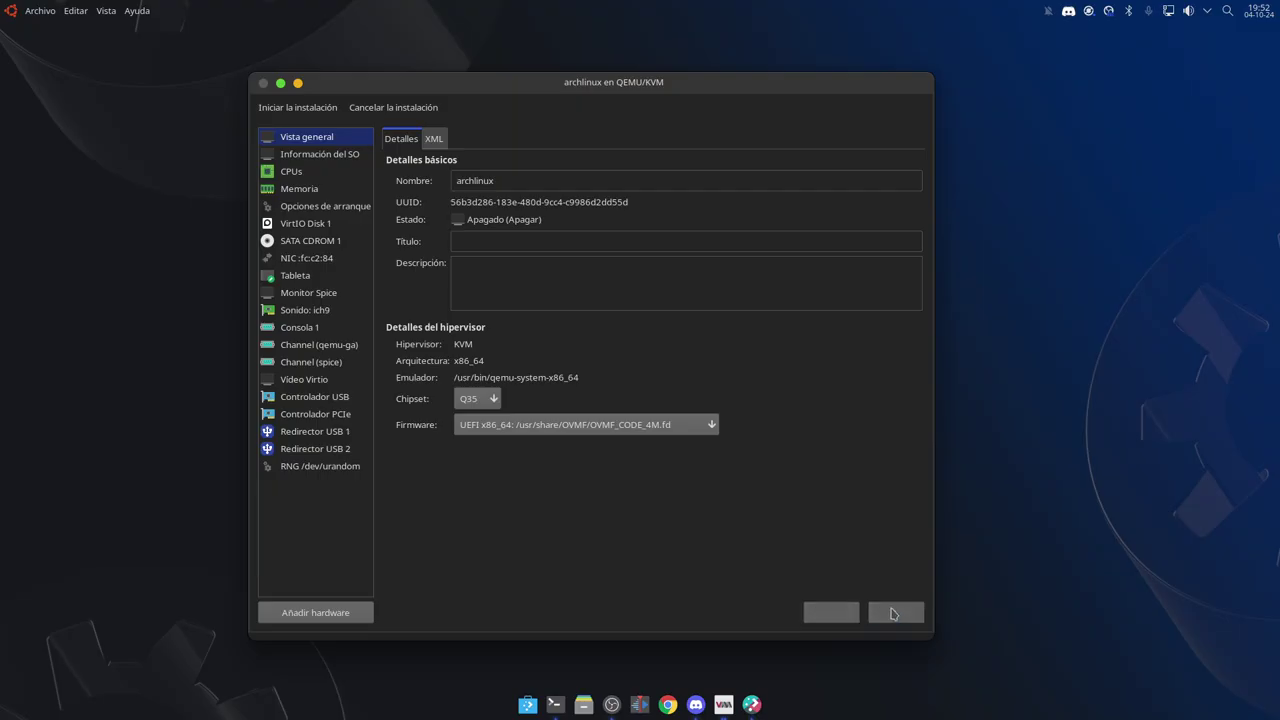
{"action": "left_click", "coordinate": [308, 382]}
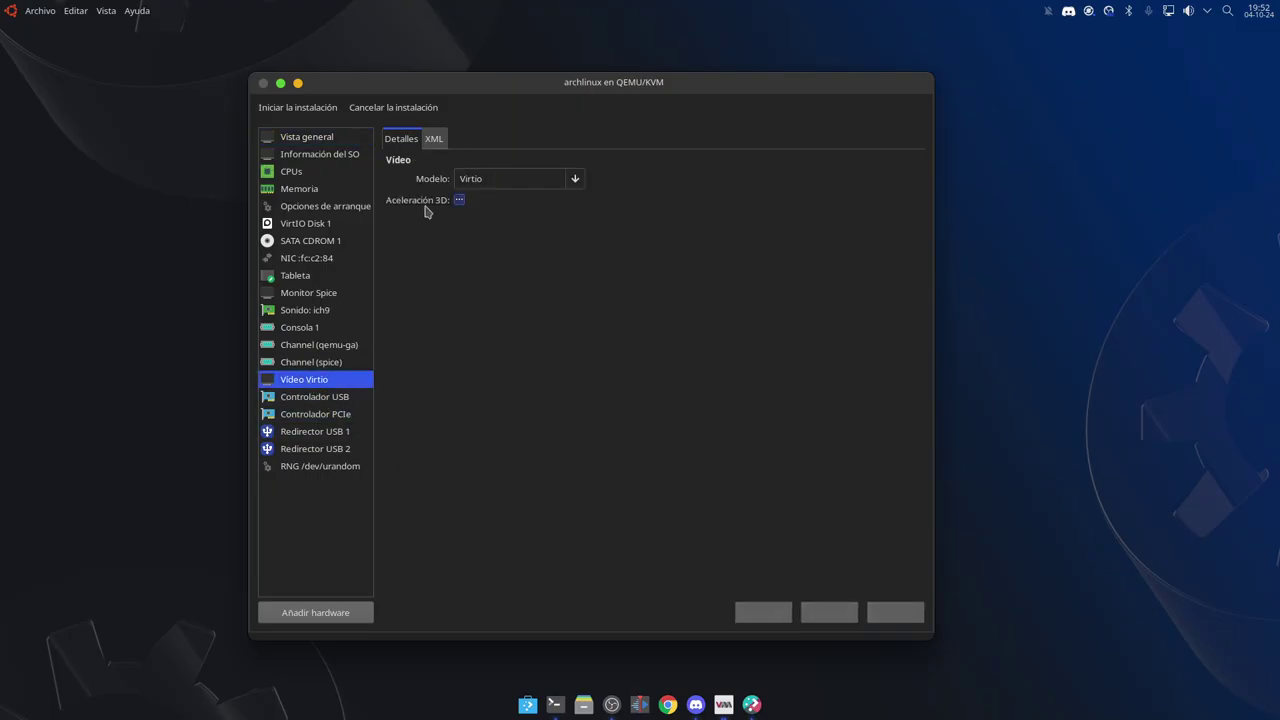
{"action": "left_click", "coordinate": [459, 201]}
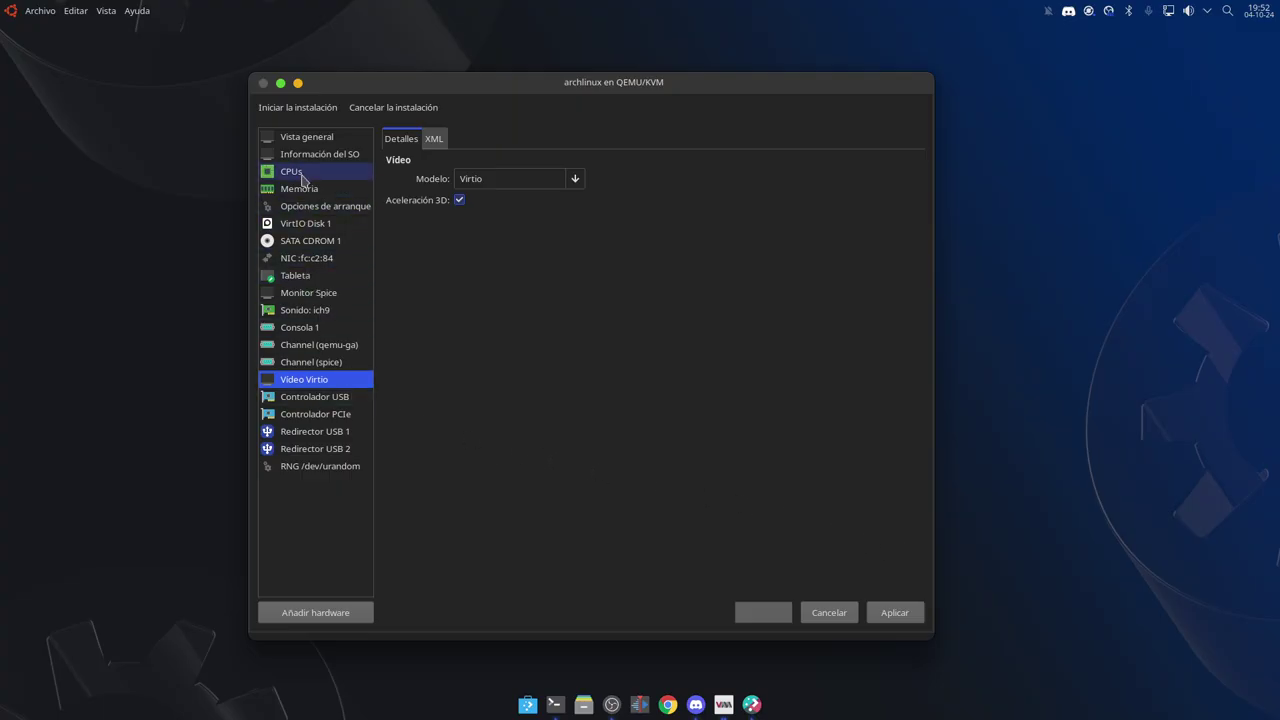
Apply the pending video changes and set the Spice listen type to Ninguno.
{"action": "left_click", "coordinate": [308, 292]}
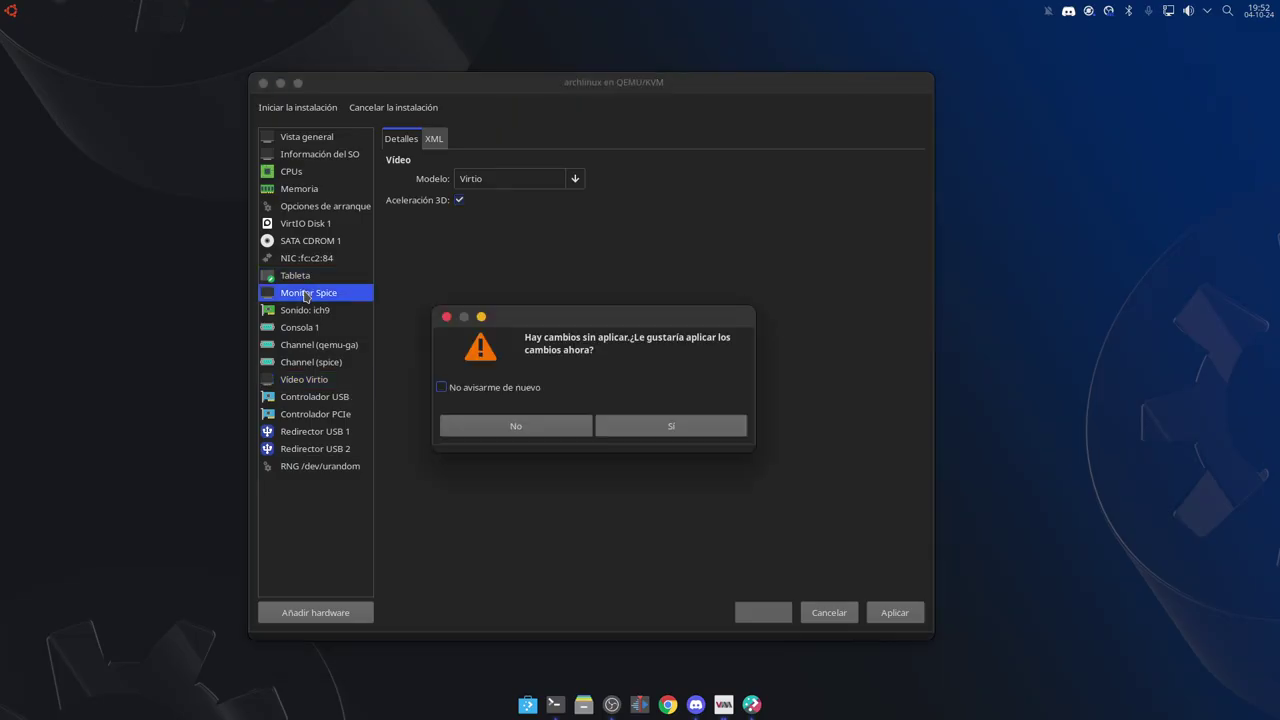
{"action": "left_click", "coordinate": [672, 428]}
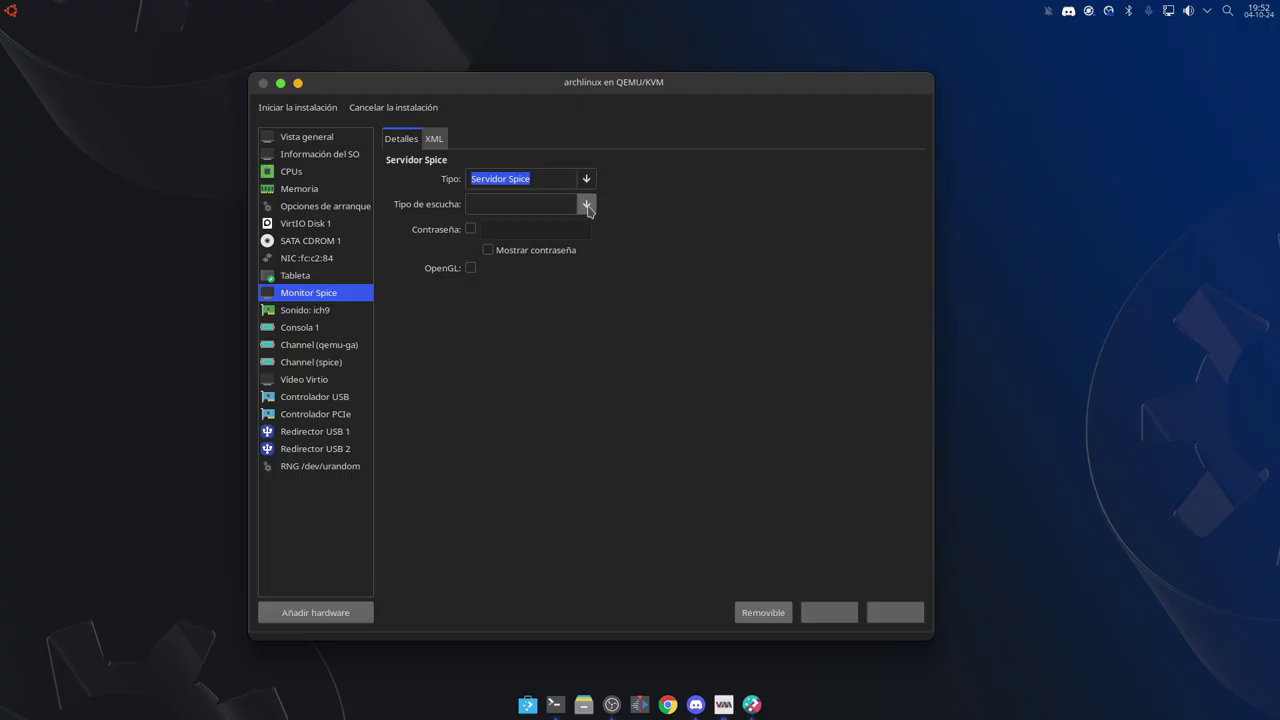
{"action": "left_click", "coordinate": [586, 204]}
{"action": "left_click", "coordinate": [555, 250]}
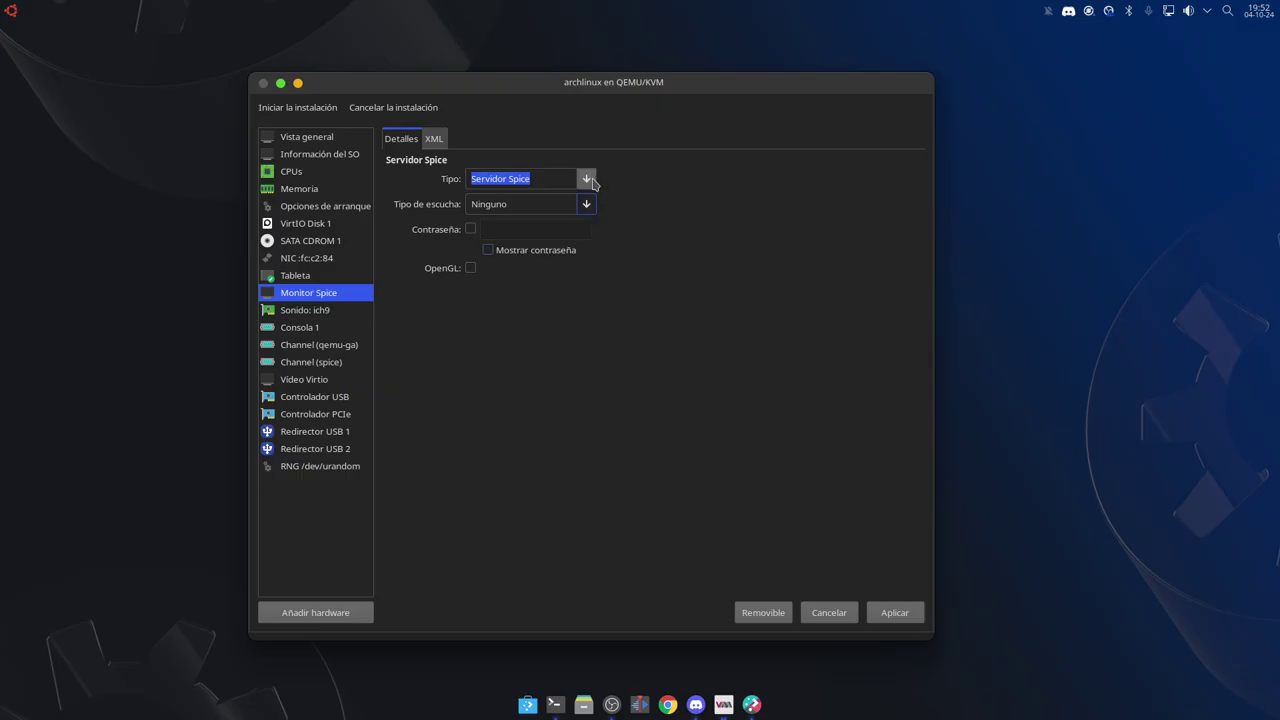
Enable Spice OpenGL rendered on the 0000:01:00:0 Radeon RX 460/560 Baffin GPU and apply.
{"action": "left_click", "coordinate": [472, 269]}
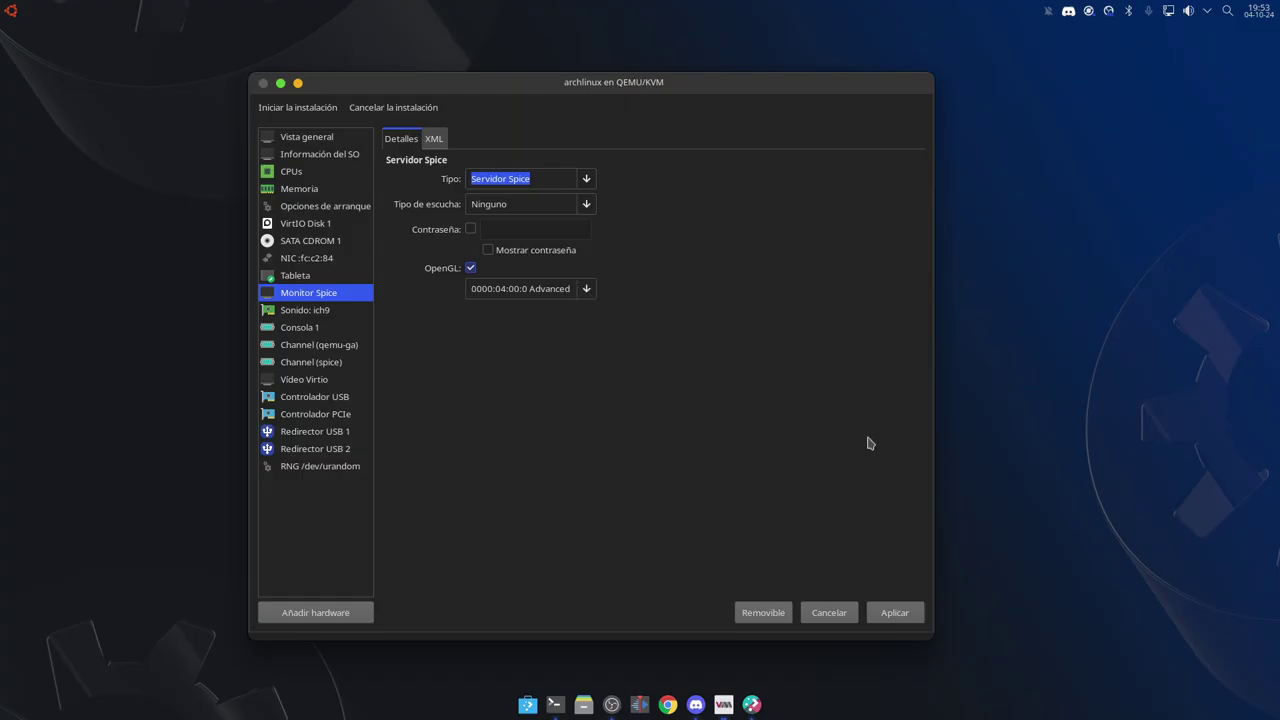
{"action": "left_click", "coordinate": [585, 291]}
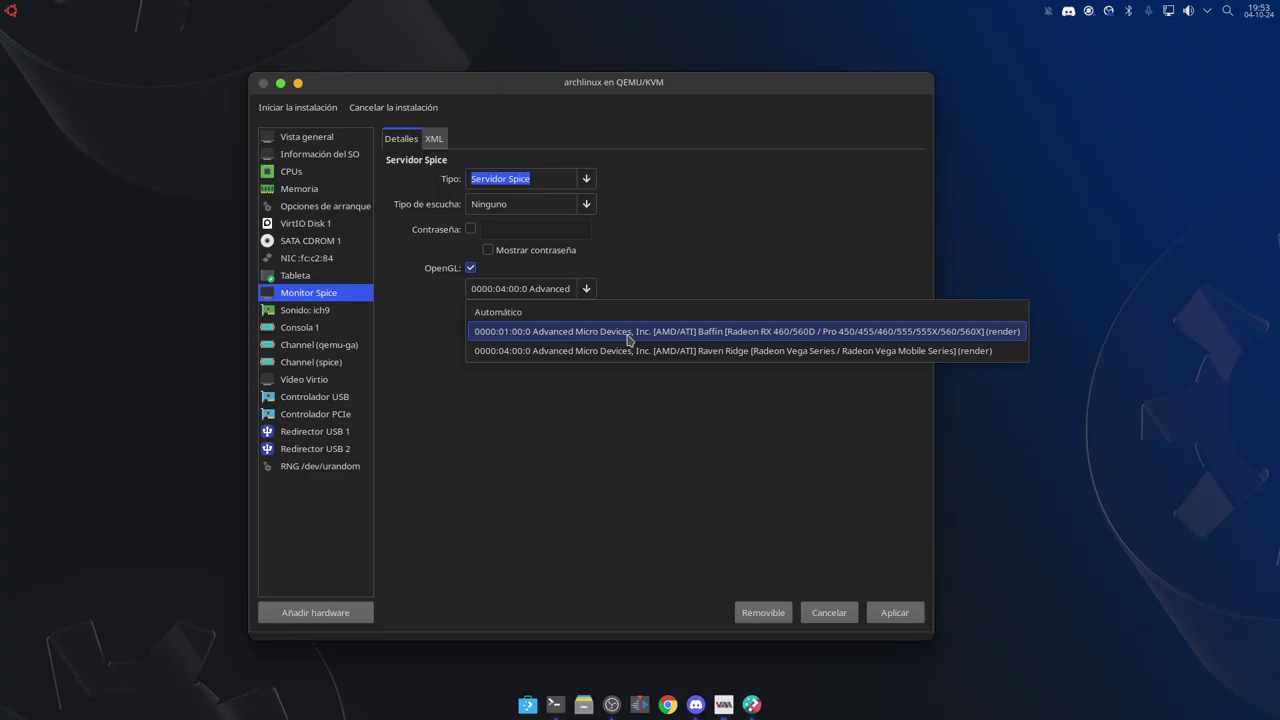
{"action": "left_click", "coordinate": [628, 331]}
{"action": "left_click", "coordinate": [586, 289]}
{"action": "left_click", "coordinate": [566, 337]}
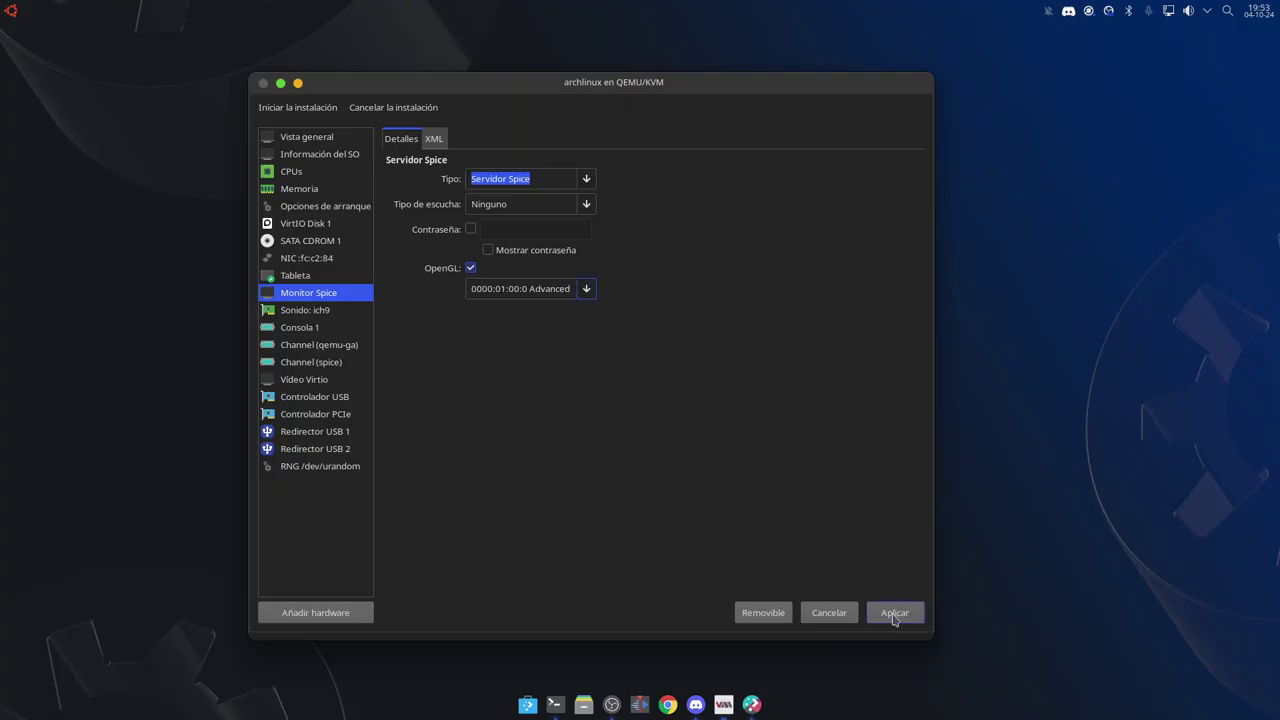
{"action": "left_click", "coordinate": [894, 616]}
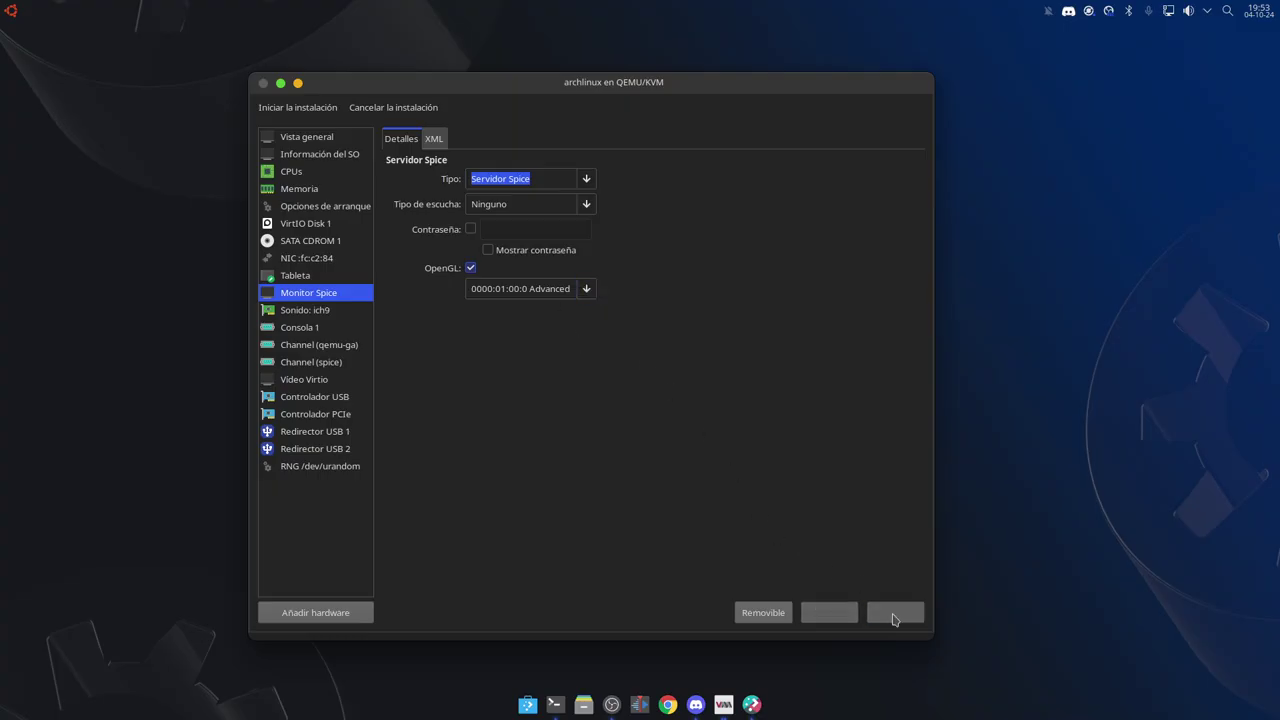
Start the archlinux VM installation and run nvtop in Konsole to monitor the GPU.
{"action": "left_click", "coordinate": [262, 112]}
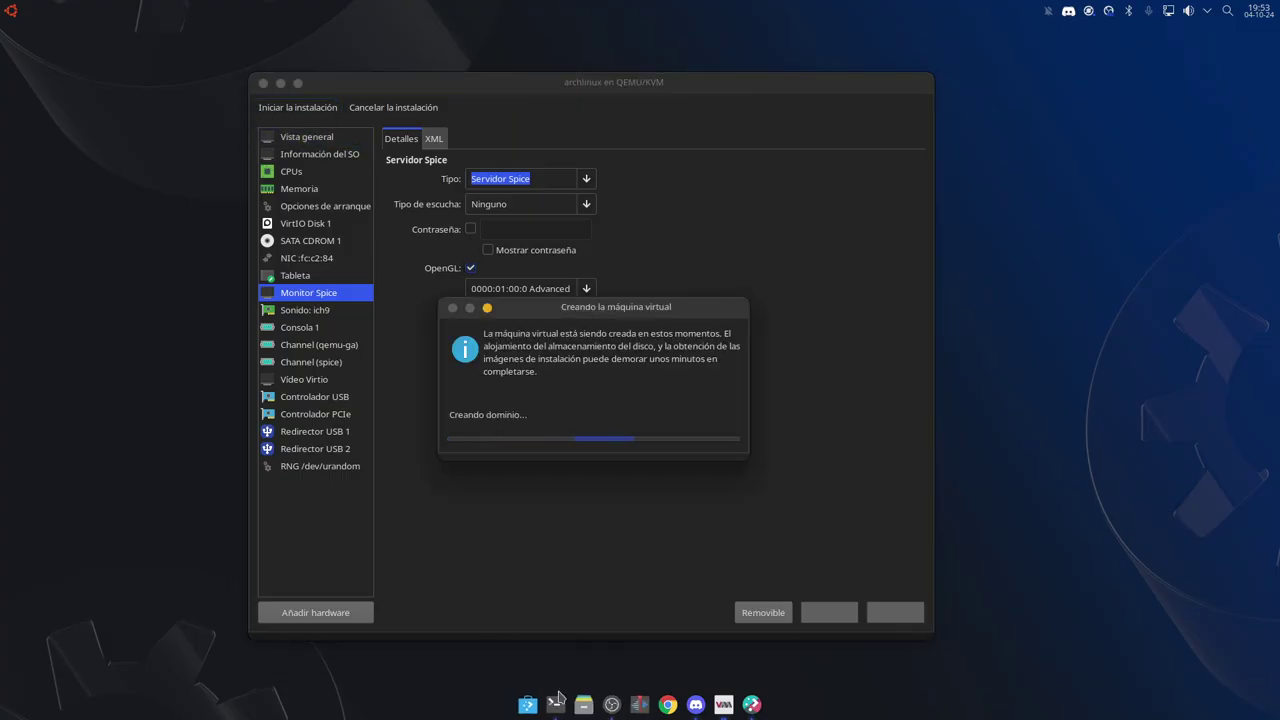
{"action": "left_click", "coordinate": [555, 704]}
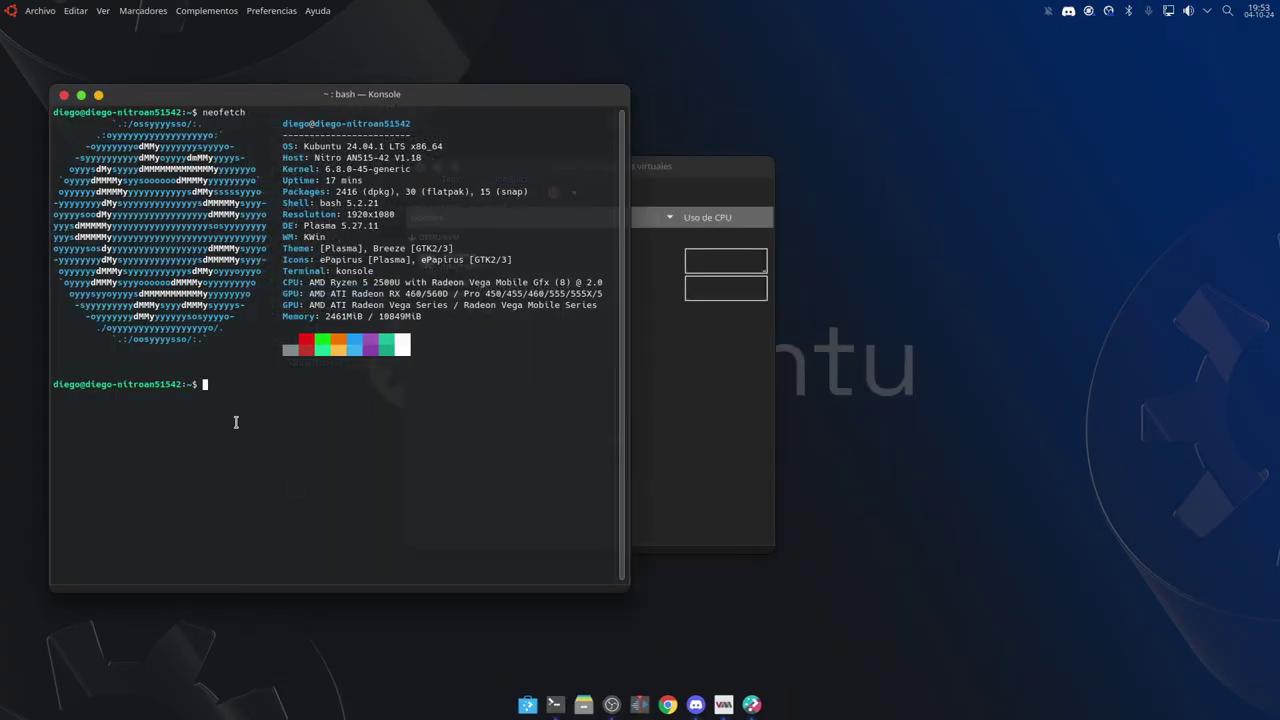
{"action": "type", "text": "n"}
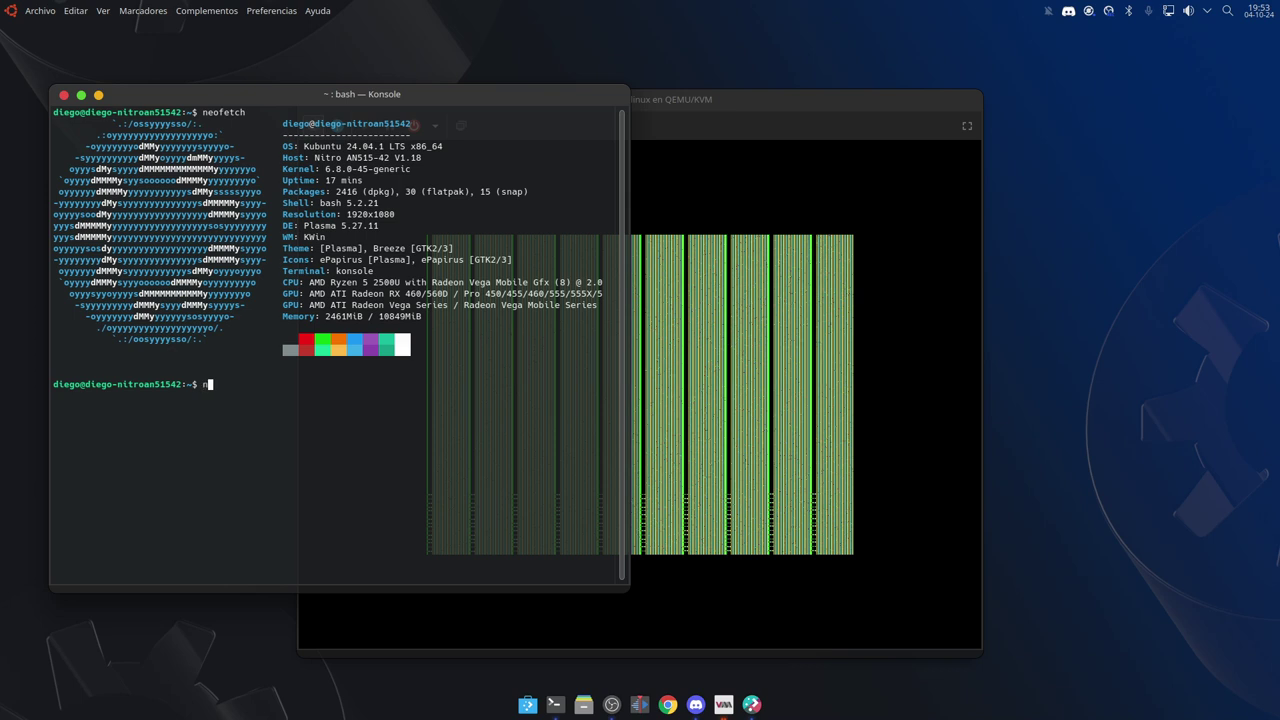
{"action": "type", "text": "vtop"}
{"action": "key", "text": "Return"}
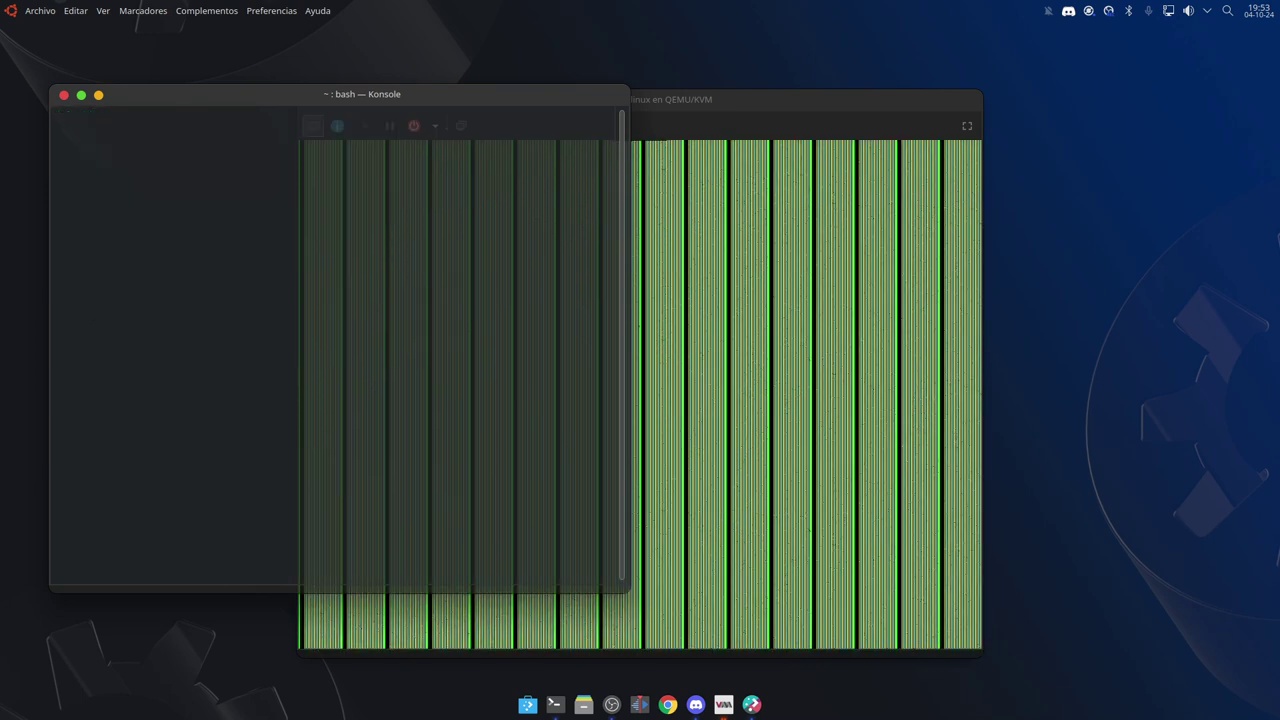
Close Konsole and reposition the VM console window showing green stripes.
{"action": "left_click", "coordinate": [788, 115]}
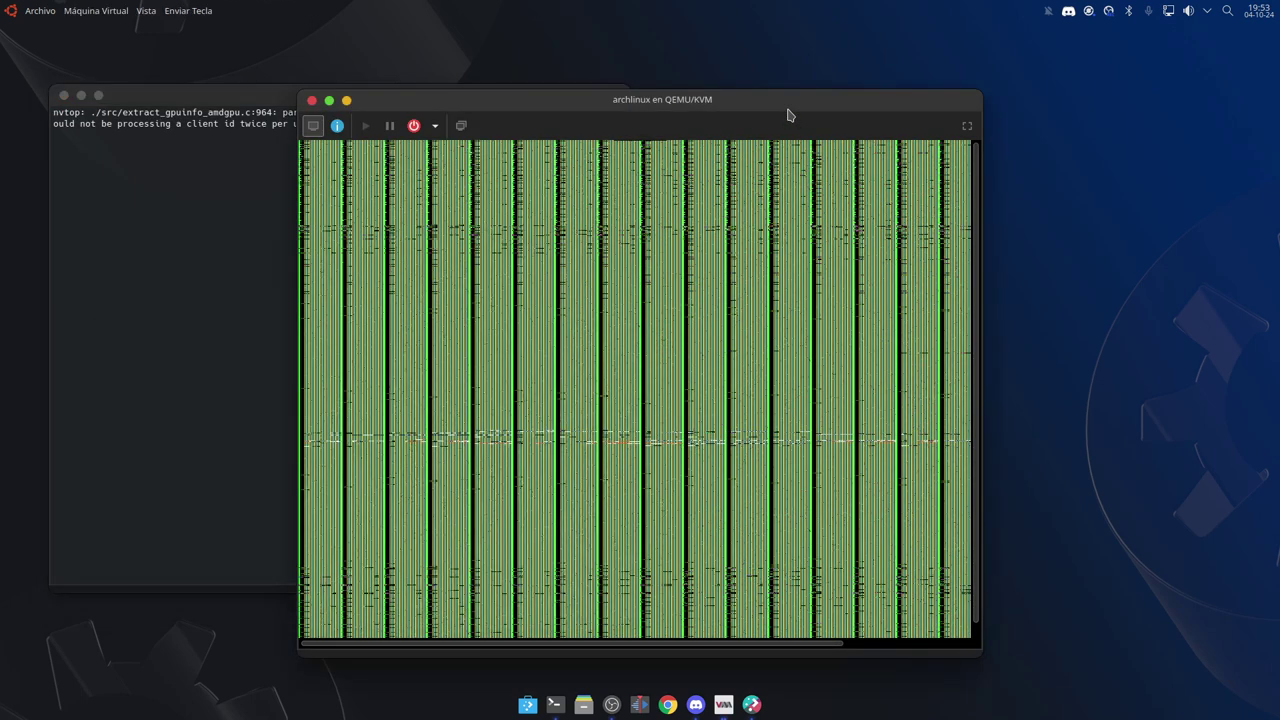
{"action": "left_click_drag", "start_coordinate": [788, 115], "coordinate": [937, 103]}
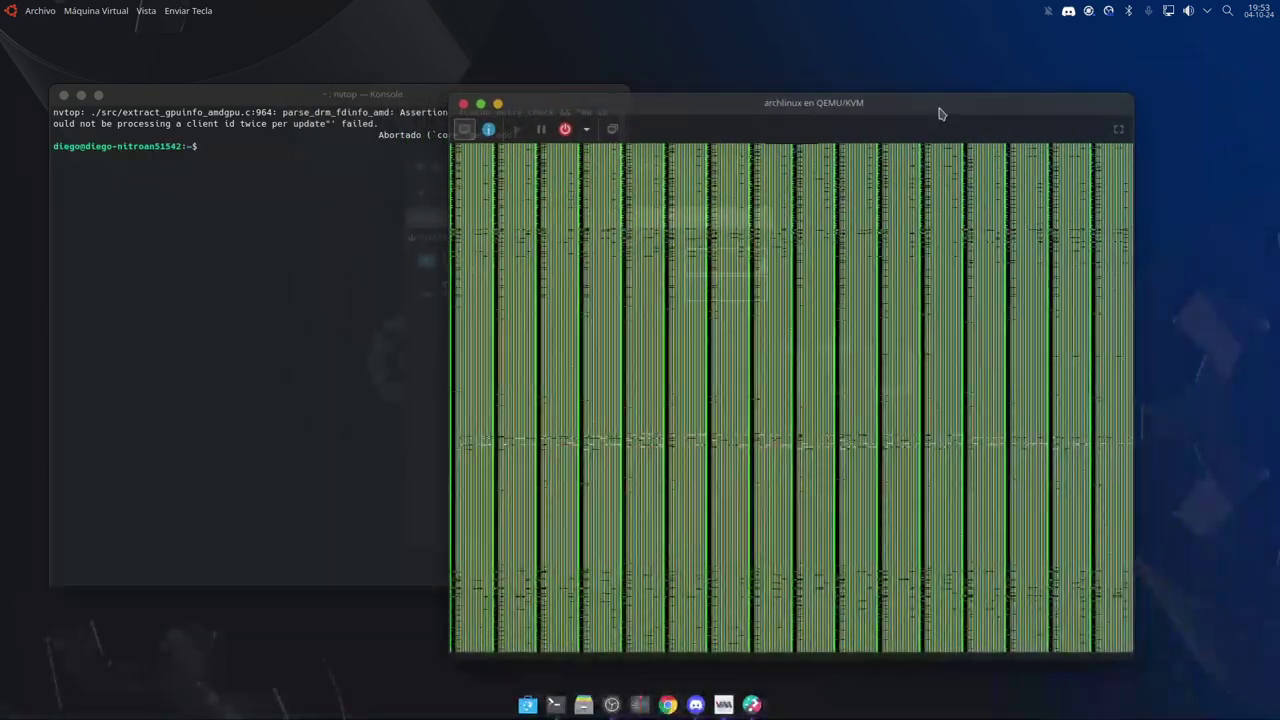
{"action": "left_click", "coordinate": [200, 174]}
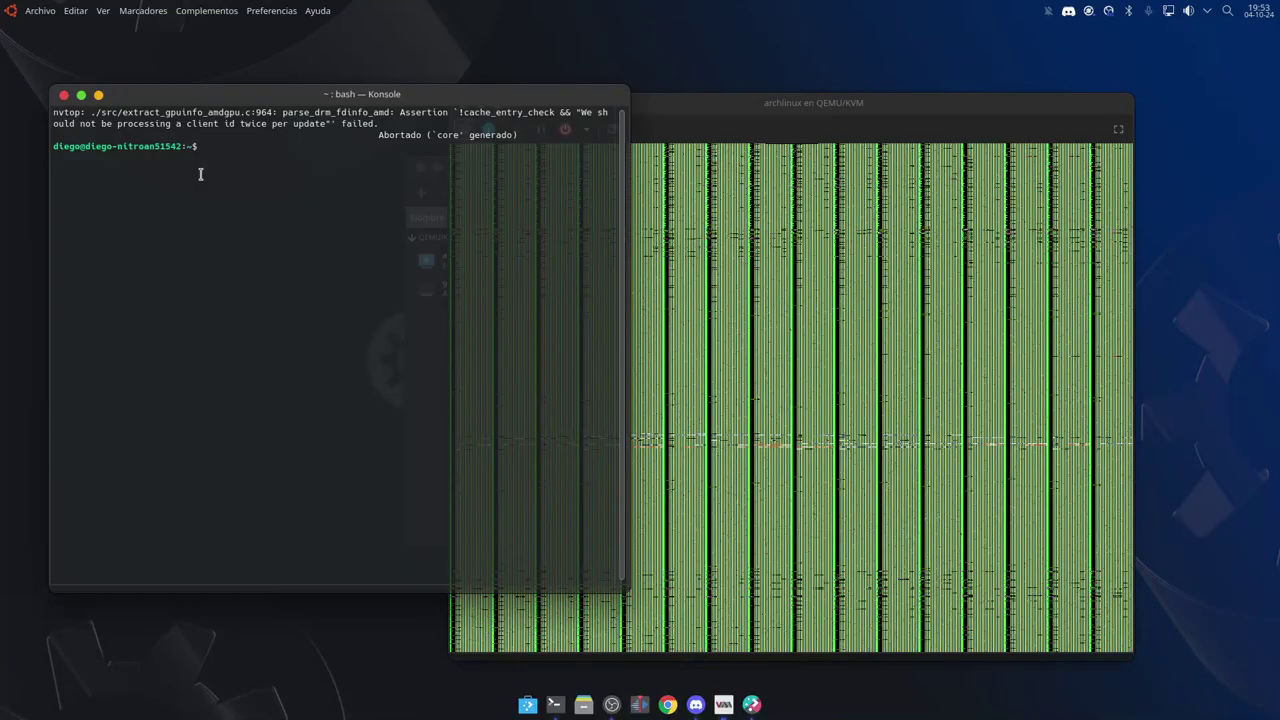
{"action": "left_click", "coordinate": [64, 96]}
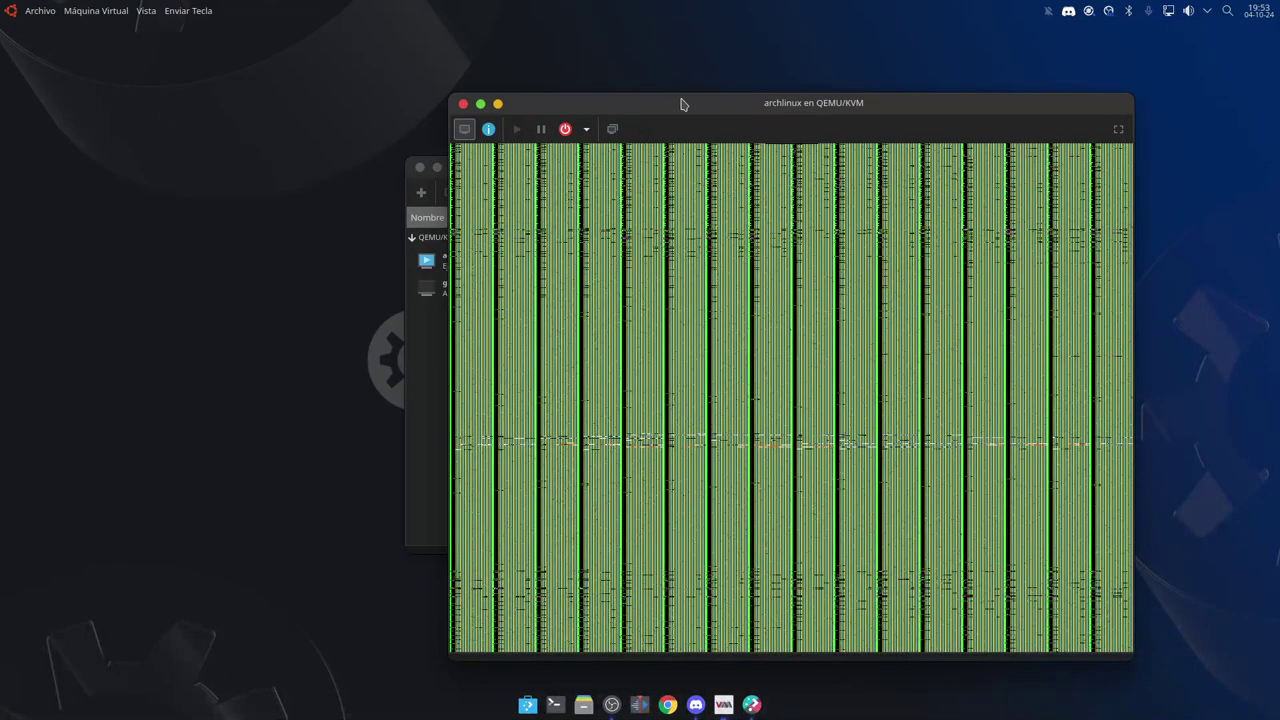
{"action": "left_click_drag", "start_coordinate": [686, 103], "coordinate": [460, 97]}
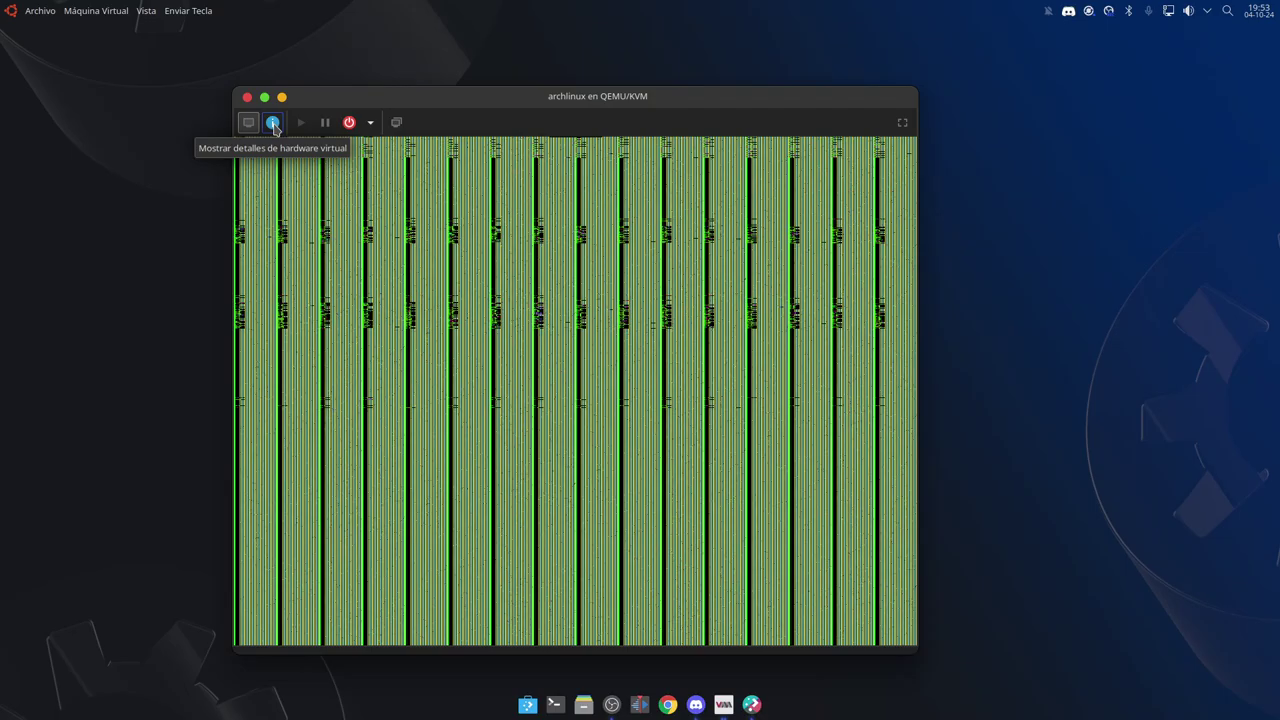
Force the archlinux VM off and close its console window.
{"action": "left_click", "coordinate": [370, 122]}
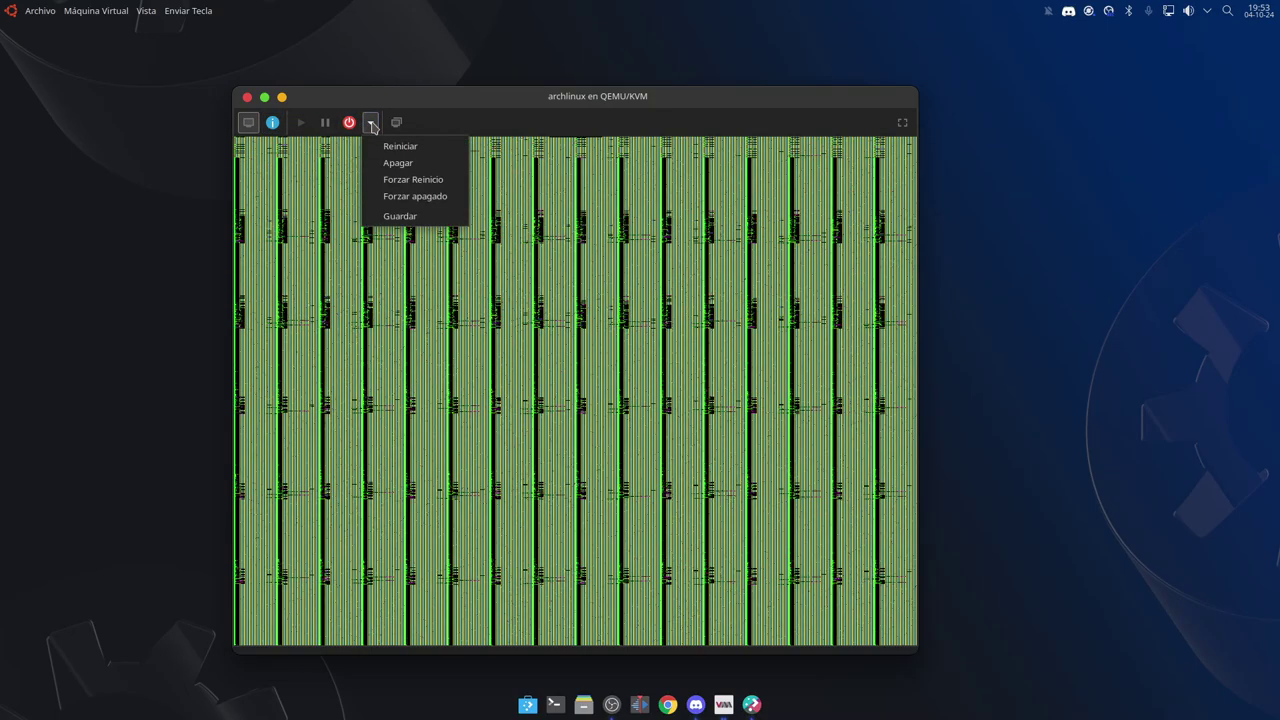
{"action": "left_click", "coordinate": [403, 196]}
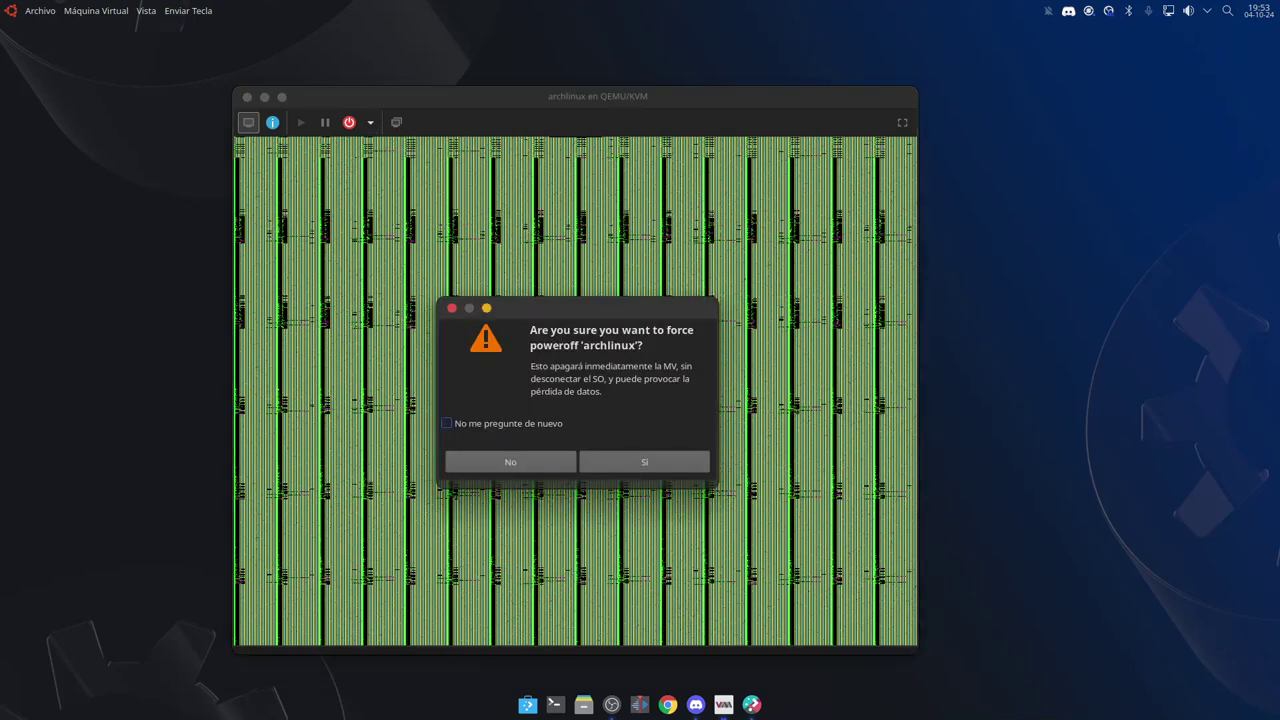
{"action": "left_click", "coordinate": [627, 461]}
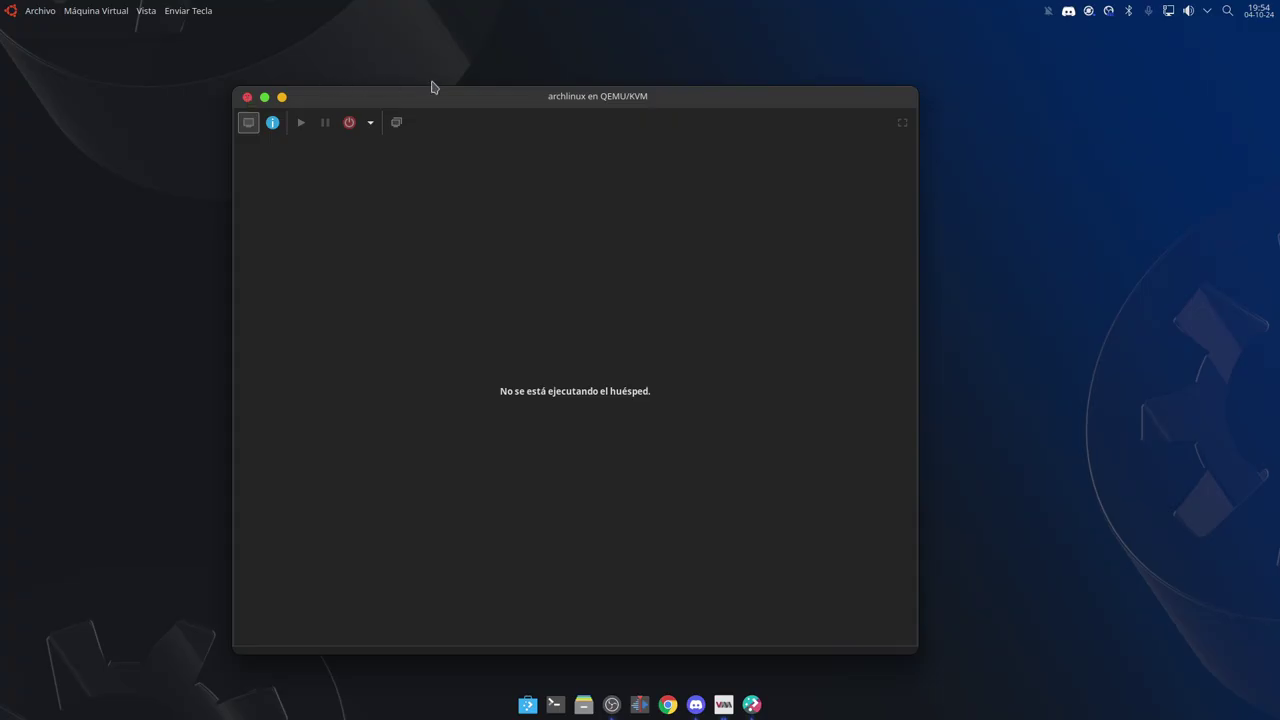
{"action": "left_click_drag", "start_coordinate": [420, 94], "coordinate": [503, 94]}
{"action": "left_click", "coordinate": [330, 97]}
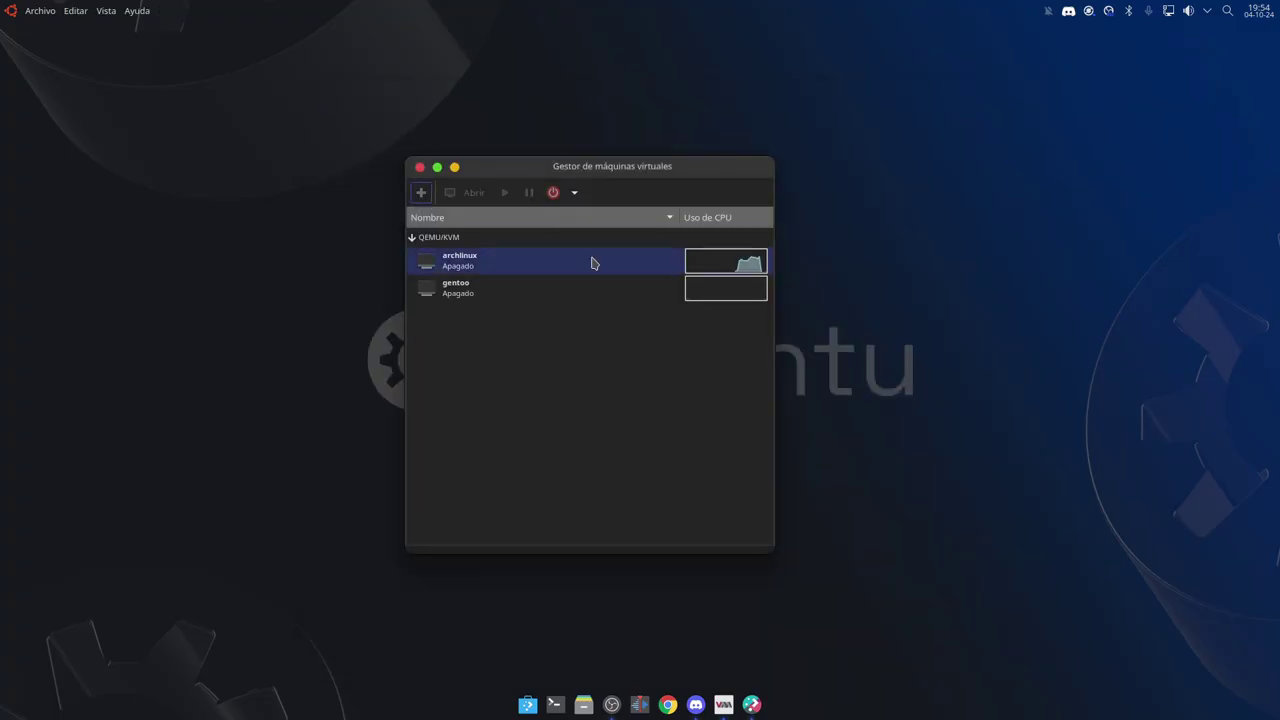
Delete the archlinux VM together with its archlinux.qcow2 disk image.
{"action": "right_click", "coordinate": [590, 263]}
{"action": "left_click", "coordinate": [626, 357]}
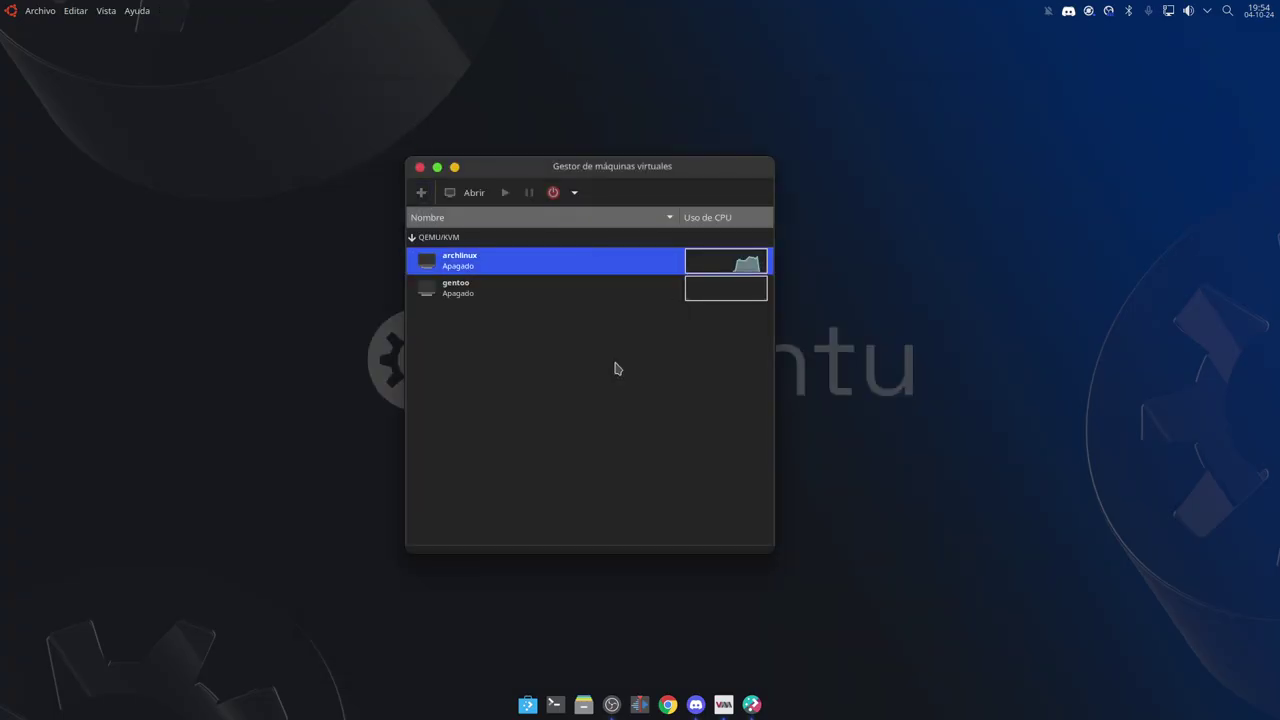
{"action": "left_click", "coordinate": [700, 481]}
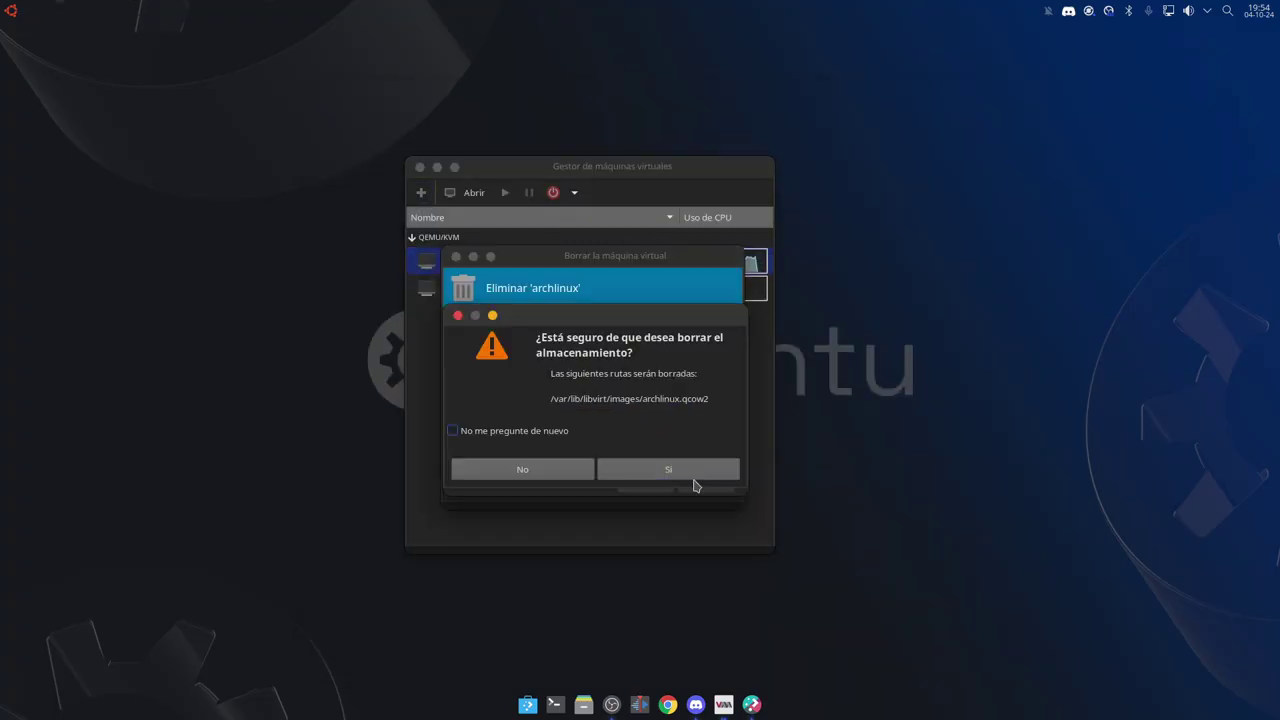
{"action": "left_click", "coordinate": [678, 470]}
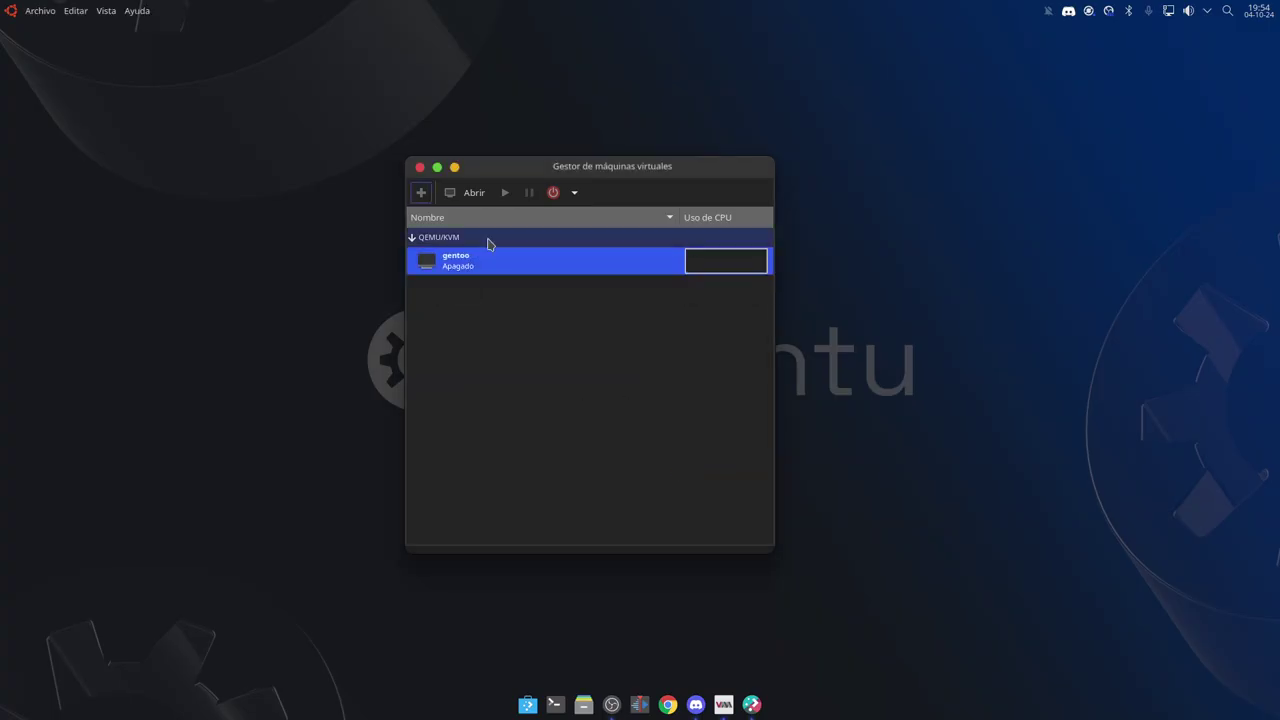
Start a new VM from the CachyOS desktop ISO with Arch Linux as the operating system.
{"action": "left_click", "coordinate": [421, 195]}
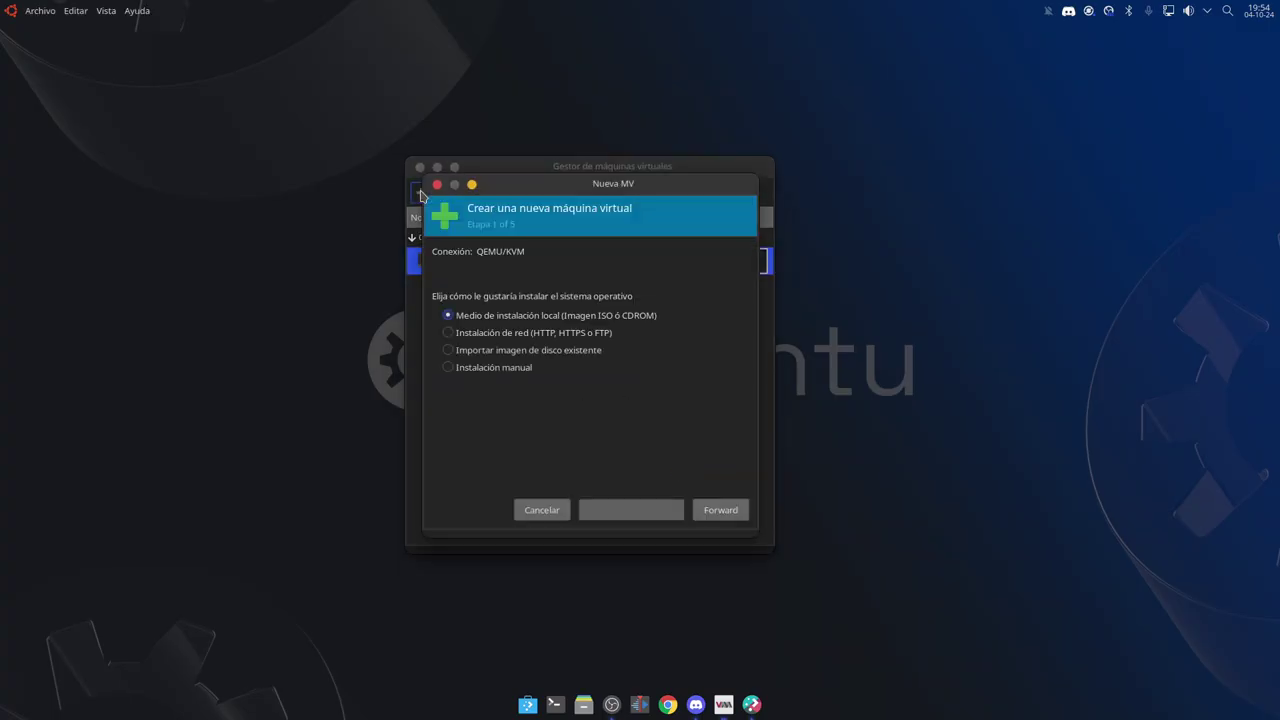
{"action": "left_click", "coordinate": [709, 509]}
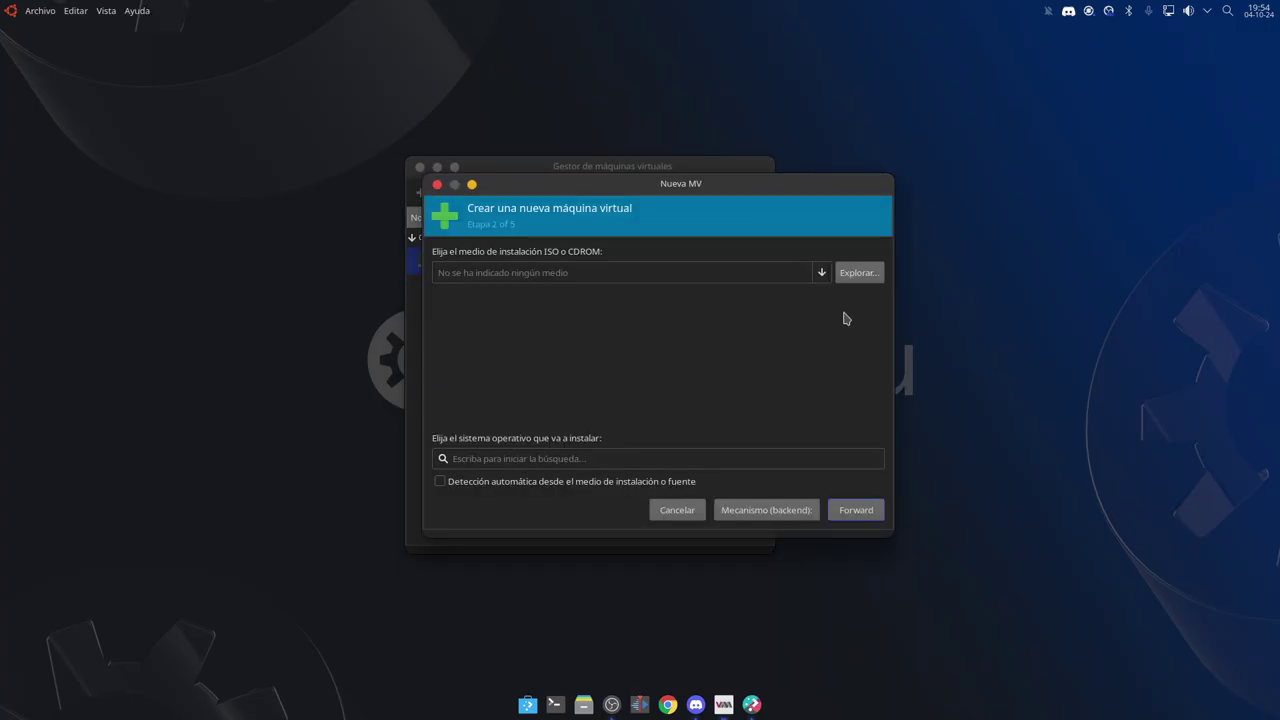
{"action": "left_click", "coordinate": [845, 273]}
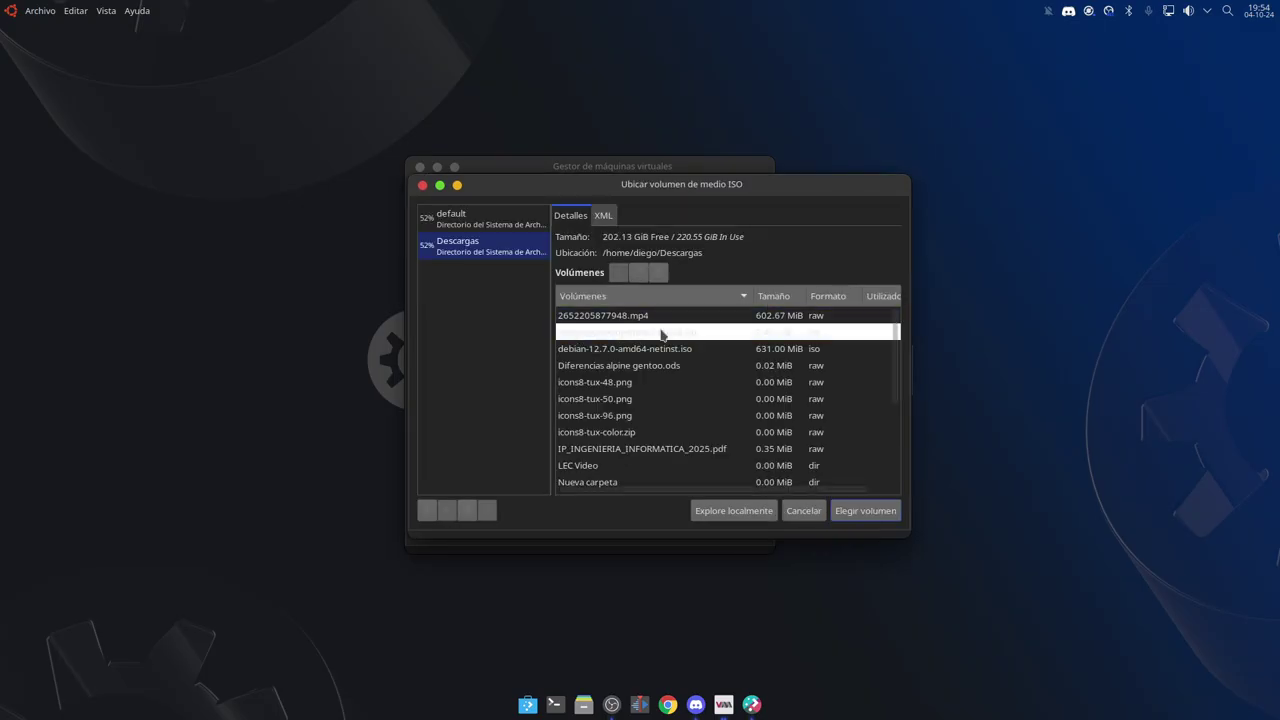
{"action": "left_click", "coordinate": [598, 336]}
{"action": "left_click", "coordinate": [850, 510]}
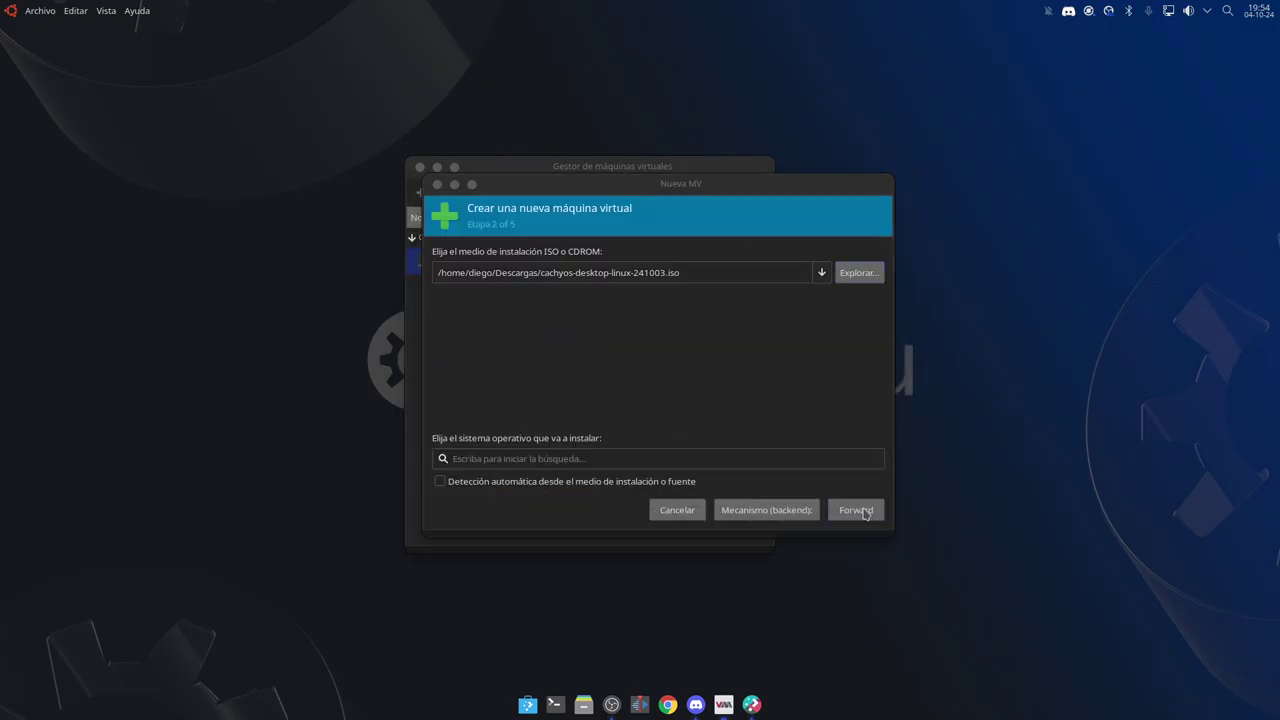
{"action": "left_click", "coordinate": [547, 458]}
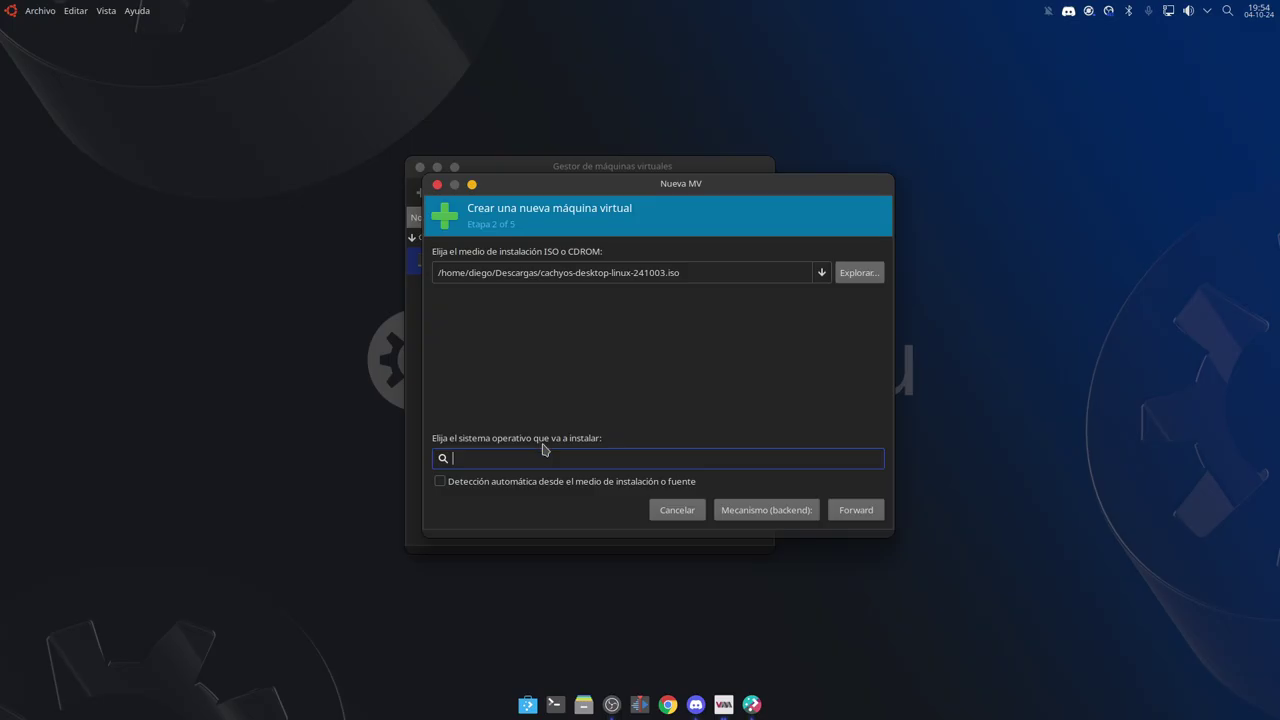
{"action": "type", "text": "arch"}
{"action": "key", "text": "Return"}
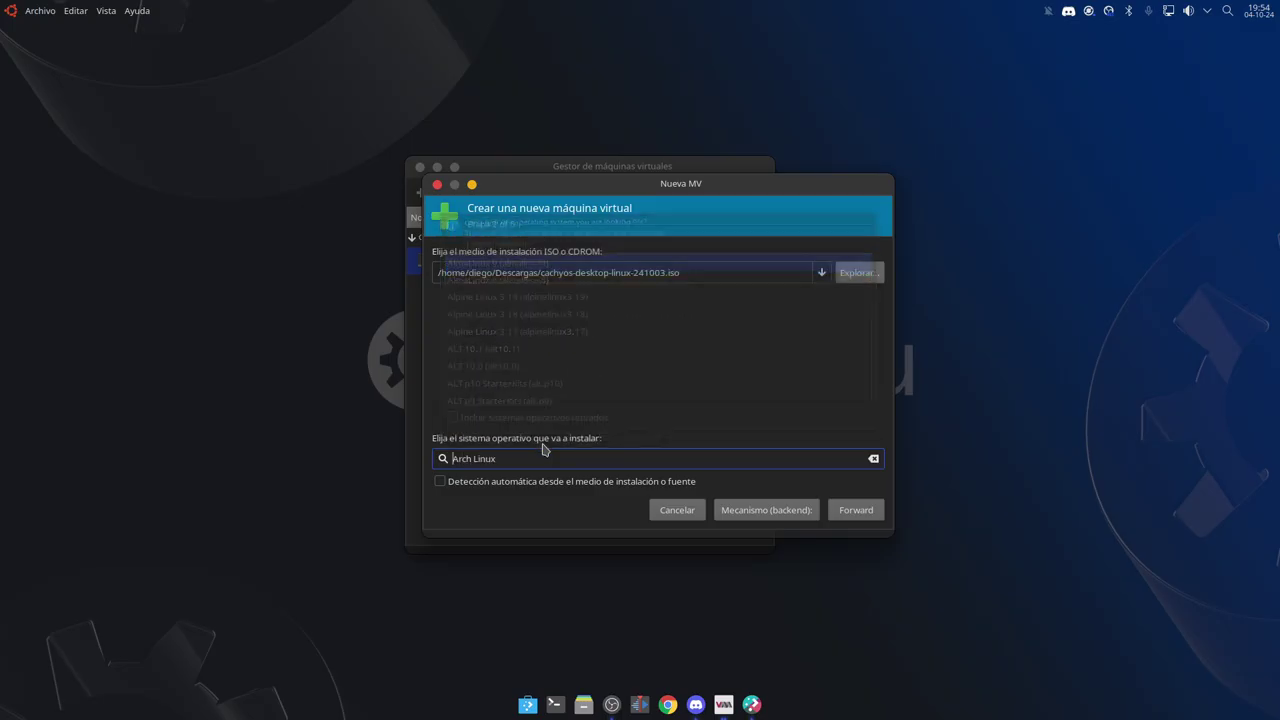
{"action": "left_click", "coordinate": [850, 511]}
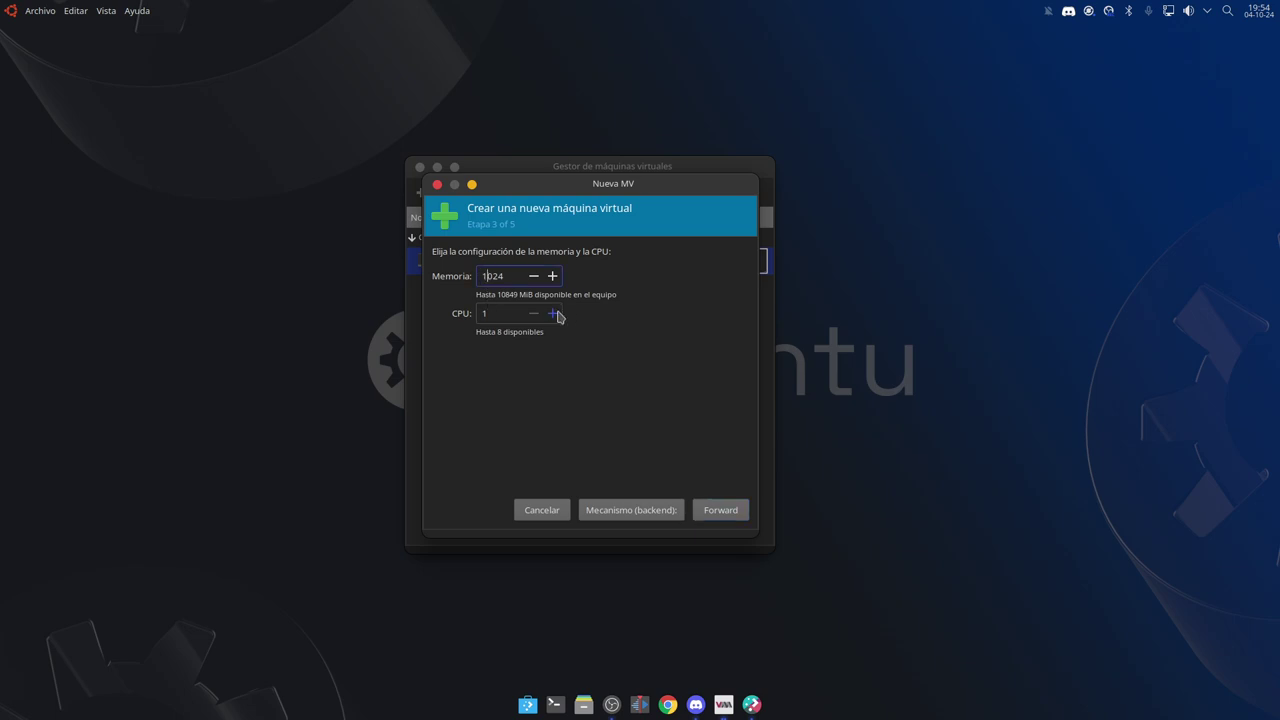
Set memory to 4096 MiB and CPUs to 2.
{"action": "key", "text": "Delete"}
{"action": "key", "text": "BackSpace"}
{"action": "key", "text": "BackSpace"}
{"action": "type", "text": "4096"}
{"action": "left_click", "coordinate": [489, 316]}
{"action": "key", "text": "BackSpace"}
{"action": "type", "text": "2"}
{"action": "left_click", "coordinate": [731, 510]}
Set the disk size to 50 GiB and advance to the summary.
{"action": "left_click", "coordinate": [458, 293]}
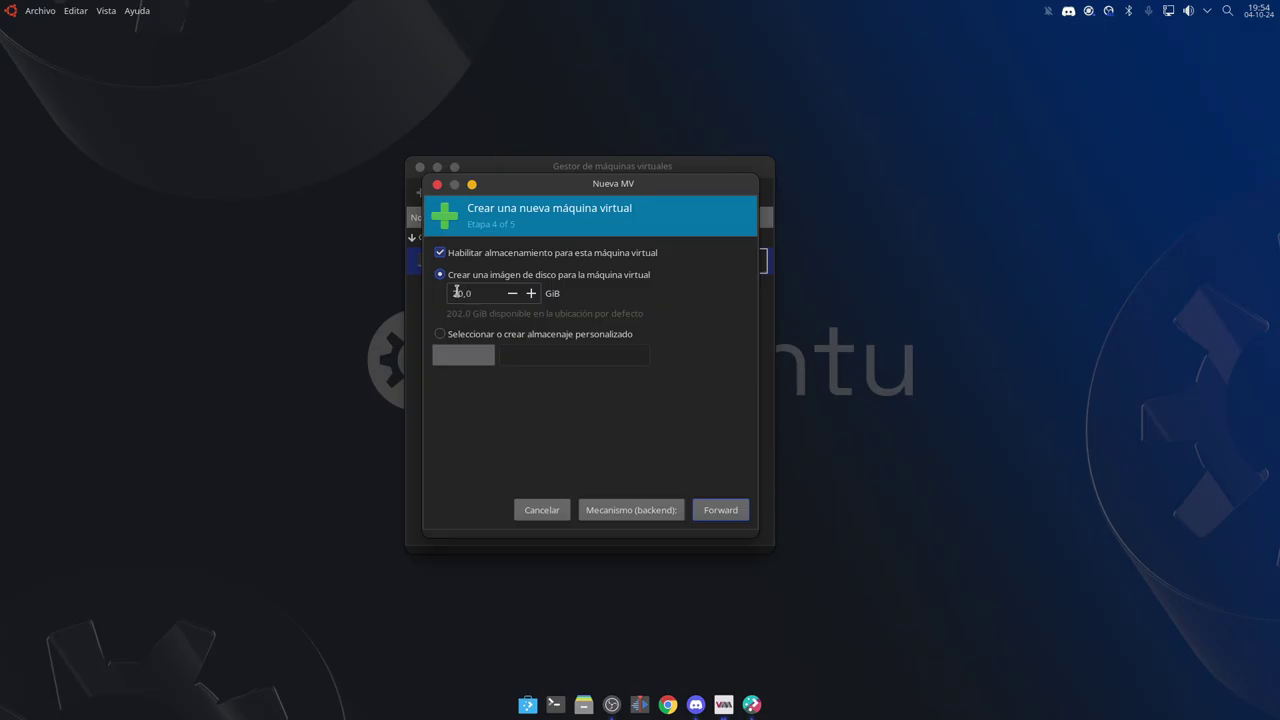
{"action": "key", "text": "BackSpace"}
{"action": "type", "text": "5"}
{"action": "left_click", "coordinate": [722, 510]}
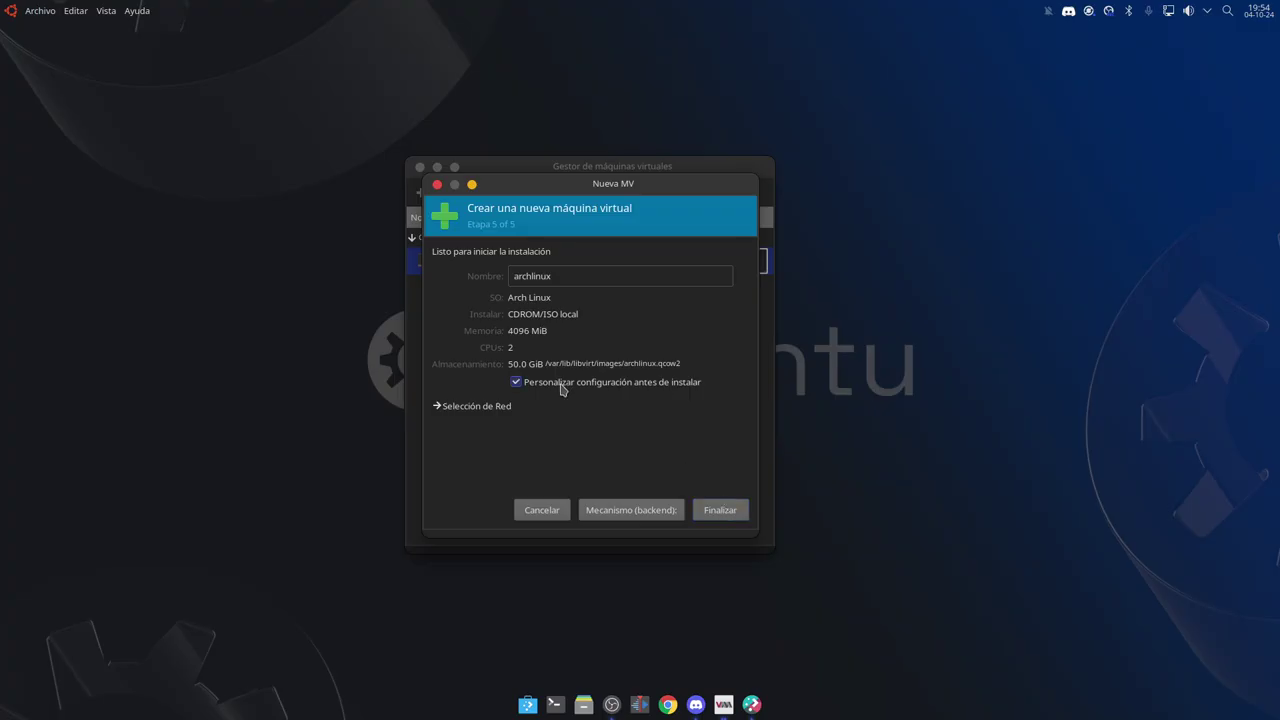
Finish the wizard and set firmware to UEFI x86_64 OVMF_CODE_4M.
{"action": "left_click", "coordinate": [713, 514]}
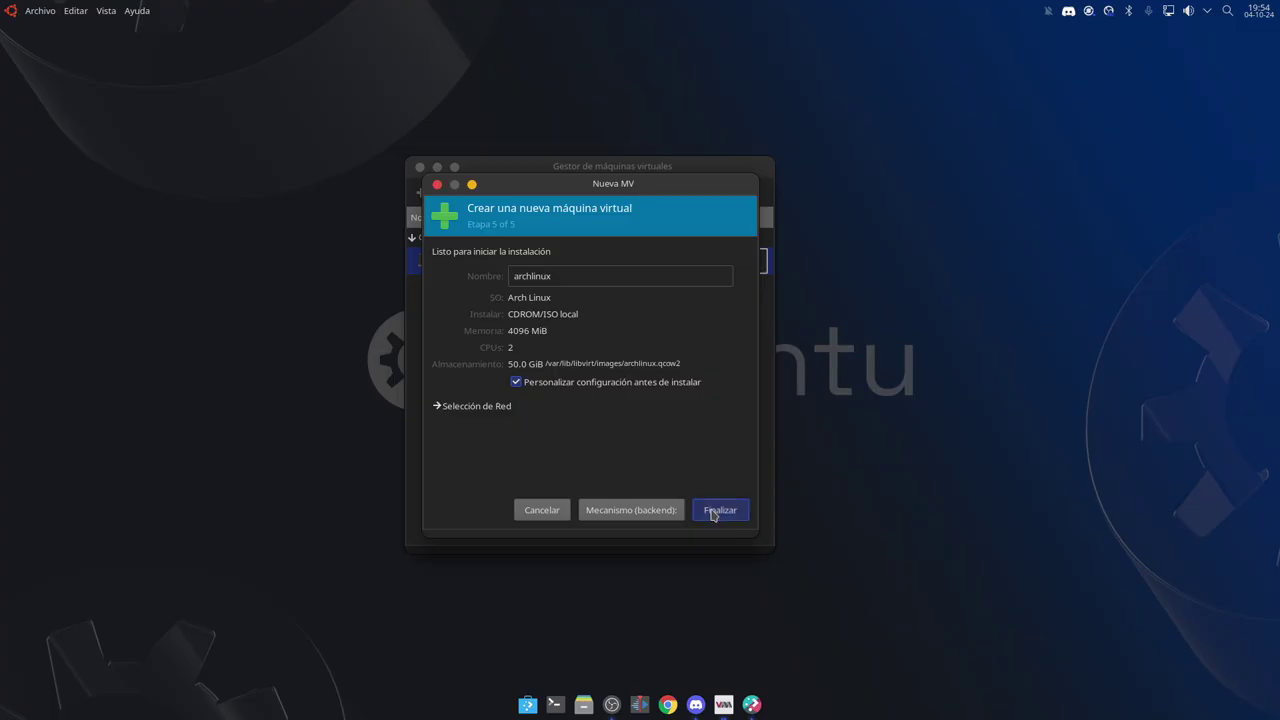
{"action": "left_click", "coordinate": [565, 424]}
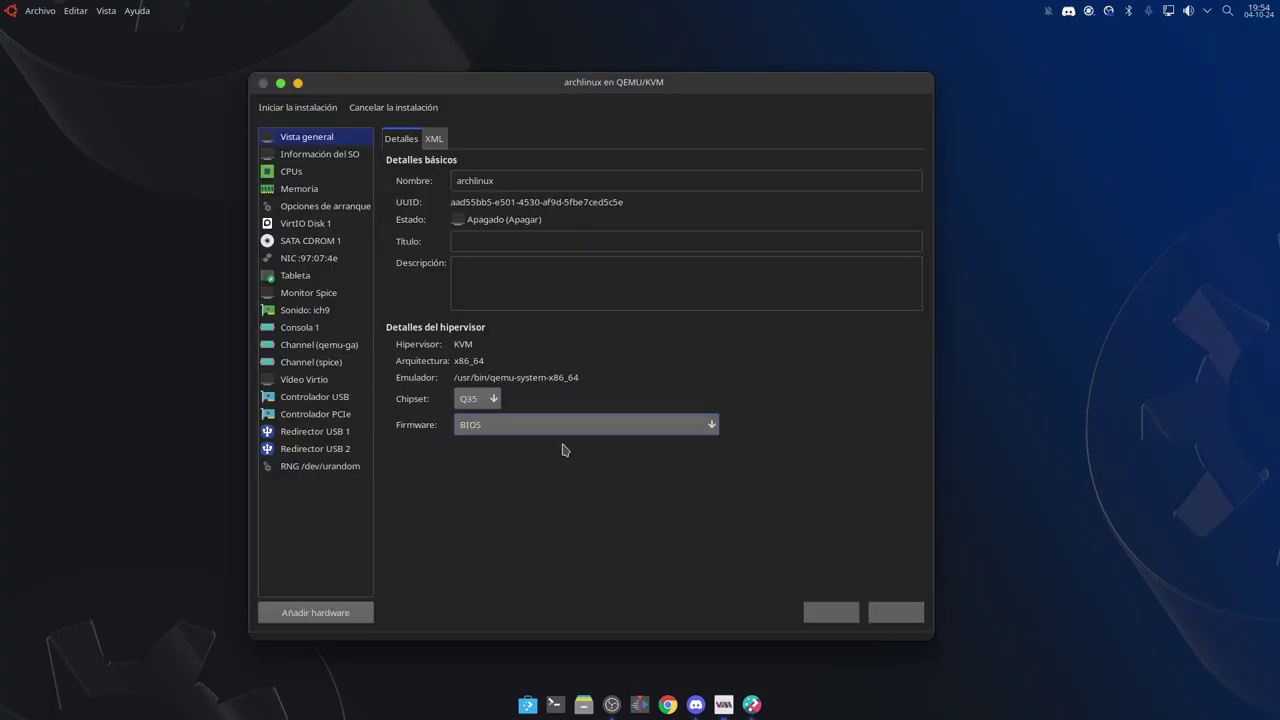
{"action": "left_click", "coordinate": [556, 424]}
{"action": "left_click", "coordinate": [567, 504]}
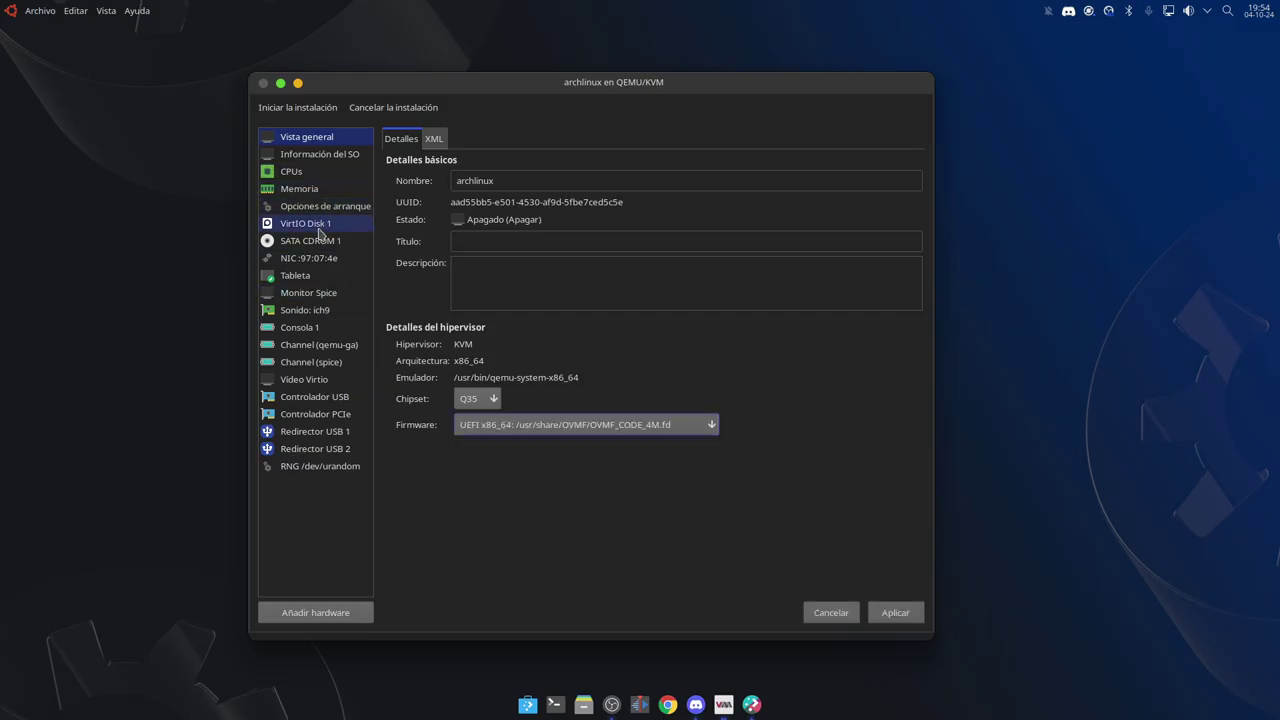
{"action": "left_click", "coordinate": [885, 613]}
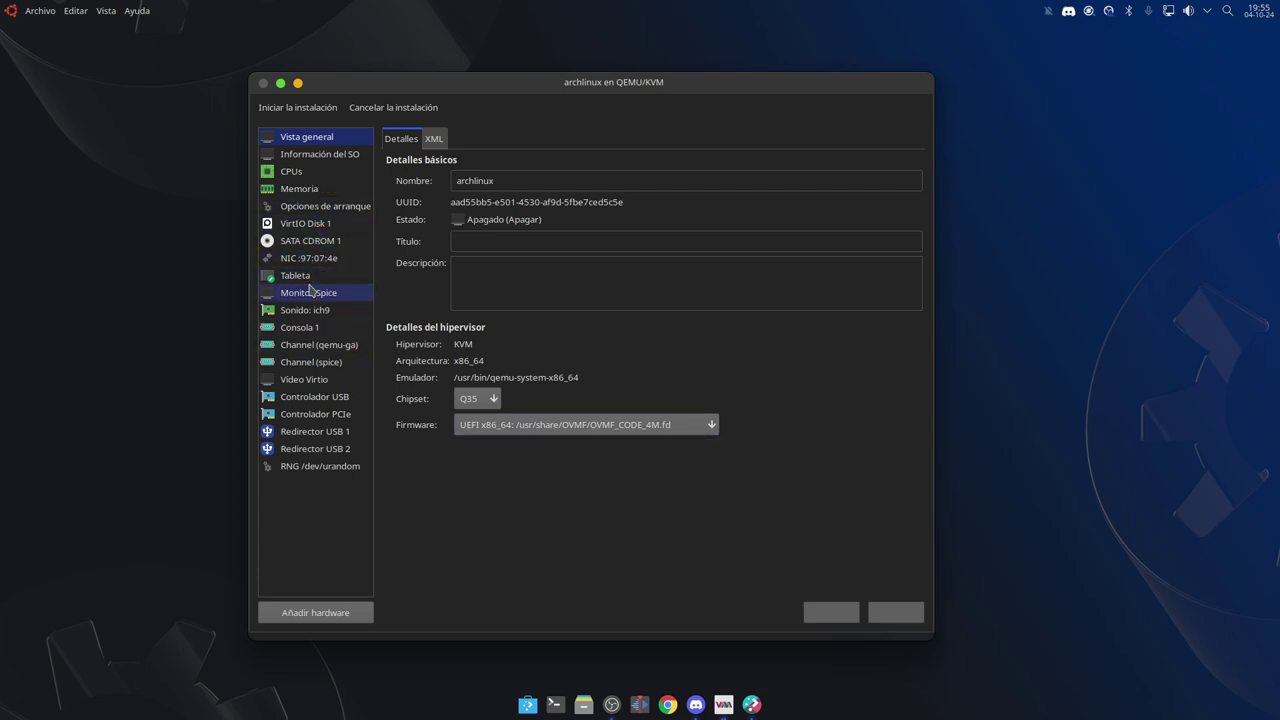
Enable OpenGL on the Spice display and 3D acceleration on the Virtio video.
{"action": "left_click", "coordinate": [310, 292]}
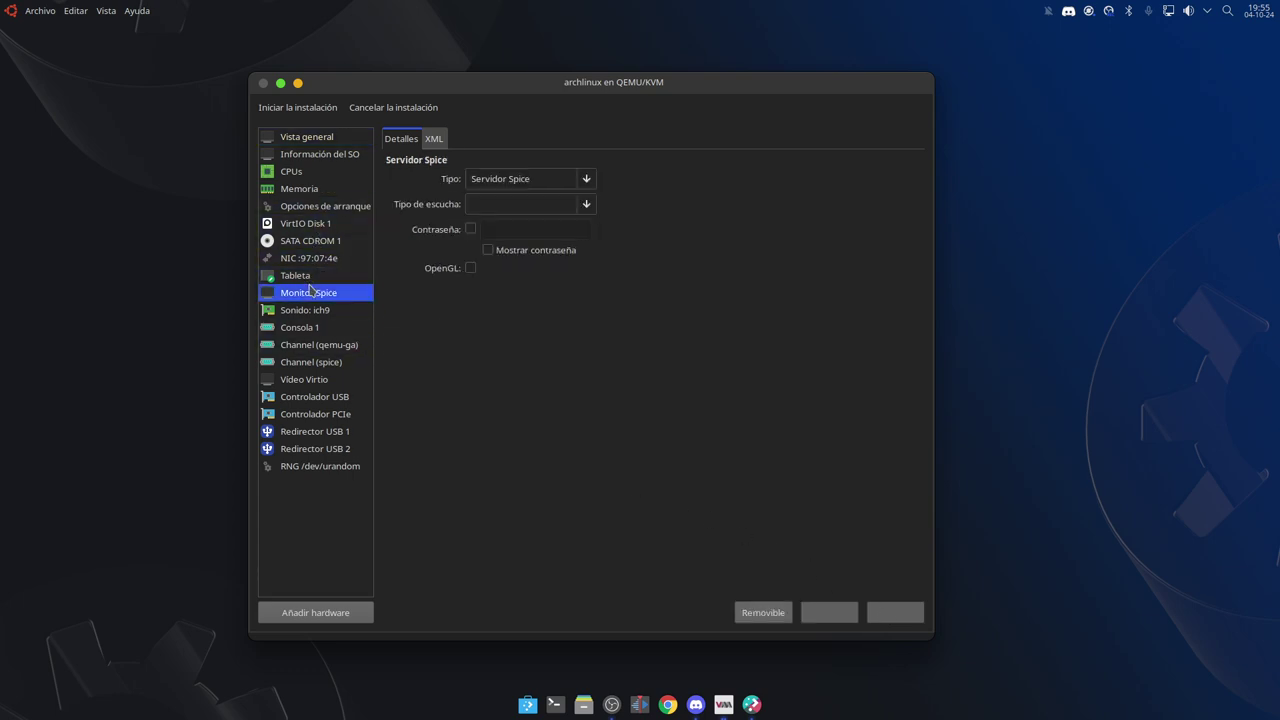
{"action": "left_click", "coordinate": [470, 269]}
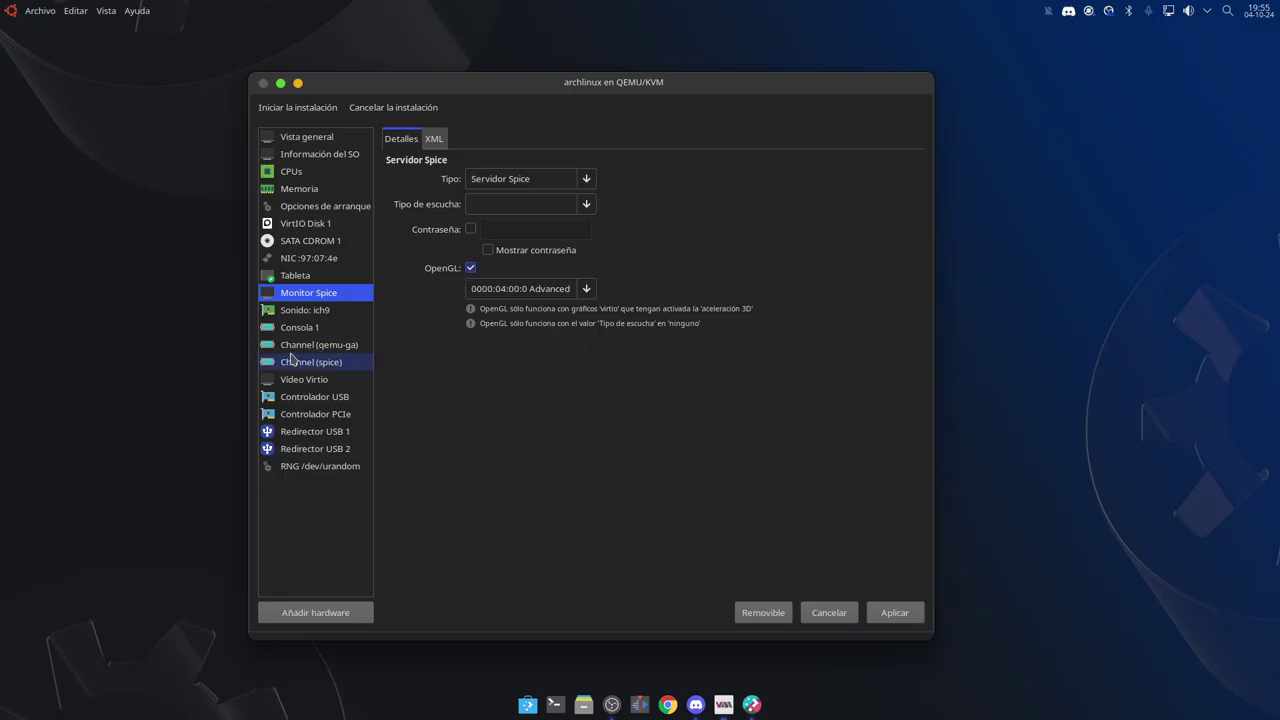
{"action": "left_click", "coordinate": [910, 611]}
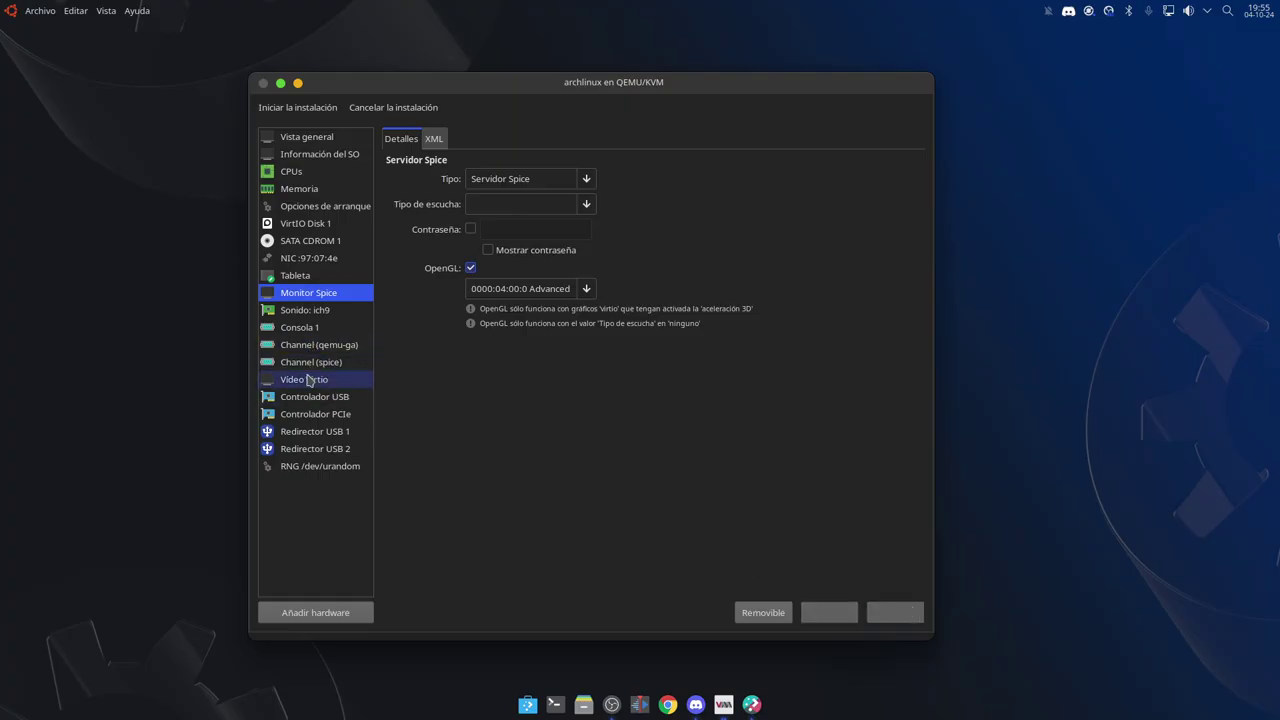
{"action": "left_click", "coordinate": [309, 380]}
{"action": "left_click", "coordinate": [459, 201]}
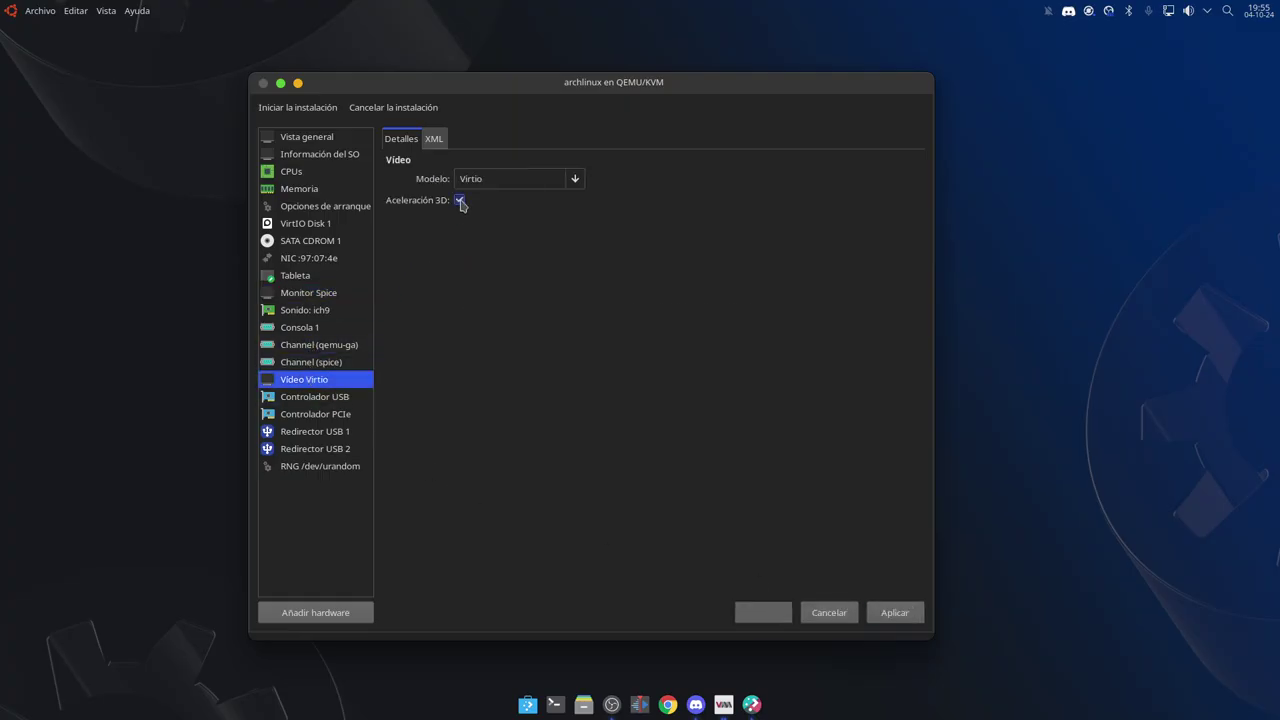
{"action": "left_click", "coordinate": [896, 616]}
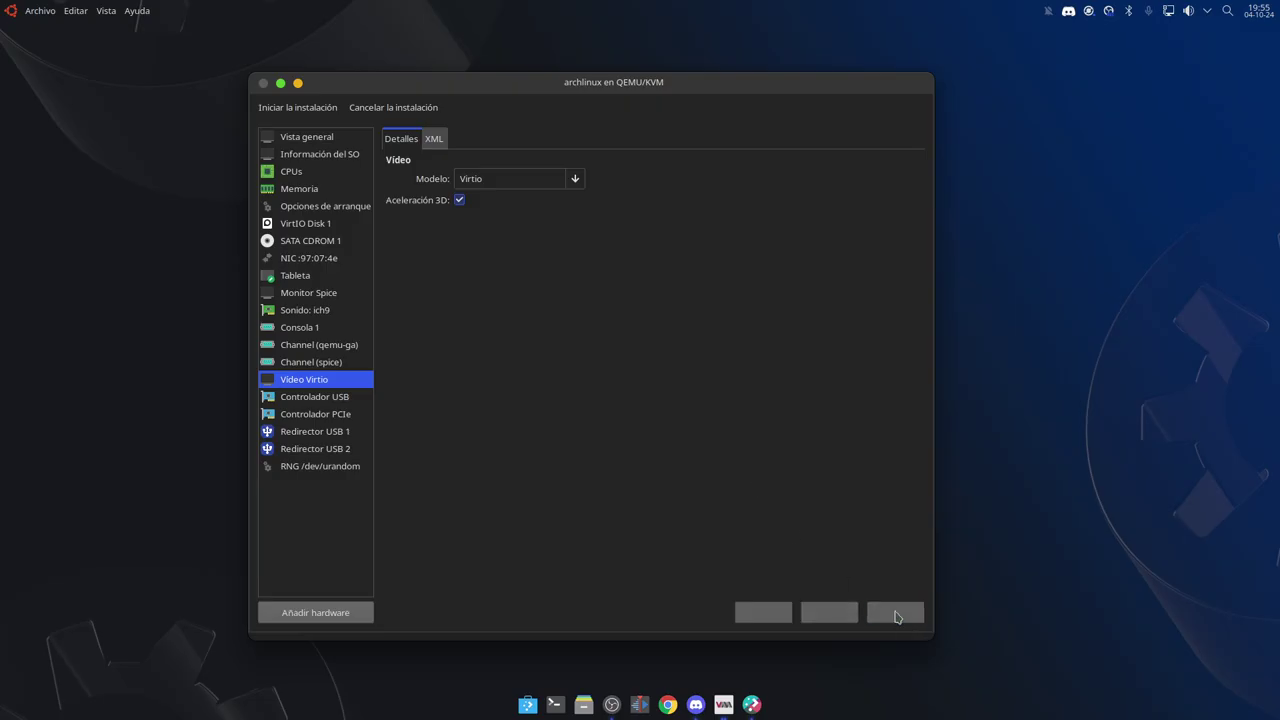
Set the Spice listen type to Ninguno, apply, and begin the installation.
{"action": "left_click", "coordinate": [316, 293]}
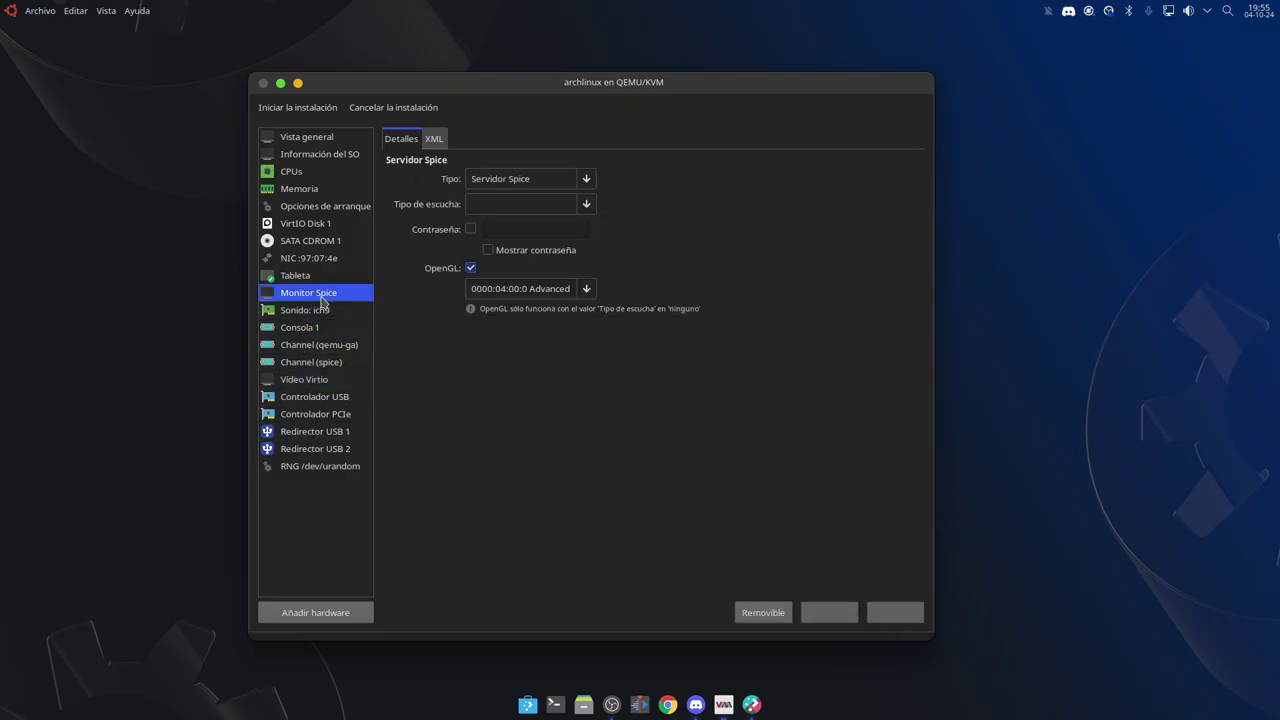
{"action": "left_click", "coordinate": [580, 210]}
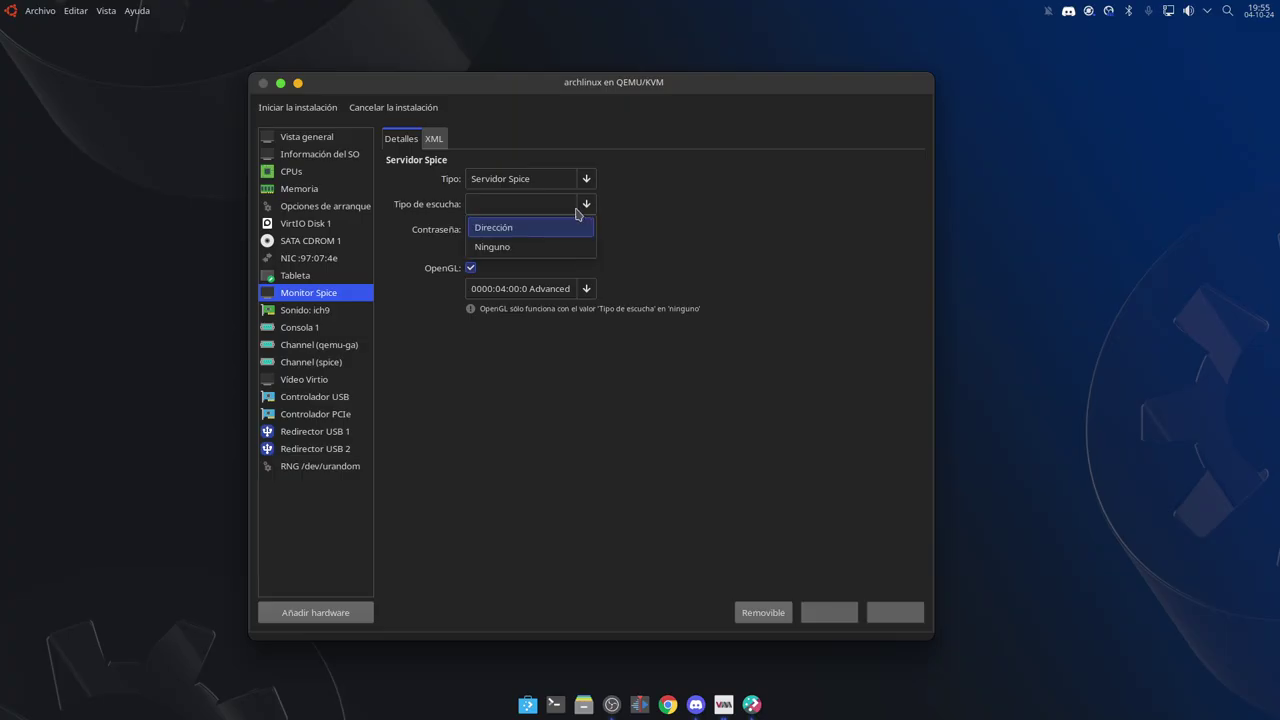
{"action": "left_click", "coordinate": [533, 247]}
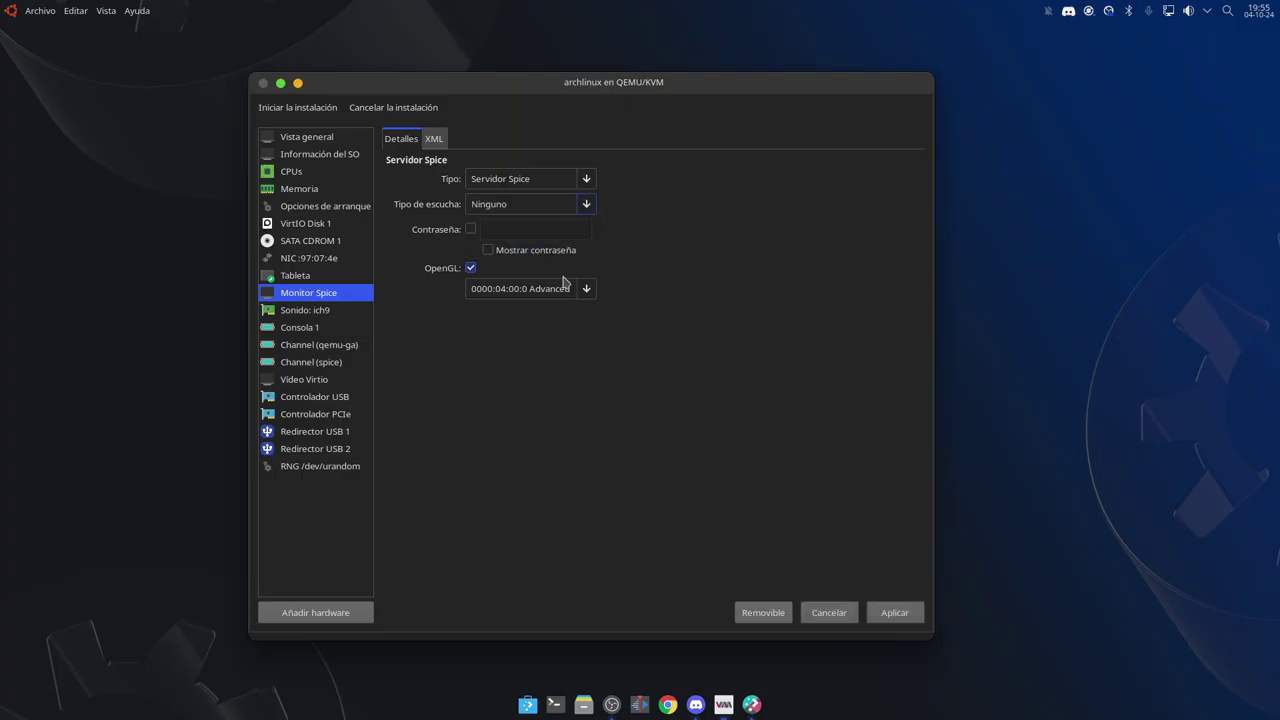
{"action": "left_click", "coordinate": [555, 290]}
{"action": "left_click", "coordinate": [893, 613]}
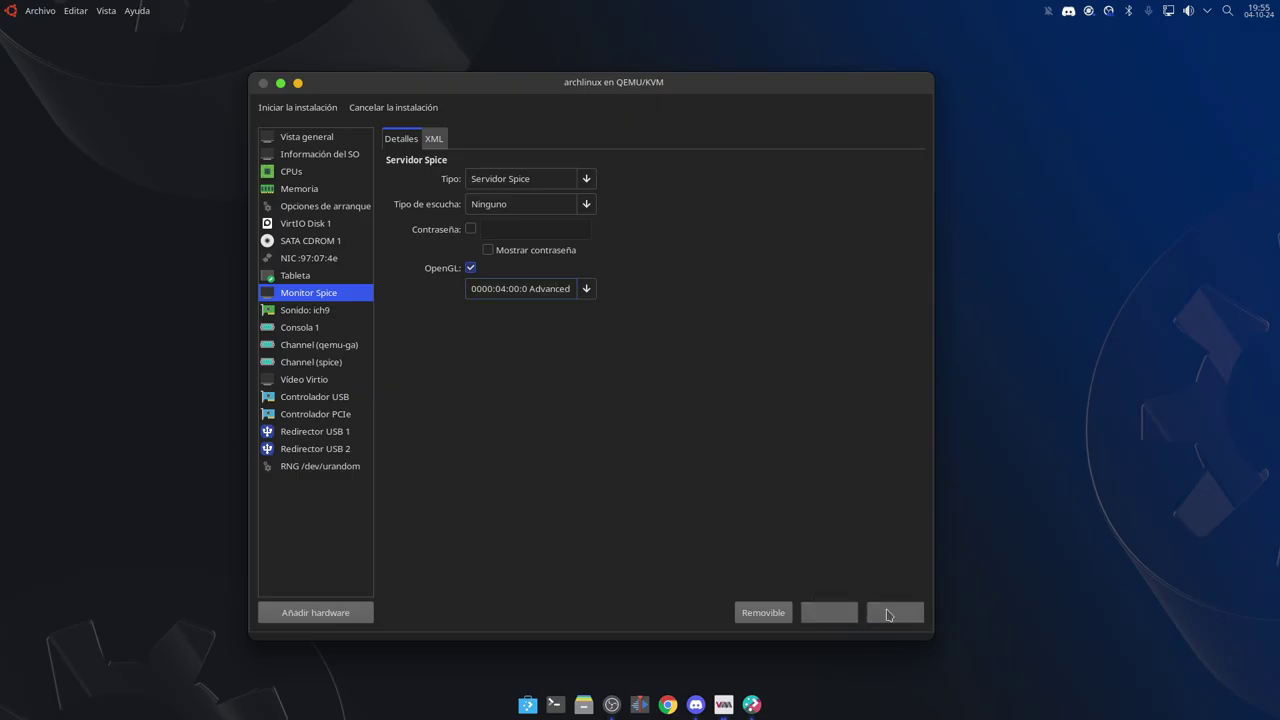
{"action": "left_click", "coordinate": [305, 114]}
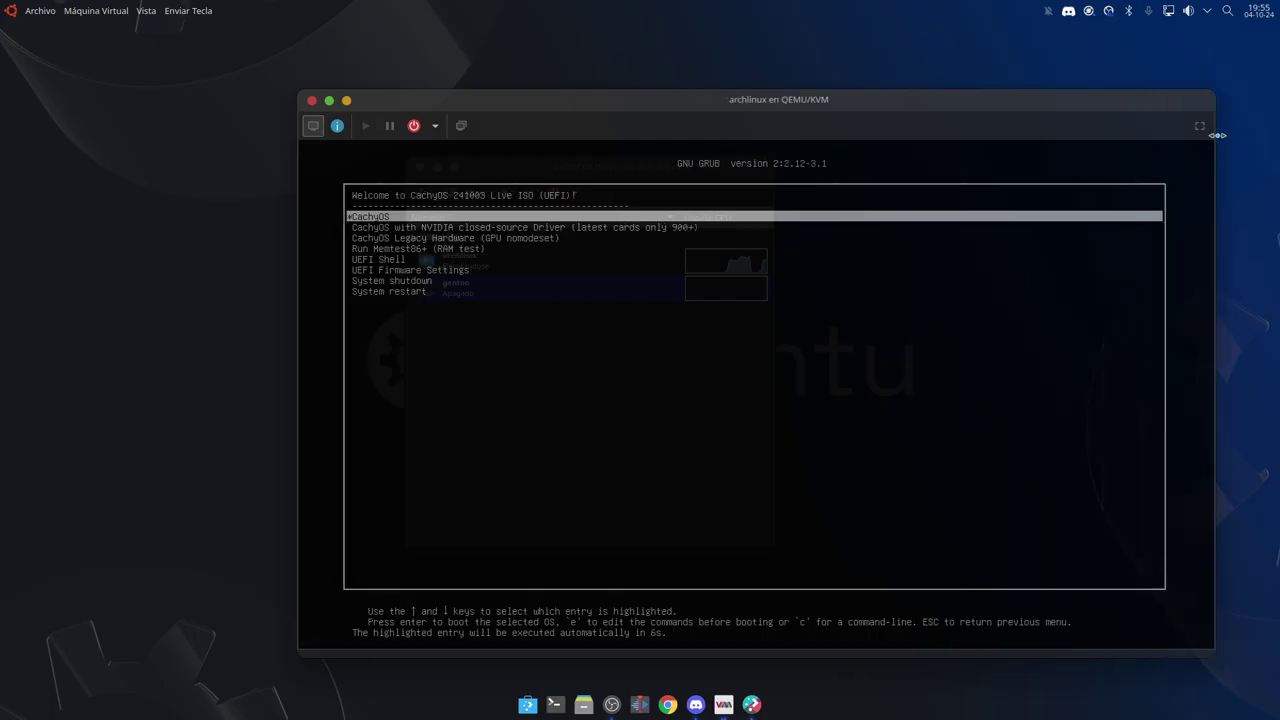
Move, widen and maximize the archlinux VM console window while CachyOS boots.
{"action": "left_click_drag", "start_coordinate": [910, 112], "coordinate": [688, 81]}
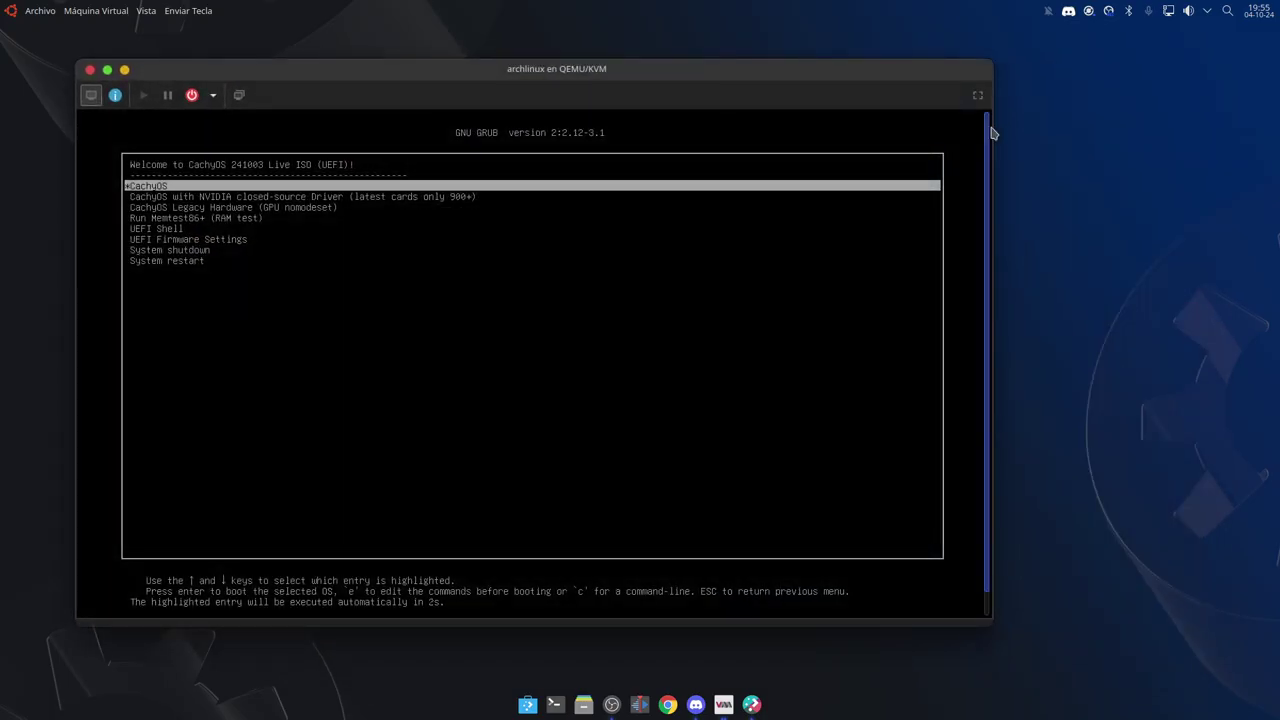
{"action": "left_click_drag", "start_coordinate": [990, 104], "coordinate": [1220, 126]}
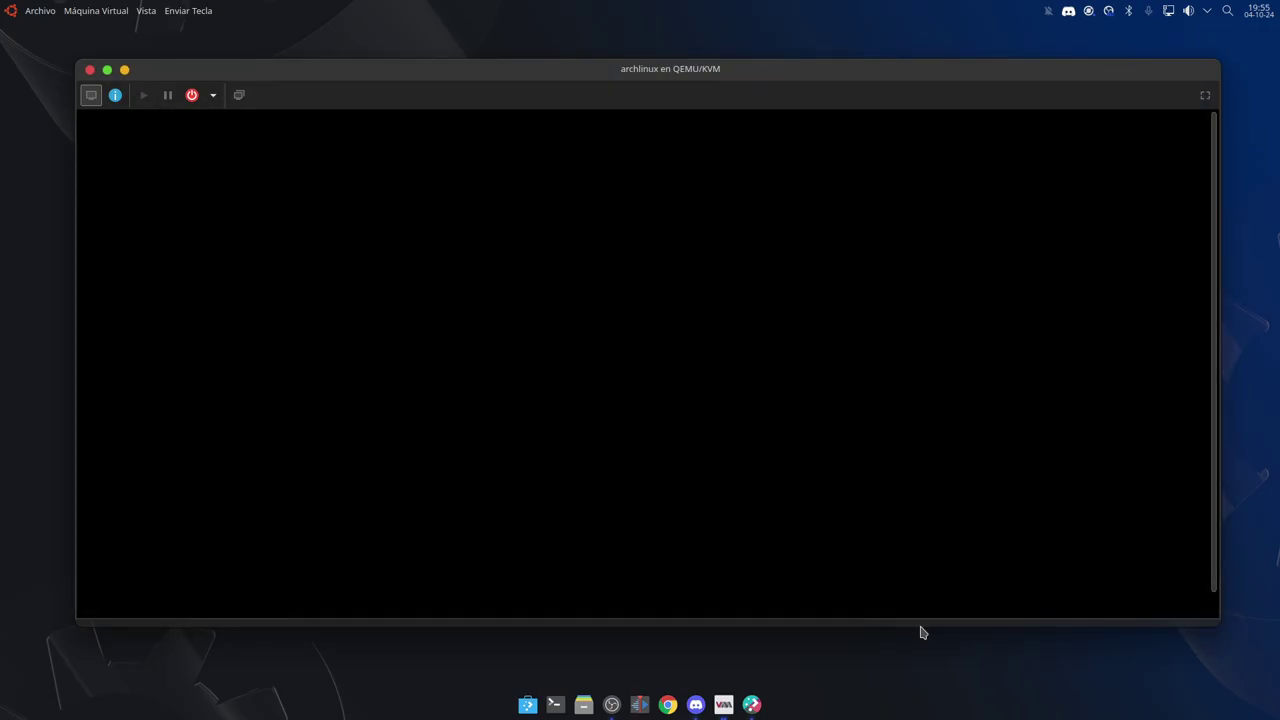
{"action": "left_click", "coordinate": [108, 70]}
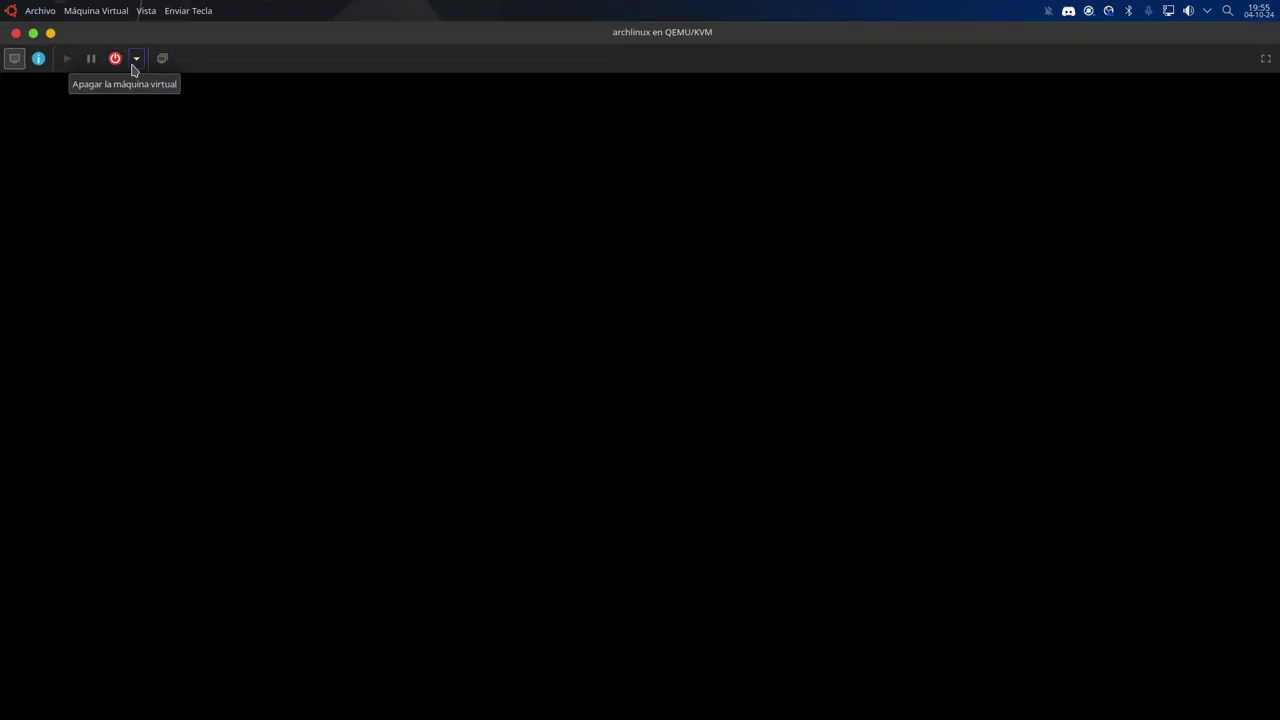
Switch the archlinux VM console to full screen via Vista > Pantalla completa while CachyOS boots.
{"action": "left_click", "coordinate": [146, 12]}
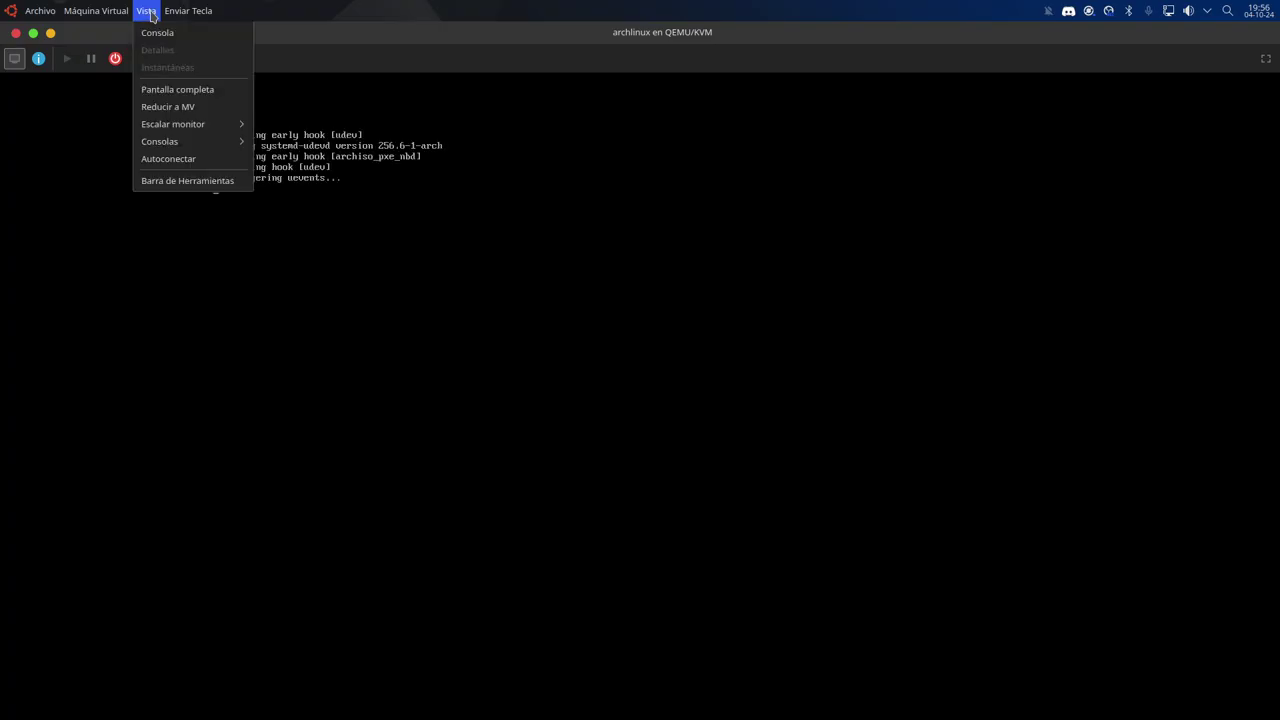
{"action": "left_click", "coordinate": [170, 89]}
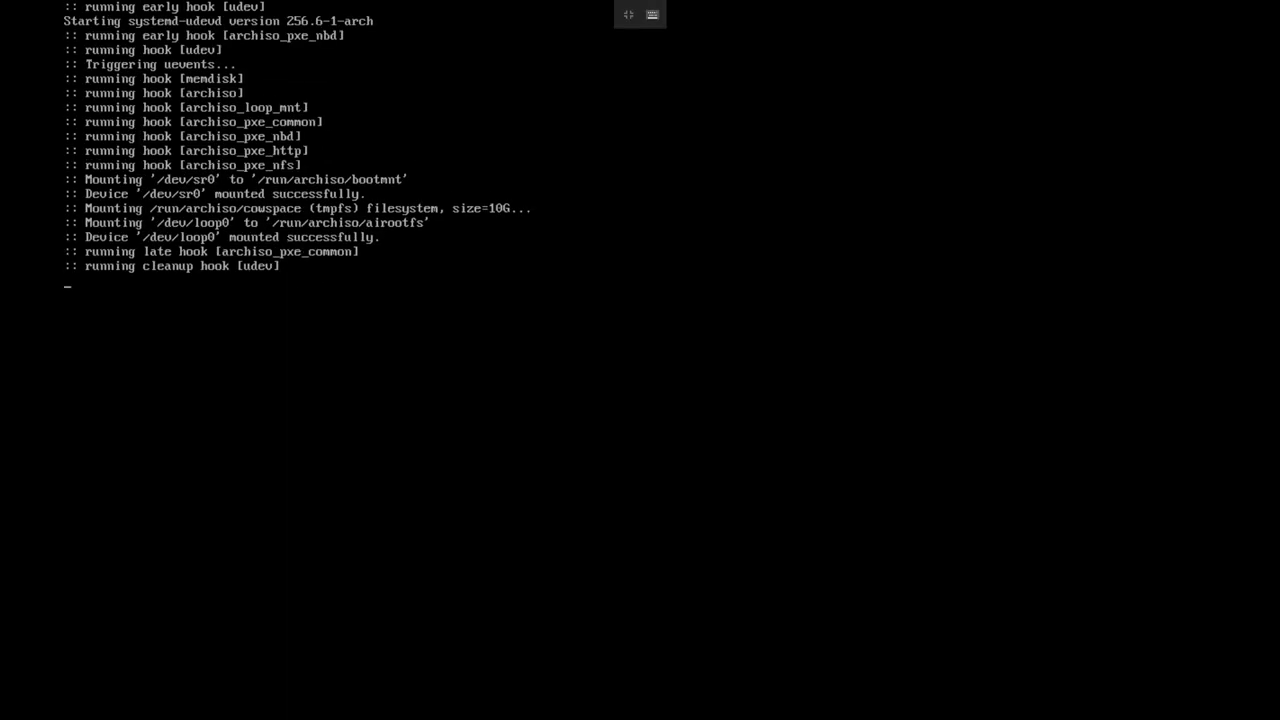
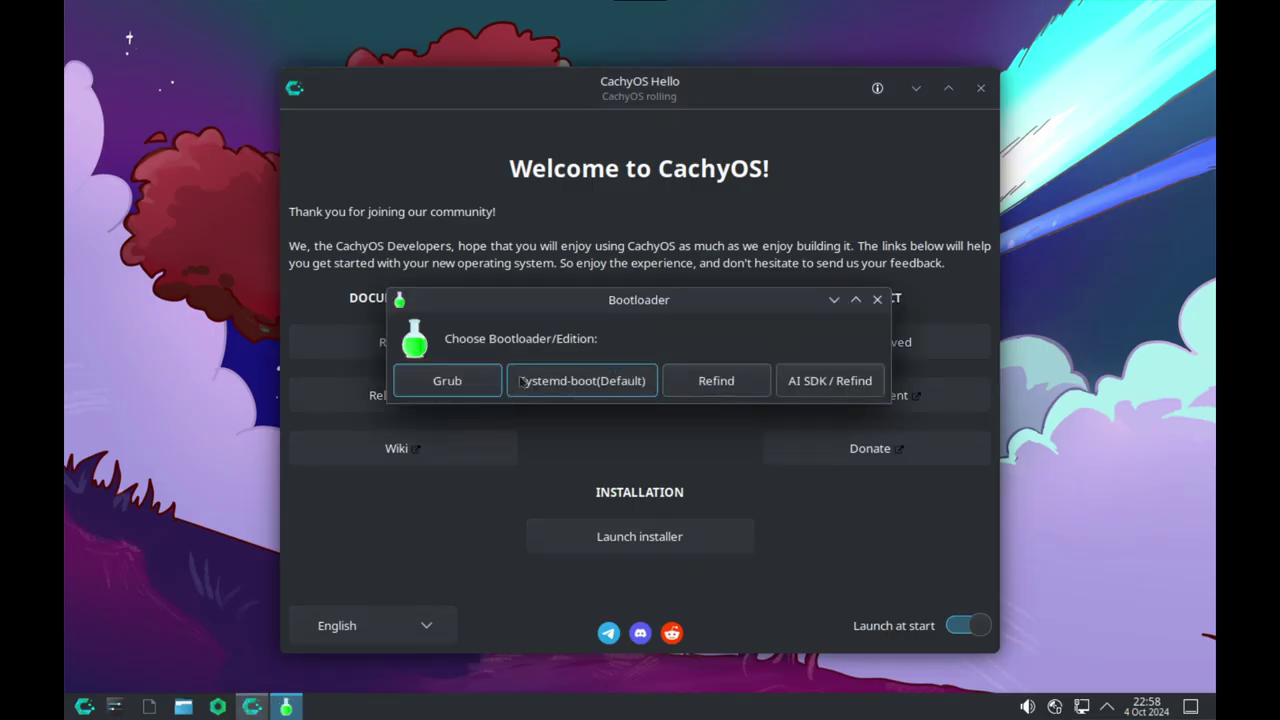
Pick the Grub edition in the Bootloader dialog to launch the CachyOS installer.
{"action": "left_click", "coordinate": [469, 388]}
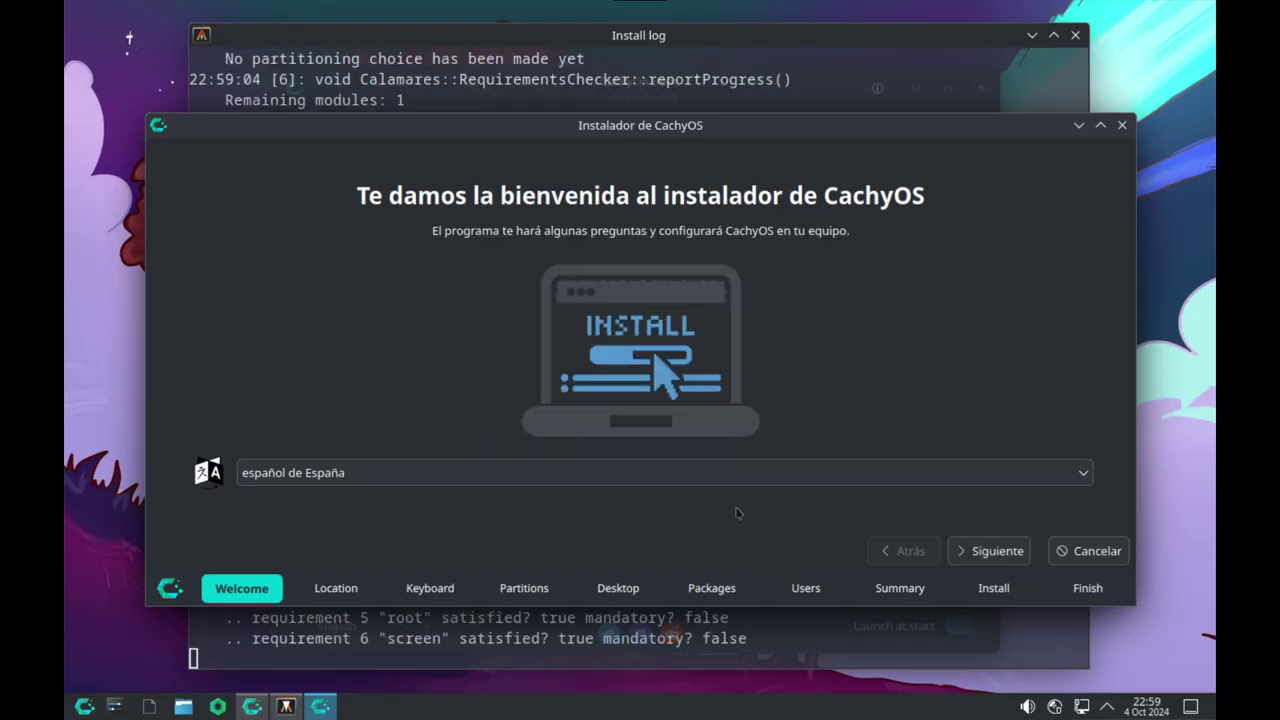
Set the installer language to español de México (México) and advance to the Location page.
{"action": "left_click", "coordinate": [601, 478]}
{"action": "scroll", "coordinate": [472, 612], "scroll_direction": "down", "scroll_amount": 2}
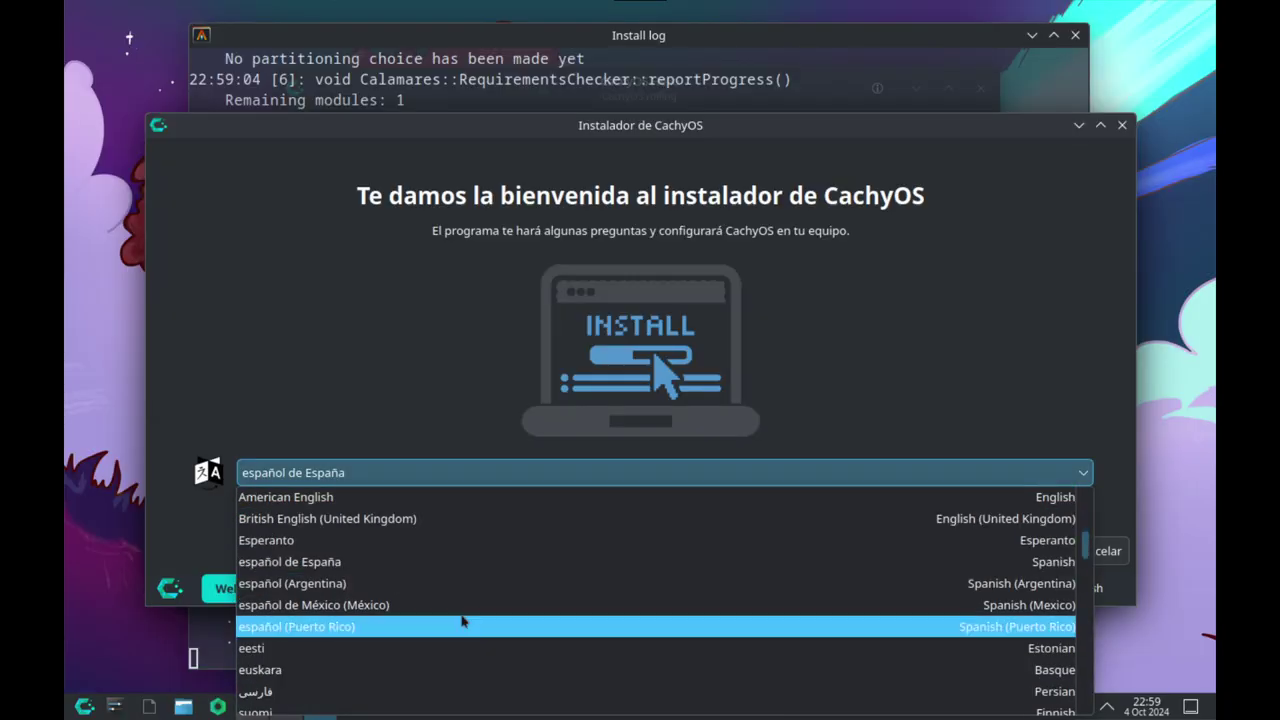
{"action": "left_click", "coordinate": [442, 608]}
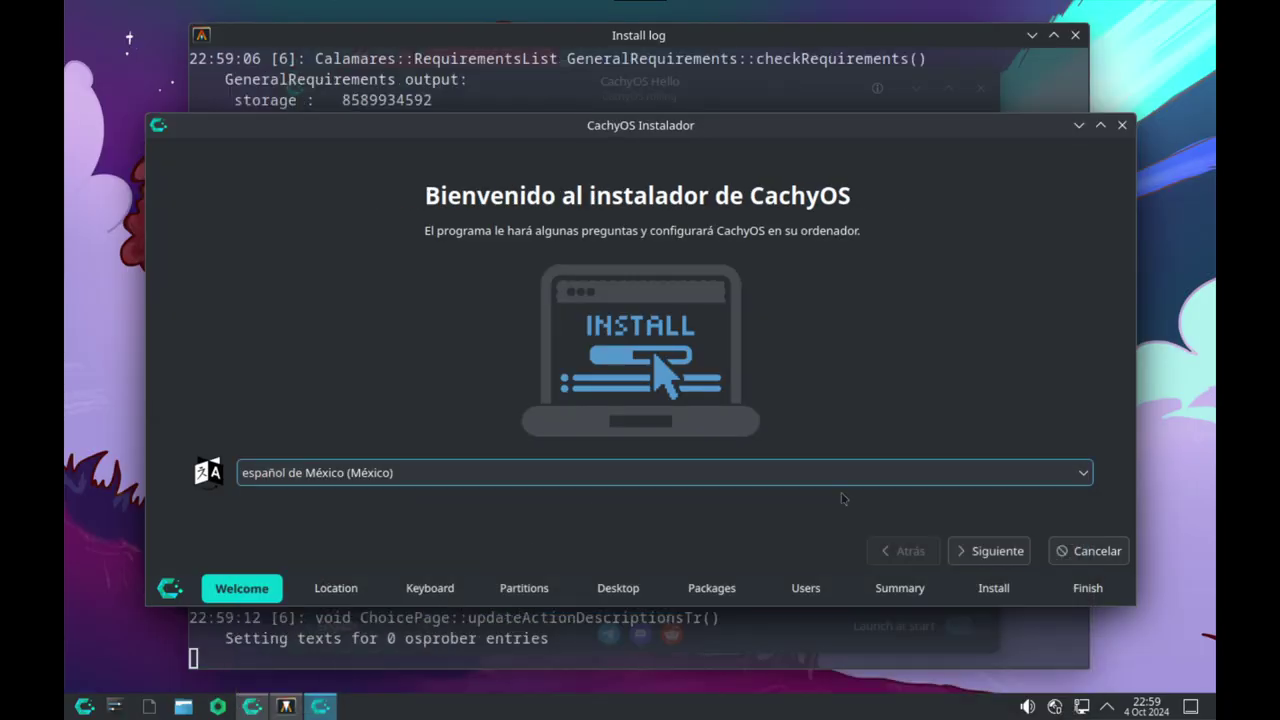
{"action": "left_click", "coordinate": [996, 552]}
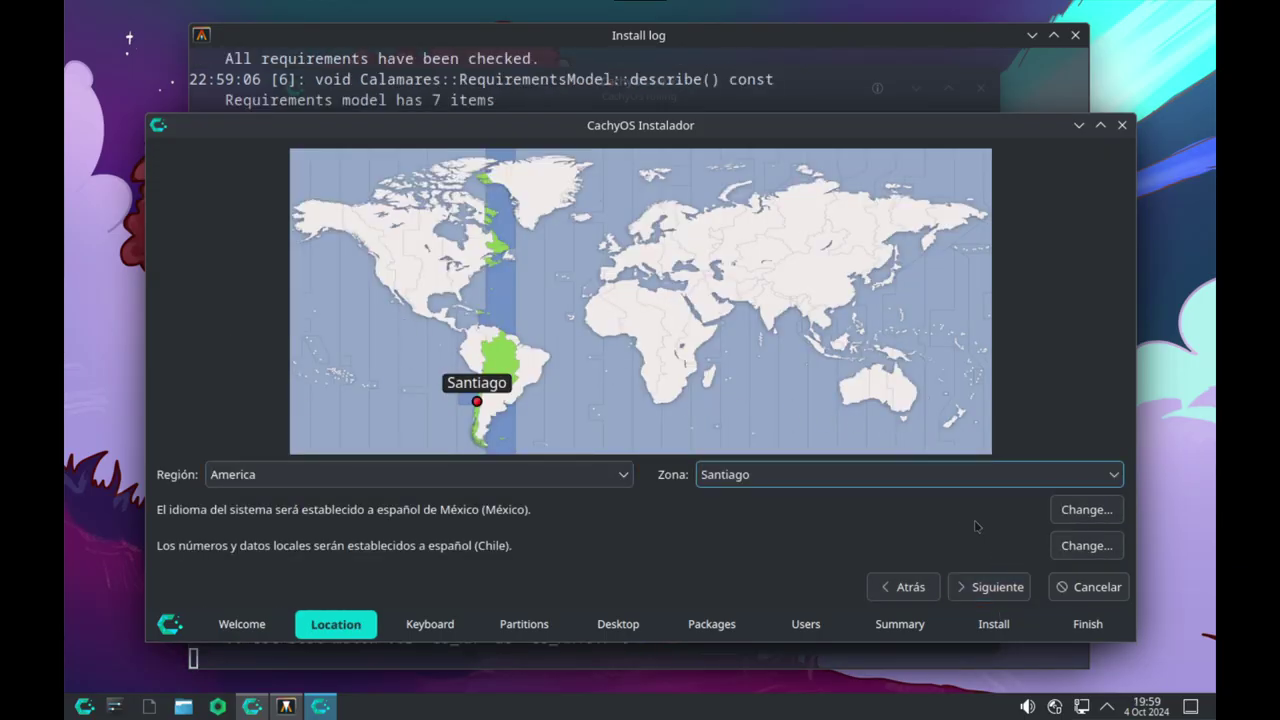
Choose the Spanish (Latin American) keyboard layout and test its Colemak variant.
{"action": "left_click", "coordinate": [997, 588]}
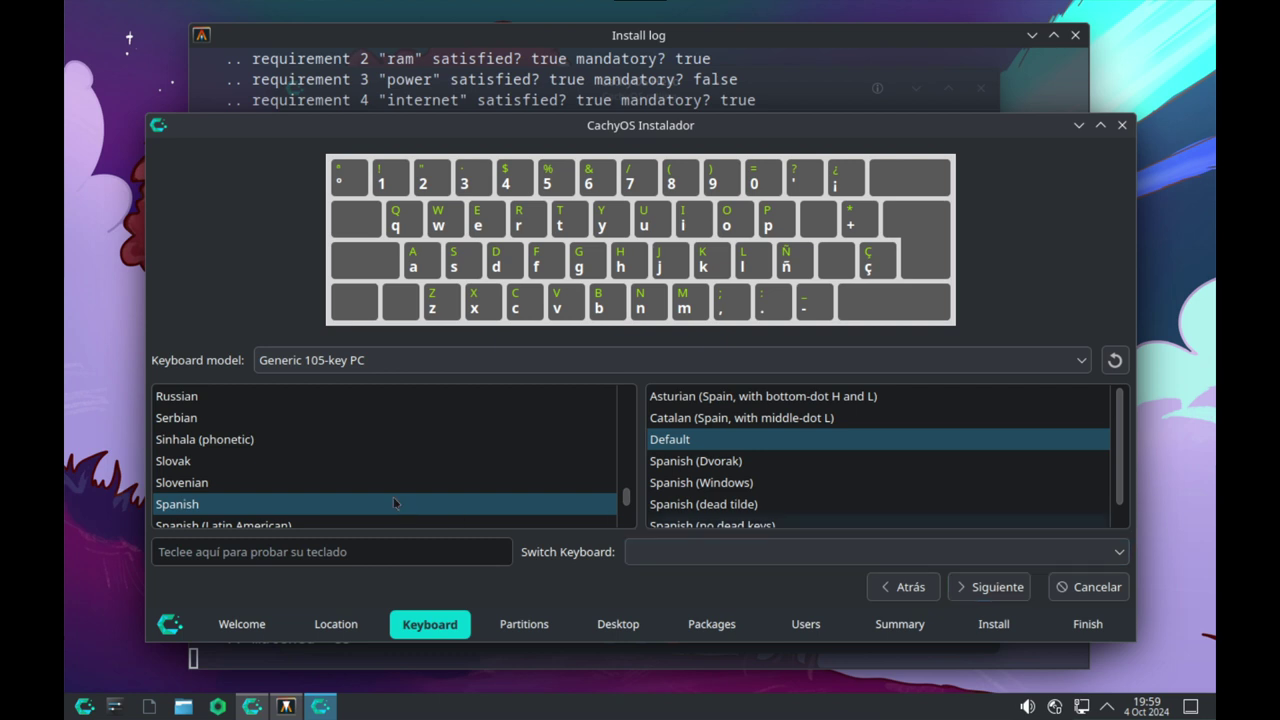
{"action": "scroll", "coordinate": [391, 503], "scroll_direction": "down", "scroll_amount": 2}
{"action": "scroll", "coordinate": [391, 503], "scroll_direction": "up", "scroll_amount": 1}
{"action": "left_click", "coordinate": [290, 462]}
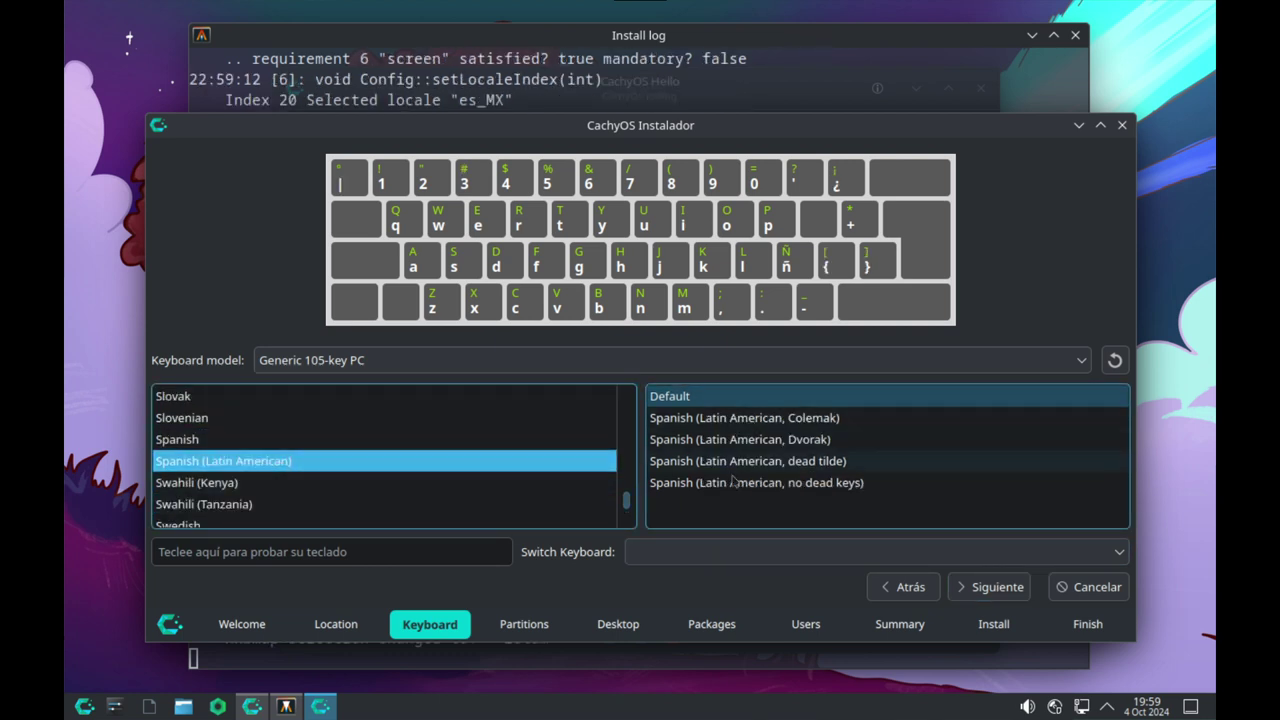
{"action": "left_click", "coordinate": [739, 418]}
{"action": "left_click", "coordinate": [371, 543]}
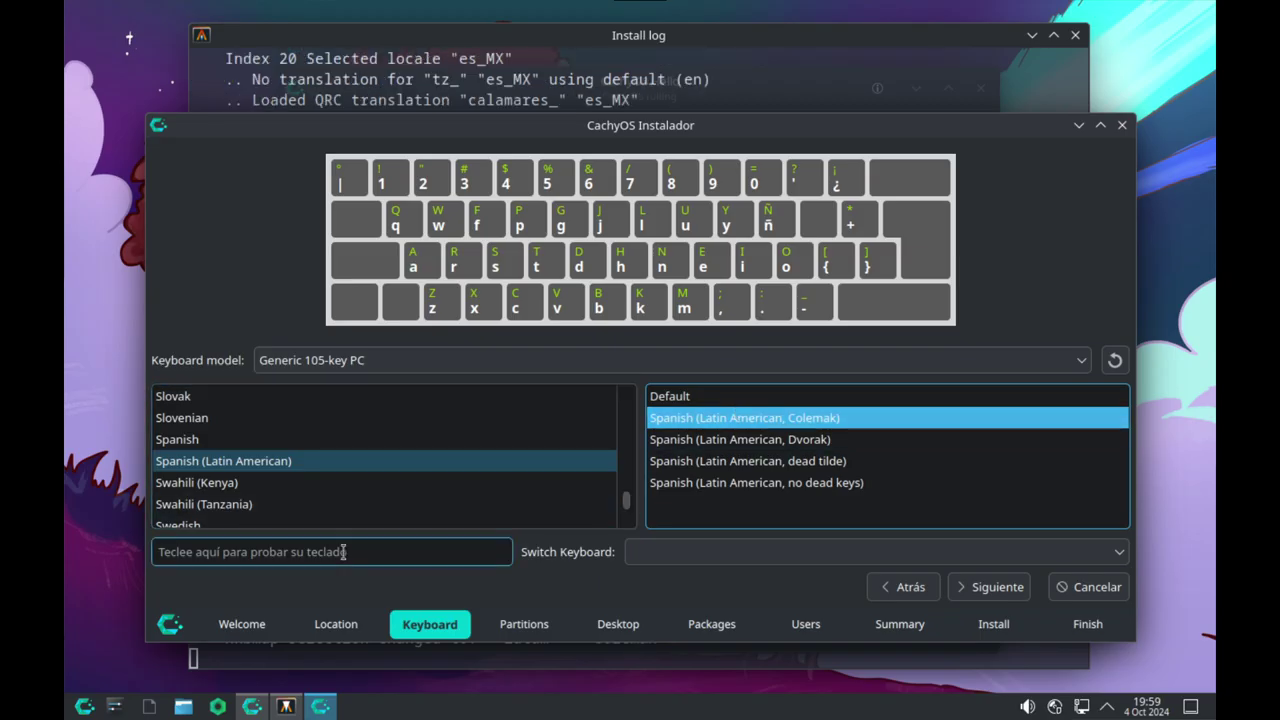
{"action": "type", "text": "oak"}
{"action": "key", "text": "BackSpace"}
{"action": "key", "text": "BackSpace"}
{"action": "key", "text": "BackSpace"}
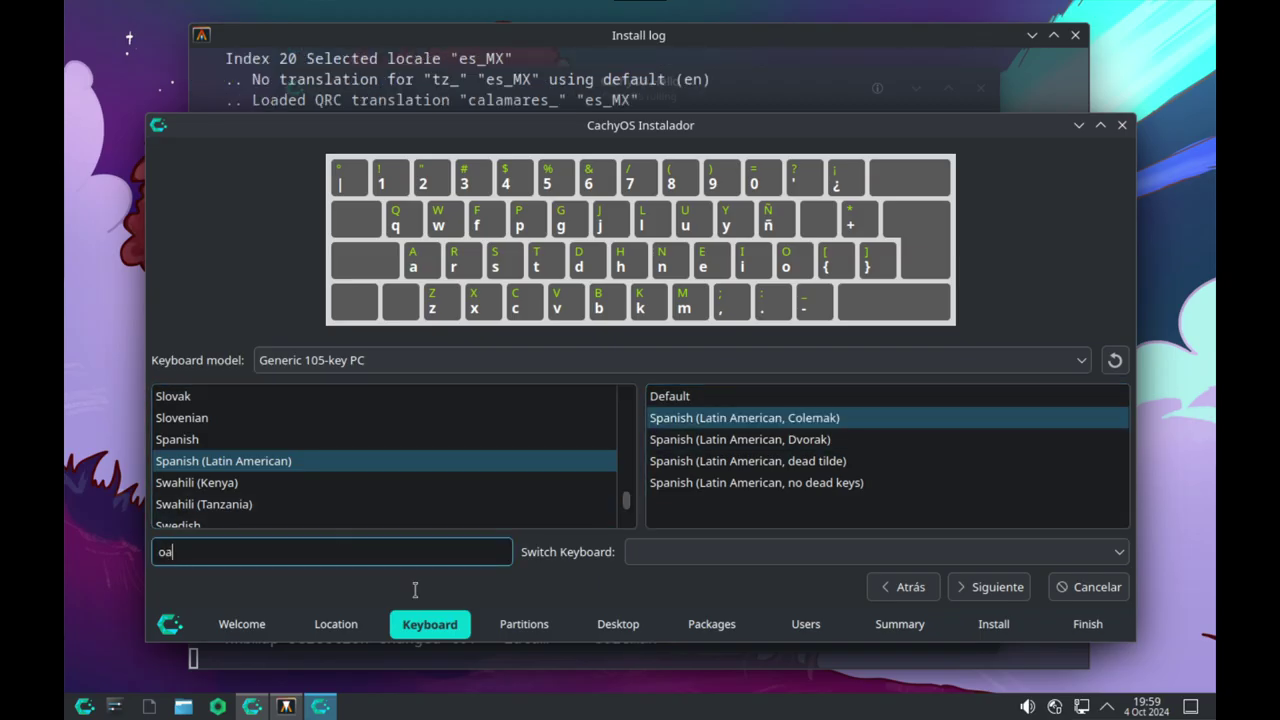
Try the Dvorak variant of the Spanish (Latin American) layout with some test text.
{"action": "key", "text": "shift+Tab"}
{"action": "key", "text": "Tab"}
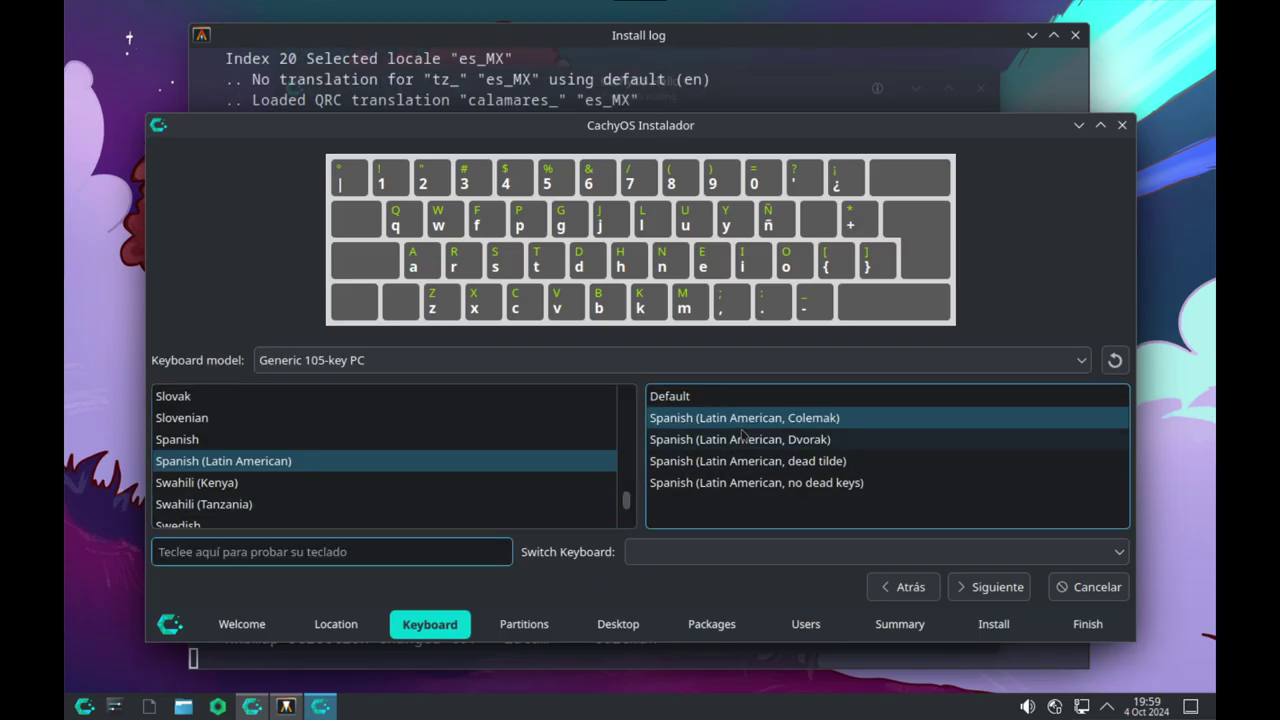
{"action": "key", "text": "Down"}
{"action": "type", "text": "so"}
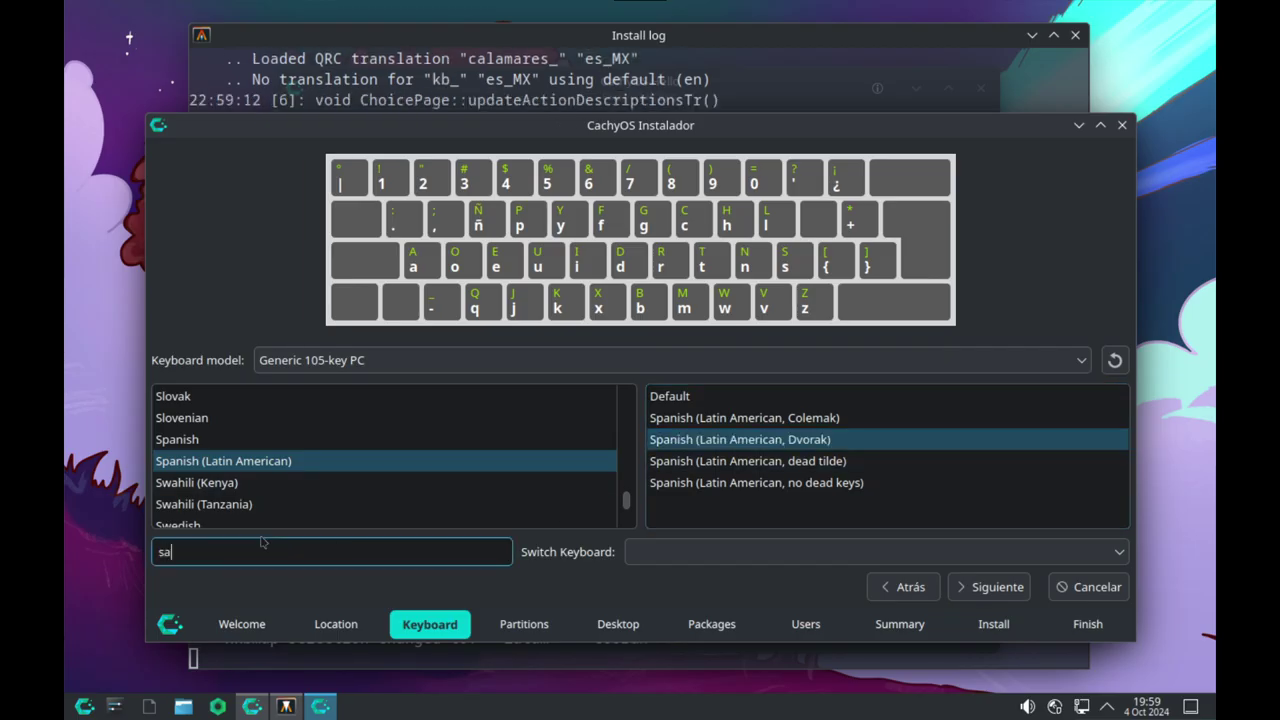
{"action": "key", "text": "BackSpace"}
{"action": "key", "text": "BackSpace"}
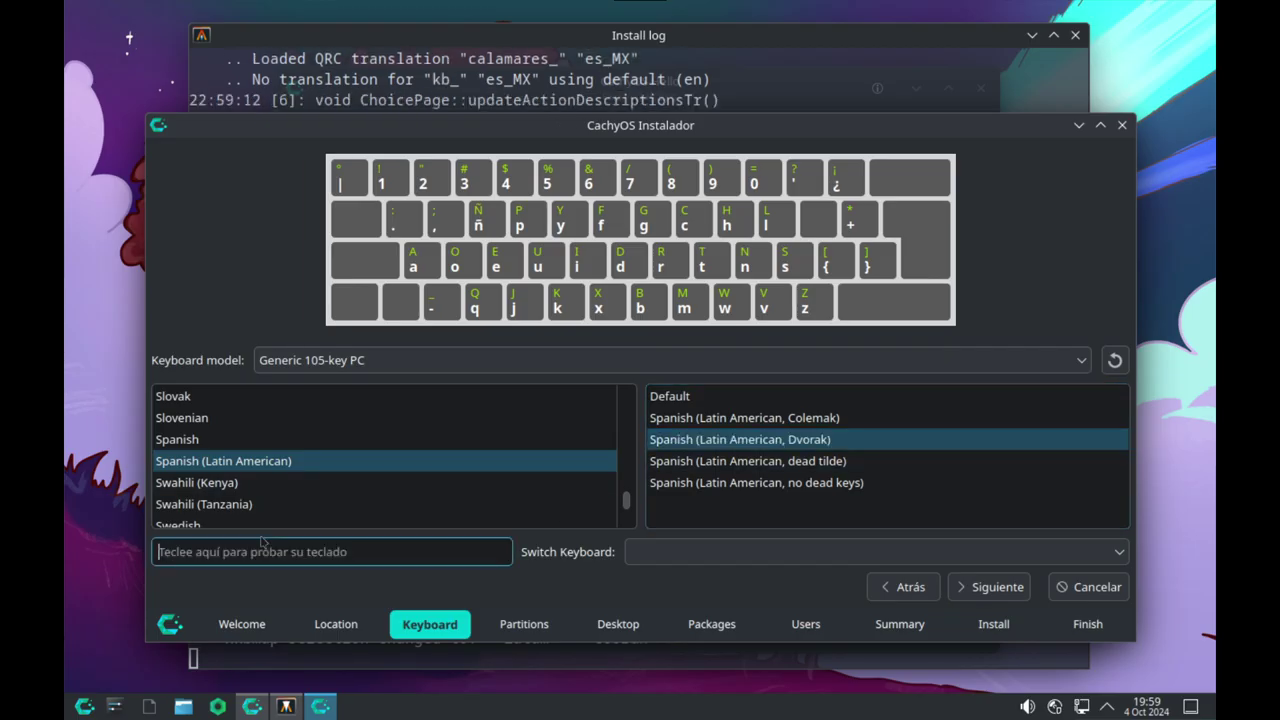
Return to the Default variant, type 'suscribete a Linux En Casa' as a test, and continue.
{"action": "left_click", "coordinate": [683, 397]}
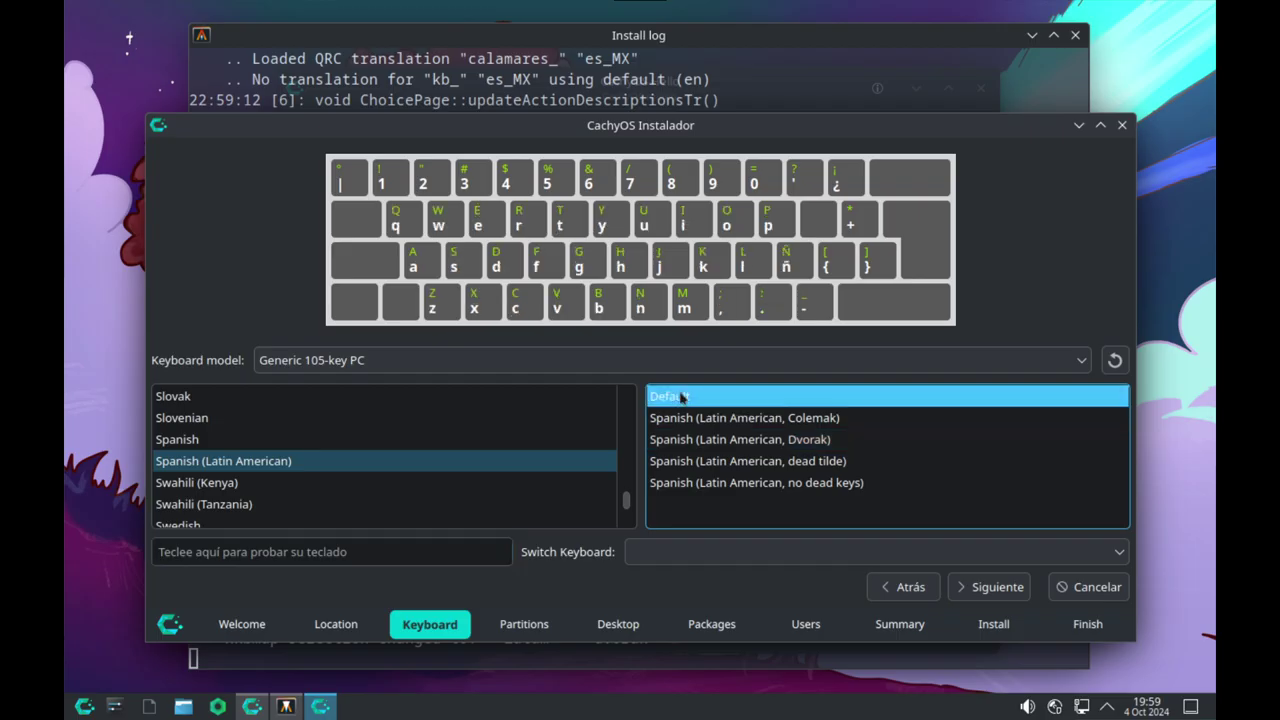
{"action": "left_click", "coordinate": [367, 553]}
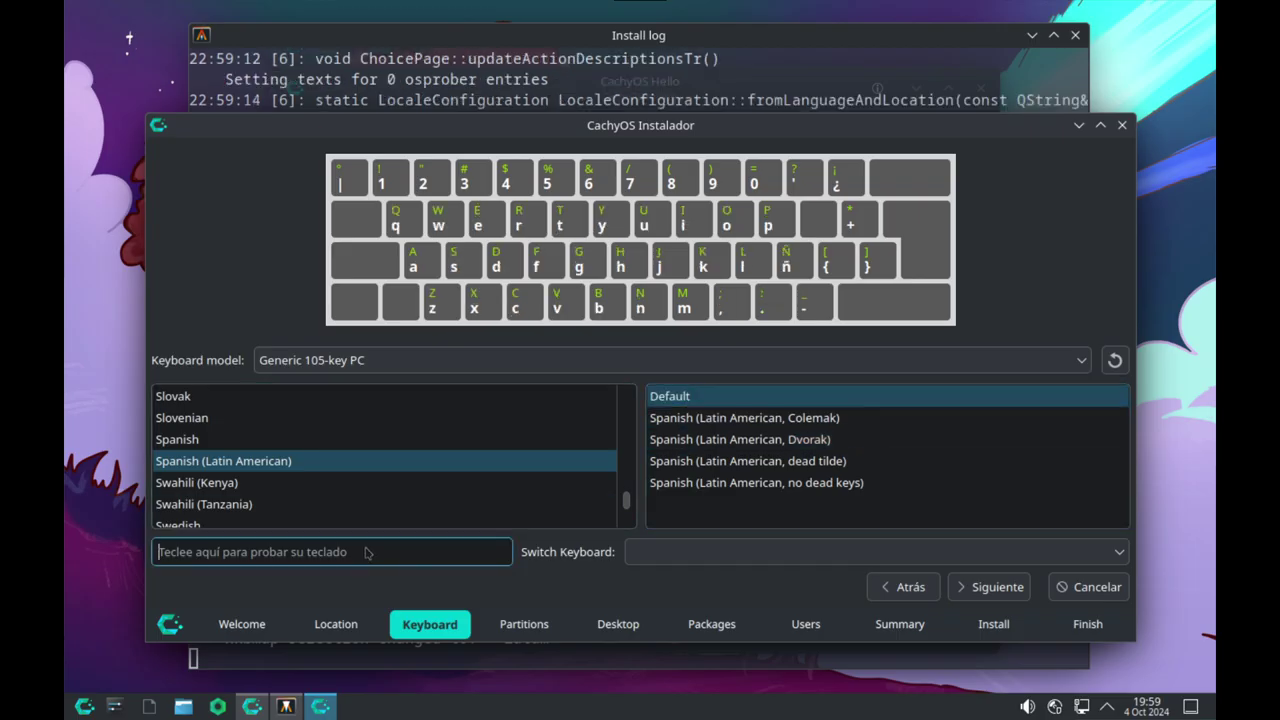
{"action": "type", "text": "suscr"}
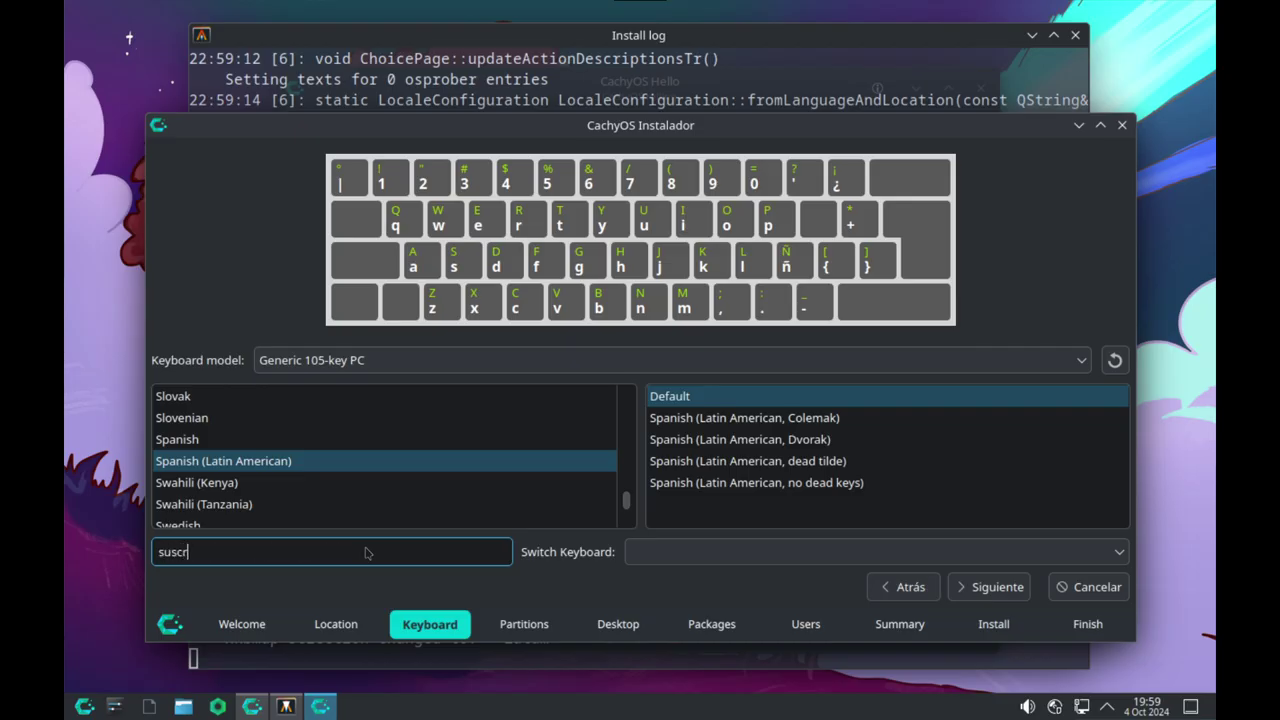
{"action": "type", "text": "ibete a Linux En Casa"}
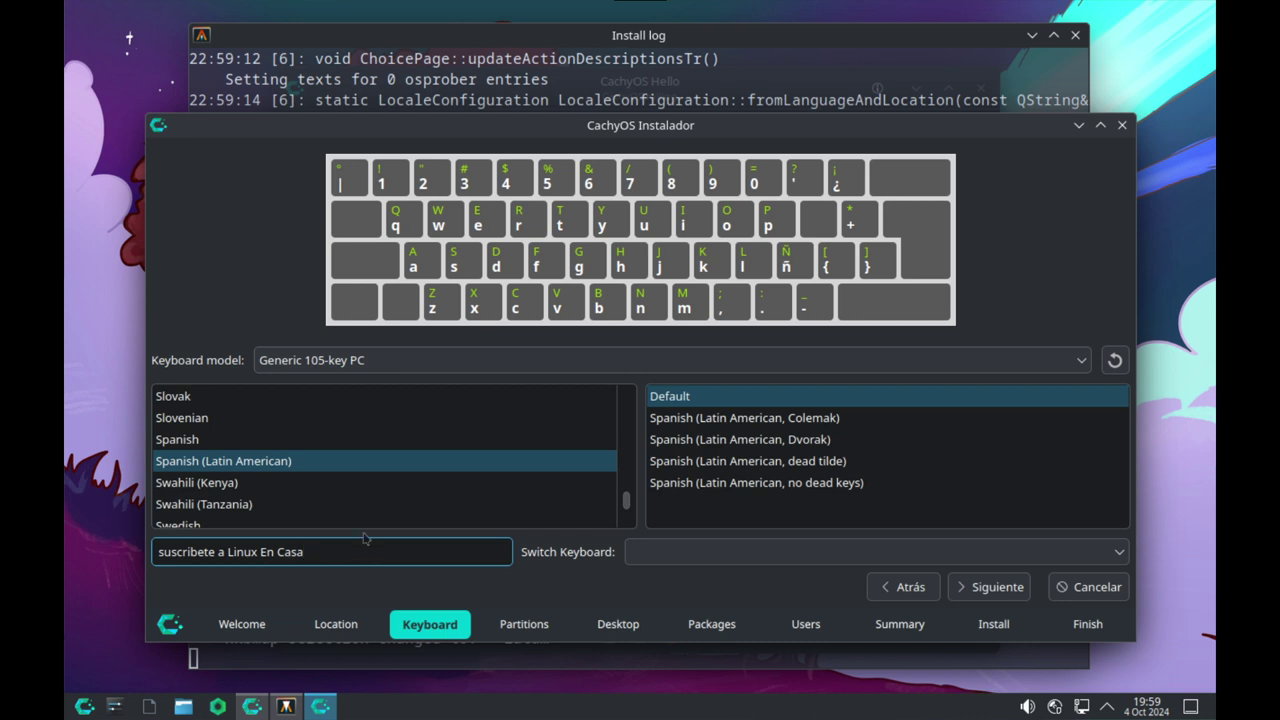
{"action": "left_click", "coordinate": [1018, 595]}
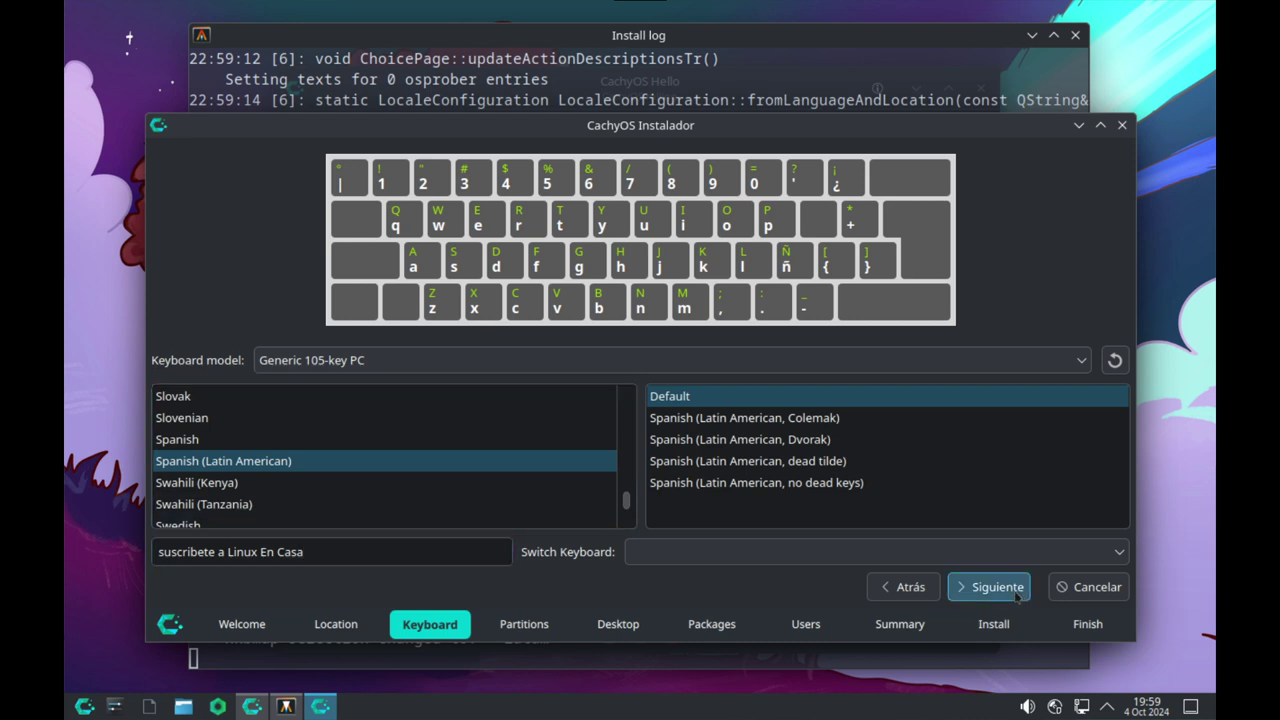
Choose Borrar disco for the 50 GiB vda disk, keep btrfs, and advance to Desktop.
{"action": "left_click", "coordinate": [296, 215]}
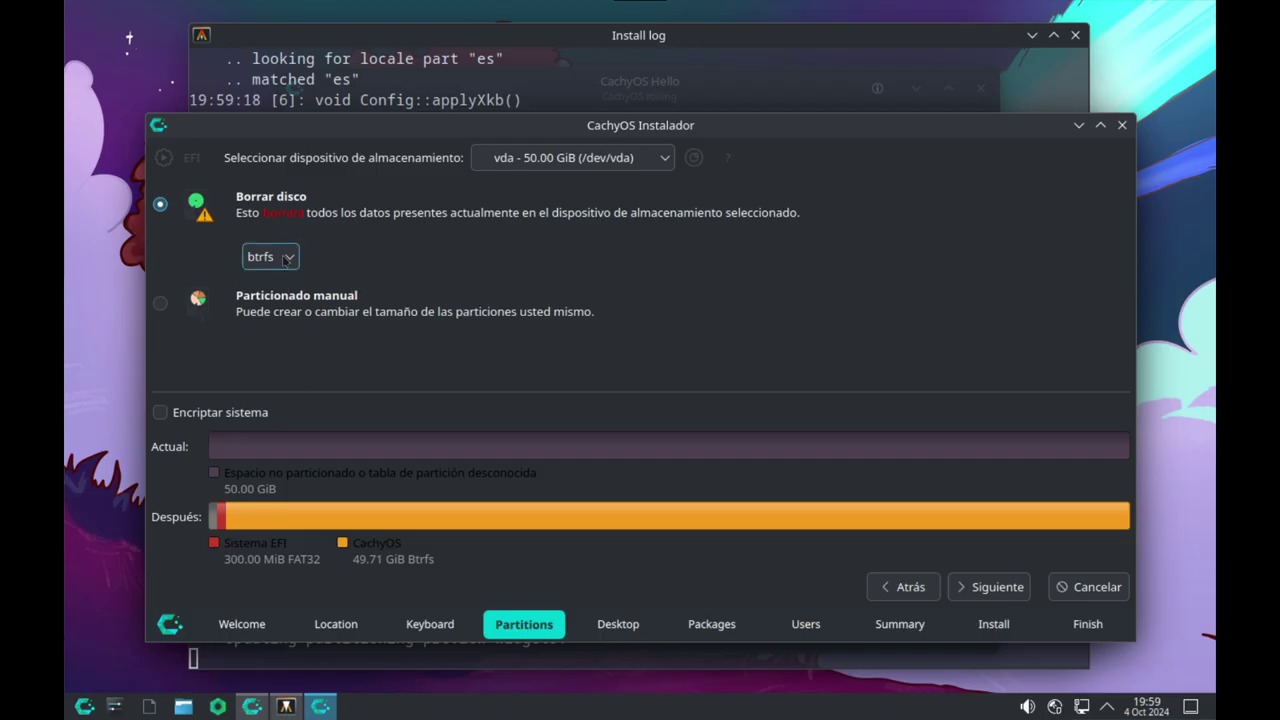
{"action": "left_click", "coordinate": [270, 257]}
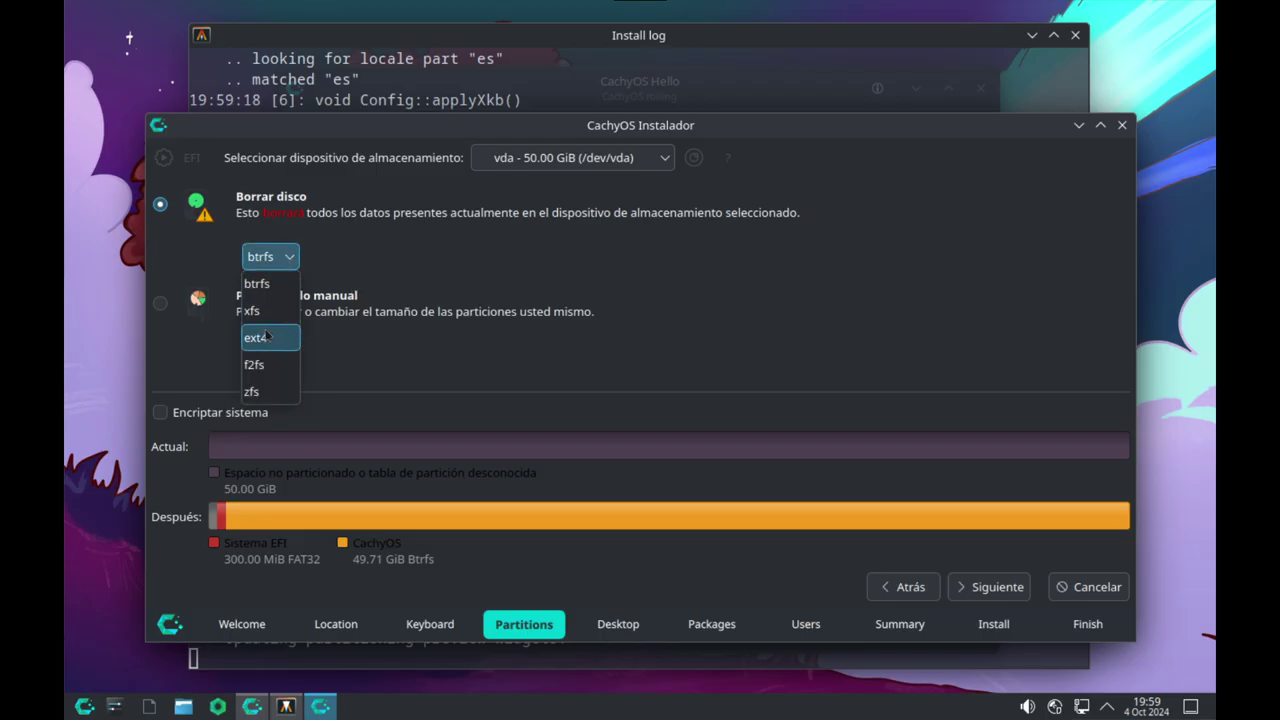
{"action": "left_click", "coordinate": [257, 284]}
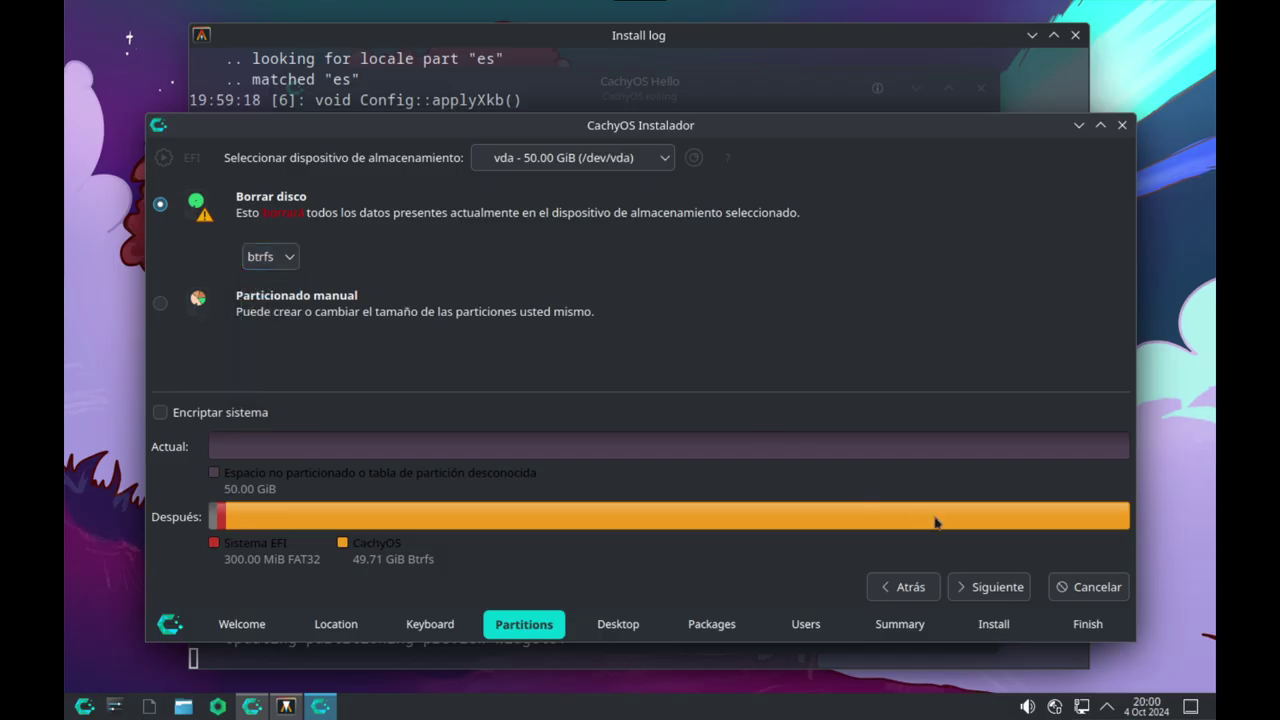
{"action": "left_click", "coordinate": [1001, 590]}
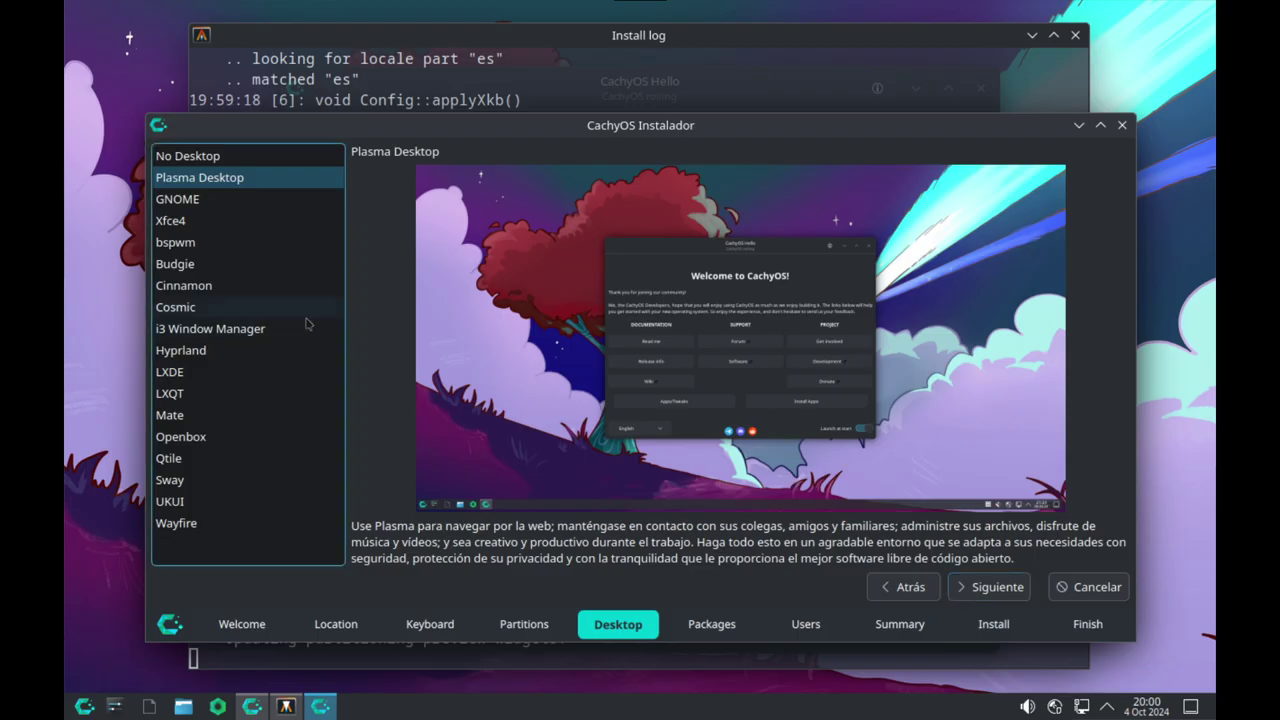
Choose Wayfire as the desktop and review the packages list showing Wayfire and CPU microcode.
{"action": "left_click", "coordinate": [196, 525]}
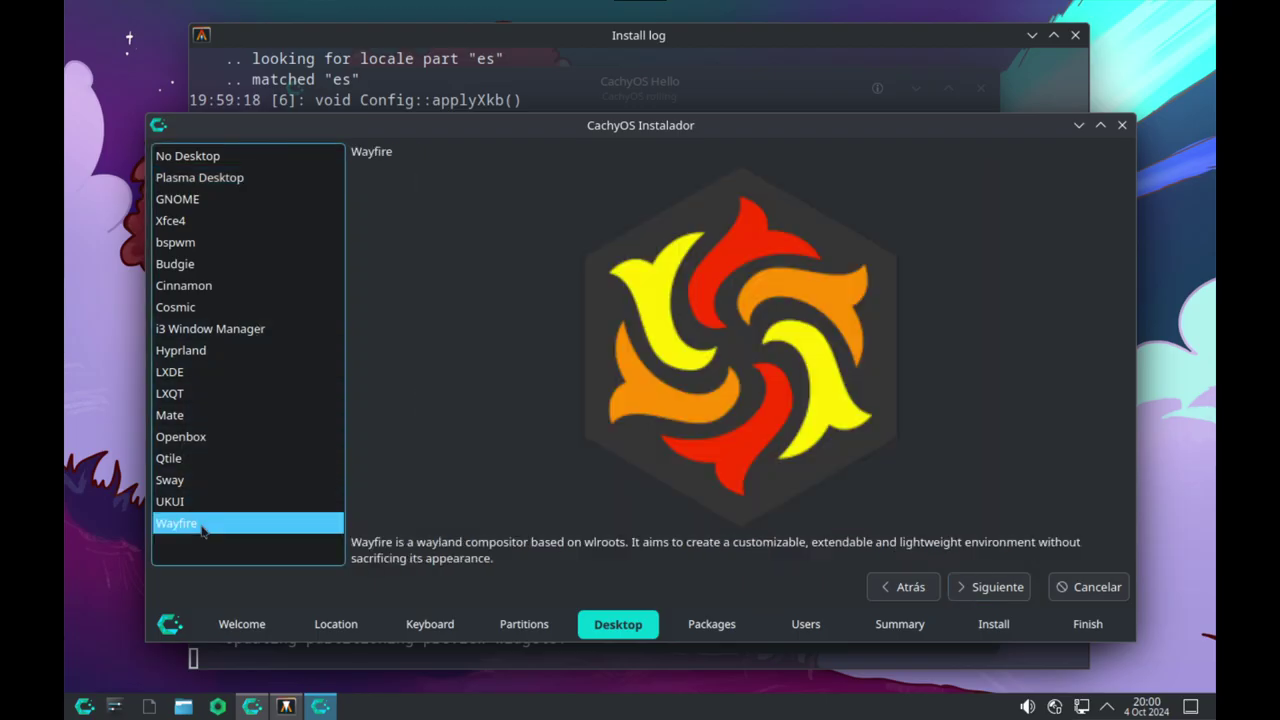
{"action": "left_click", "coordinate": [988, 593]}
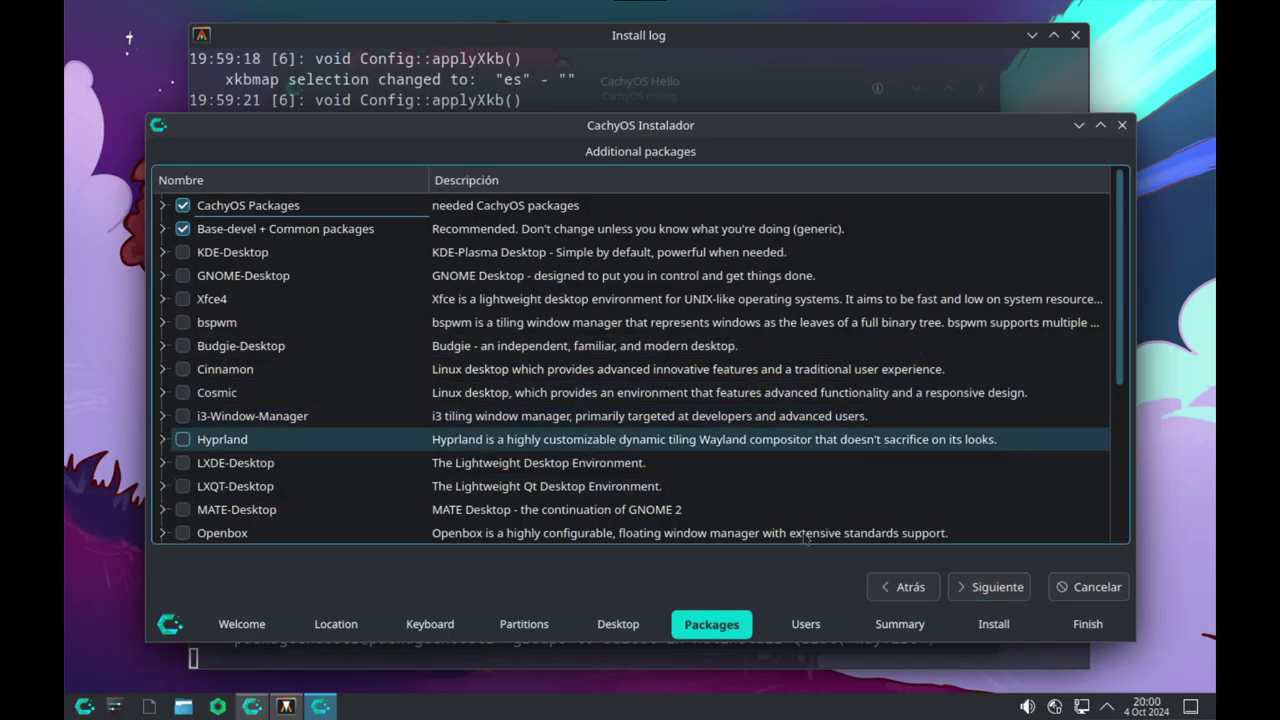
{"action": "left_click", "coordinate": [903, 587]}
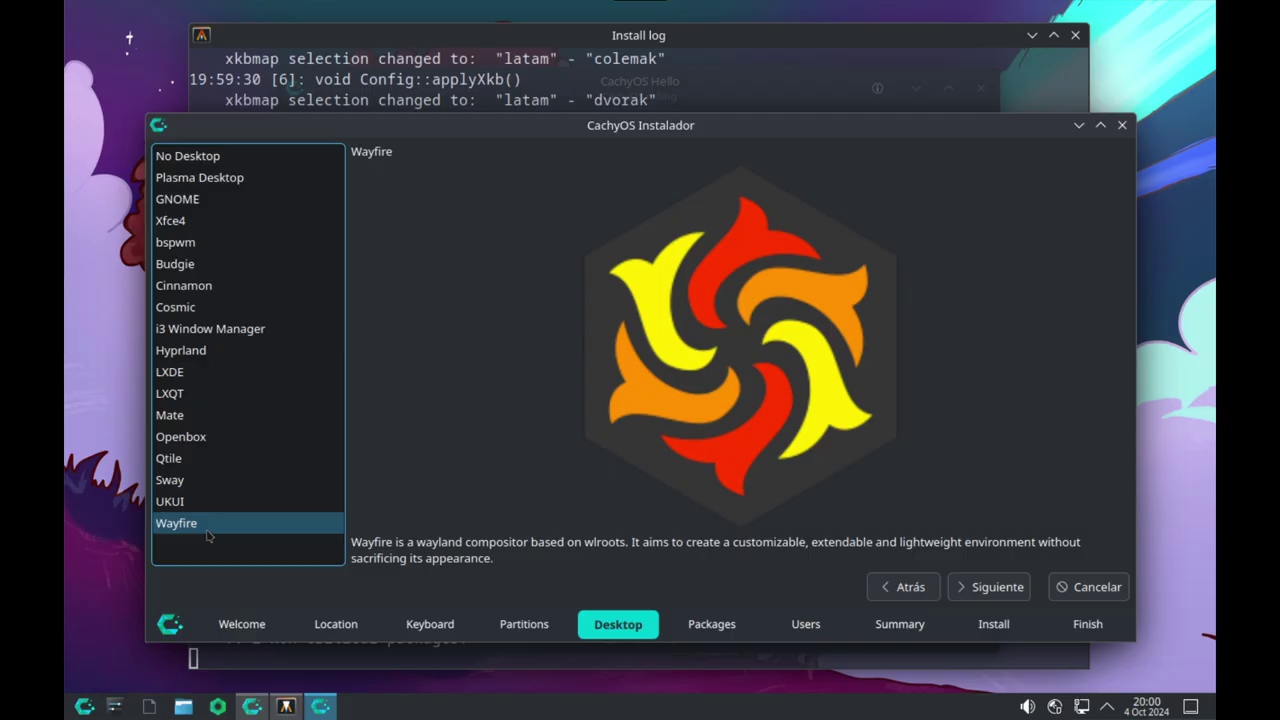
{"action": "left_click", "coordinate": [997, 587]}
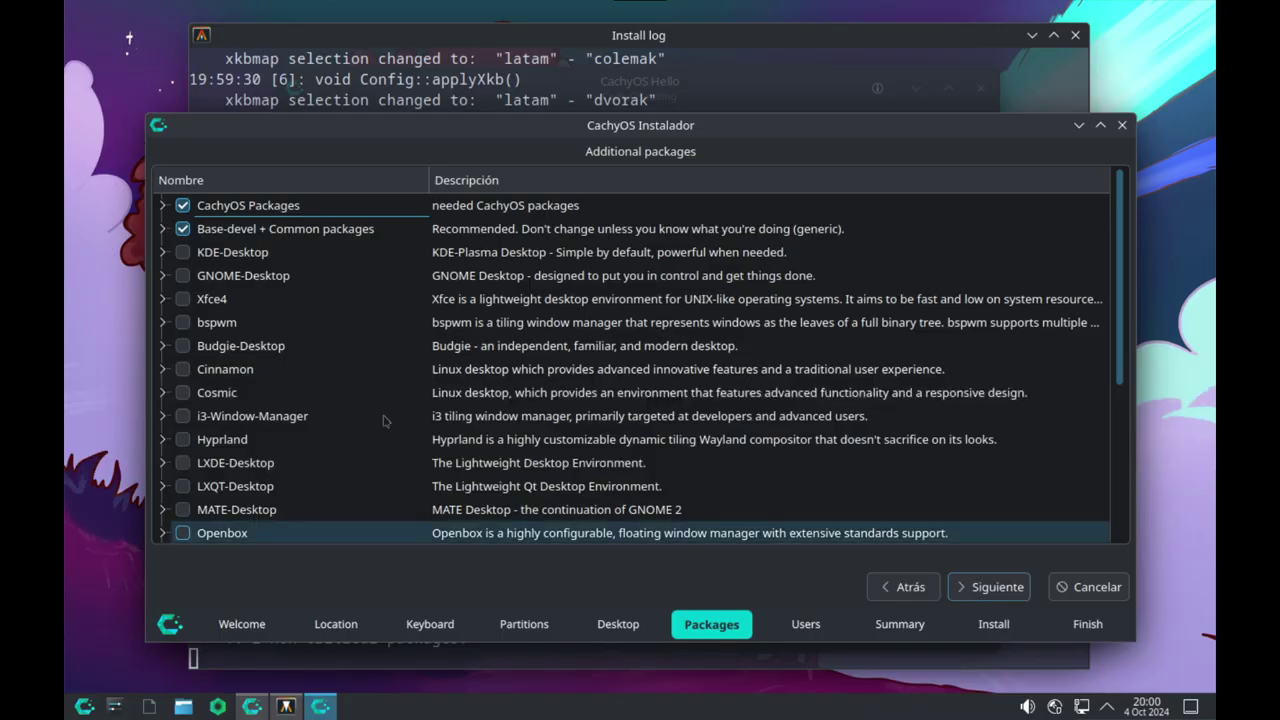
{"action": "scroll", "coordinate": [210, 260], "scroll_direction": "down", "scroll_amount": 3}
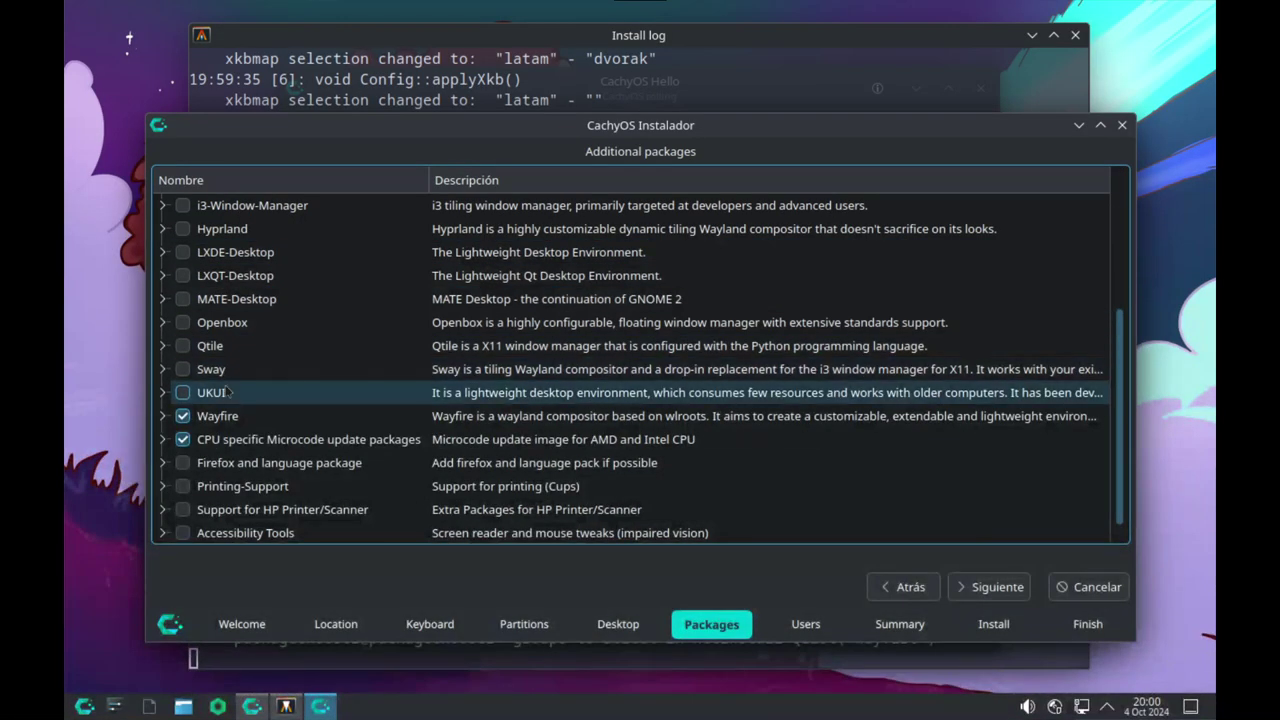
{"action": "scroll", "coordinate": [260, 455], "scroll_direction": "down", "scroll_amount": 1}
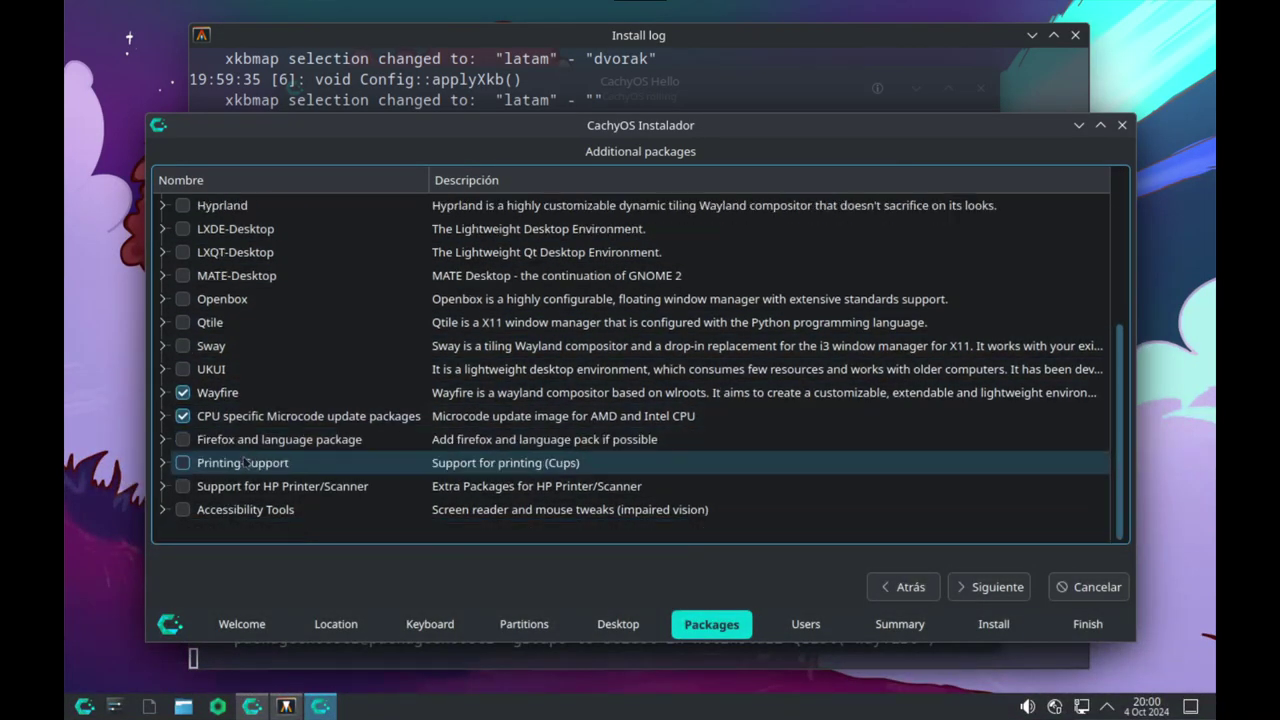
{"action": "scroll", "coordinate": [340, 464], "scroll_direction": "up", "scroll_amount": 4}
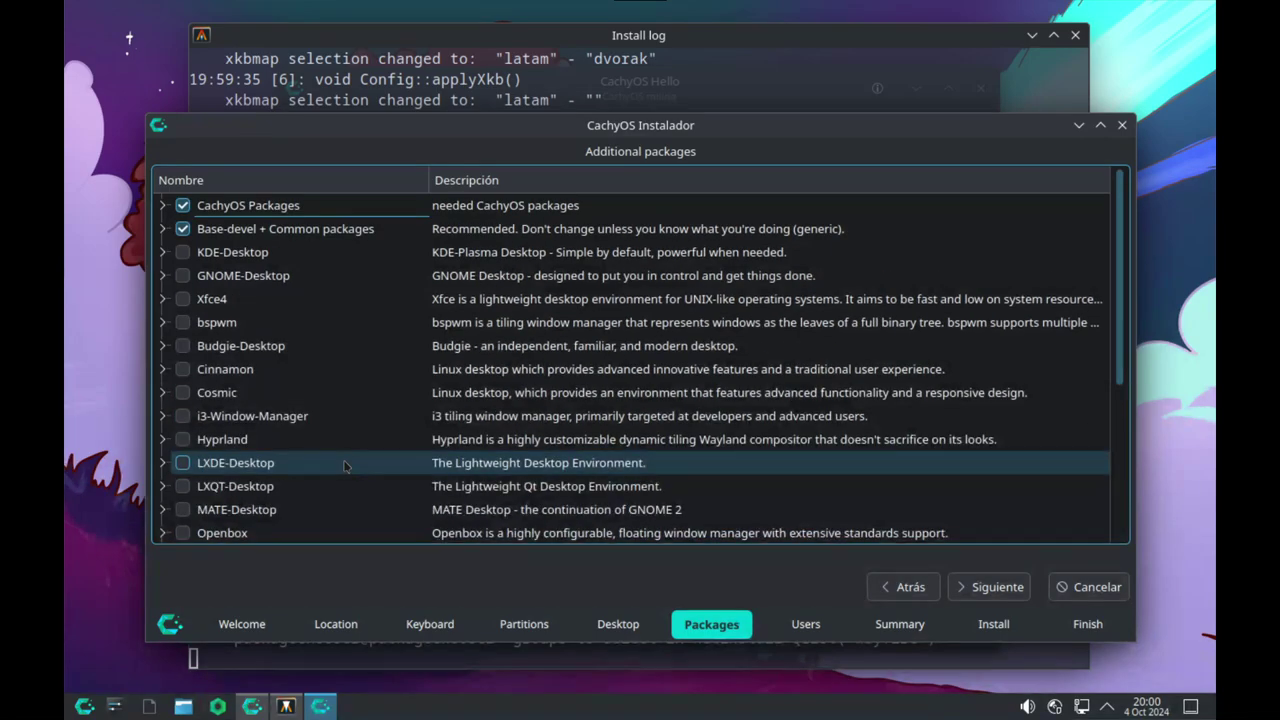
{"action": "scroll", "coordinate": [345, 465], "scroll_direction": "down", "scroll_amount": 2}
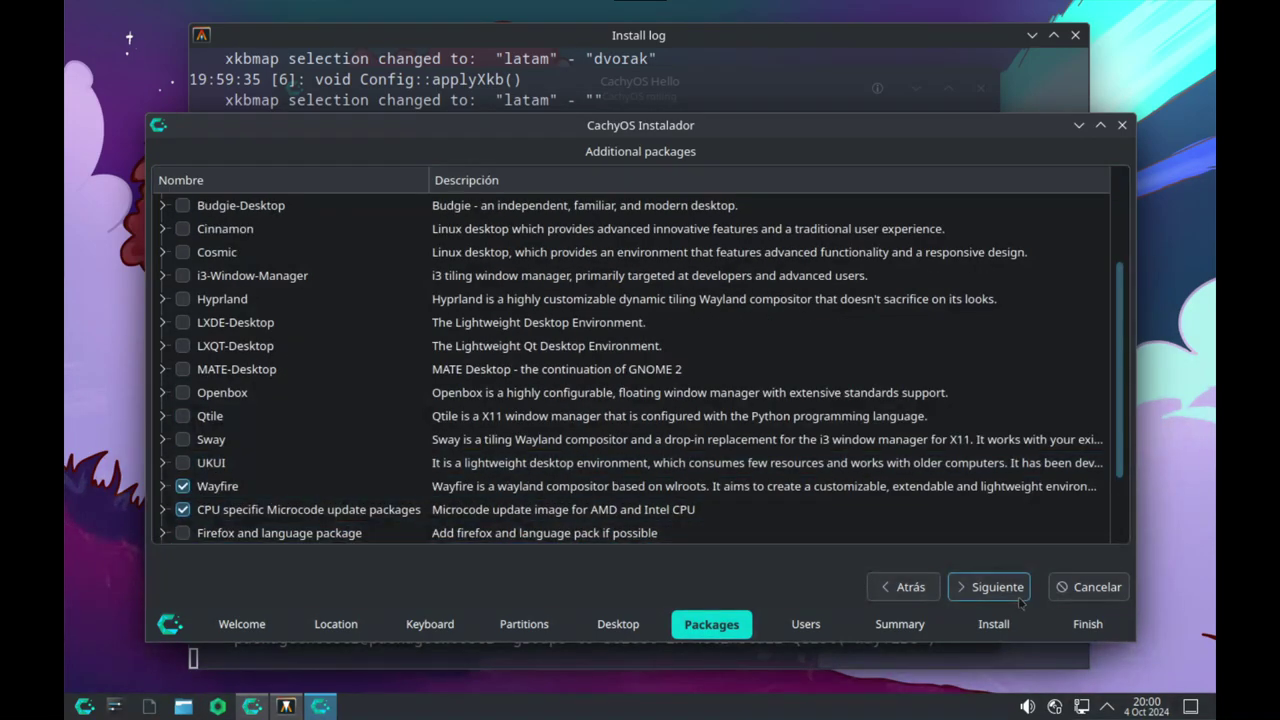
Enter the user's full name and type the account password in both password fields.
{"action": "left_click", "coordinate": [1005, 590]}
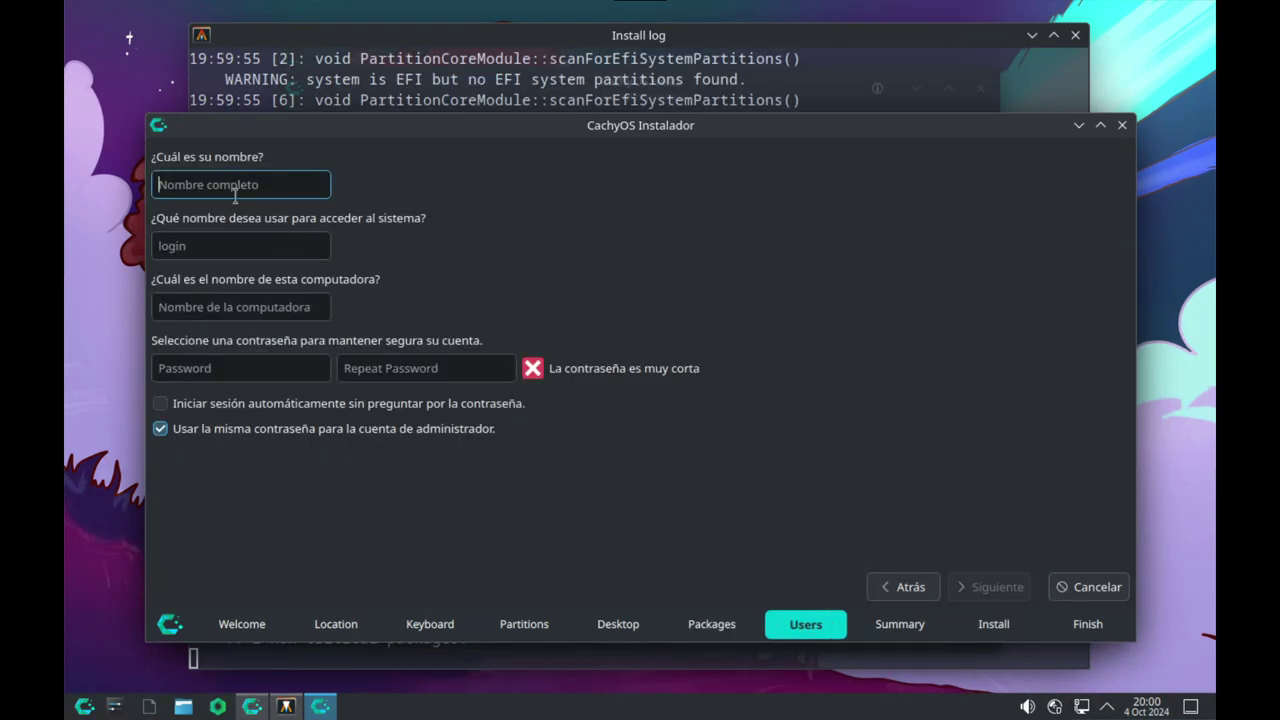
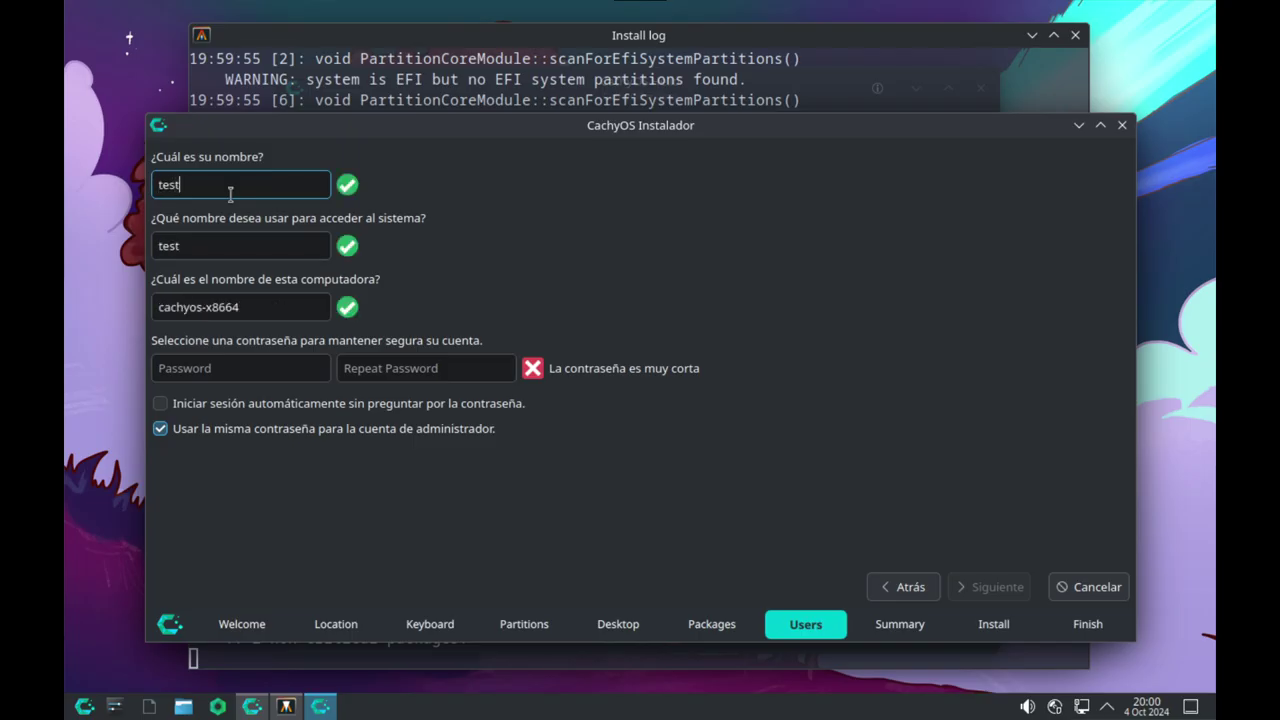
{"action": "left_click", "coordinate": [207, 368]}
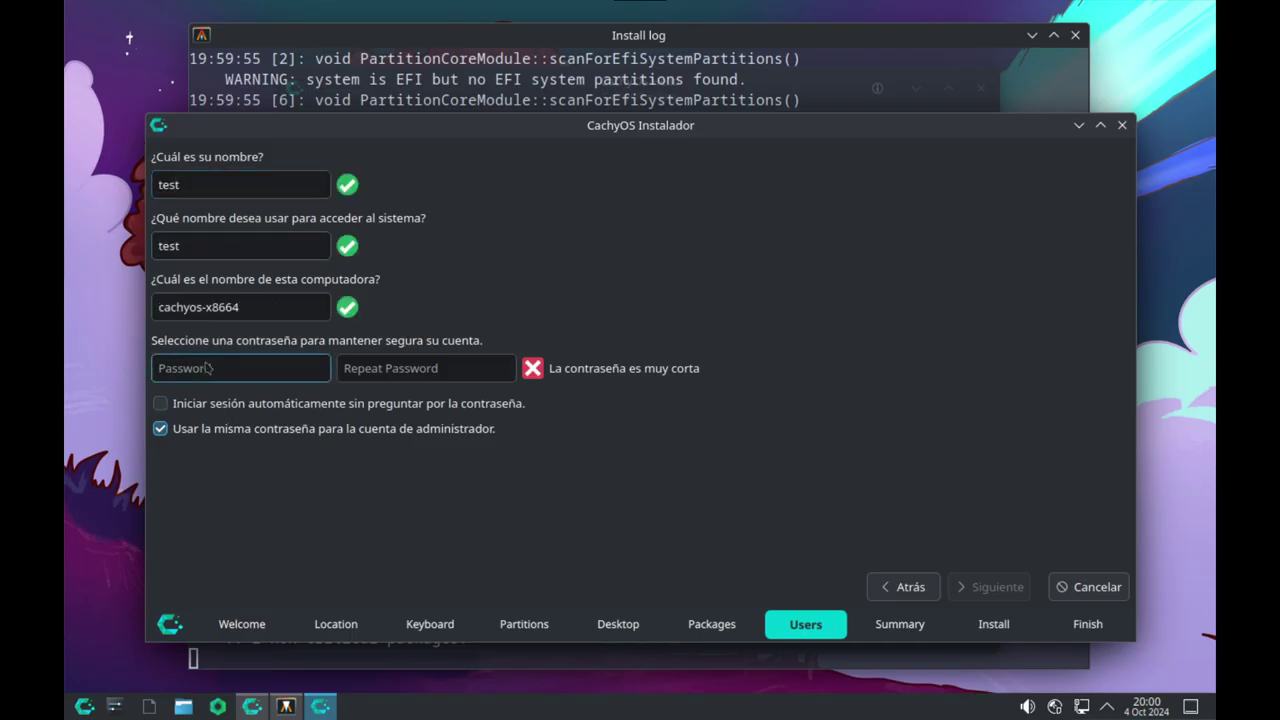
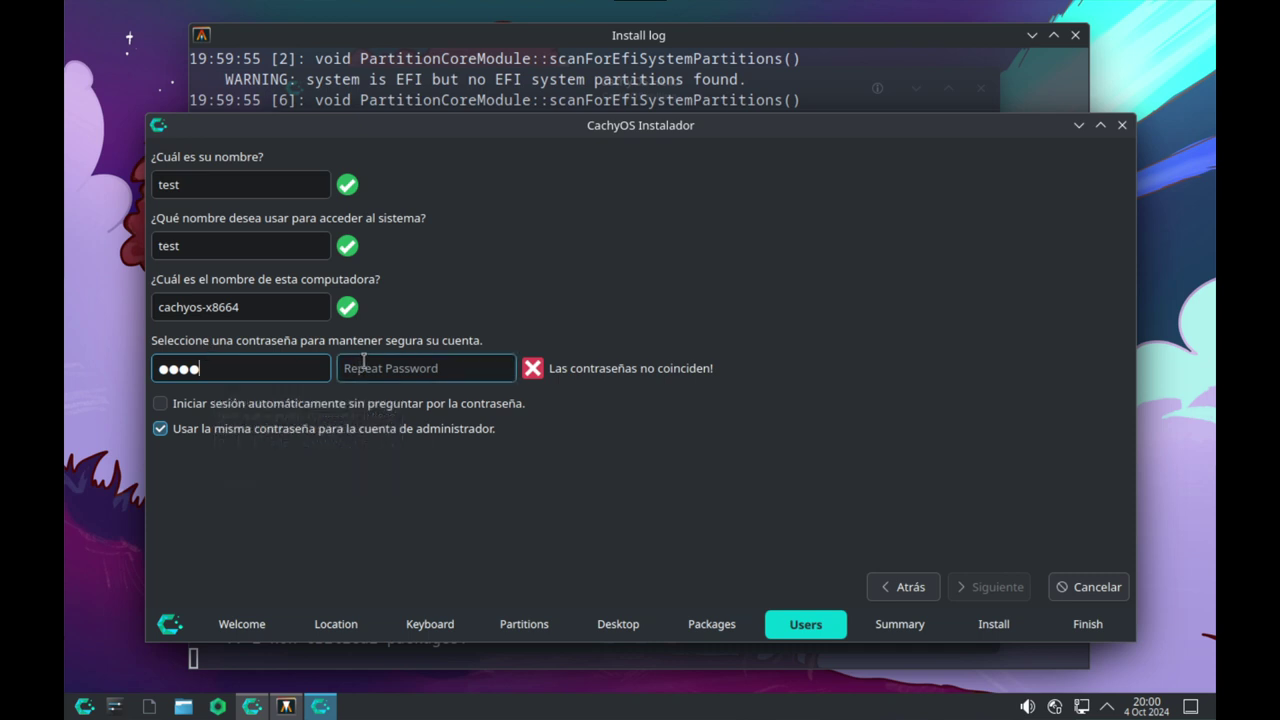
{"action": "left_click", "coordinate": [363, 362]}
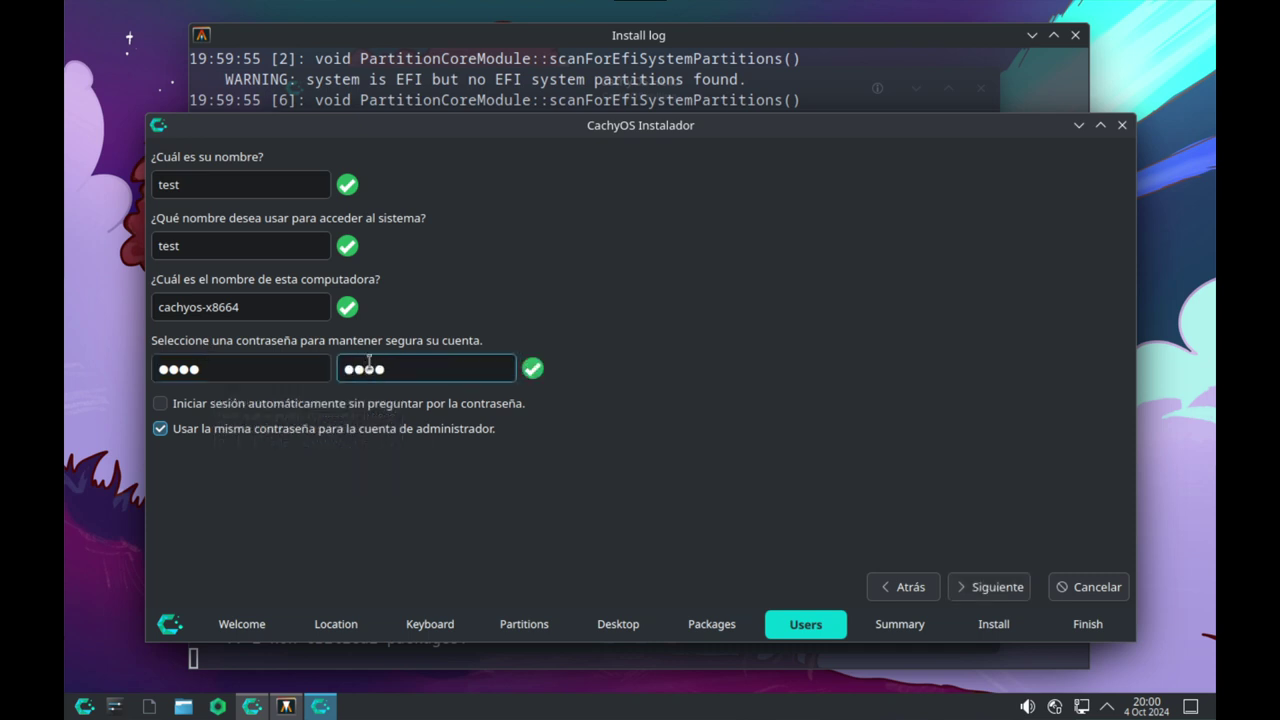
Review the Summary, choose Instalar, and confirm Install Now to erase /dev/vda.
{"action": "left_click", "coordinate": [986, 588]}
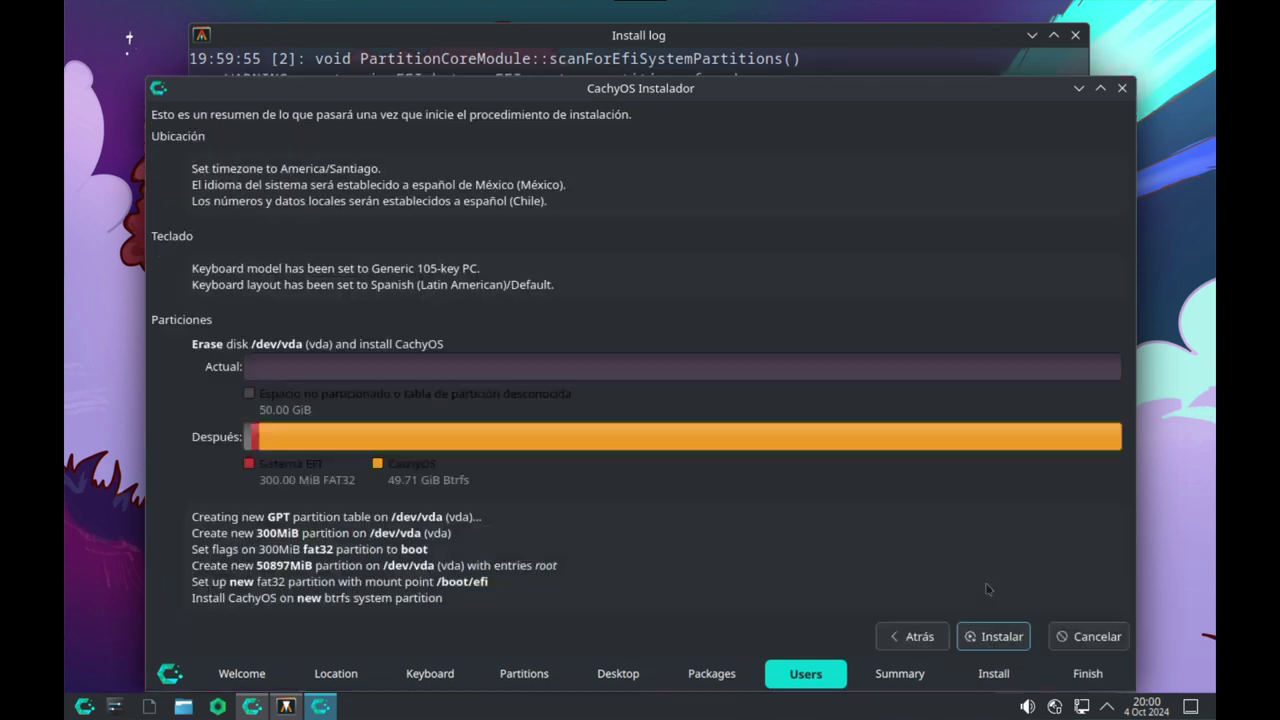
{"action": "left_click", "coordinate": [995, 636]}
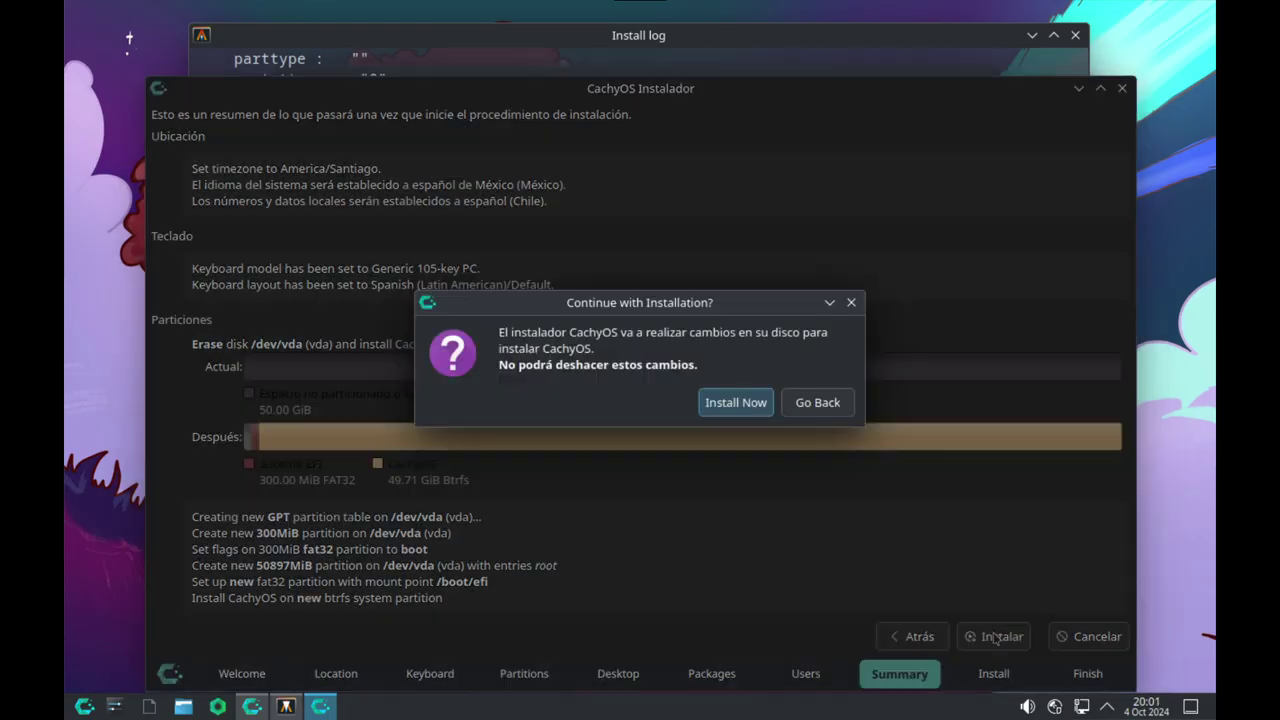
{"action": "left_click", "coordinate": [740, 406]}
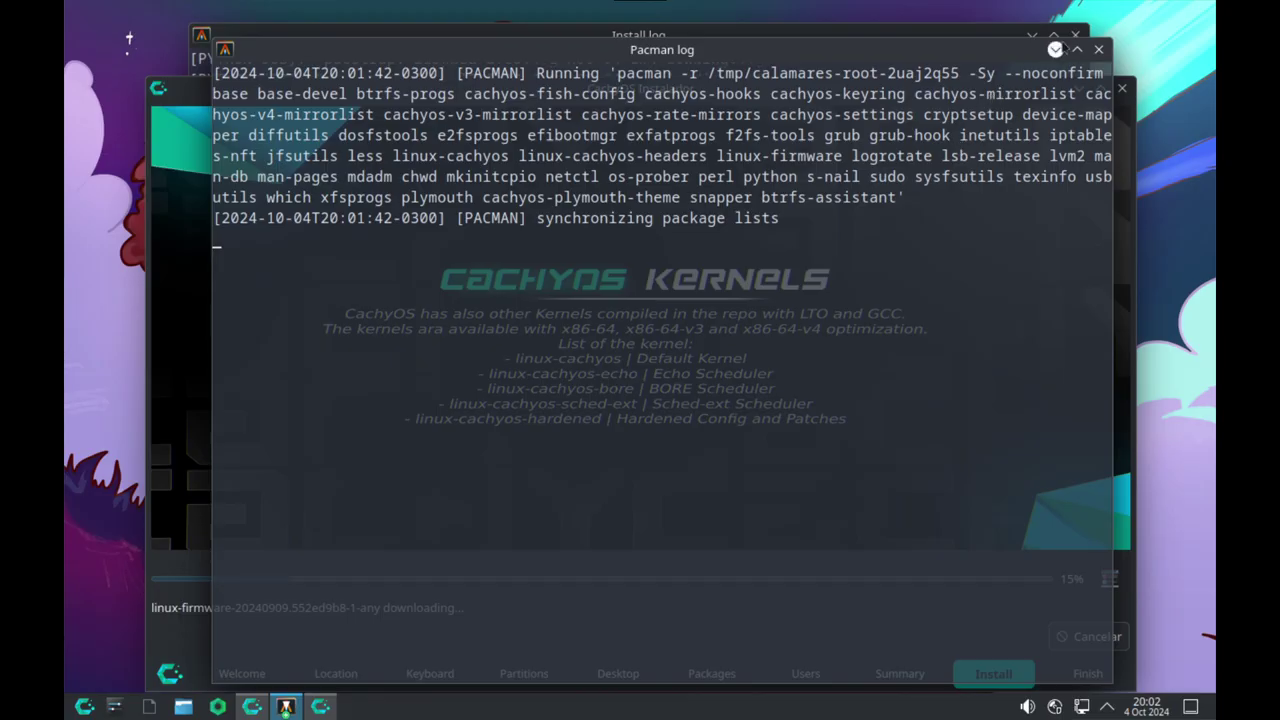
Minimize the Pacman log window so the installation progress page shows.
{"action": "left_click", "coordinate": [1056, 49]}
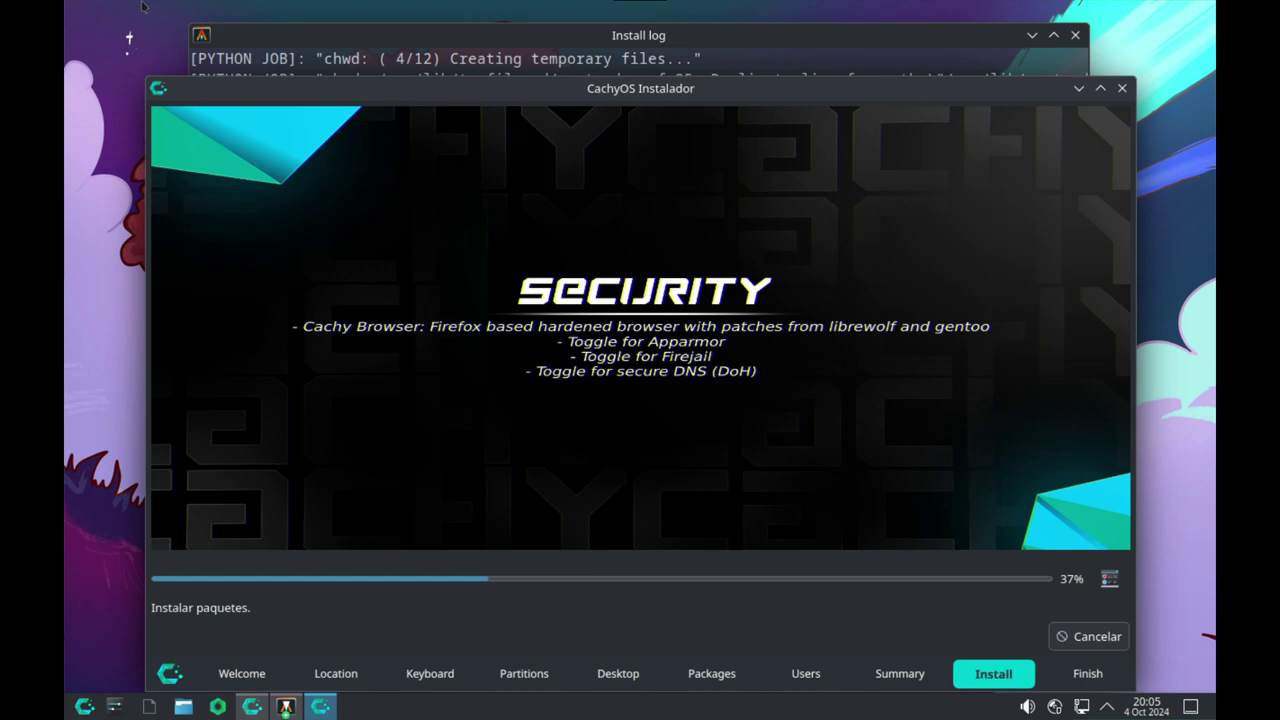
{"action": "left_click", "coordinate": [11, 10]}
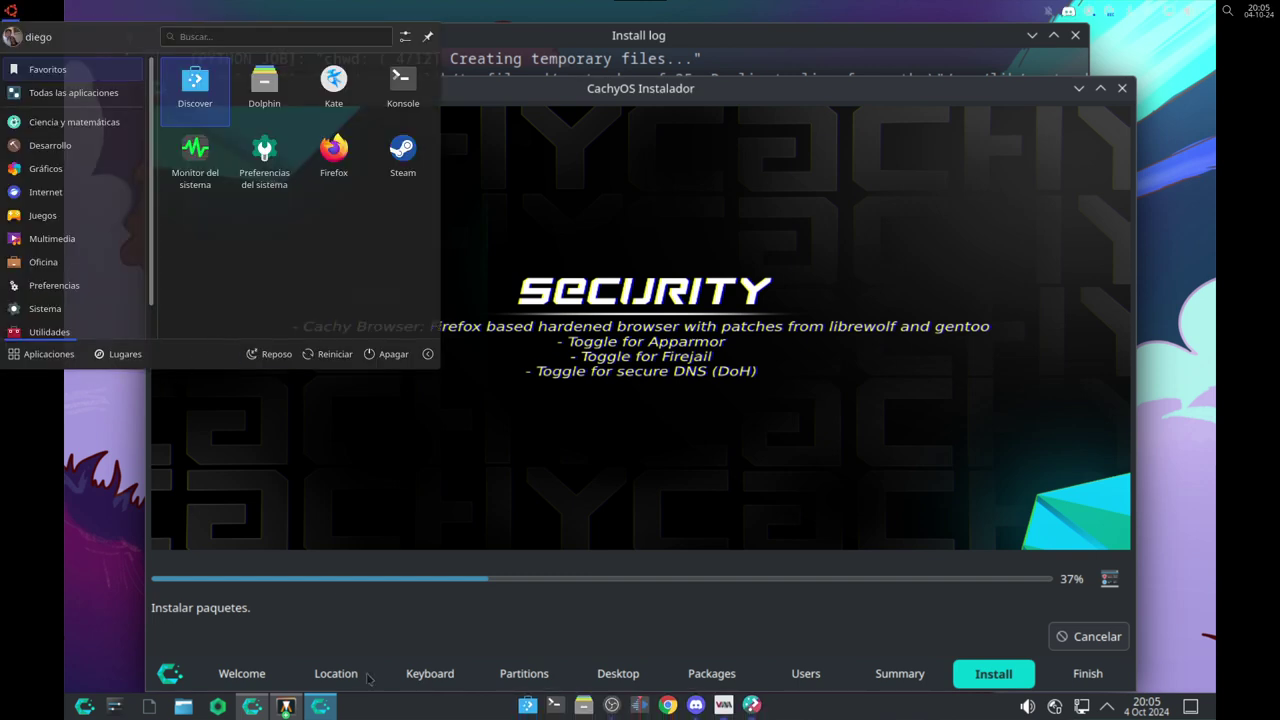
{"action": "mouse_move", "coordinate": [610, 702]}
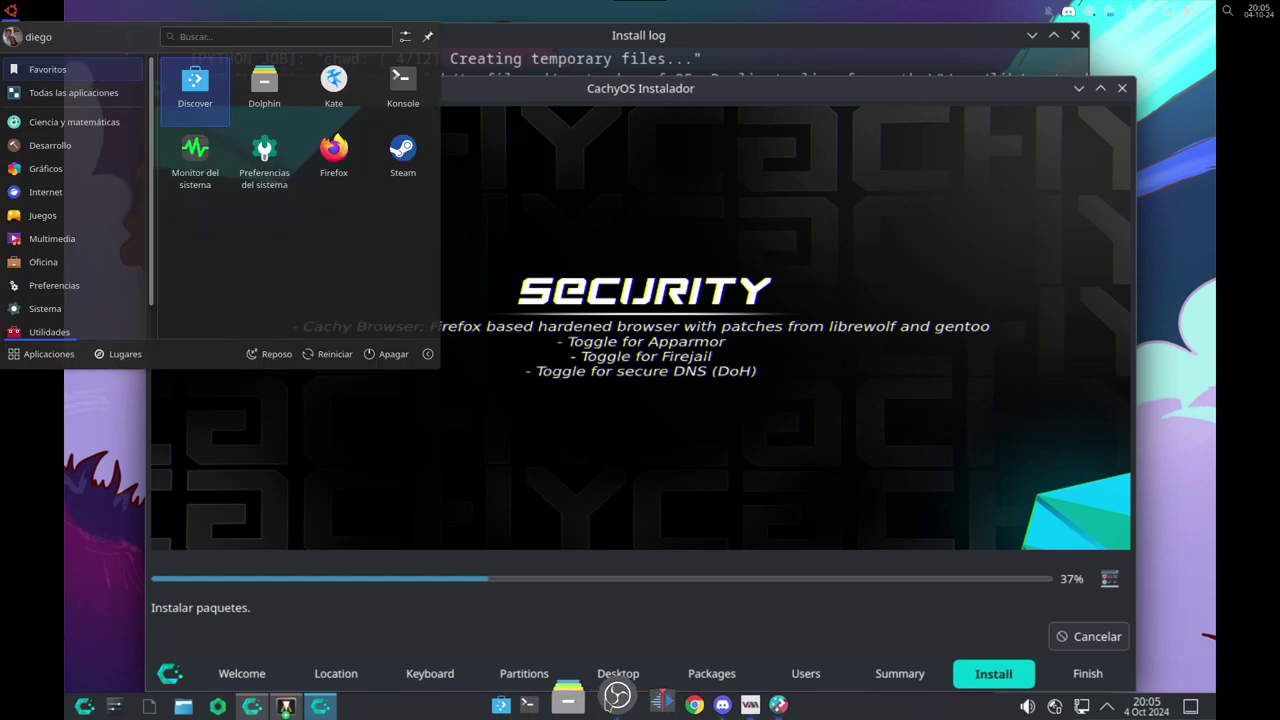
{"action": "left_click", "coordinate": [558, 704]}
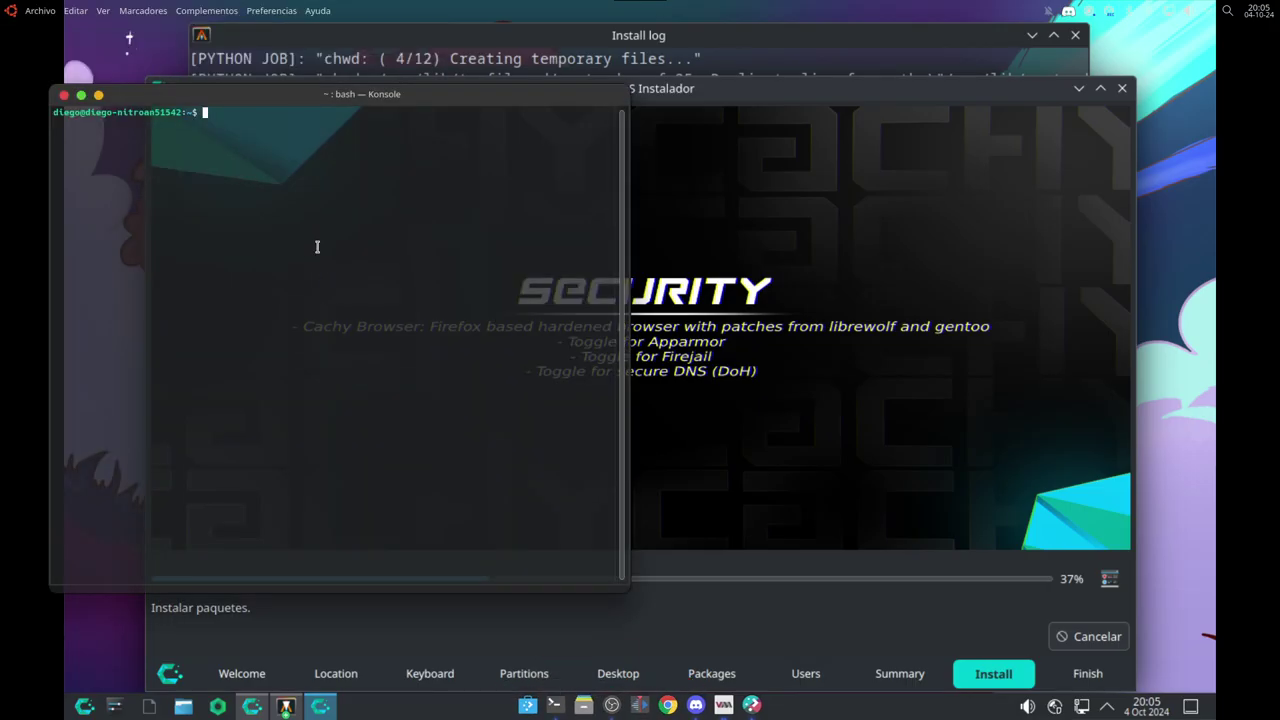
{"action": "triple_click", "coordinate": [298, 114]}
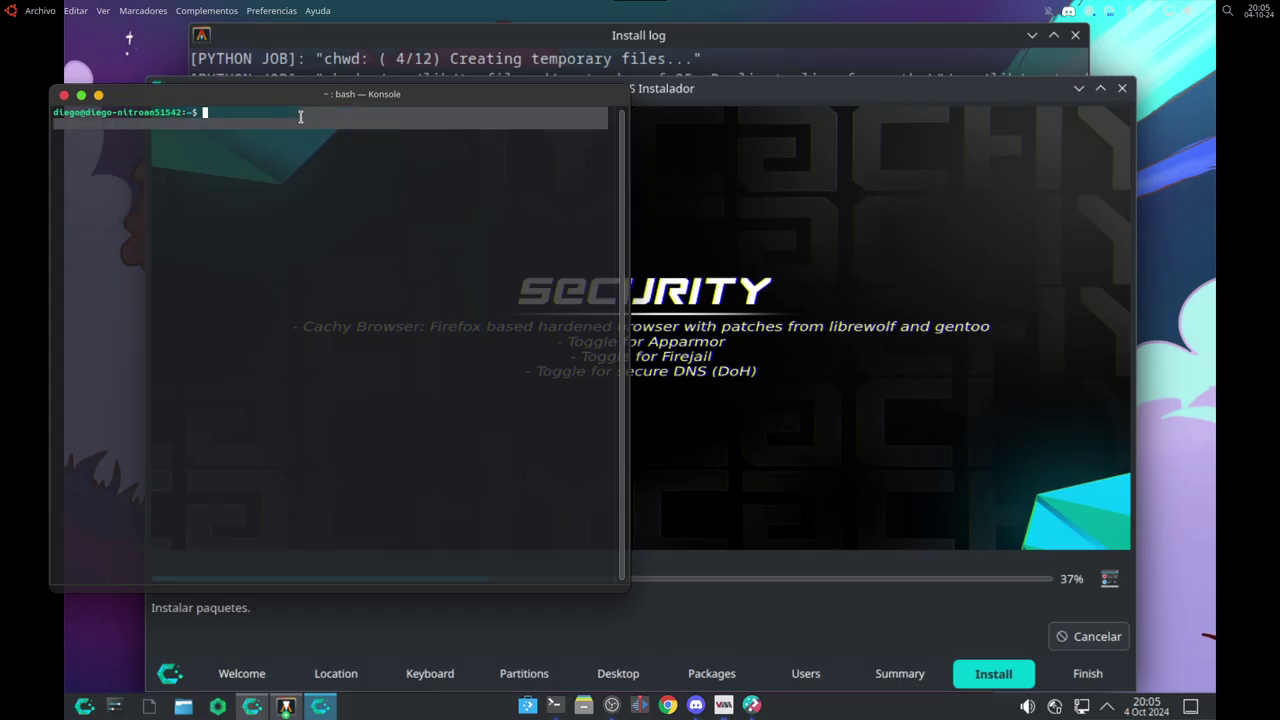
{"action": "left_click", "coordinate": [280, 142]}
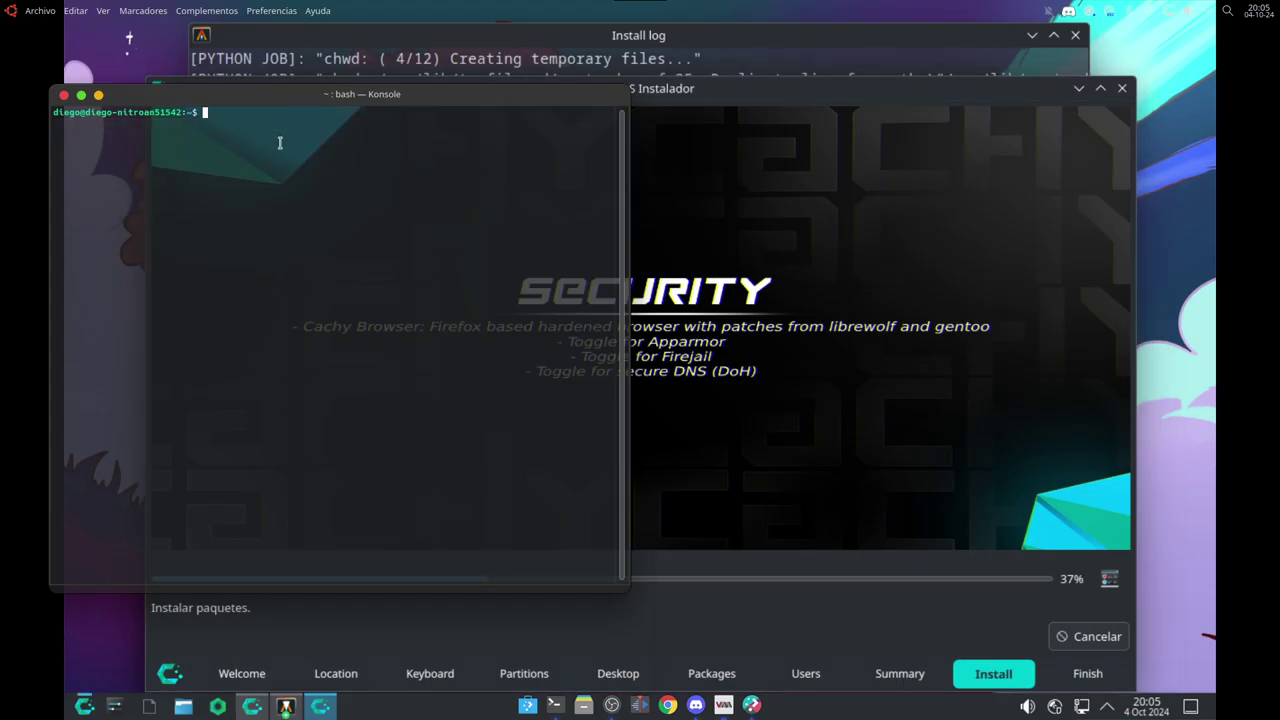
{"action": "key", "text": "super"}
{"action": "left_click", "coordinate": [97, 96]}
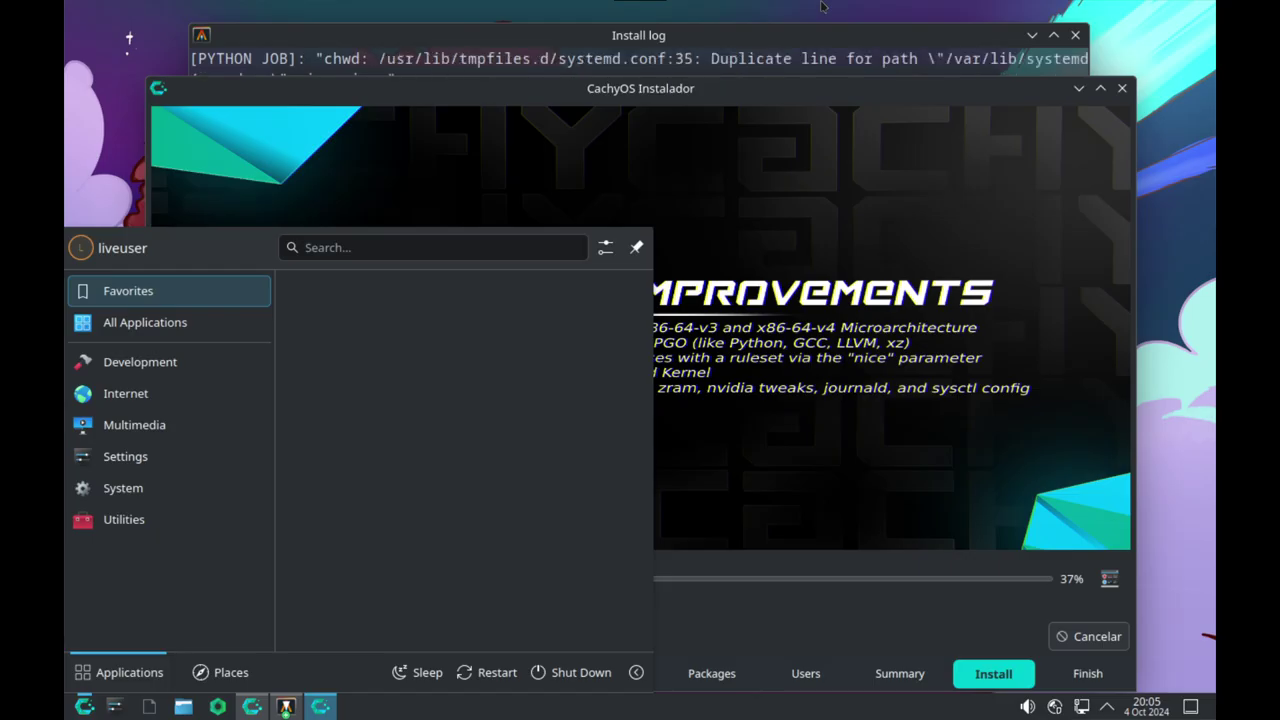
{"action": "key", "text": "super"}
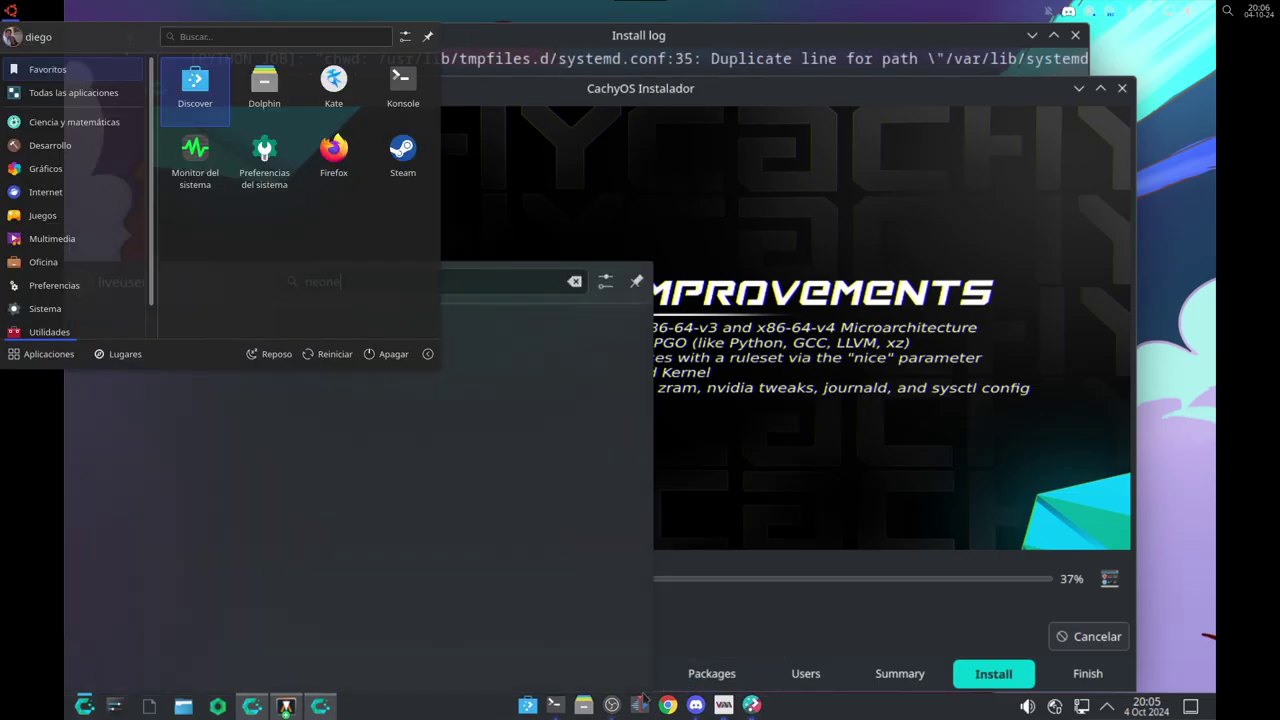
{"action": "left_click", "coordinate": [563, 712]}
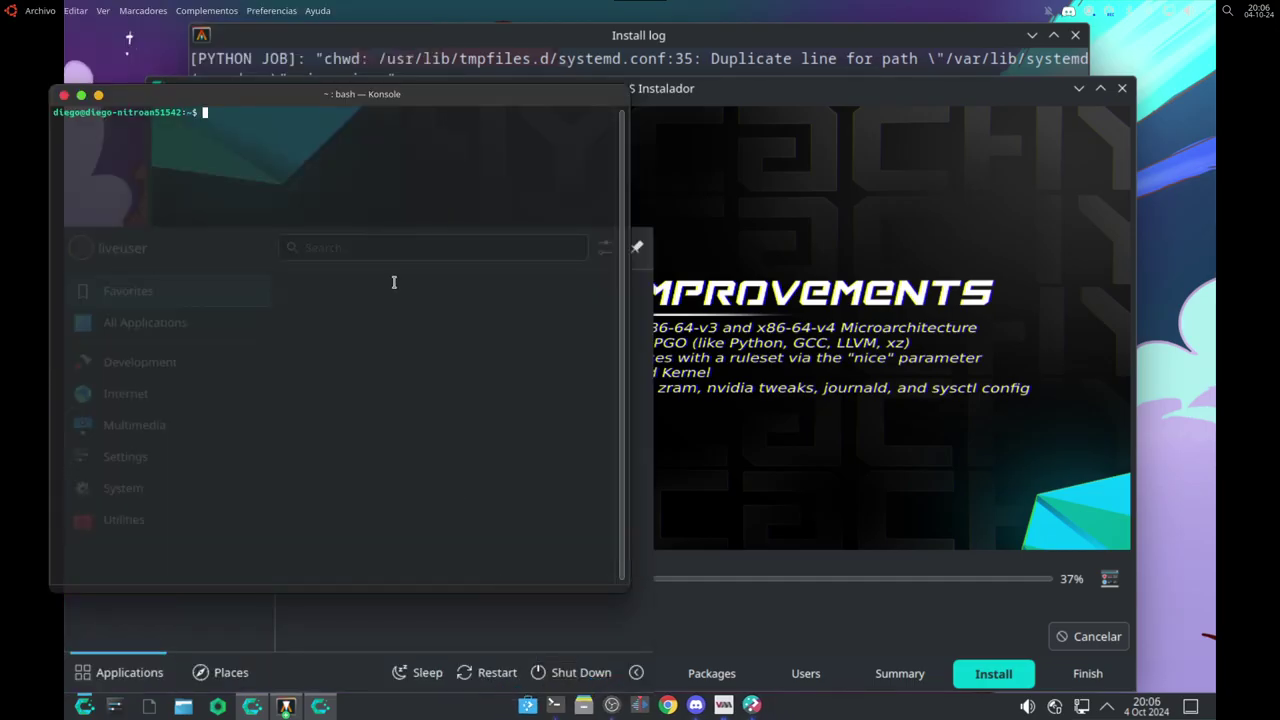
{"action": "type", "text": "ne"}
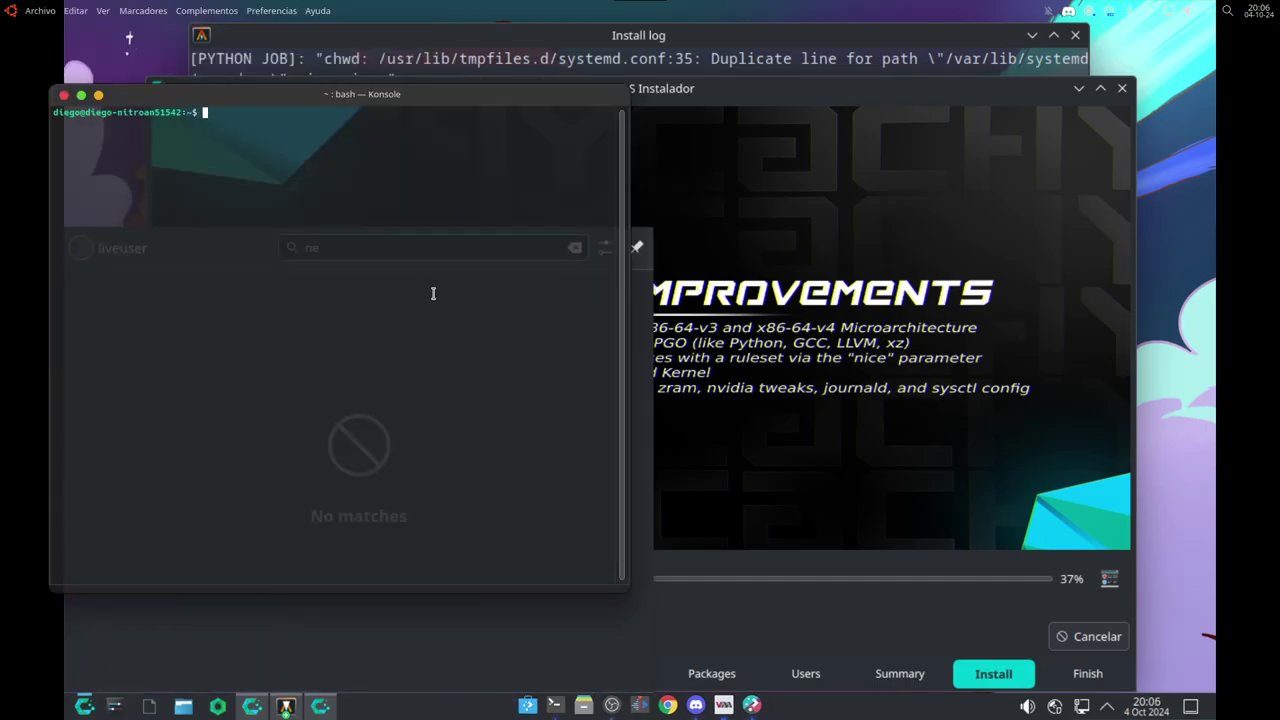
{"action": "key", "text": "BackSpace"}
{"action": "key", "text": "Escape"}
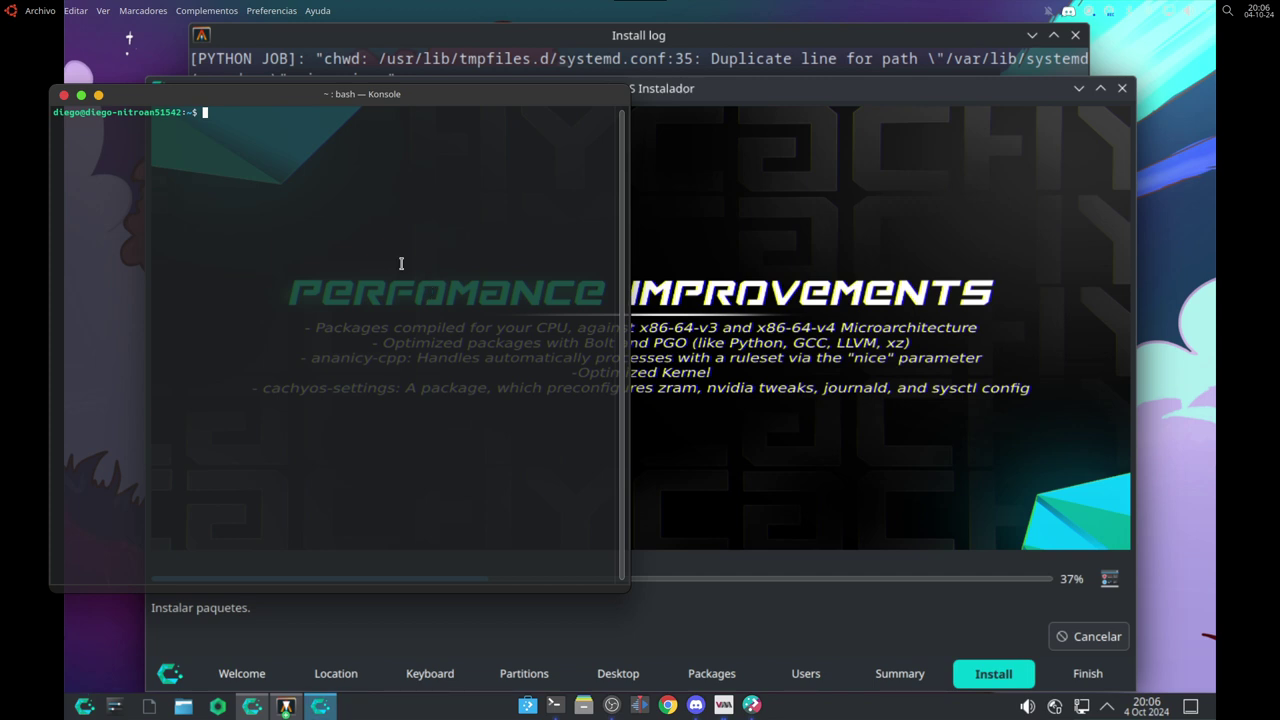
{"action": "left_click", "coordinate": [98, 95]}
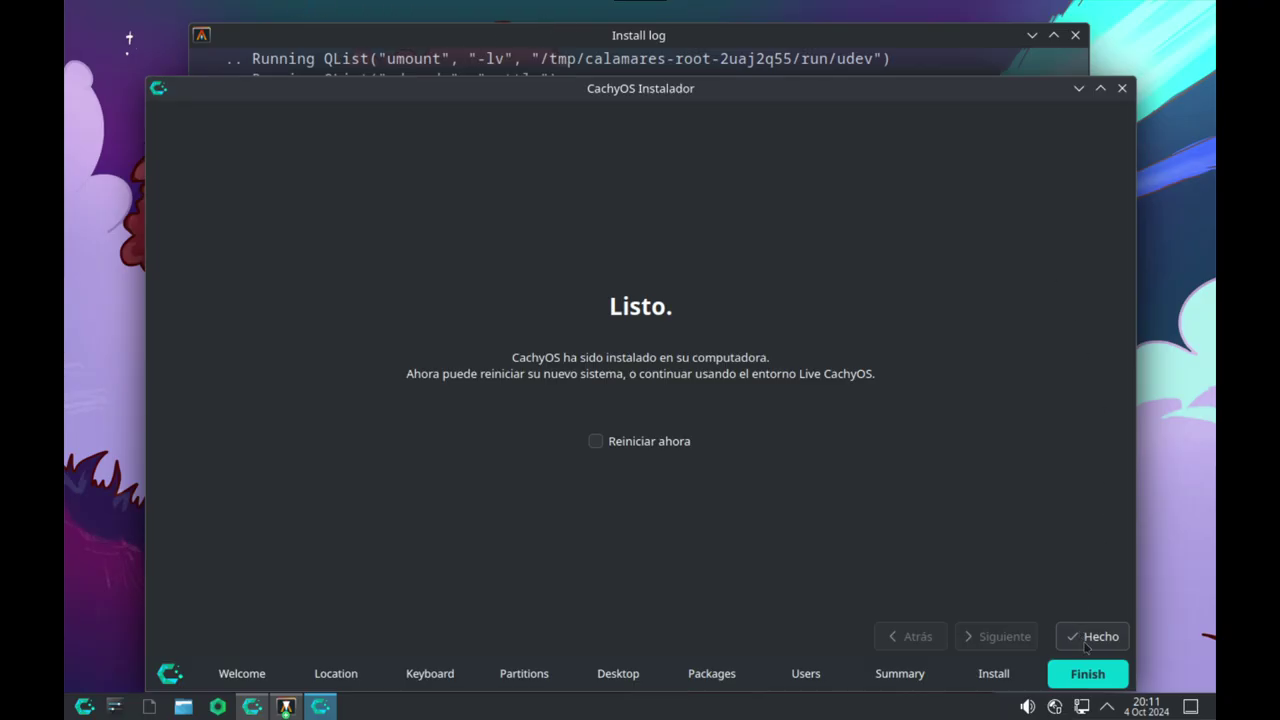
Finish the installer with Hecho and close the Install log and CachyOS Hello windows.
{"action": "left_click", "coordinate": [1084, 645]}
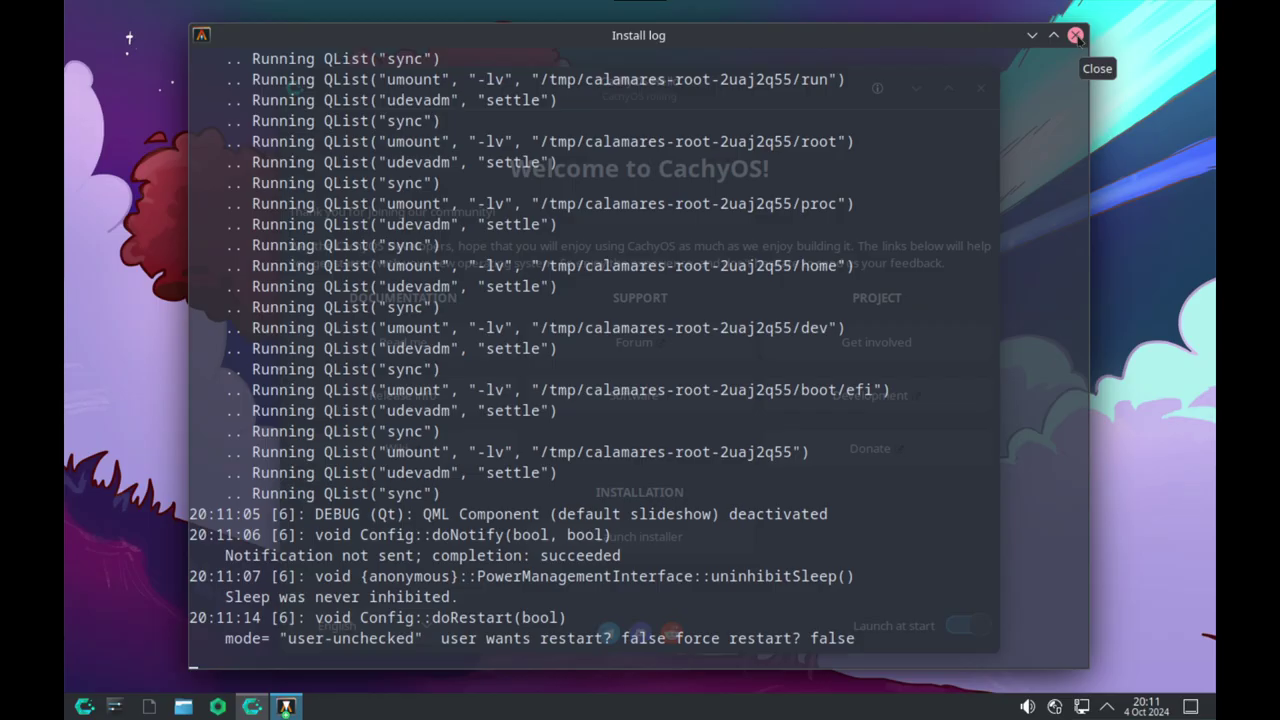
{"action": "left_click", "coordinate": [1075, 36]}
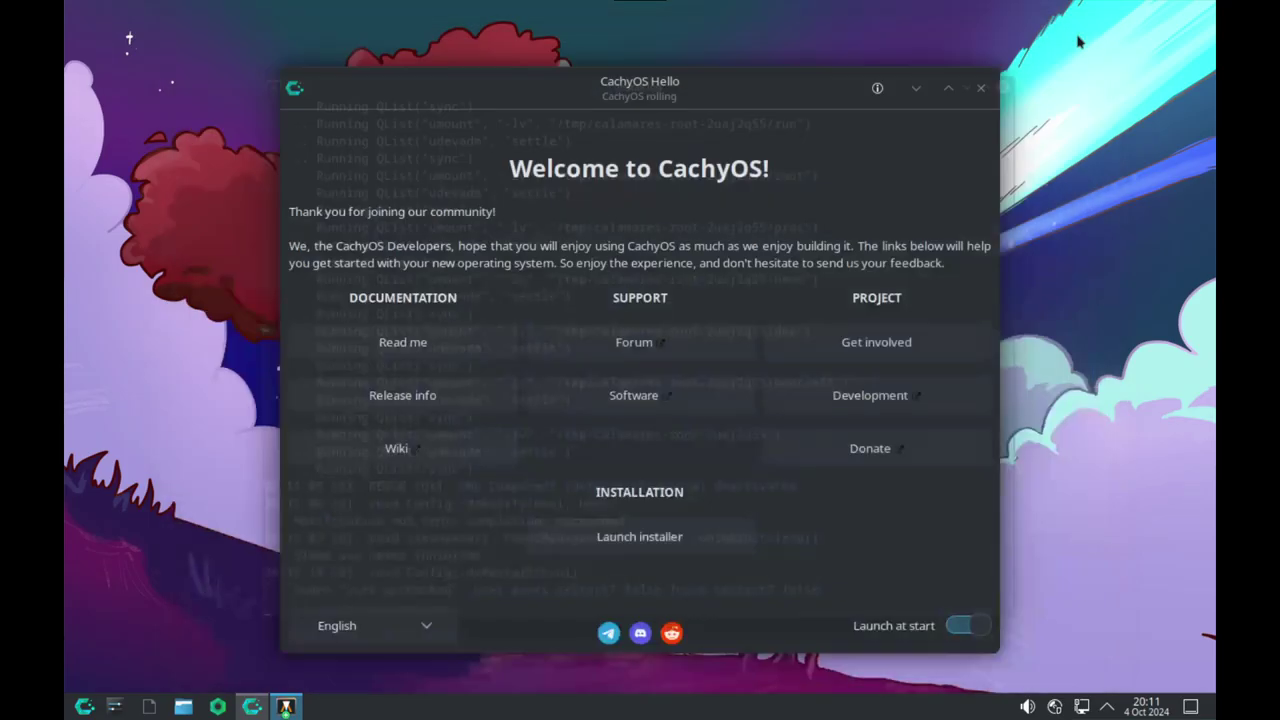
{"action": "left_click", "coordinate": [981, 88]}
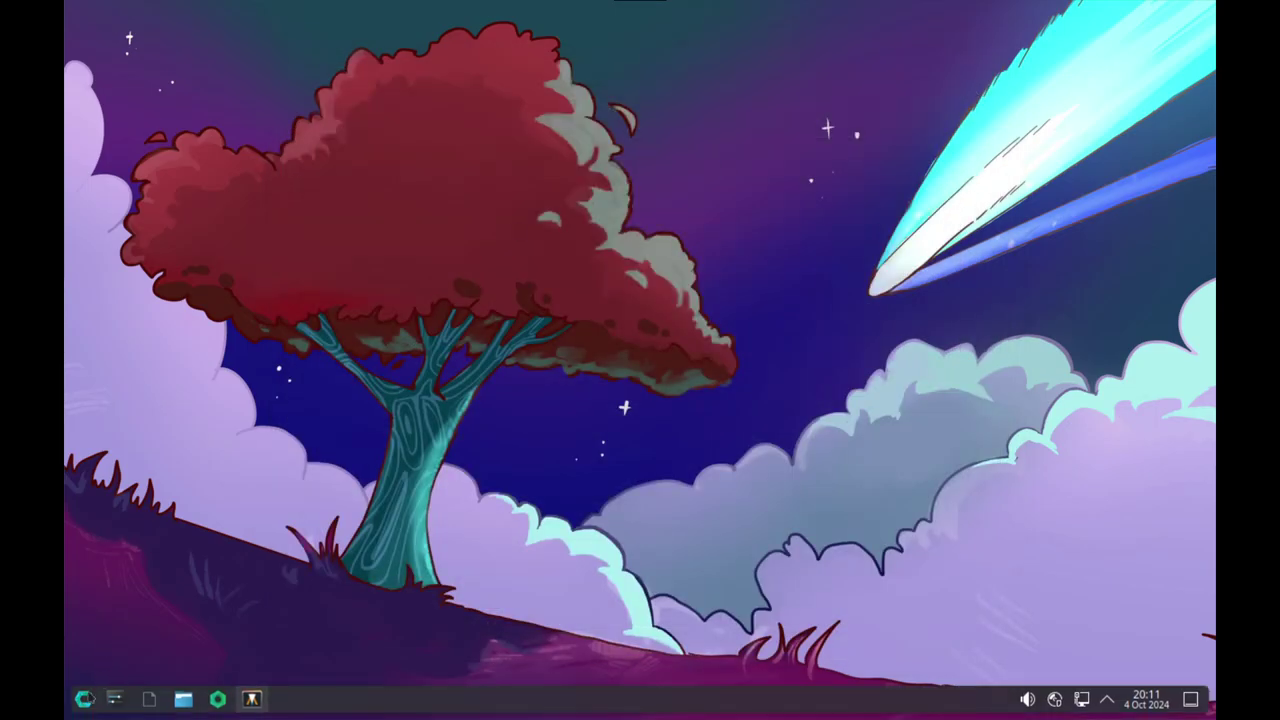
Shut down the live session from the Kickoff launcher with Shut Down Now.
{"action": "left_click", "coordinate": [85, 699]}
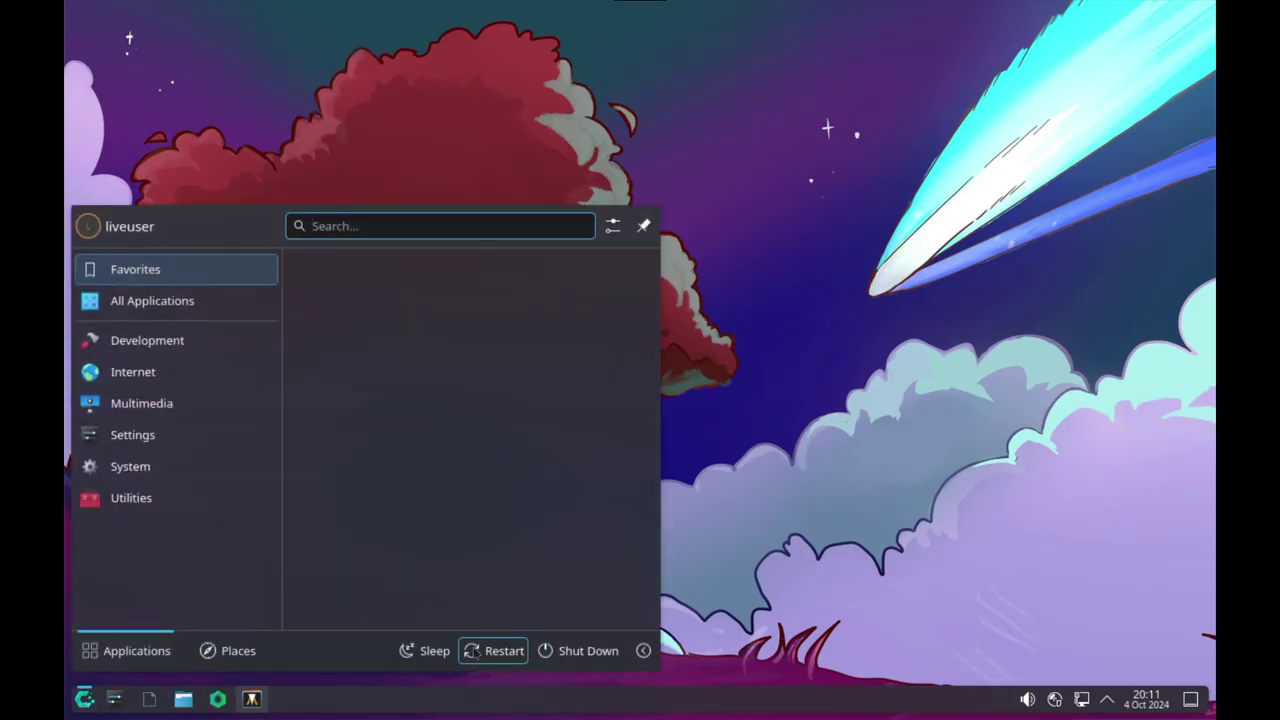
{"action": "left_click", "coordinate": [585, 651]}
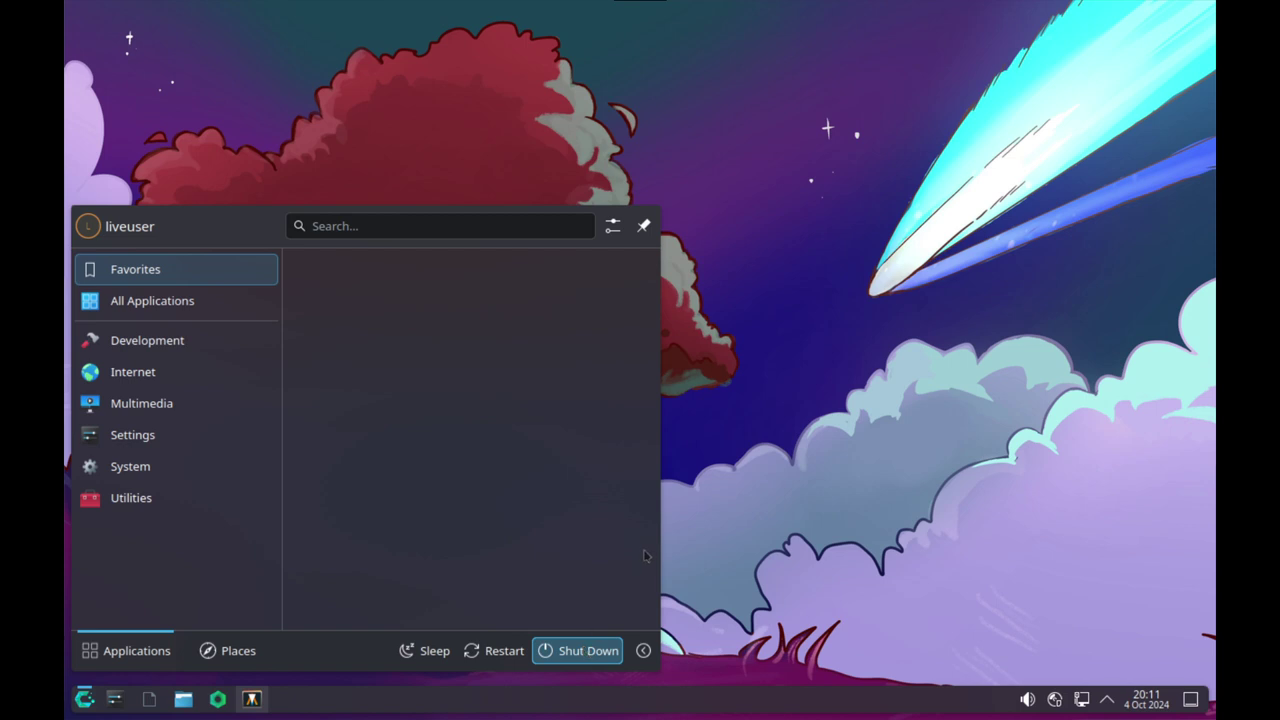
{"action": "key", "text": "Return"}
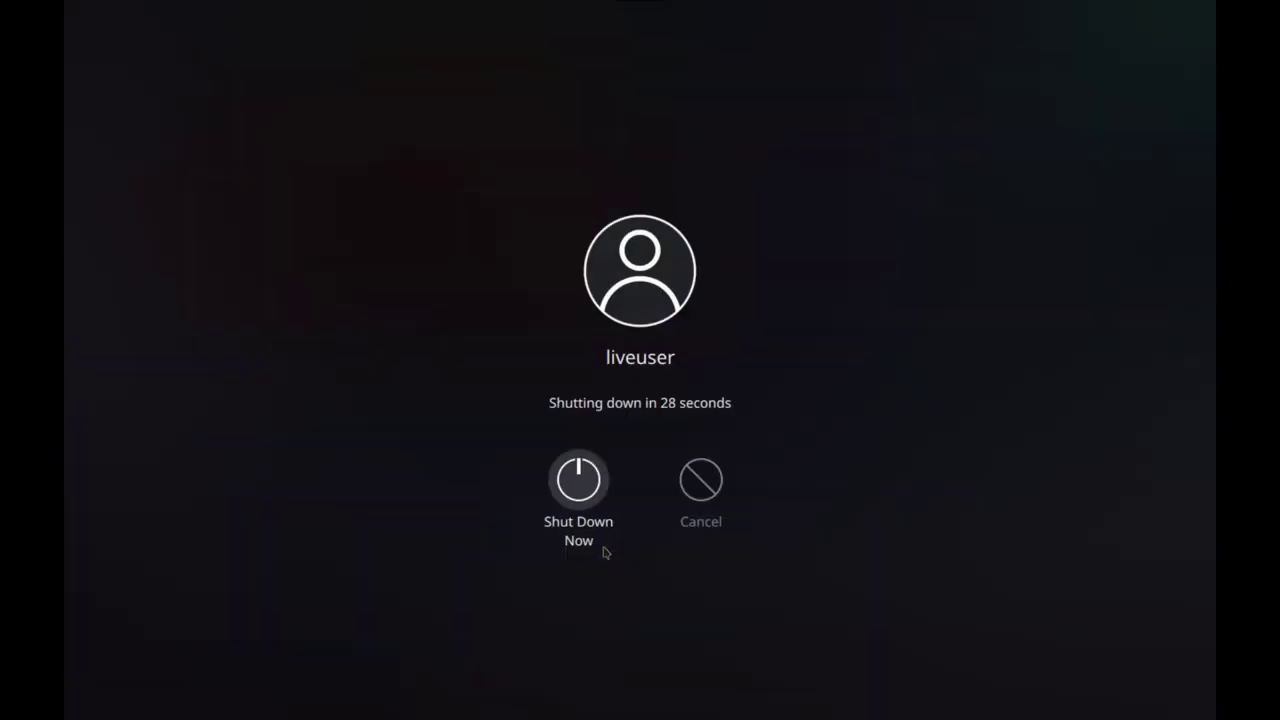
{"action": "left_click", "coordinate": [582, 482]}
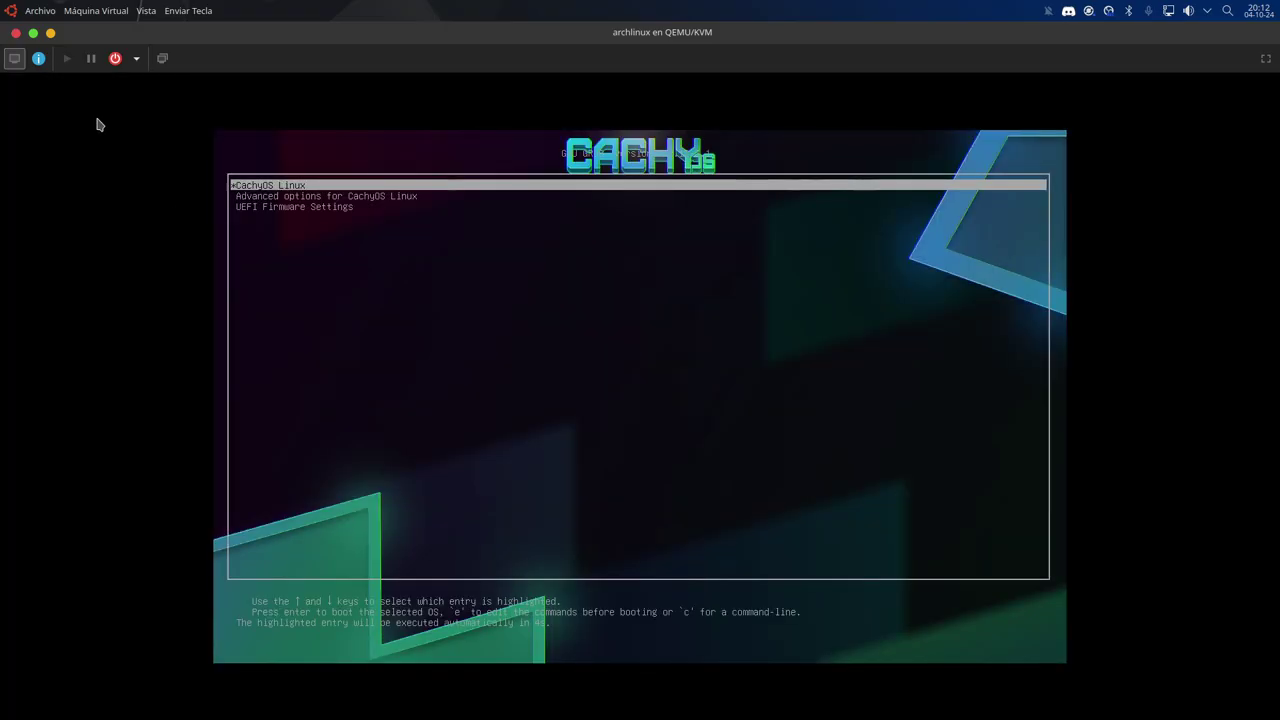
Hide the VM viewer, open a host Konsole terminal, and enlarge its font.
{"action": "left_click", "coordinate": [50, 33]}
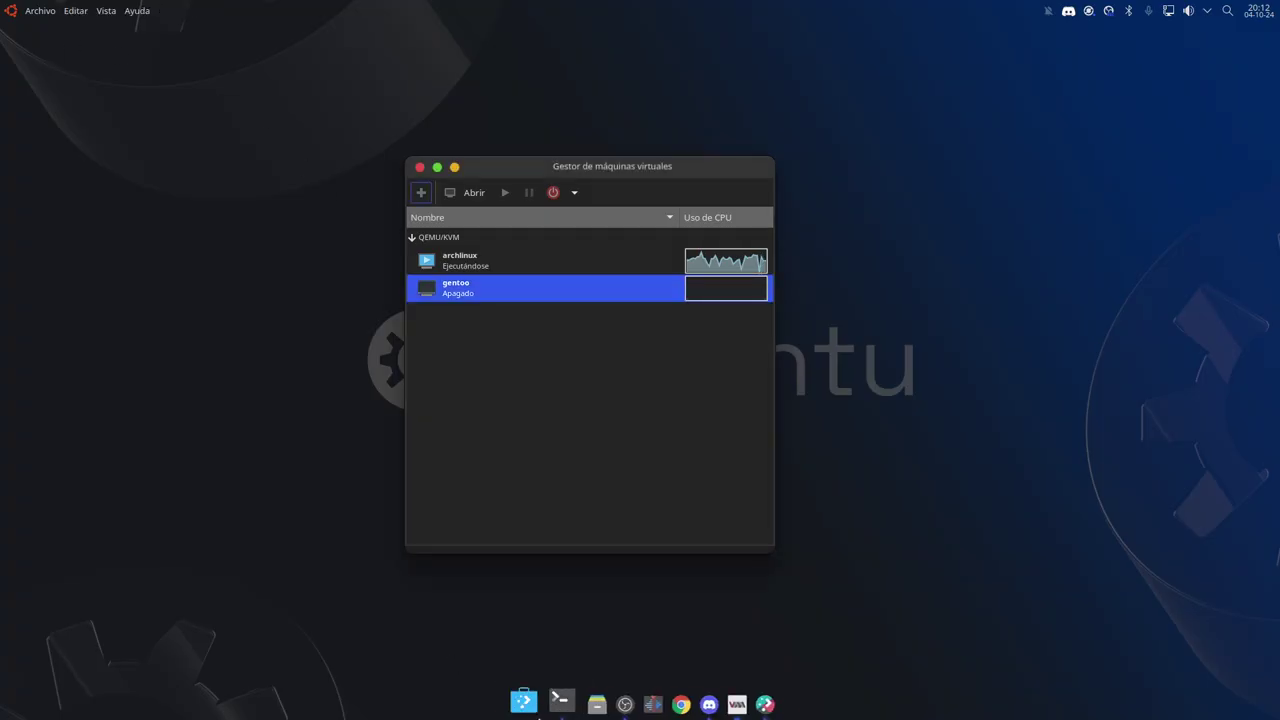
{"action": "left_click", "coordinate": [556, 706]}
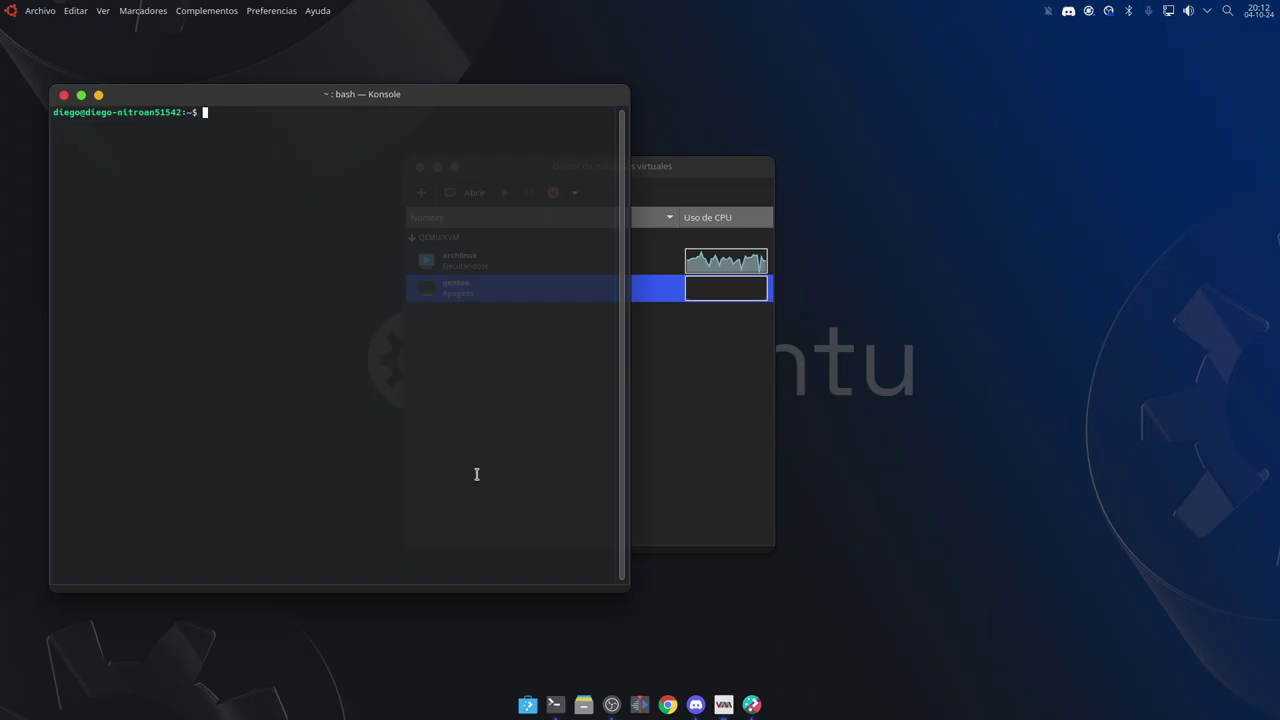
{"action": "left_click", "coordinate": [706, 176]}
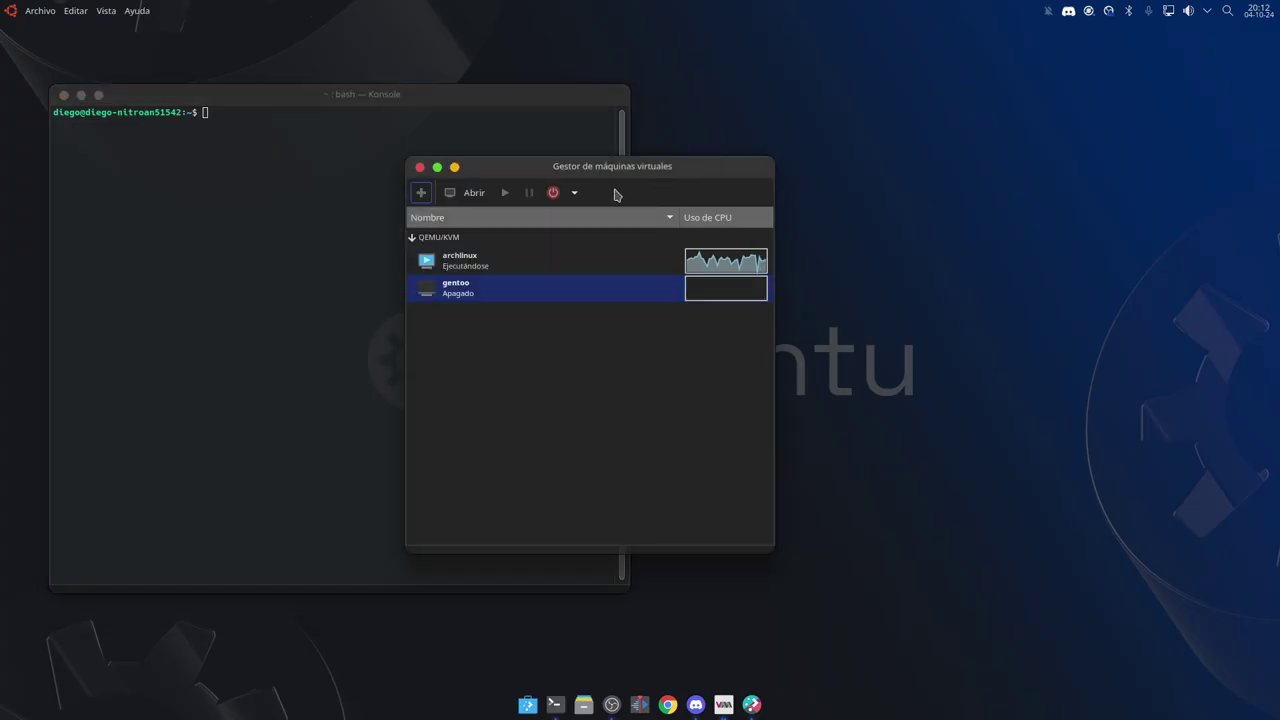
{"action": "left_click", "coordinate": [454, 167]}
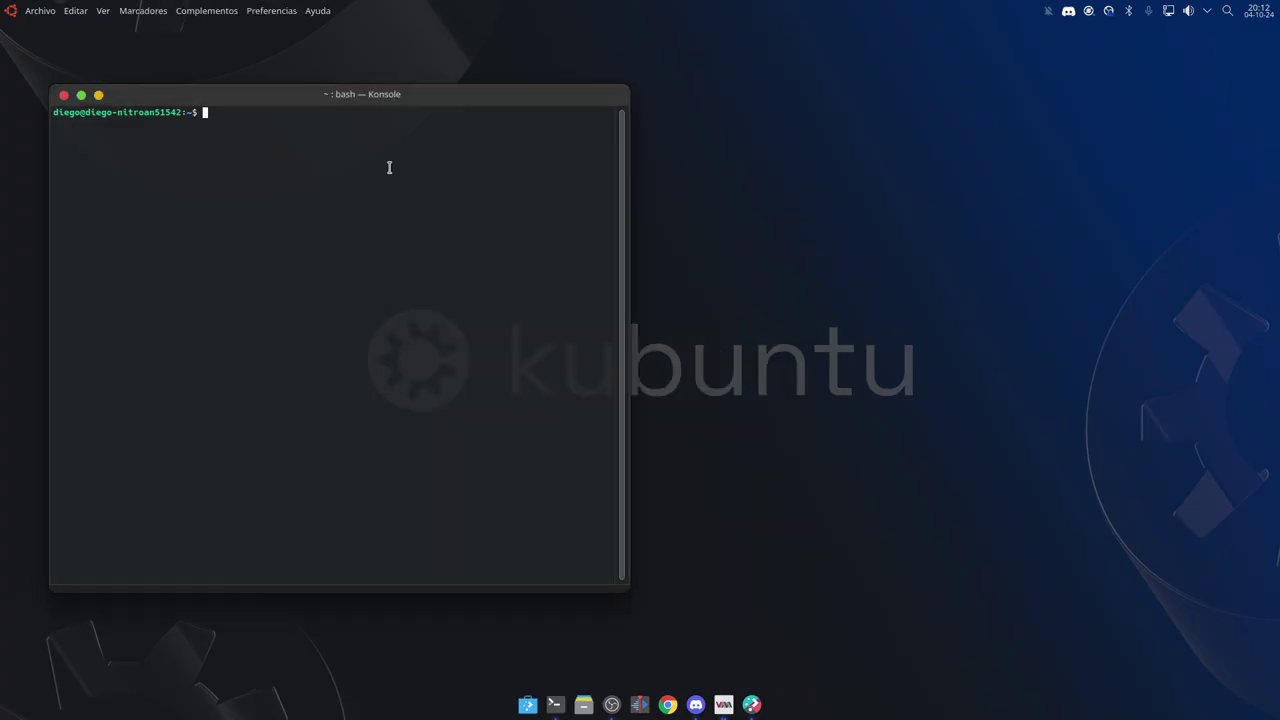
{"action": "key", "text": "ctrl+plus"}
{"action": "key", "text": "ctrl+plus"}
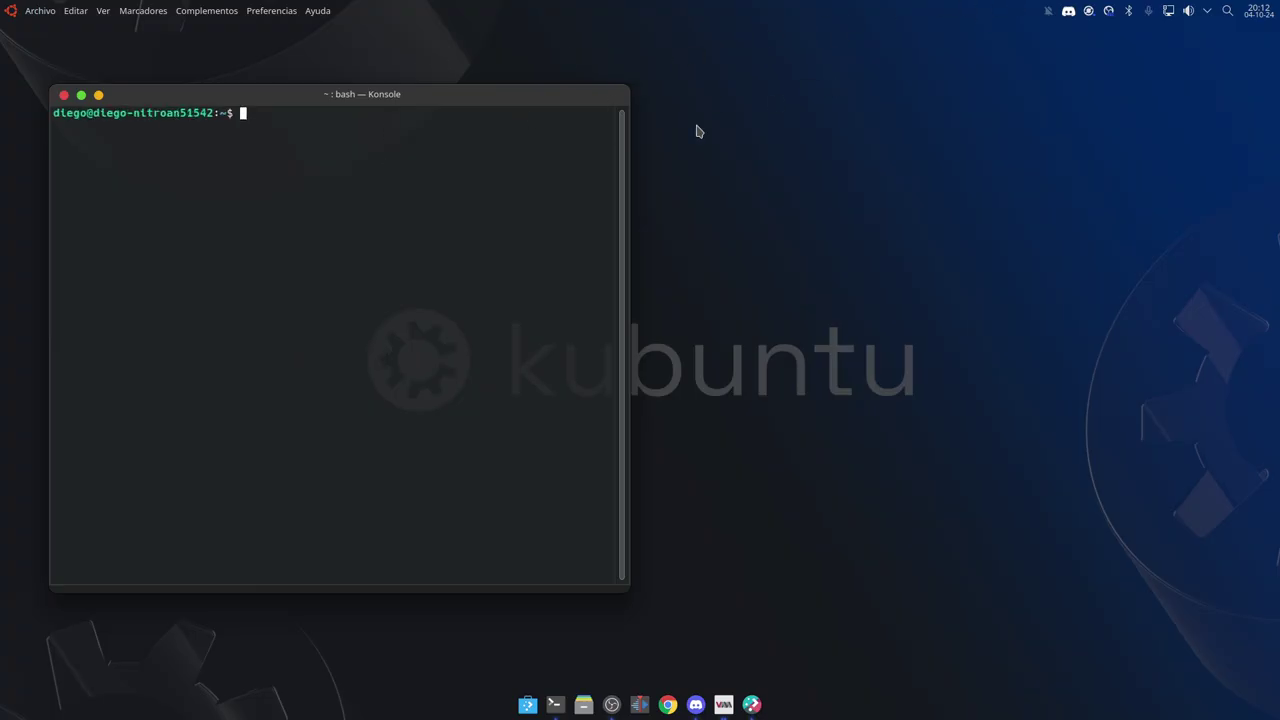
{"action": "left_click", "coordinate": [610, 700]}
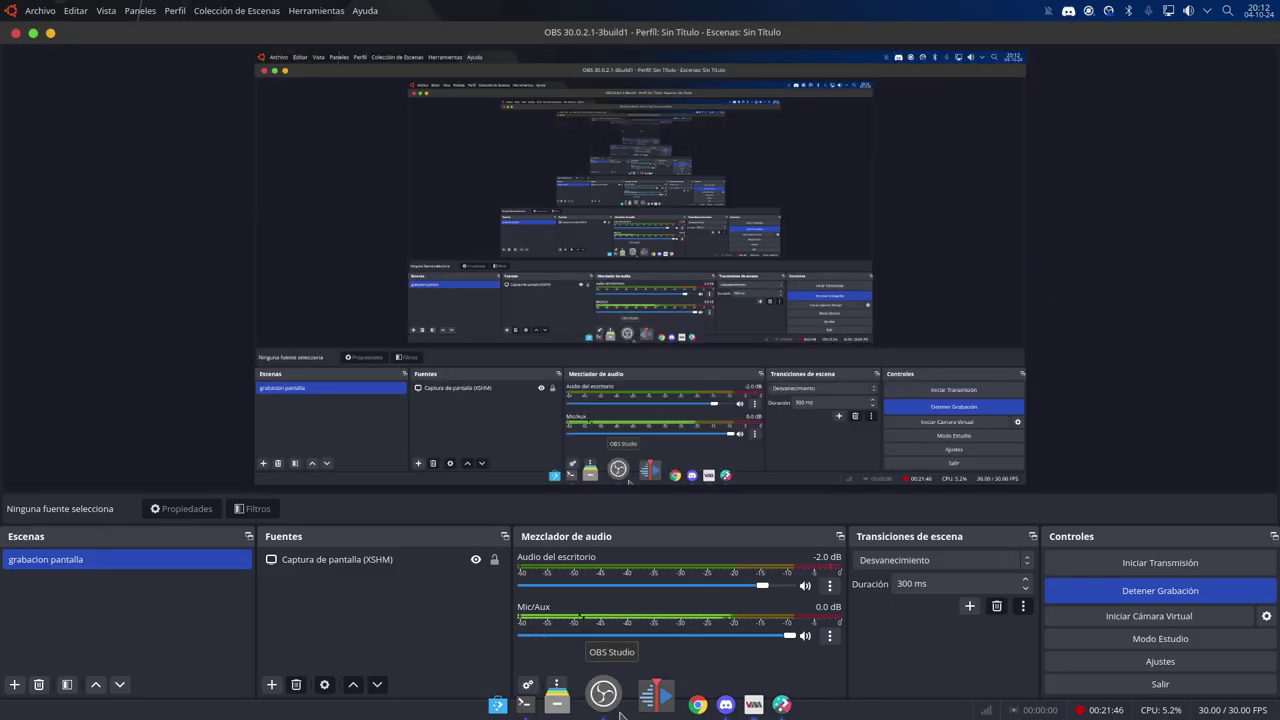
{"action": "left_click", "coordinate": [618, 708]}
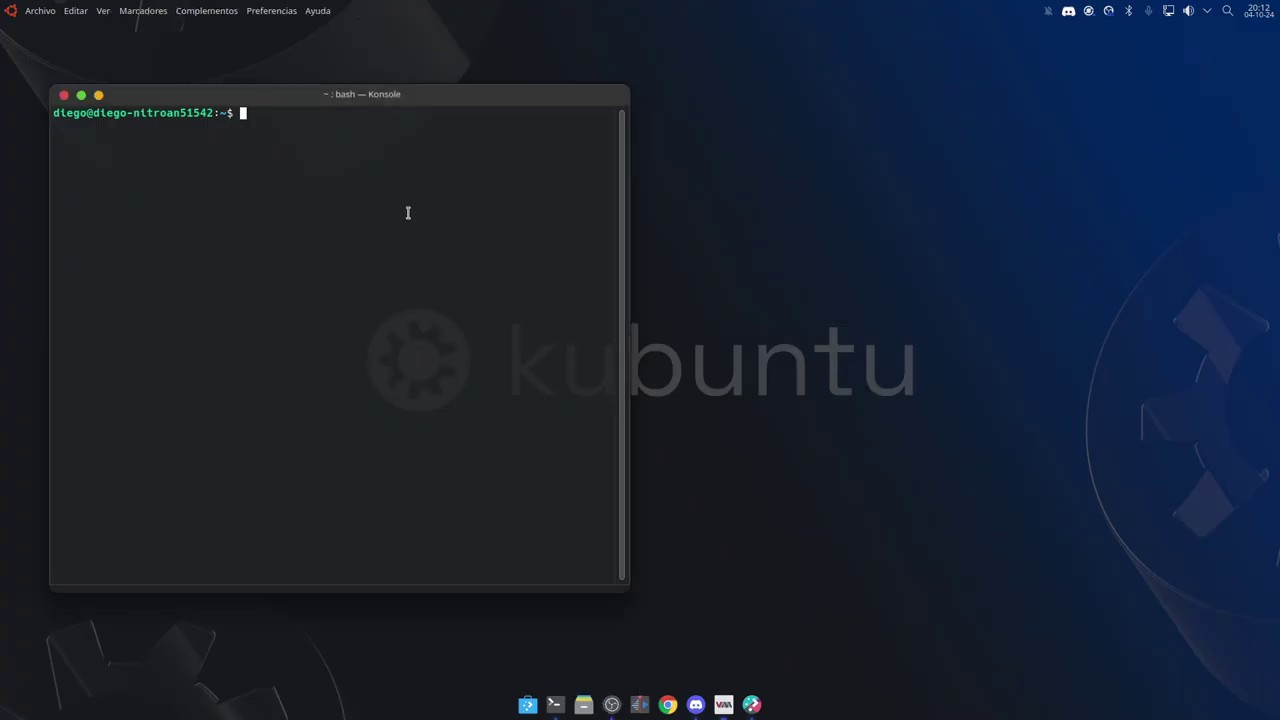
Run neofetch in a widened Konsole window, then return to the Virtual Machine Manager.
{"action": "type", "text": "neofetch"}
{"action": "key", "text": "Return"}
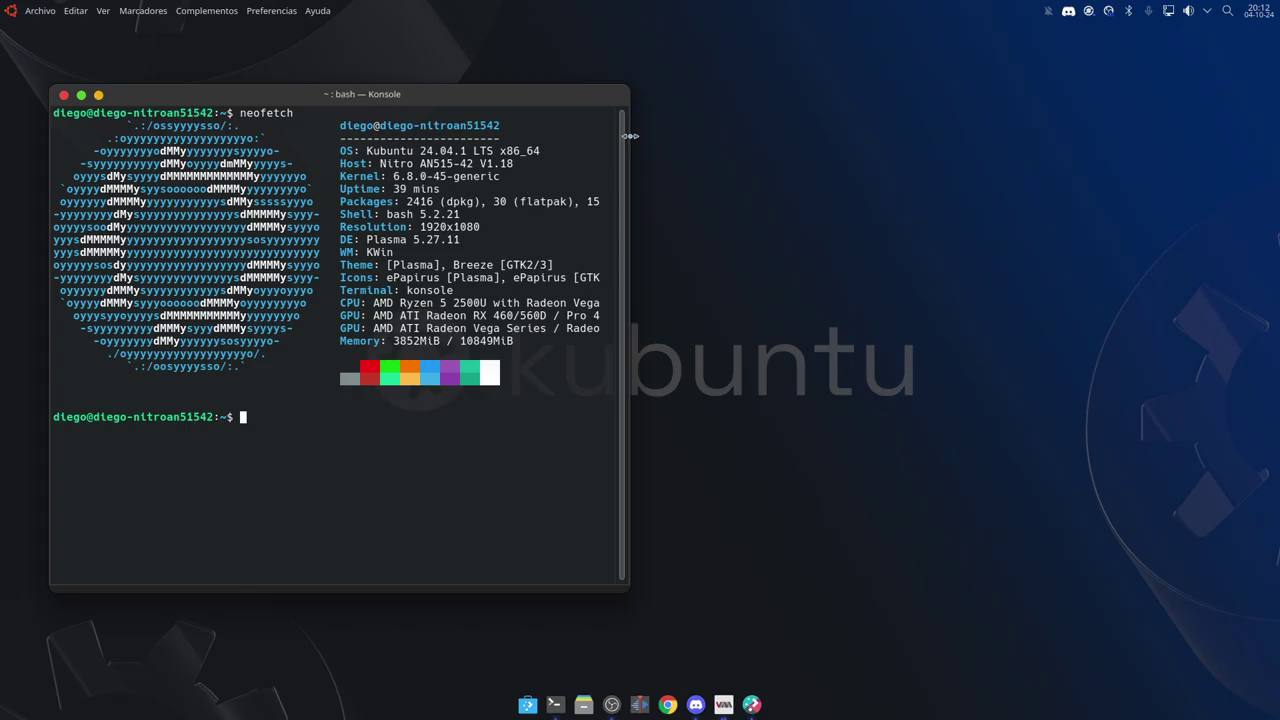
{"action": "left_click_drag", "start_coordinate": [630, 136], "coordinate": [780, 146]}
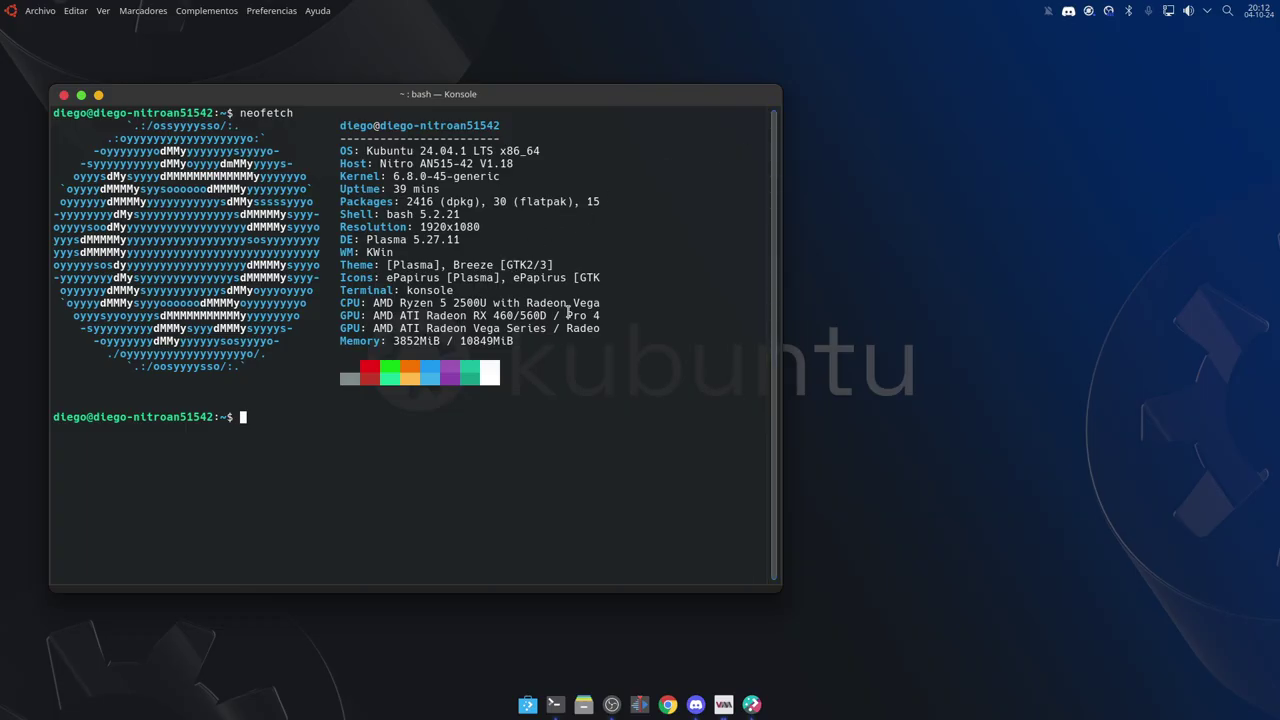
{"action": "left_click_drag", "start_coordinate": [558, 326], "coordinate": [563, 357]}
{"action": "left_click", "coordinate": [562, 361]}
{"action": "left_click_drag", "start_coordinate": [781, 277], "coordinate": [948, 277]}
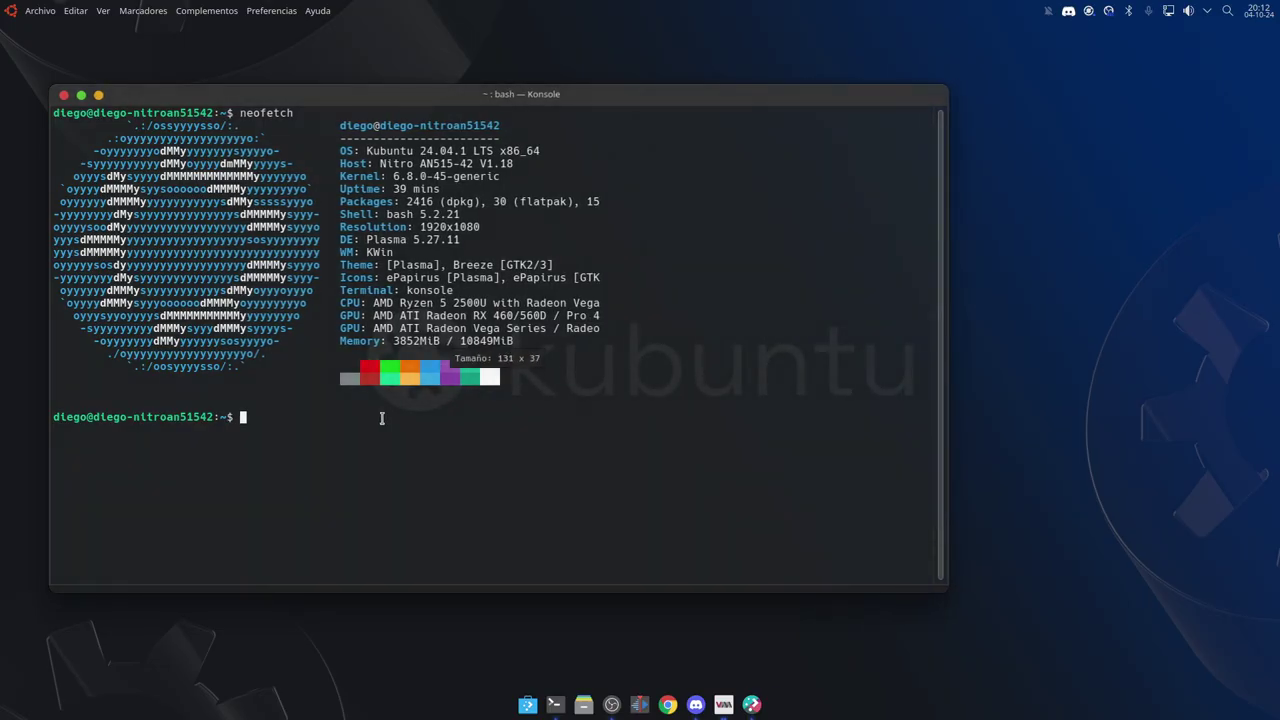
{"action": "type", "text": "neofetch"}
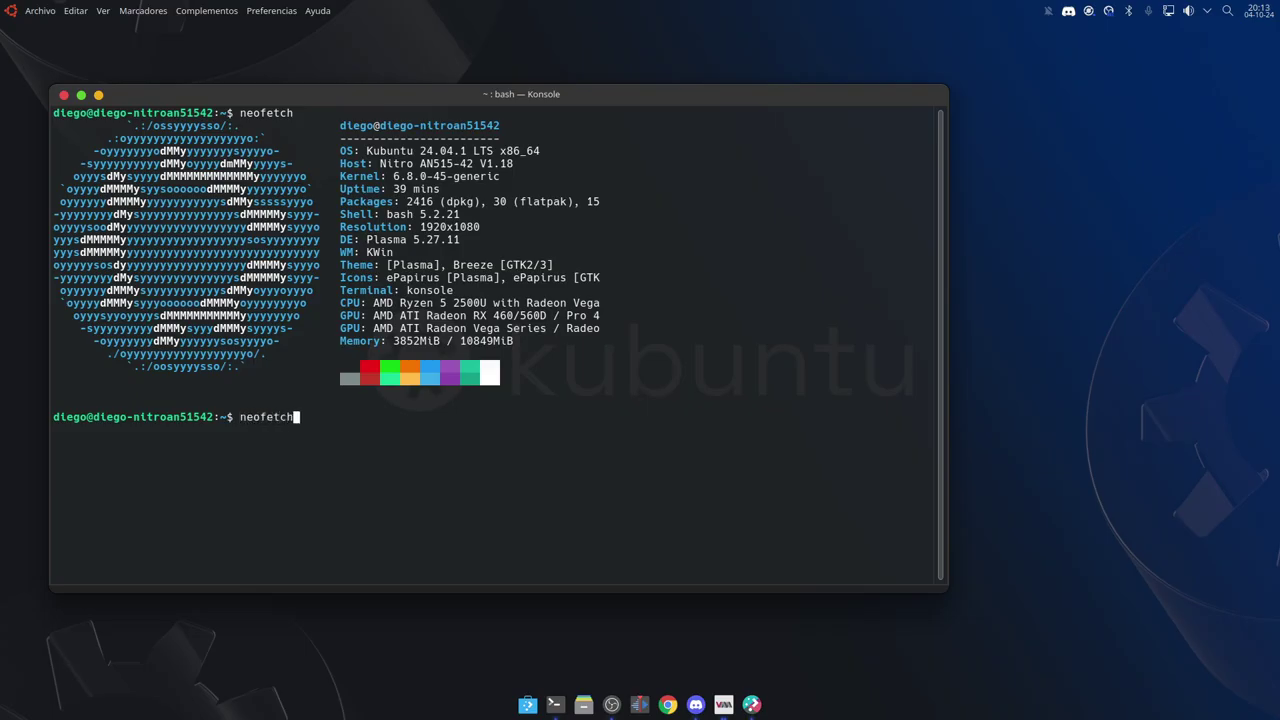
{"action": "key", "text": "Return"}
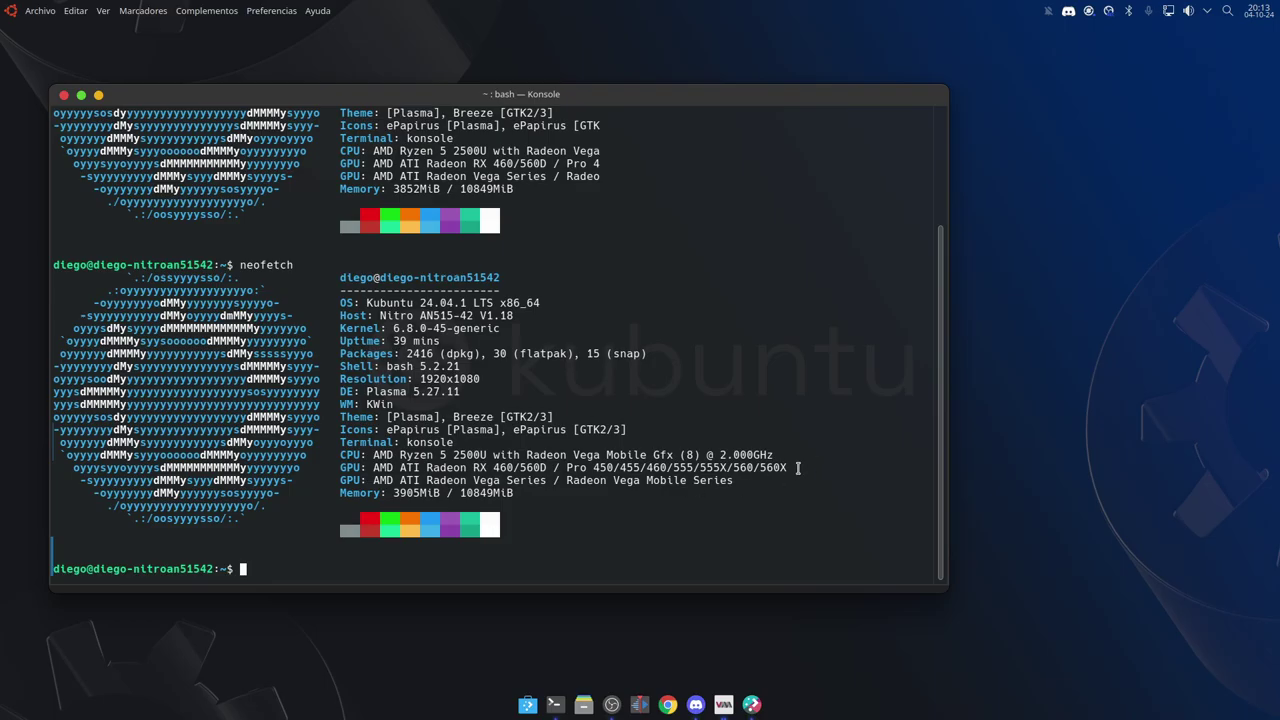
{"action": "left_click_drag", "start_coordinate": [800, 468], "coordinate": [763, 469]}
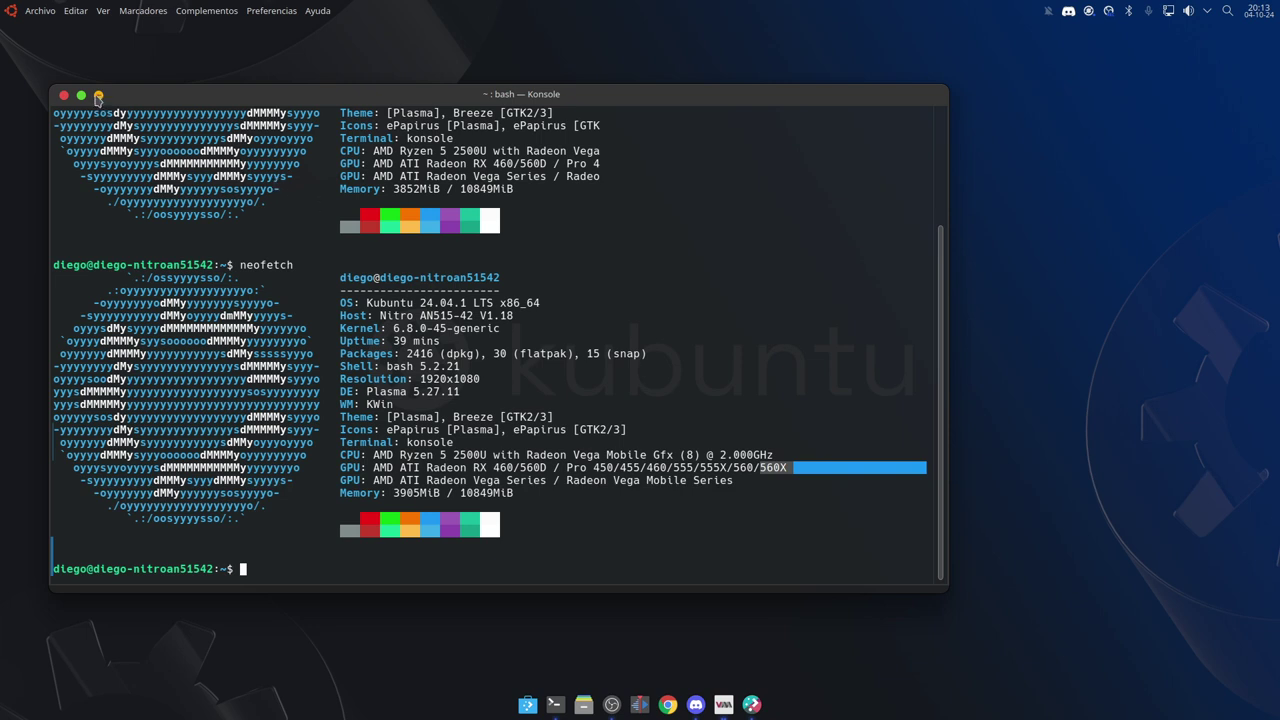
{"action": "left_click", "coordinate": [98, 96]}
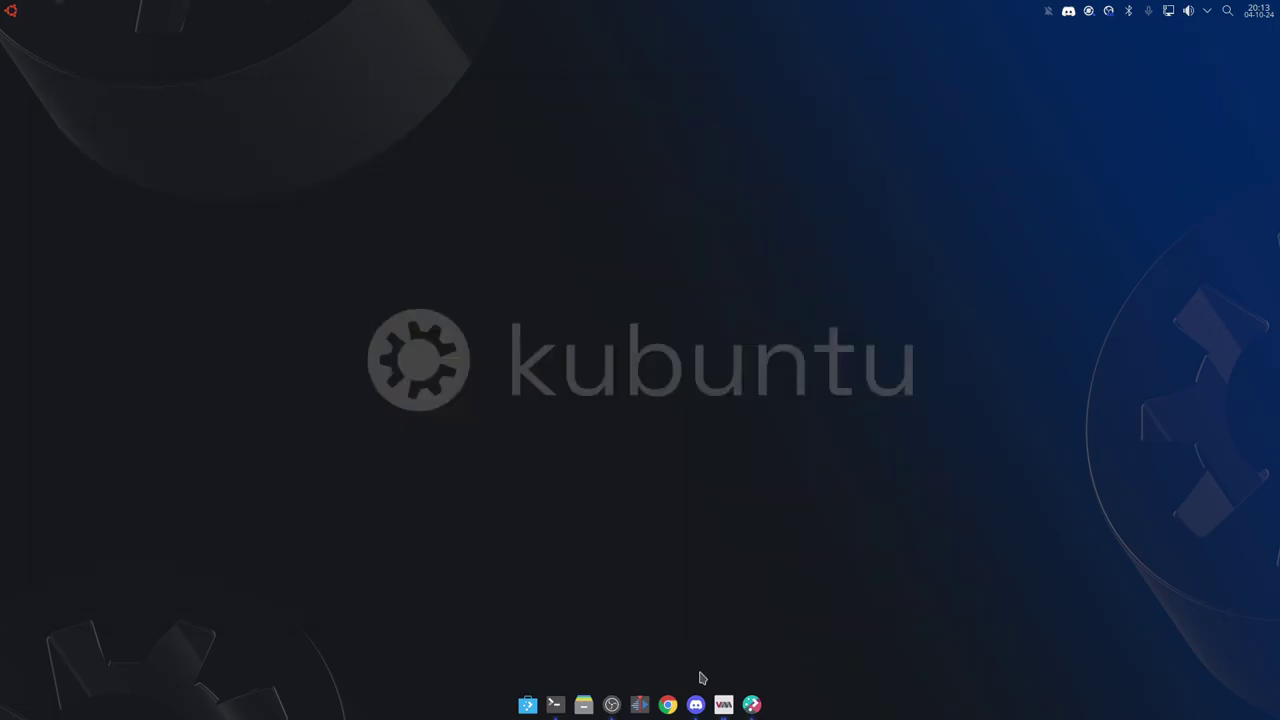
{"action": "left_click", "coordinate": [718, 704]}
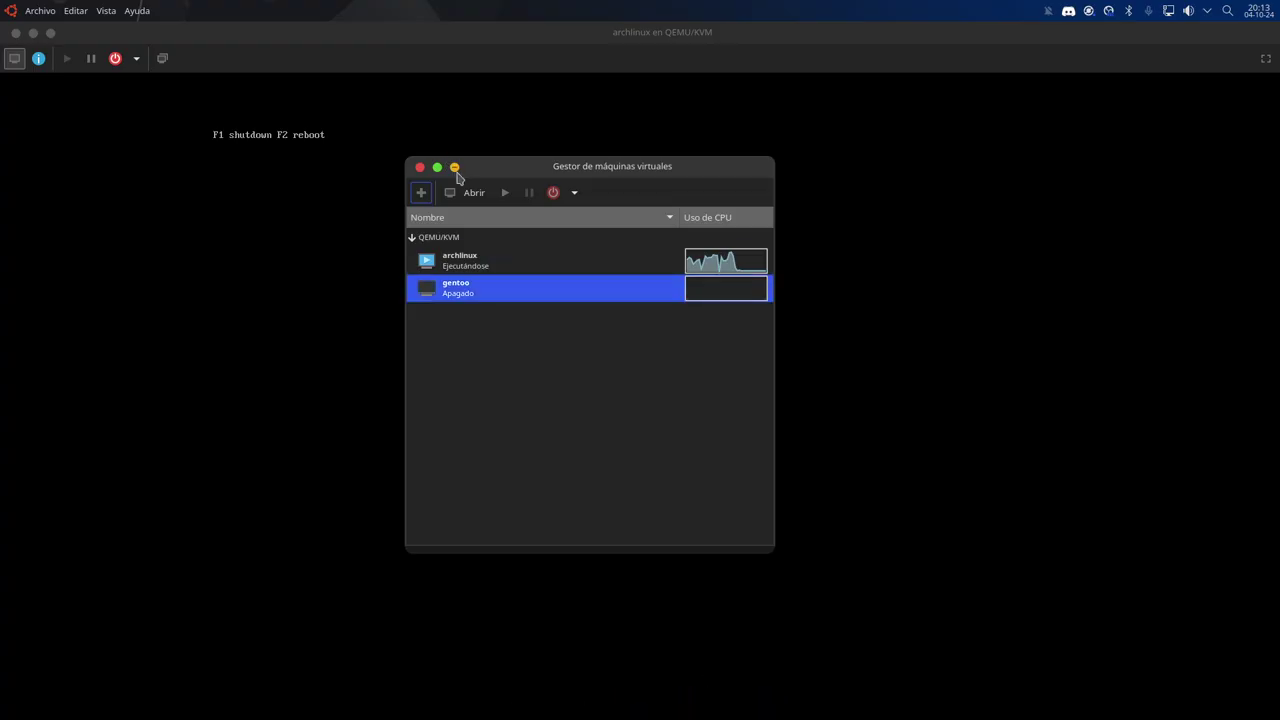
Minimize the machine list and switch the VM console to fullscreen via View > Fullscreen.
{"action": "left_click", "coordinate": [455, 168]}
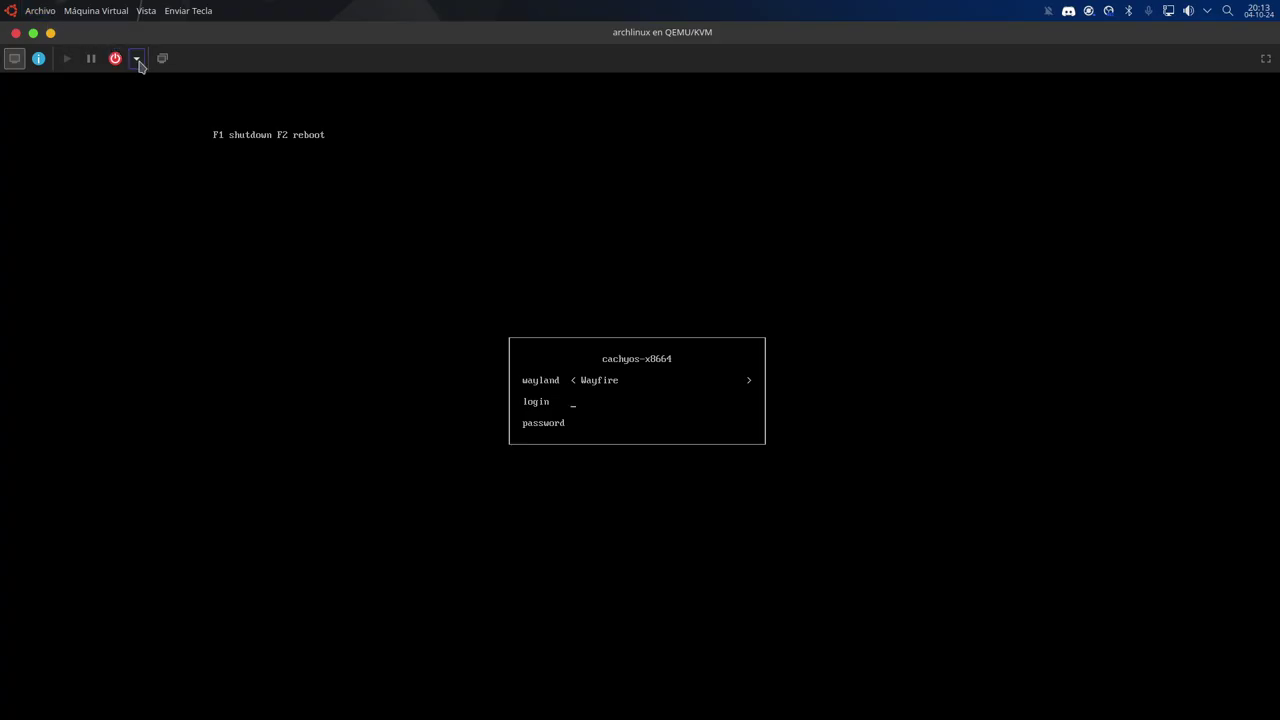
{"action": "left_click", "coordinate": [148, 12]}
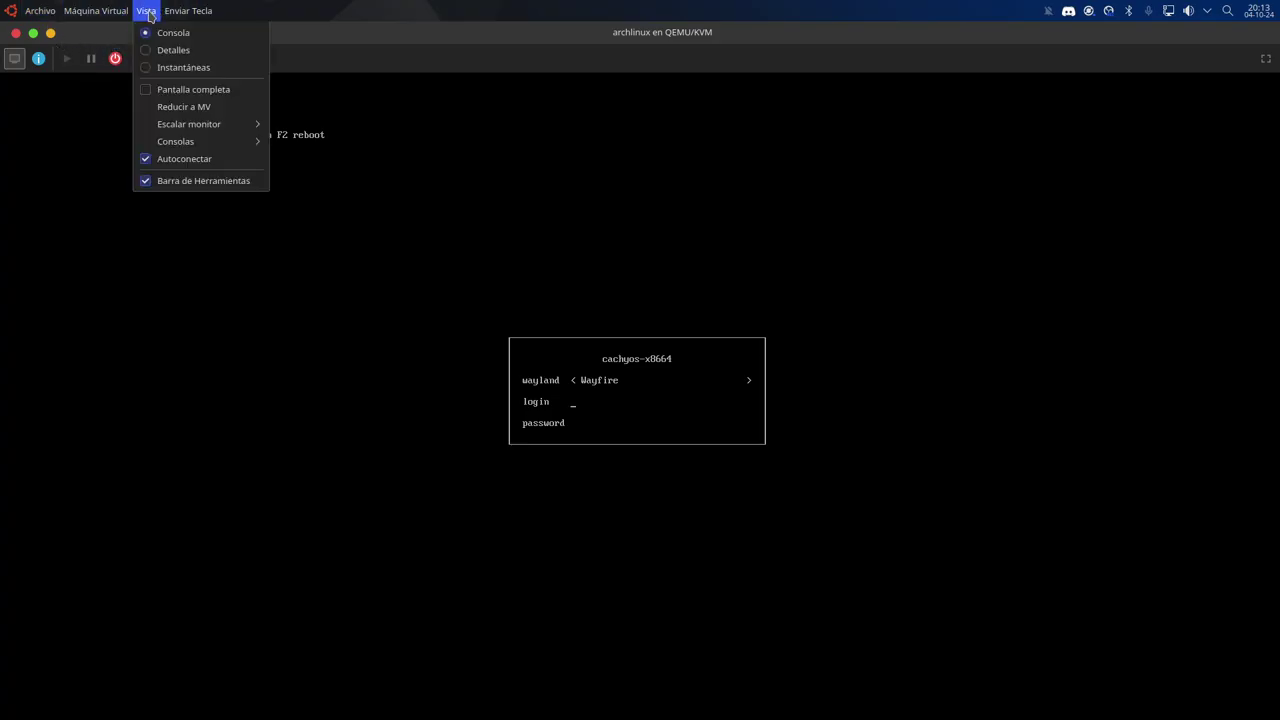
{"action": "left_click", "coordinate": [168, 90]}
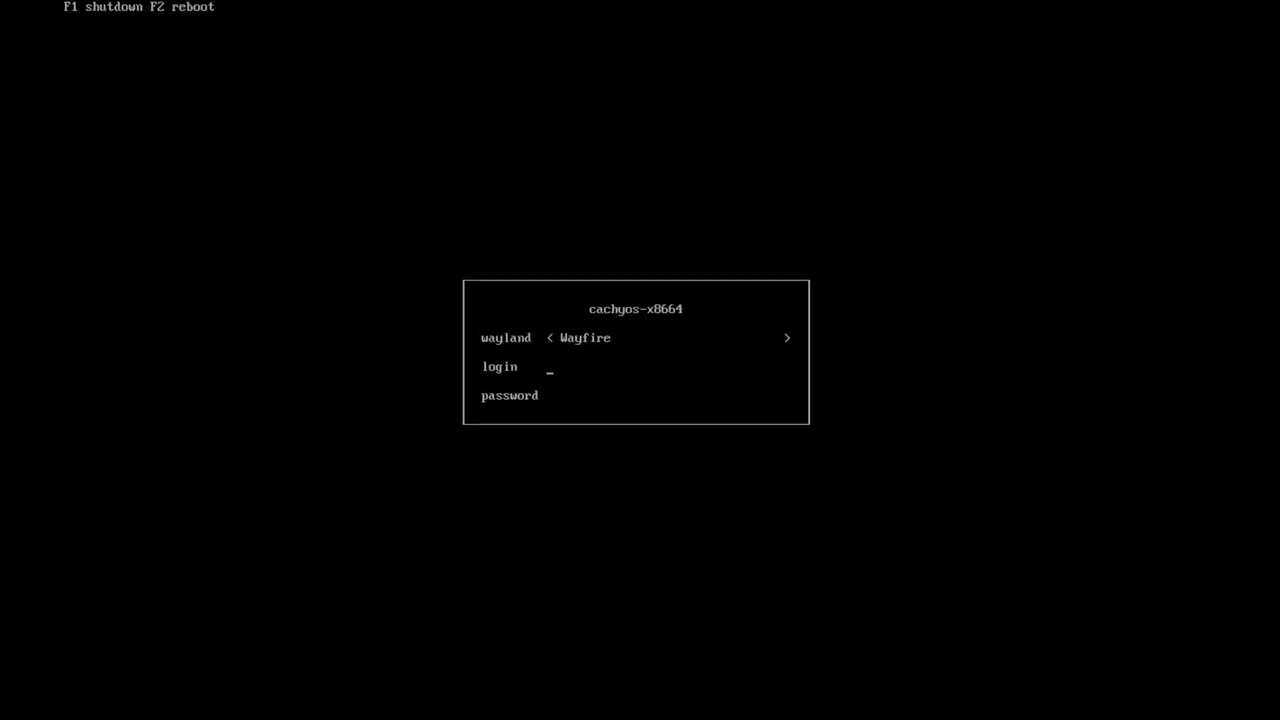
Log in with the user name and password, keeping Wayfire as the session.
{"action": "type", "text": "test"}
{"action": "key", "text": "Return"}
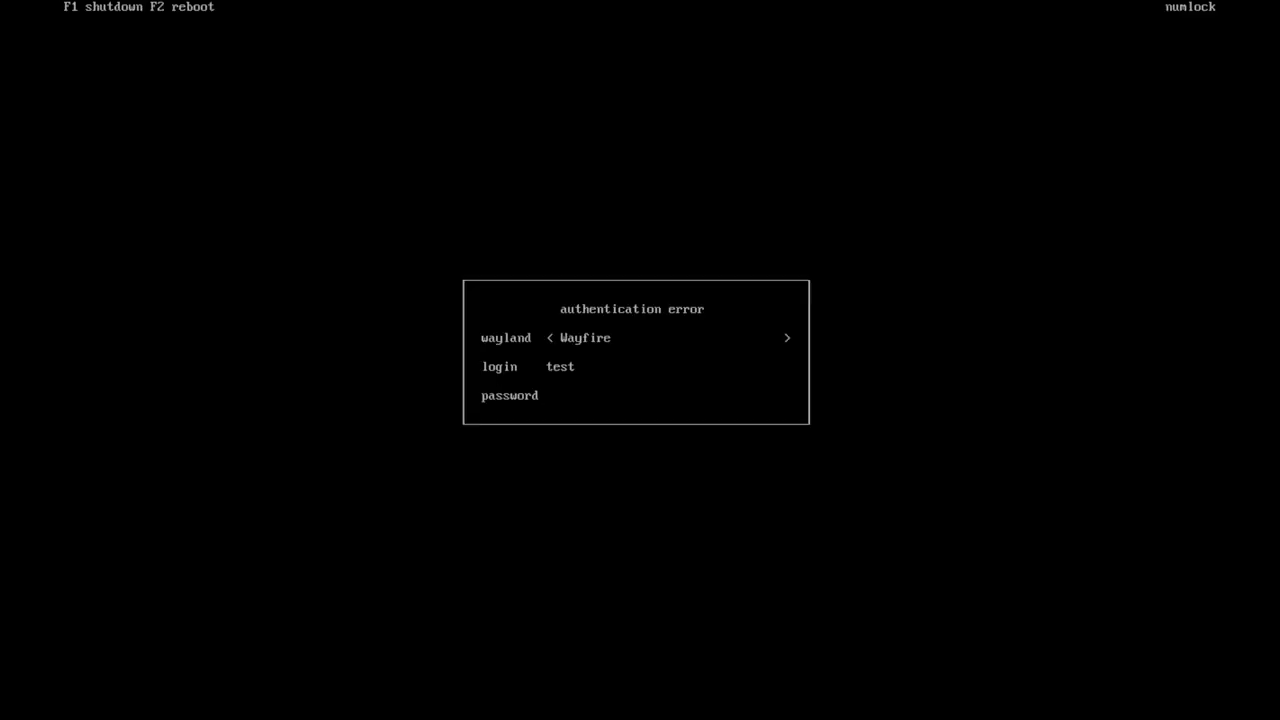
{"action": "type", "text": "****"}
{"action": "key", "text": "Up"}
{"action": "key", "text": "Up"}
{"action": "key", "text": "Left"}
{"action": "key", "text": "Right"}
{"action": "key", "text": "Right"}
{"action": "key", "text": "Return"}
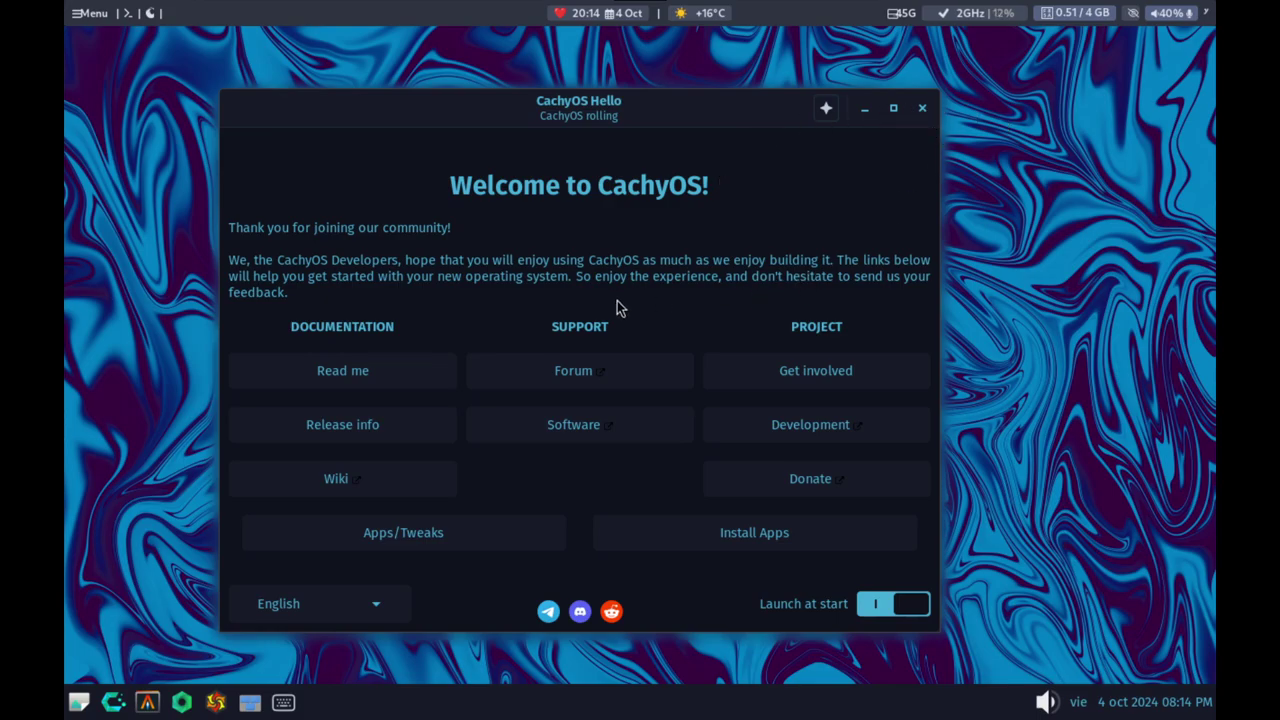
Close the CachyOS Hello window and open the full-screen application launcher from the taskbar.
{"action": "left_click", "coordinate": [922, 108]}
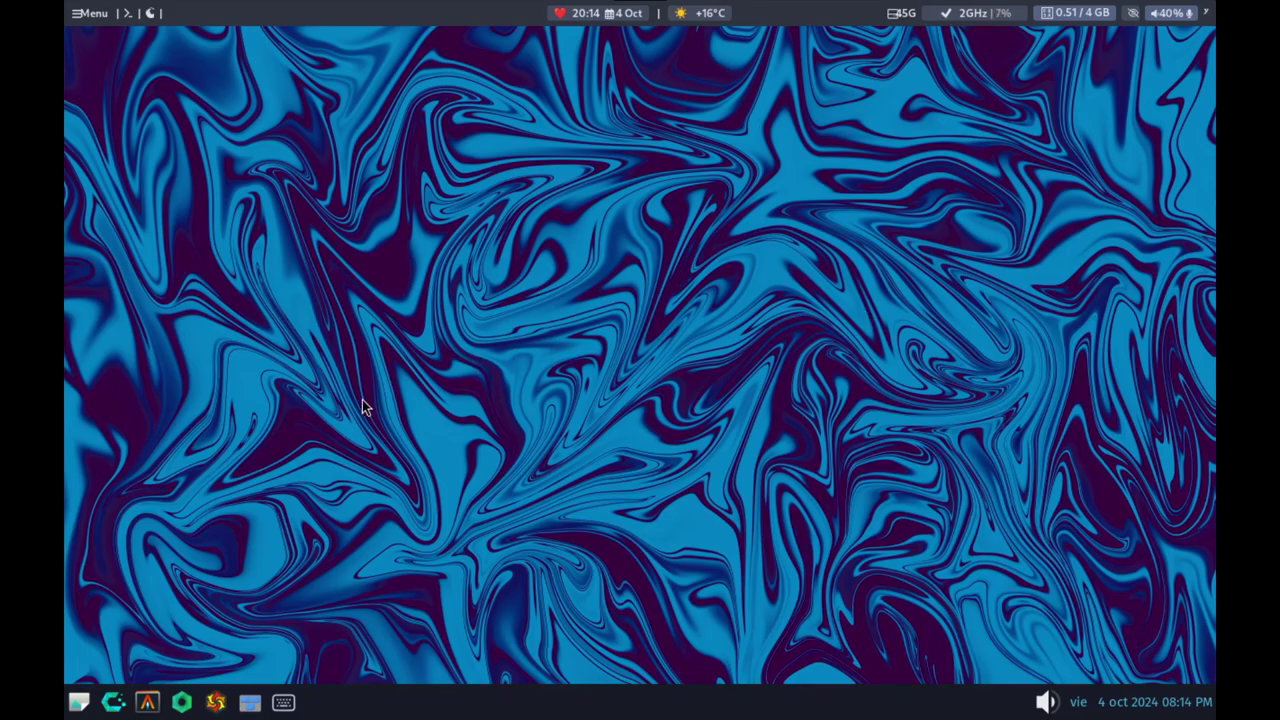
{"action": "left_click", "coordinate": [78, 703]}
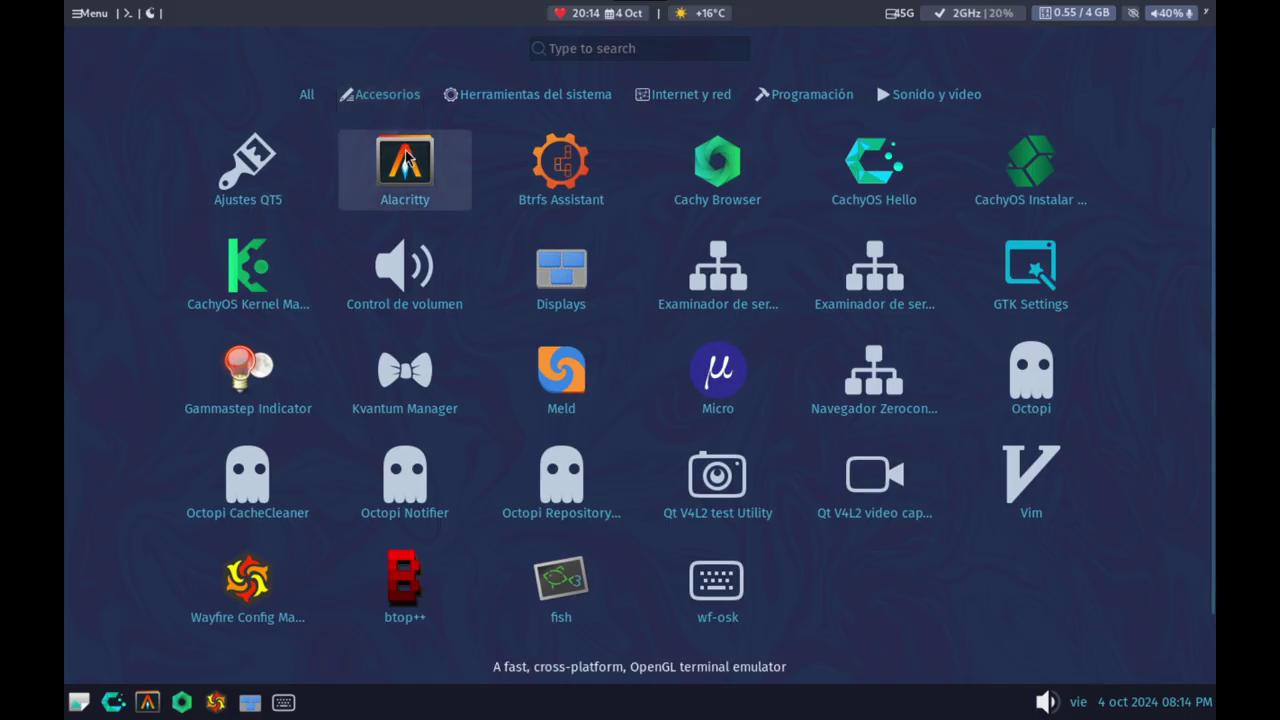
Launch Alacritty, maximize its fastfetch system report, then close the terminal.
{"action": "left_click", "coordinate": [405, 160]}
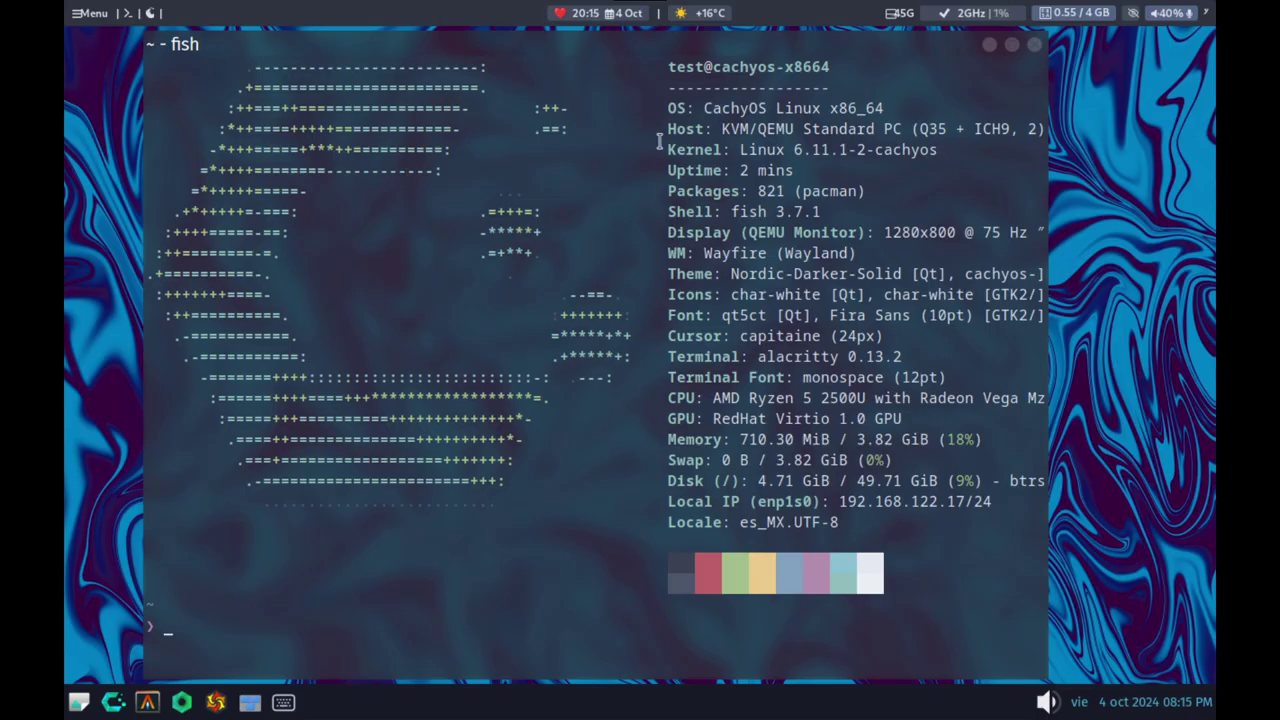
{"action": "left_click", "coordinate": [1013, 46]}
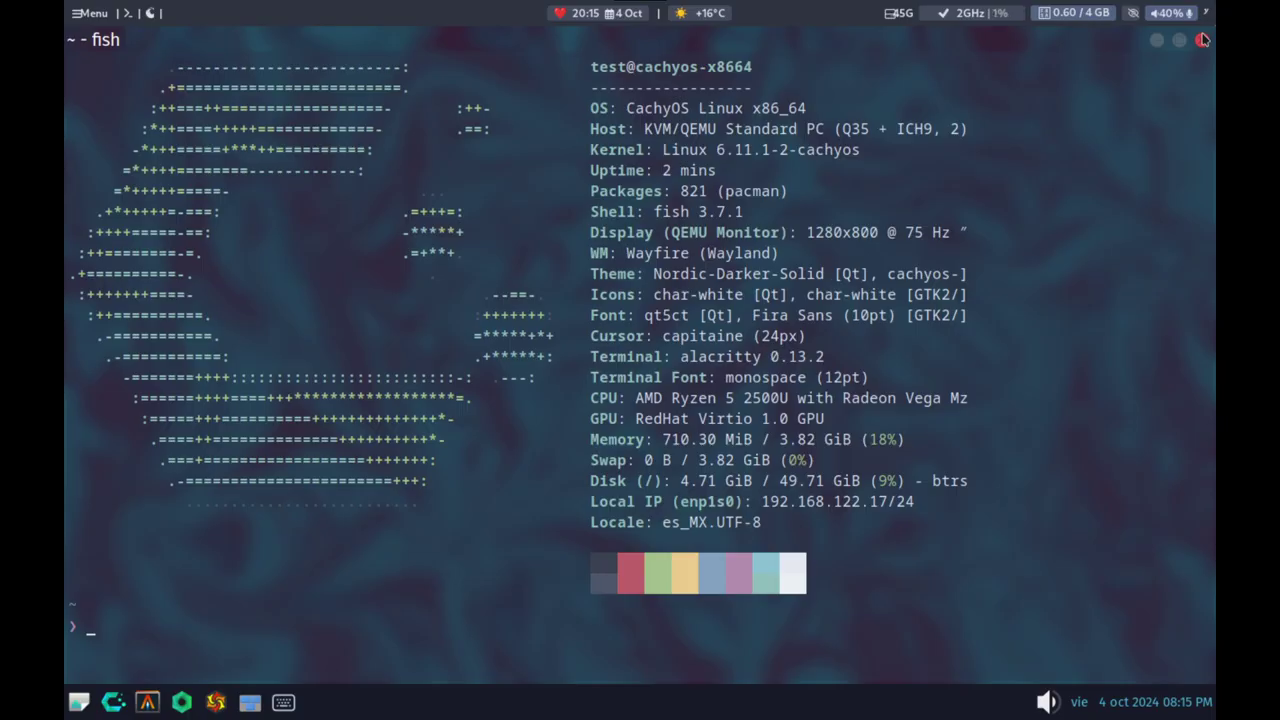
{"action": "left_click", "coordinate": [1202, 39]}
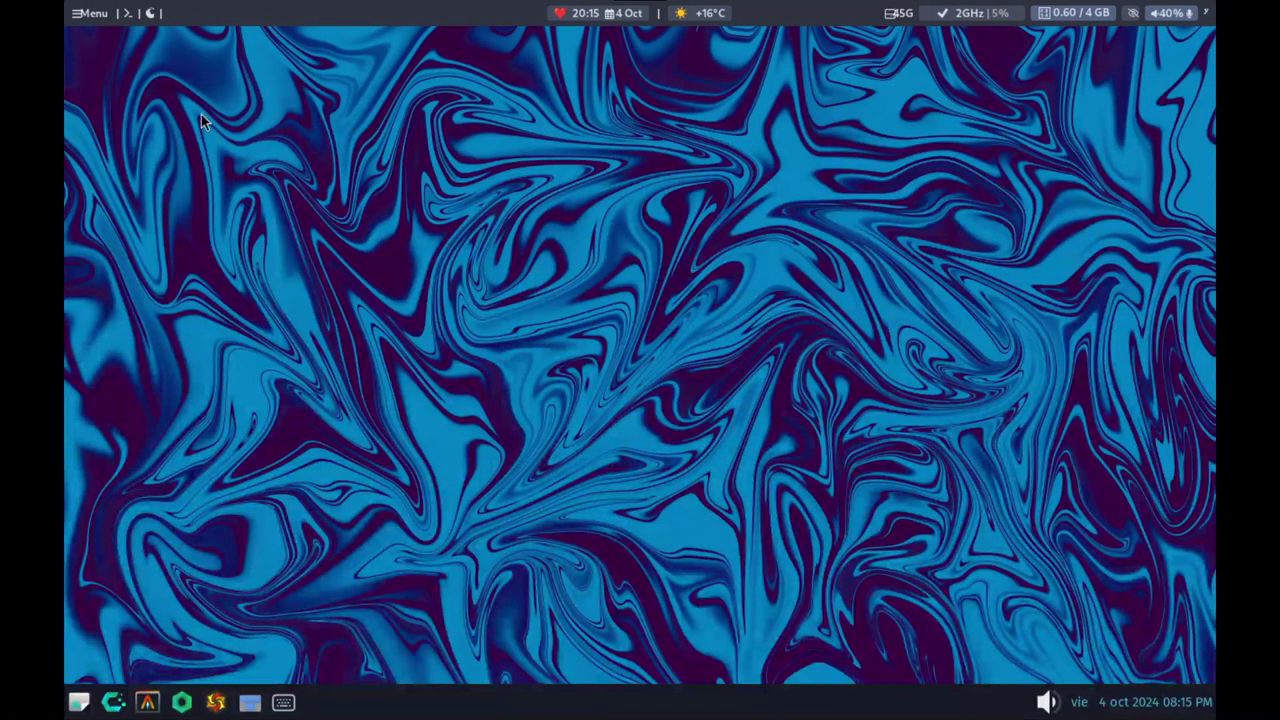
Browse the wofi application list with the arrow keys, then dismiss it with Escape.
{"action": "left_click", "coordinate": [82, 13]}
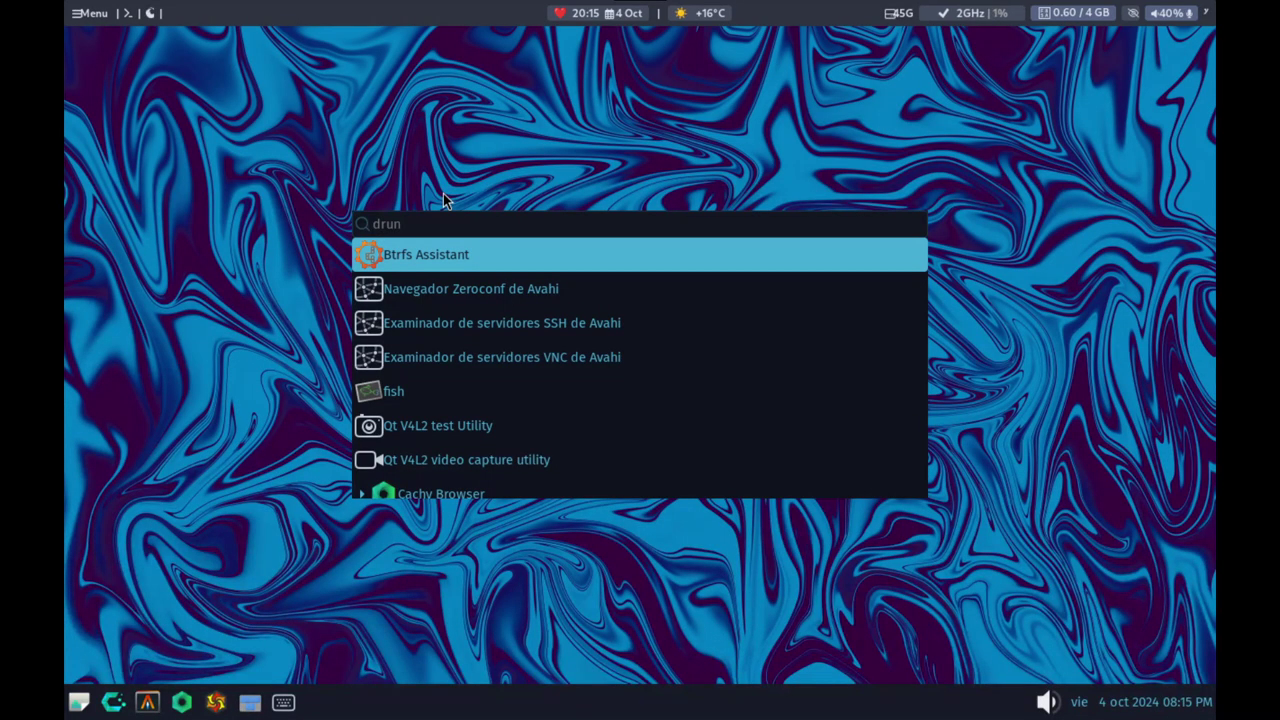
{"action": "key", "text": "Down"}
{"action": "key", "text": "Up"}
{"action": "key", "text": "Down"}
{"action": "key", "text": "Down"}
{"action": "key", "text": "Down"}
{"action": "key", "text": "Down"}
{"action": "key", "text": "Down"}
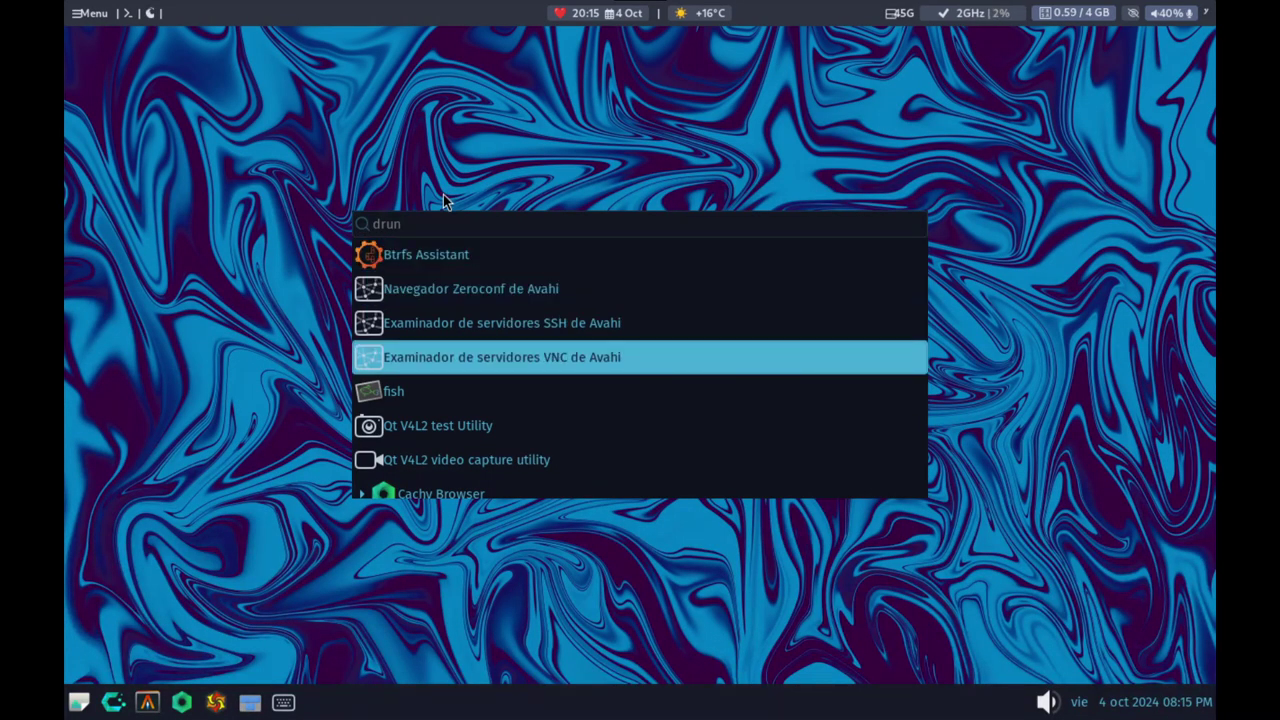
{"action": "key", "text": "Down"}
{"action": "key", "text": "Down"}
{"action": "key", "text": "Down"}
{"action": "key", "text": "Down"}
{"action": "key", "text": "Down"}
{"action": "key", "text": "Down"}
{"action": "key", "text": "Down"}
{"action": "key", "text": "Down"}
{"action": "key", "text": "Down"}
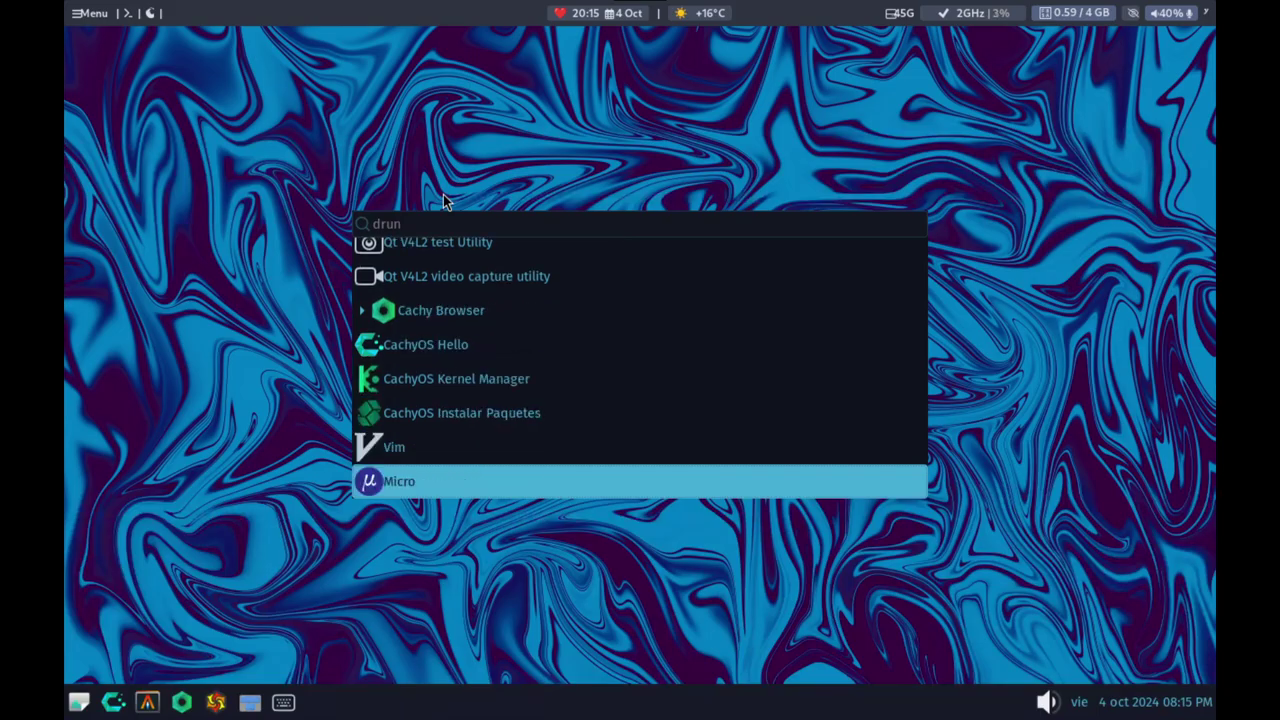
{"action": "key", "text": "Down"}
{"action": "key", "text": "Down"}
{"action": "key", "text": "Down"}
{"action": "key", "text": "Down"}
{"action": "key", "text": "Down"}
{"action": "key", "text": "Down"}
{"action": "key", "text": "Down"}
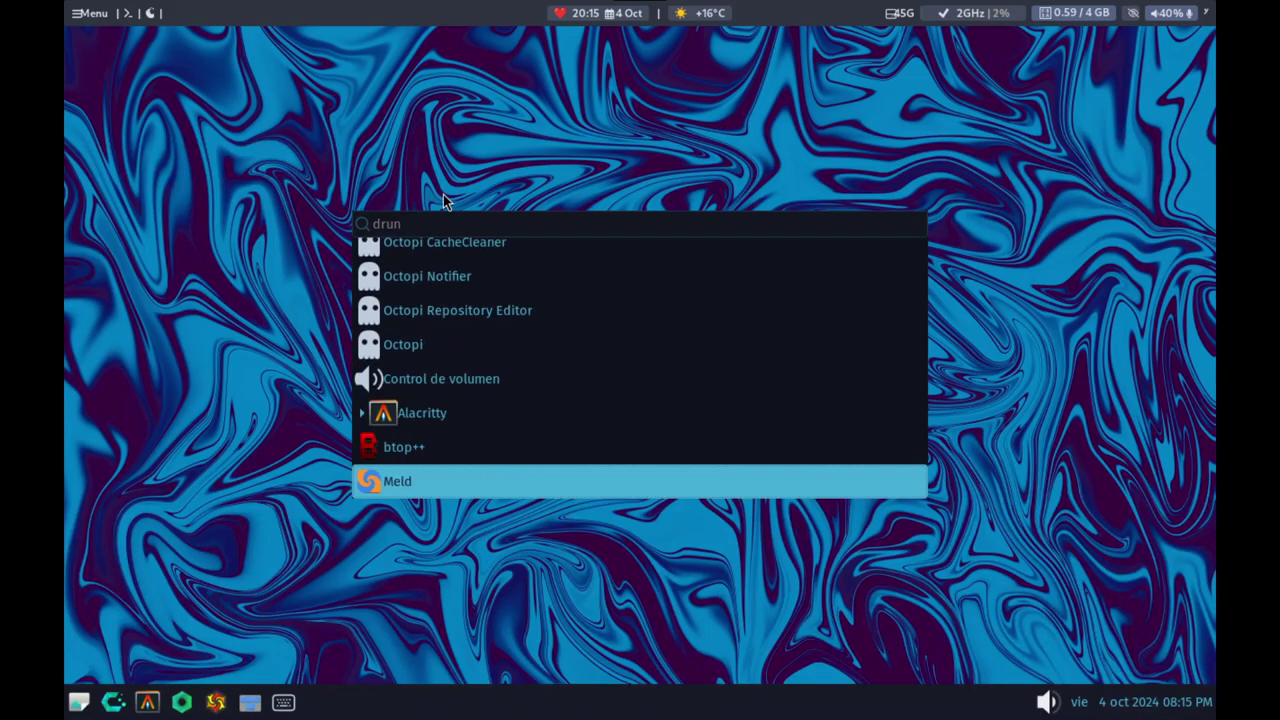
{"action": "key", "text": "Down"}
{"action": "key", "text": "Down"}
{"action": "key", "text": "Down"}
{"action": "key", "text": "Down"}
{"action": "key", "text": "Down"}
{"action": "key", "text": "Down"}
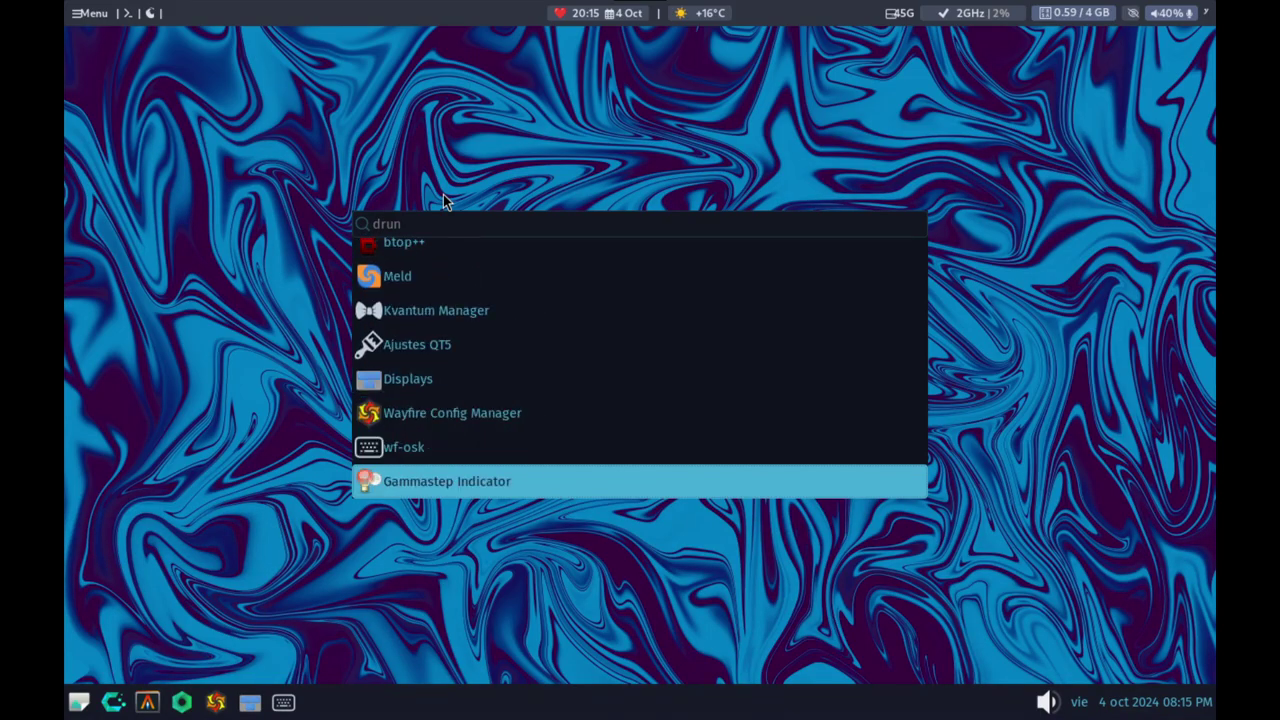
{"action": "key", "text": "Up"}
{"action": "key", "text": "Up"}
{"action": "key", "text": "Up"}
{"action": "key", "text": "Up"}
{"action": "key", "text": "Up"}
{"action": "key", "text": "Up"}
{"action": "key", "text": "Up"}
{"action": "key", "text": "Up"}
{"action": "key", "text": "Up"}
{"action": "key", "text": "Up"}
{"action": "key", "text": "Up"}
{"action": "key", "text": "Up"}
{"action": "key", "text": "Up"}
{"action": "key", "text": "Up"}
{"action": "key", "text": "Up"}
{"action": "key", "text": "Up"}
{"action": "key", "text": "Up"}
{"action": "key", "text": "Up"}
{"action": "key", "text": "Up"}
{"action": "key", "text": "Up"}
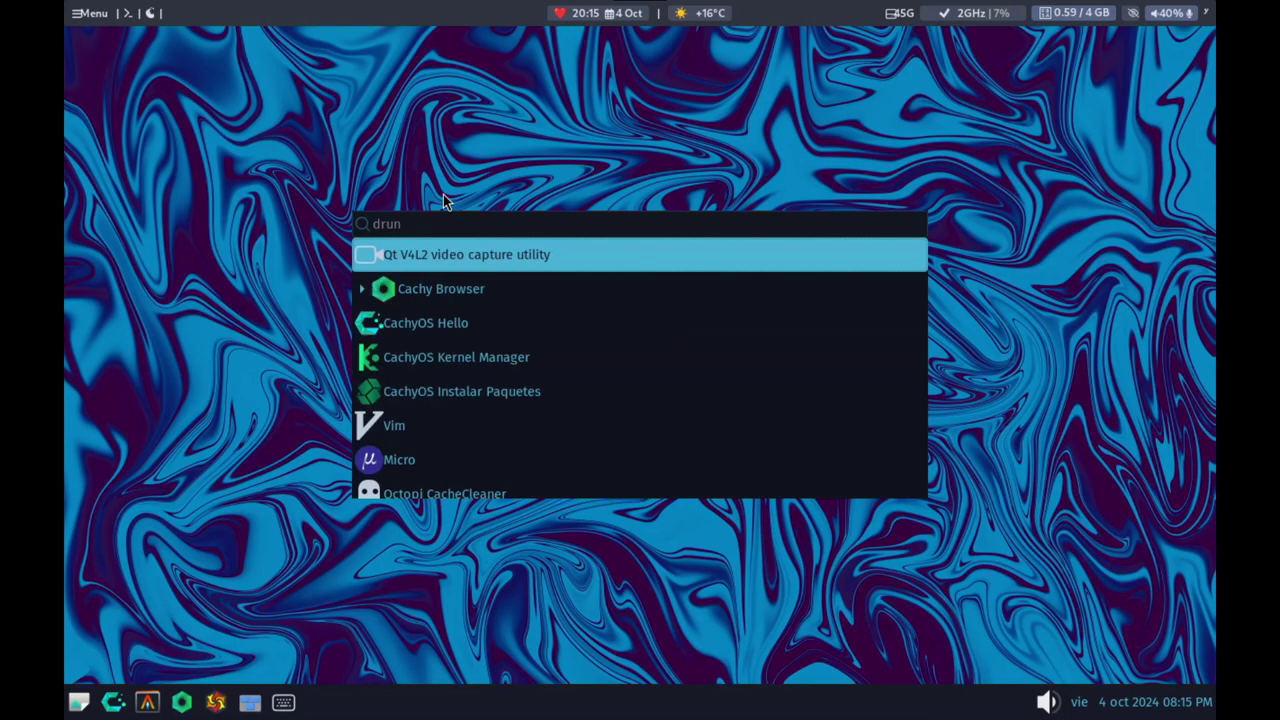
{"action": "key", "text": "Down"}
{"action": "key", "text": "Down"}
{"action": "key", "text": "Down"}
{"action": "key", "text": "Down"}
{"action": "key", "text": "Down"}
{"action": "key", "text": "Down"}
{"action": "key", "text": "Down"}
{"action": "key", "text": "Down"}
{"action": "key", "text": "Down"}
{"action": "key", "text": "Down"}
{"action": "key", "text": "Down"}
{"action": "key", "text": "Down"}
{"action": "key", "text": "Down"}
{"action": "key", "text": "Down"}
{"action": "key", "text": "Down"}
{"action": "key", "text": "Down"}
{"action": "key", "text": "Down"}
{"action": "key", "text": "Down"}
{"action": "key", "text": "Down"}
{"action": "key", "text": "Down"}
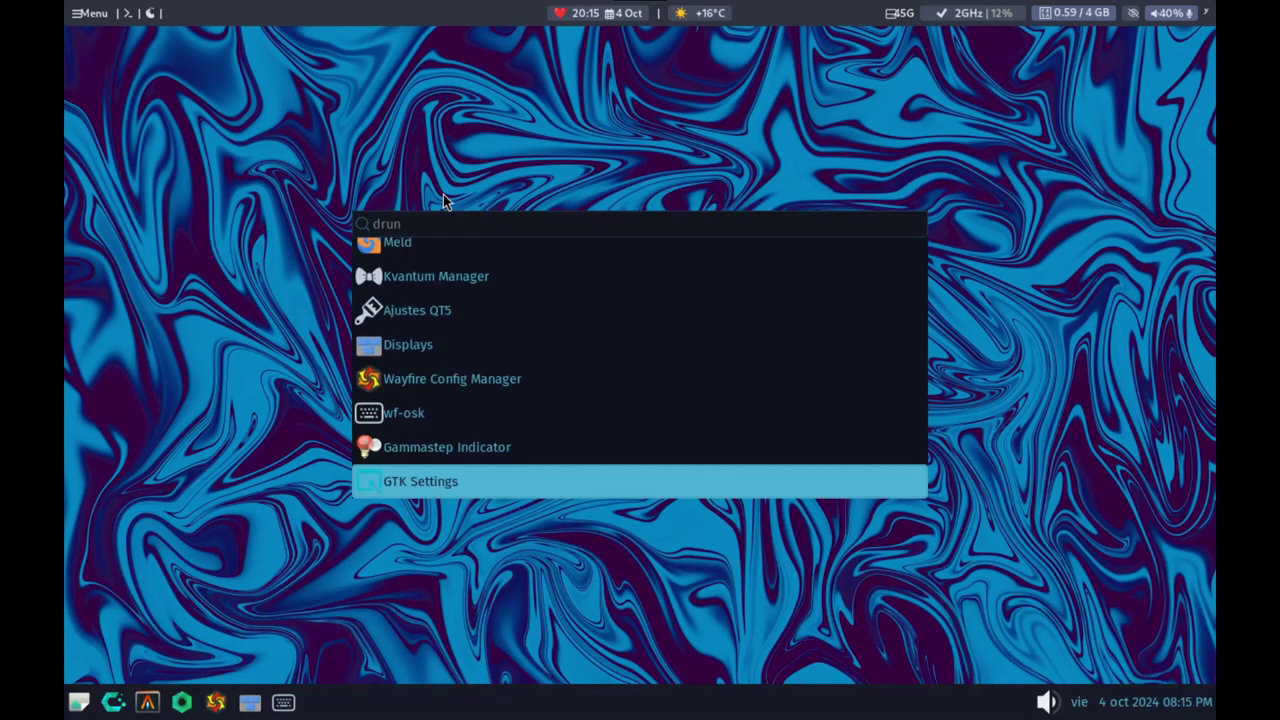
{"action": "key", "text": "Up"}
{"action": "key", "text": "Up"}
{"action": "key", "text": "Up"}
{"action": "key", "text": "Up"}
{"action": "key", "text": "Up"}
{"action": "key", "text": "Up"}
{"action": "key", "text": "Up"}
{"action": "key", "text": "Up"}
{"action": "key", "text": "Up"}
{"action": "key", "text": "Up"}
{"action": "key", "text": "Up"}
{"action": "key", "text": "Up"}
{"action": "key", "text": "Up"}
{"action": "key", "text": "Up"}
{"action": "key", "text": "Up"}
{"action": "key", "text": "Up"}
{"action": "key", "text": "Up"}
{"action": "key", "text": "Up"}
{"action": "key", "text": "Up"}
{"action": "key", "text": "Up"}
{"action": "key", "text": "Up"}
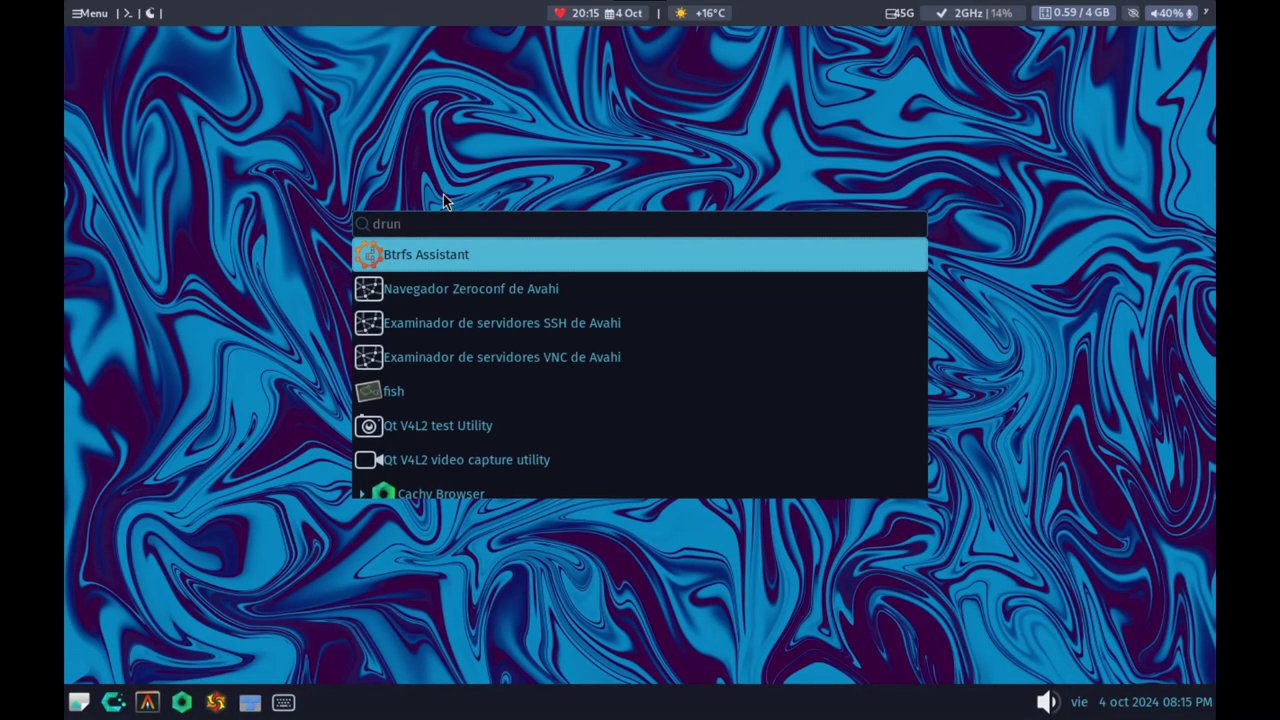
{"action": "key", "text": "Down"}
{"action": "key", "text": "Down"}
{"action": "key", "text": "Down"}
{"action": "key", "text": "Down"}
{"action": "key", "text": "Down"}
{"action": "key", "text": "Down"}
{"action": "key", "text": "Down"}
{"action": "key", "text": "Down"}
{"action": "key", "text": "Down"}
{"action": "key", "text": "Down"}
{"action": "key", "text": "Down"}
{"action": "key", "text": "Down"}
{"action": "key", "text": "Down"}
{"action": "key", "text": "Down"}
{"action": "key", "text": "Down"}
{"action": "key", "text": "Down"}
{"action": "key", "text": "Down"}
{"action": "key", "text": "Down"}
{"action": "key", "text": "Down"}
{"action": "key", "text": "Down"}
{"action": "key", "text": "Down"}
{"action": "key", "text": "Down"}
{"action": "key", "text": "Down"}
{"action": "key", "text": "Down"}
{"action": "key", "text": "Down"}
{"action": "key", "text": "Down"}
{"action": "key", "text": "Down"}
{"action": "key", "text": "Up"}
{"action": "key", "text": "Up"}
{"action": "key", "text": "Up"}
{"action": "key", "text": "Up"}
{"action": "key", "text": "Up"}
{"action": "key", "text": "Up"}
{"action": "key", "text": "Up"}
{"action": "key", "text": "Up"}
{"action": "key", "text": "Up"}
{"action": "key", "text": "Up"}
{"action": "key", "text": "Up"}
{"action": "key", "text": "Up"}
{"action": "key", "text": "Up"}
{"action": "key", "text": "Up"}
{"action": "key", "text": "Up"}
{"action": "key", "text": "Up"}
{"action": "key", "text": "Up"}
{"action": "key", "text": "Up"}
{"action": "key", "text": "Up"}
{"action": "key", "text": "Up"}
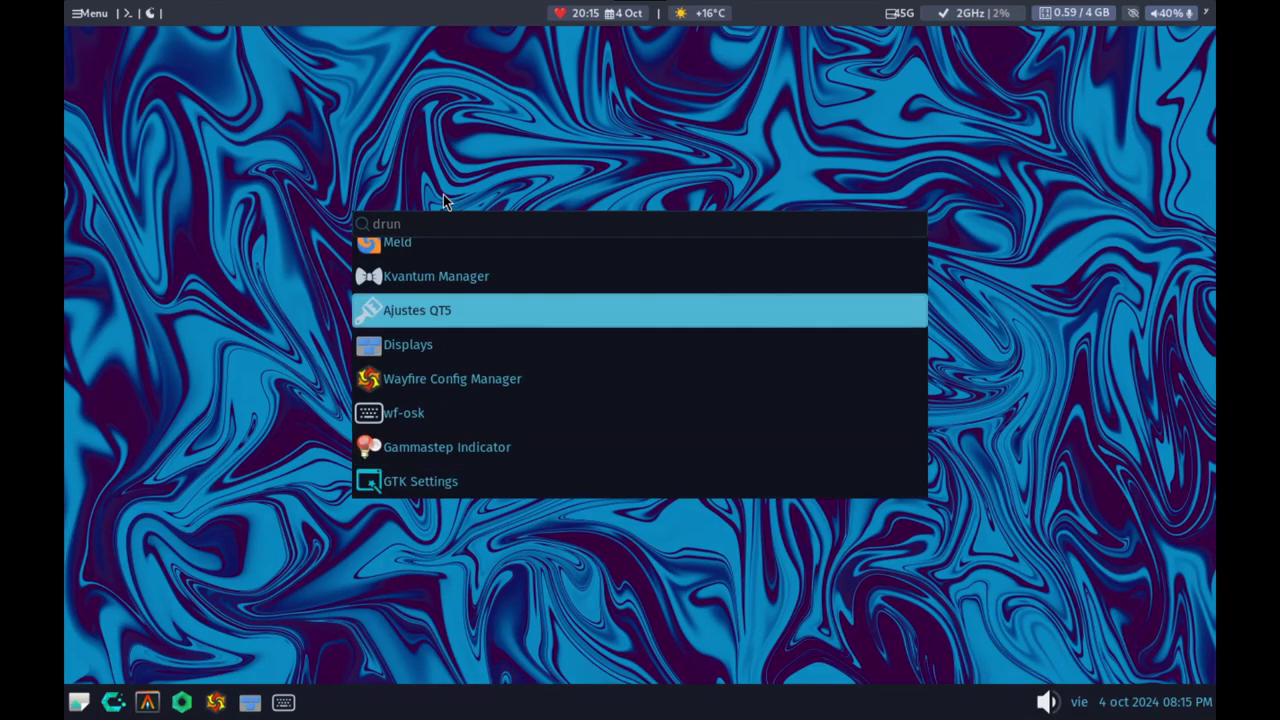
{"action": "key", "text": "Down"}
{"action": "key", "text": "Up"}
{"action": "key", "text": "Up"}
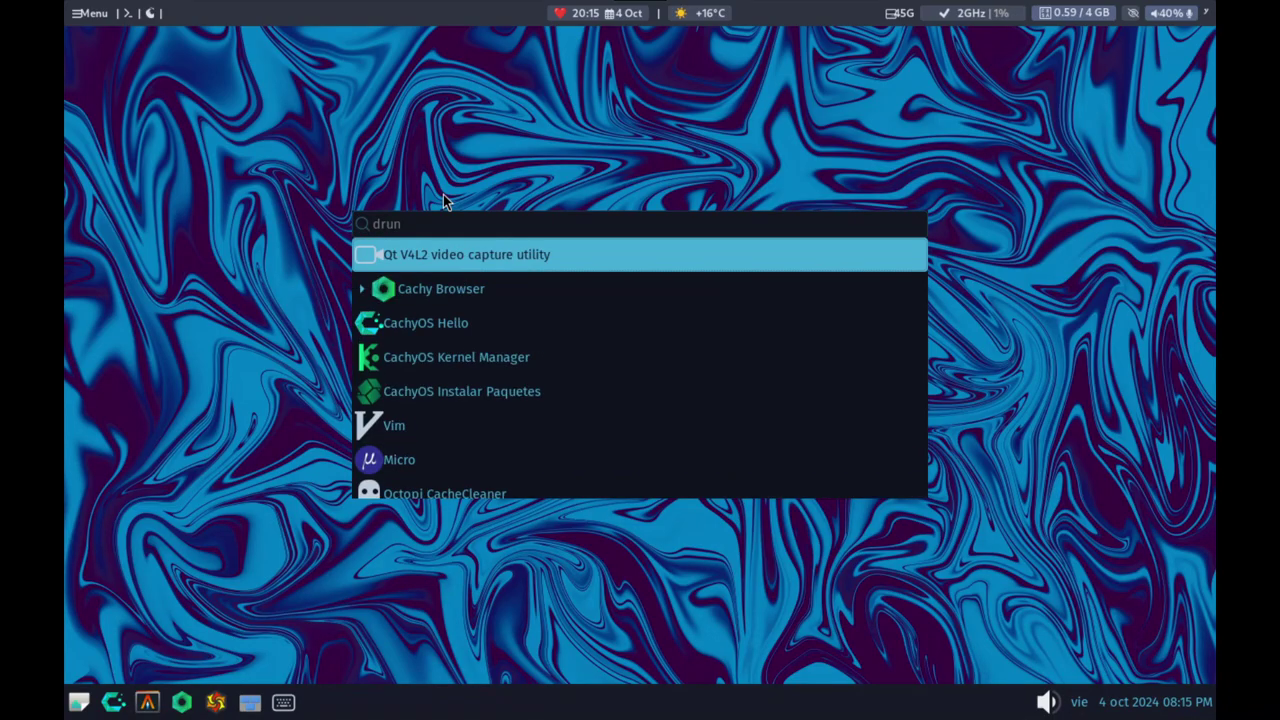
{"action": "key", "text": "Escape"}
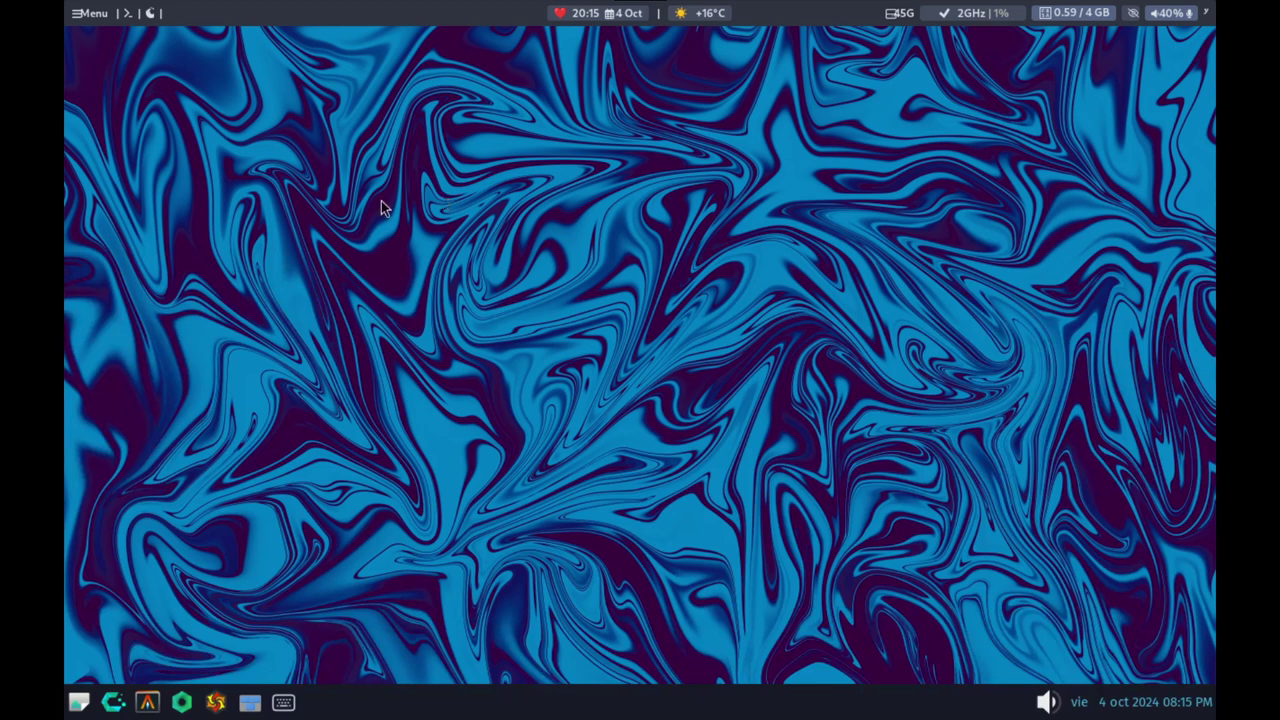
Open a new Alacritty terminal from the taskbar and clear its system summary.
{"action": "left_click", "coordinate": [145, 703]}
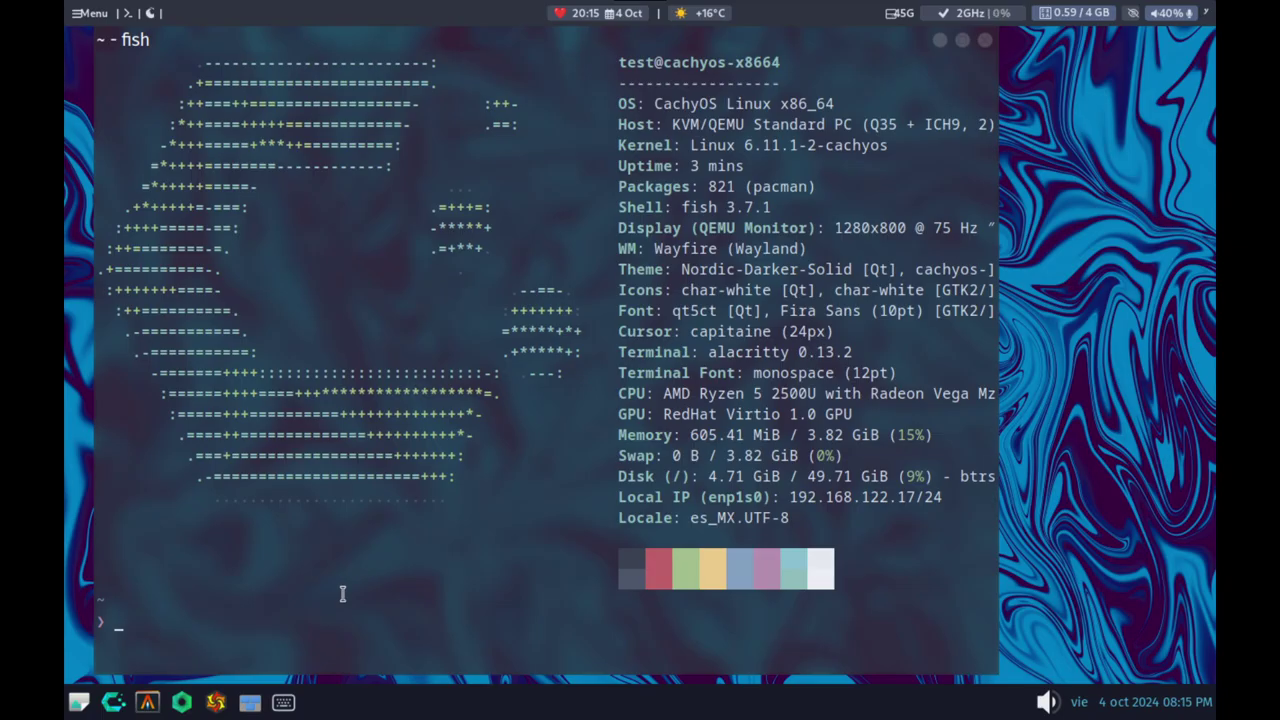
{"action": "type", "text": "clear"}
{"action": "key", "text": "Return"}
Change into the ~/.config directory, accepting the .config/ autosuggestion.
{"action": "type", "text": "cd"}
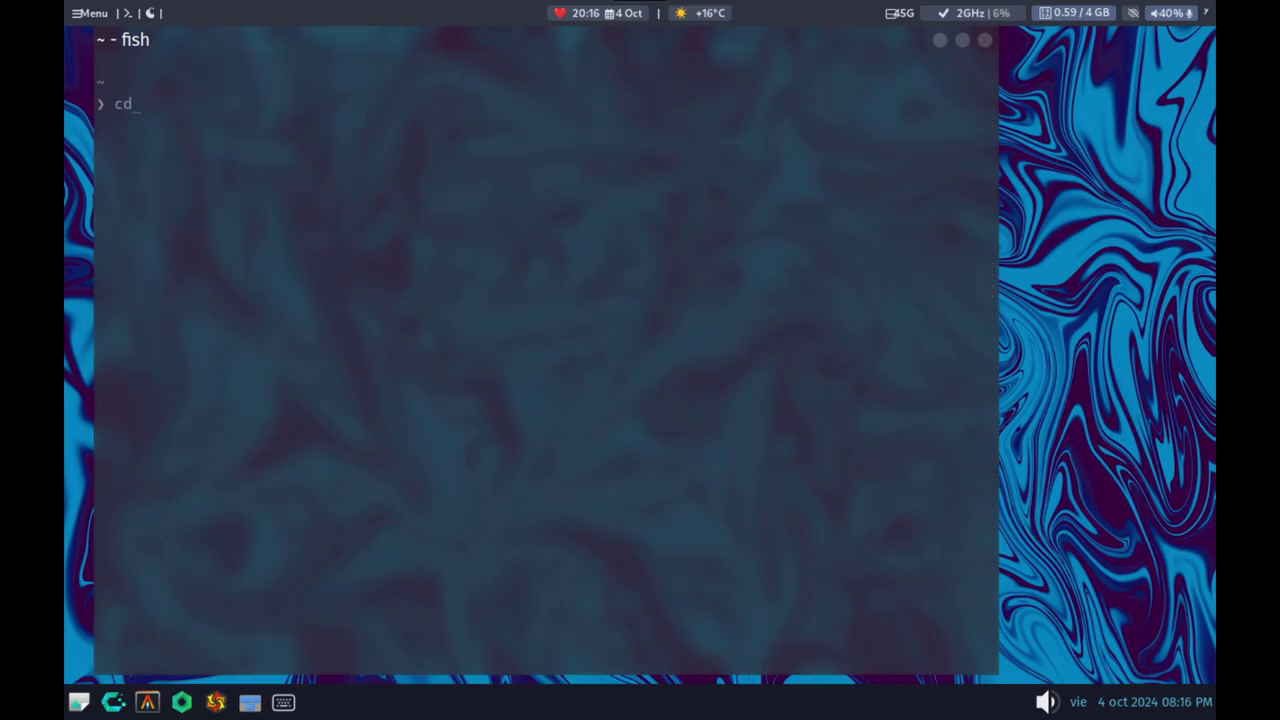
{"action": "type", "text": " &"}
{"action": "key", "text": "BackSpace"}
{"action": "type", "text": "/c"}
{"action": "type", "text": "onfig"}
{"action": "key", "text": "BackSpace"}
{"action": "key", "text": "BackSpace"}
{"action": "key", "text": "BackSpace"}
{"action": "key", "text": "BackSpace"}
{"action": "key", "text": "BackSpace"}
{"action": "key", "text": "BackSpace"}
{"action": "key", "text": "BackSpace"}
{"action": "type", "text": "~/"}
{"action": "key", "text": "BackSpace"}
{"action": "key", "text": "BackSpace"}
{"action": "type", "text": "~/confi"}
{"action": "key", "text": "BackSpace"}
{"action": "key", "text": "BackSpace"}
{"action": "key", "text": "BackSpace"}
{"action": "key", "text": "BackSpace"}
{"action": "key", "text": "BackSpace"}
{"action": "type", "text": "C"}
{"action": "key", "text": "BackSpace"}
{"action": "key", "text": "BackSpace"}
{"action": "type", "text": "con"}
{"action": "key", "text": "Right"}
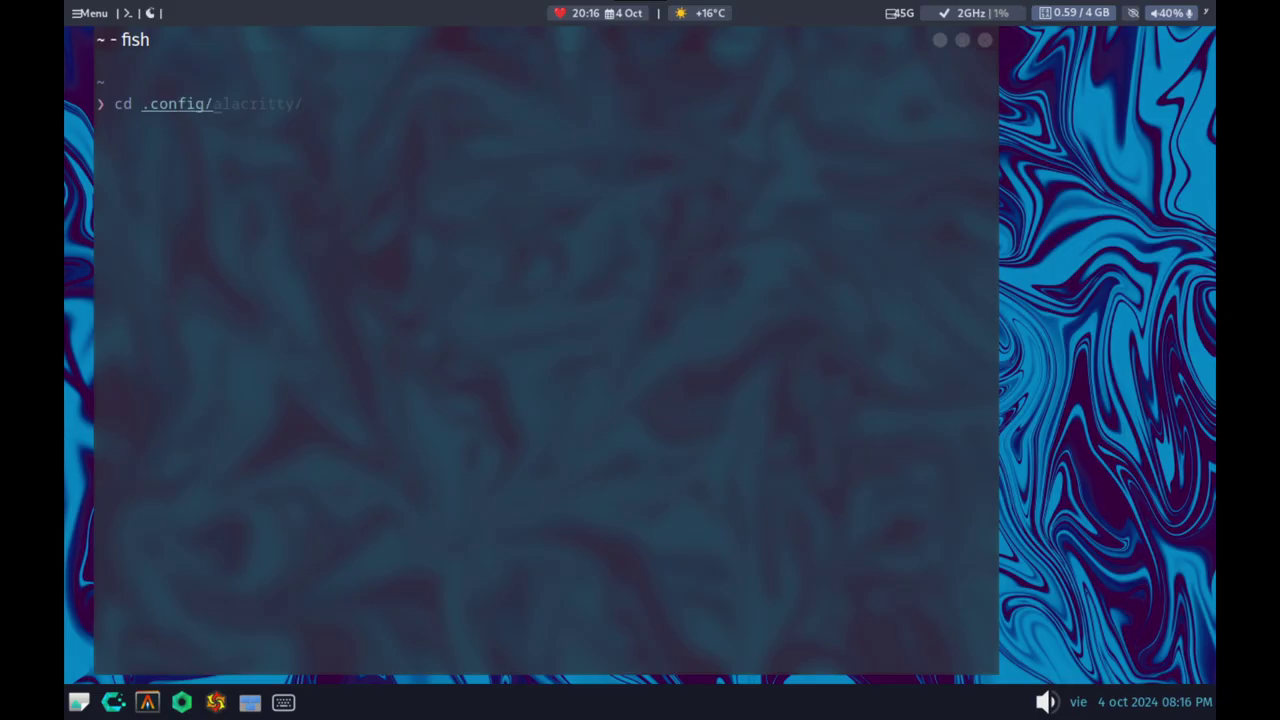
{"action": "key", "text": "Return"}
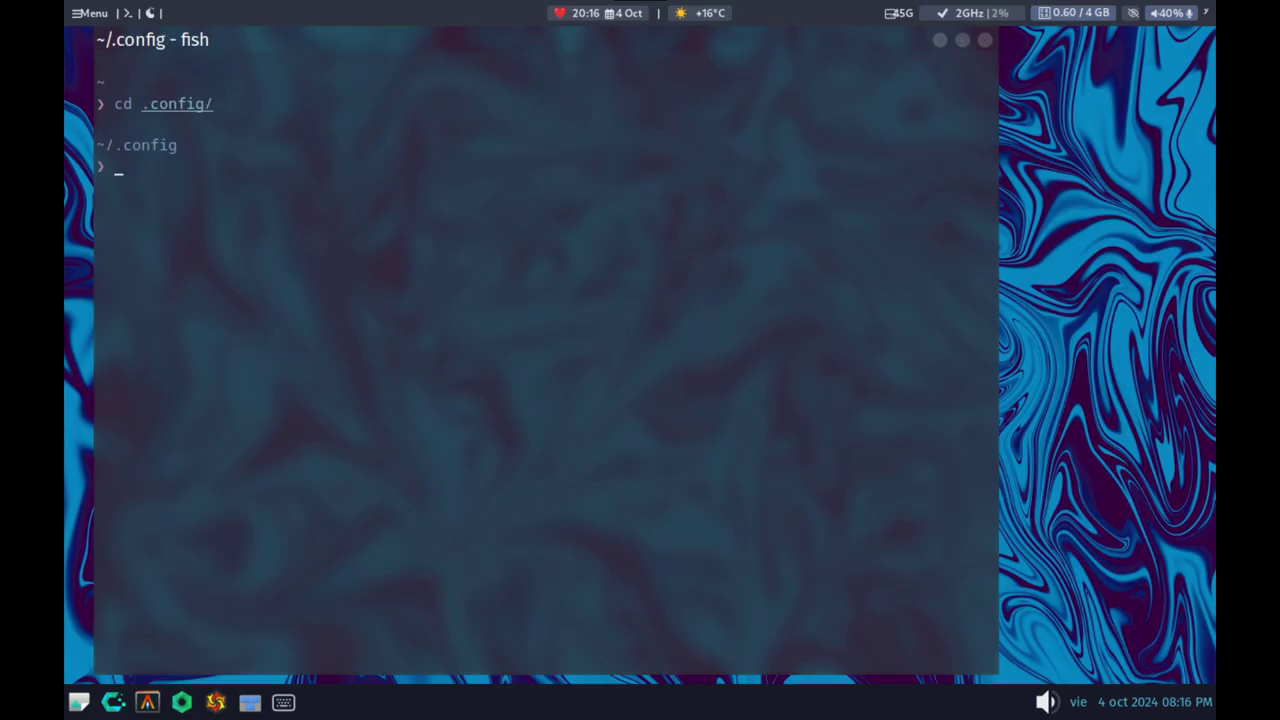
List the ~/.config contents, including wayfire.ini and wf-shell.ini.
{"action": "type", "text": "ls"}
{"action": "key", "text": "Return"}
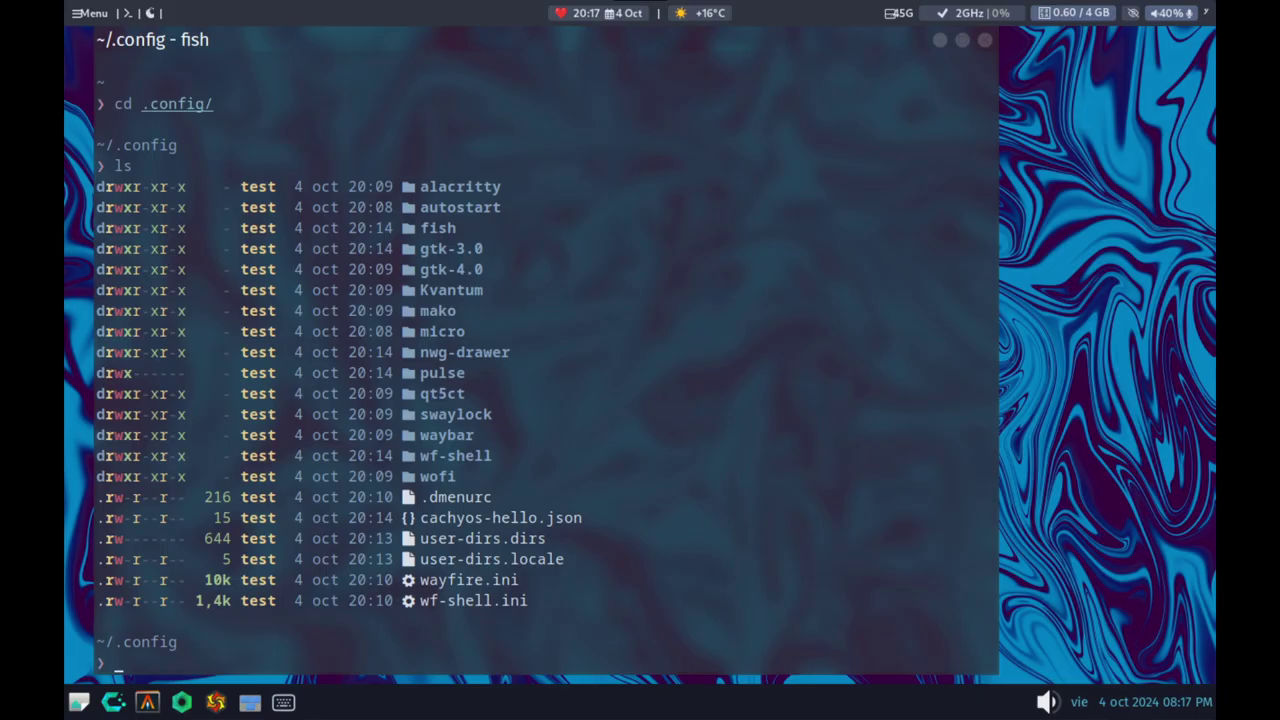
{"action": "key", "text": "super"}
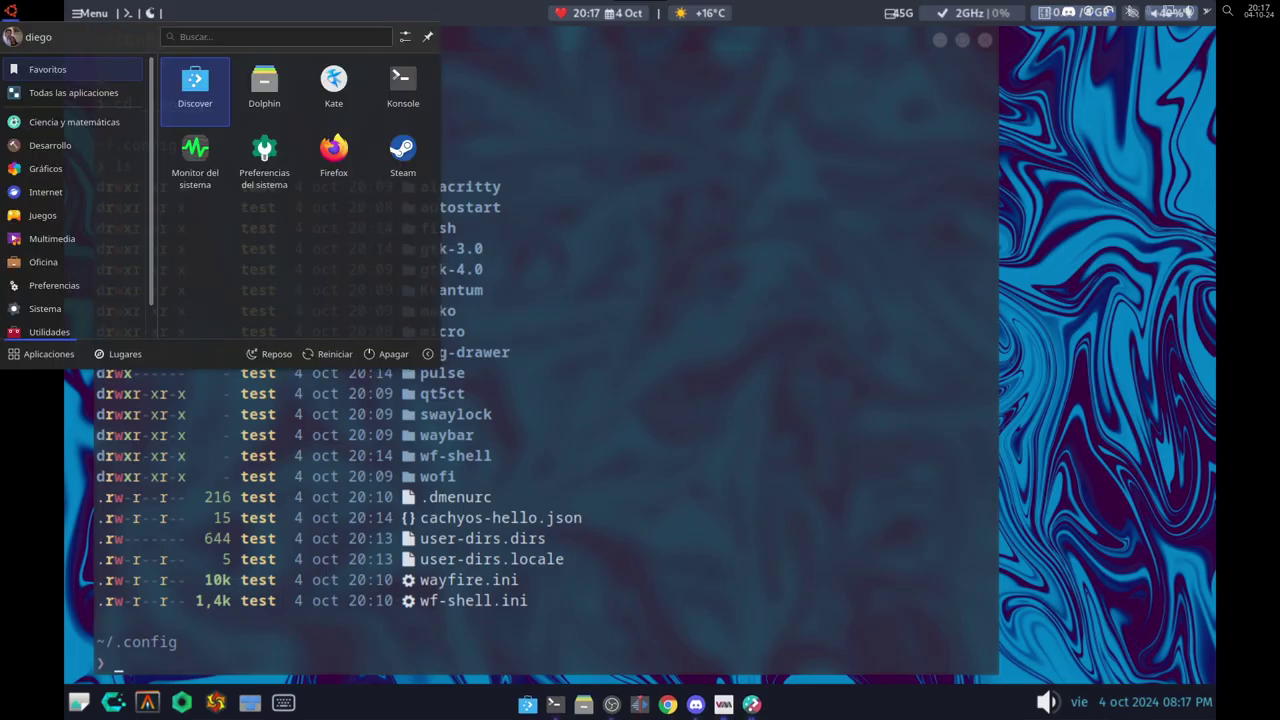
{"action": "left_click", "coordinate": [784, 390]}
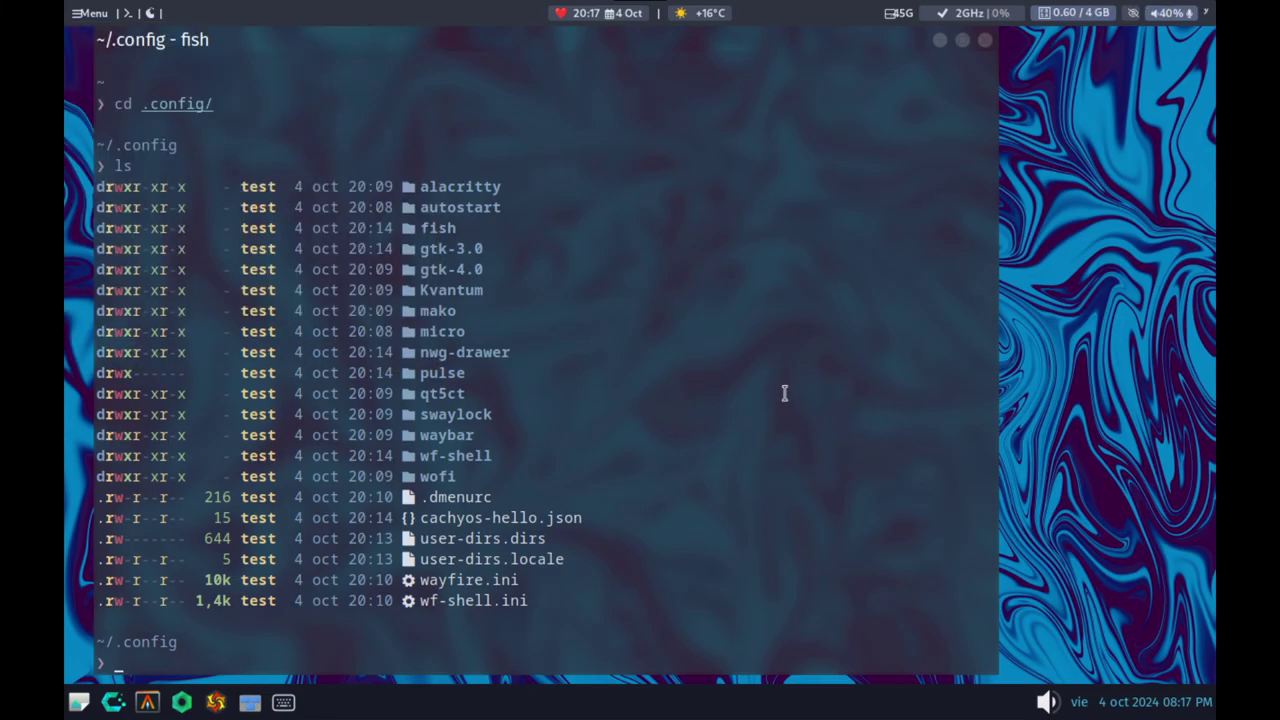
Minimize the terminal and open the application launcher from the top-panel Menu.
{"action": "key", "text": "super"}
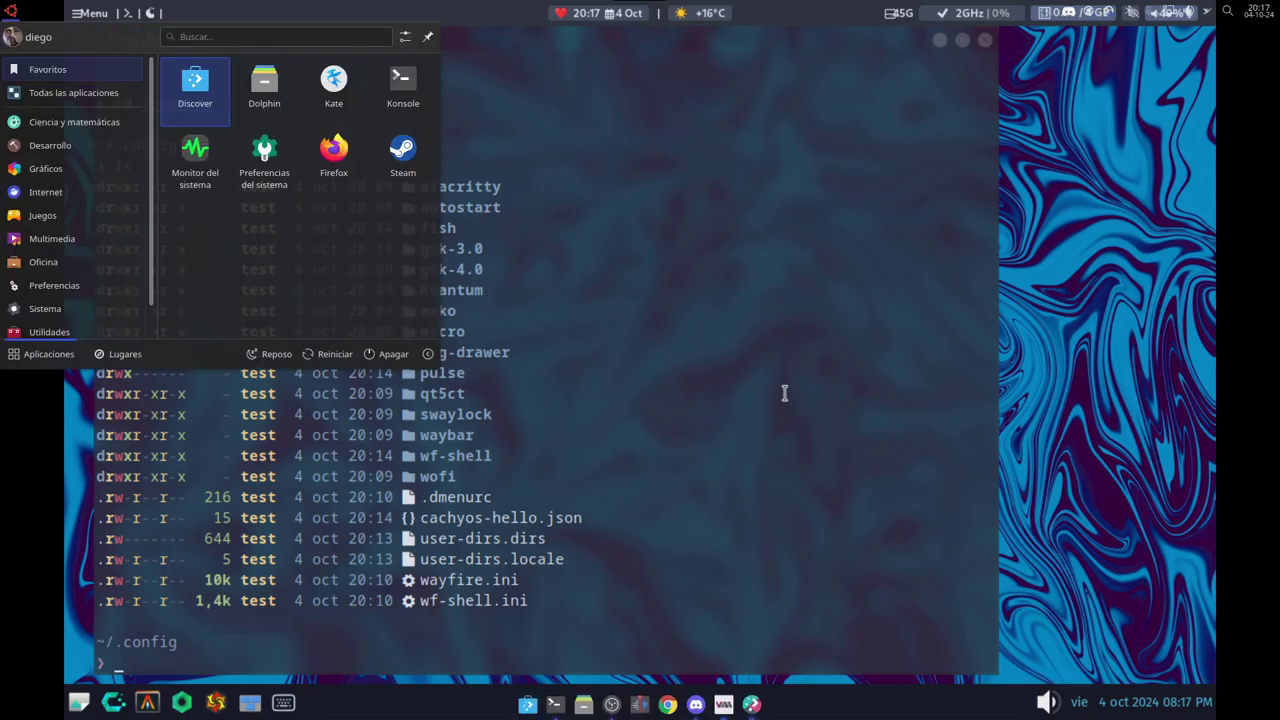
{"action": "key", "text": "super"}
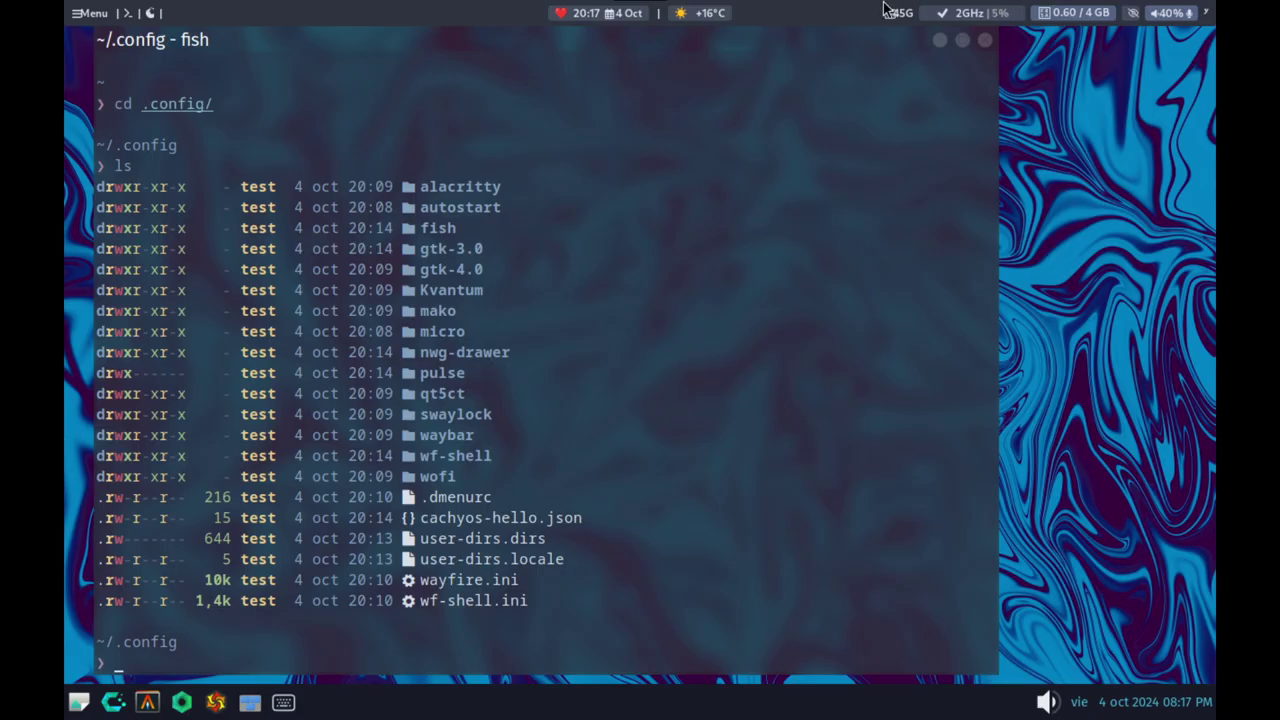
{"action": "left_click", "coordinate": [940, 40]}
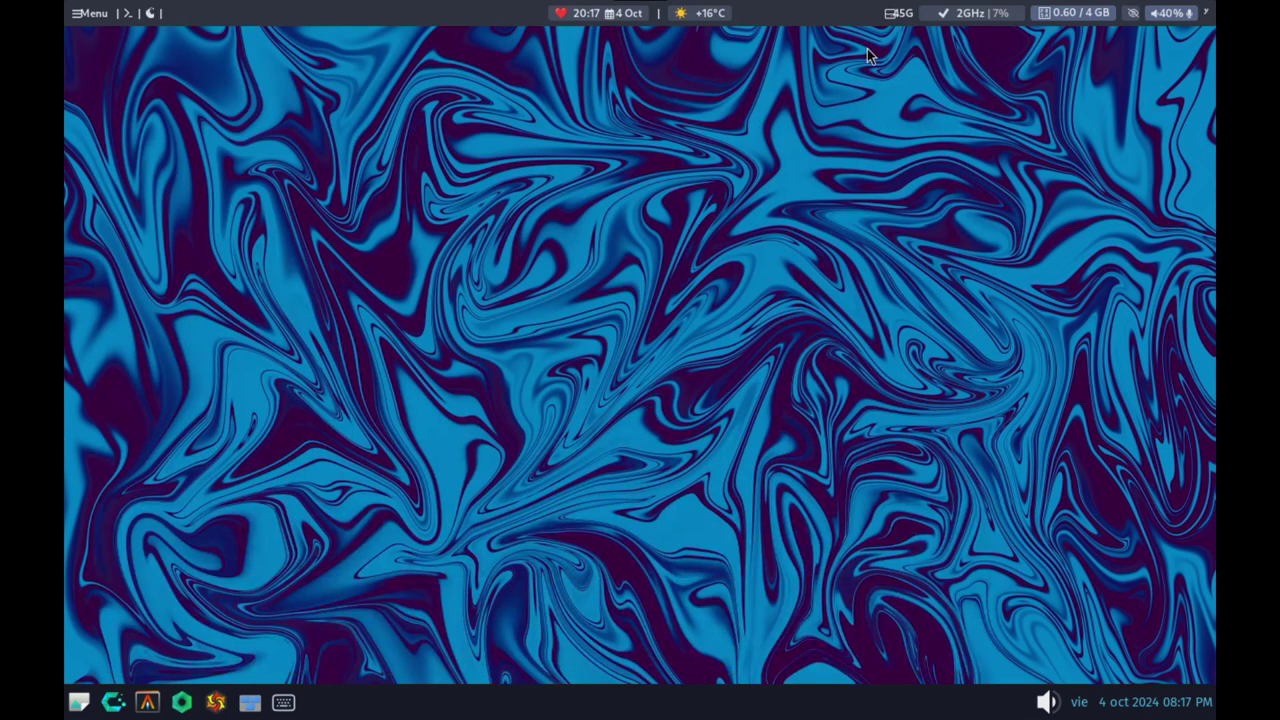
{"action": "left_click", "coordinate": [75, 12]}
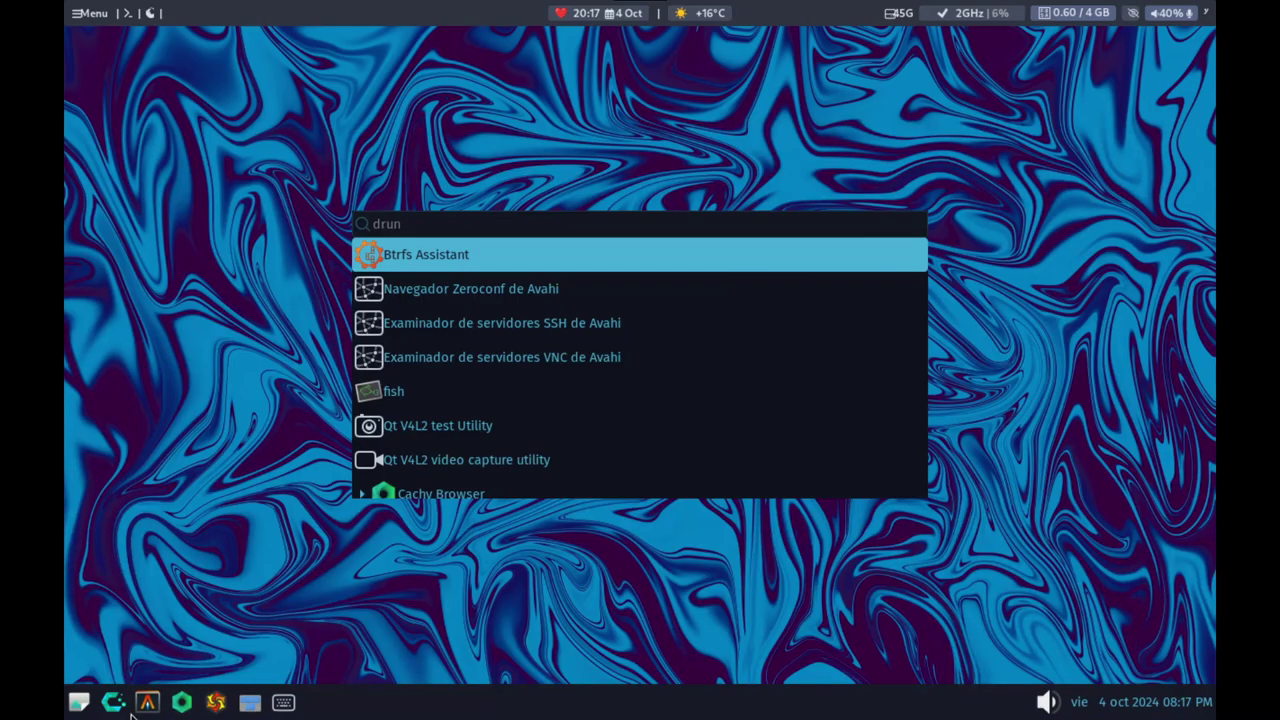
Open a fresh Alacritty terminal from the taskbar and dismiss the wofi list.
{"action": "left_click", "coordinate": [156, 694]}
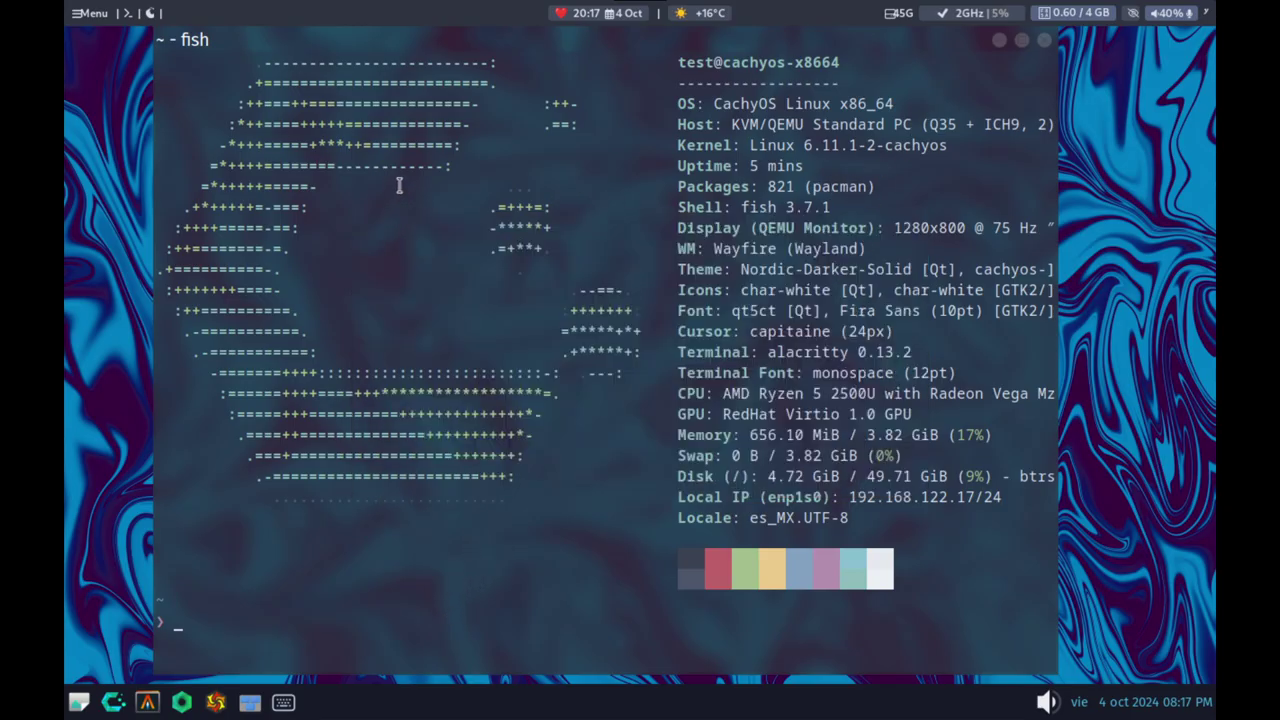
{"action": "left_click", "coordinate": [400, 186]}
Change into .config/ and list its contents with ls.
{"action": "type", "text": "cd .config/"}
{"action": "key", "text": "Return"}
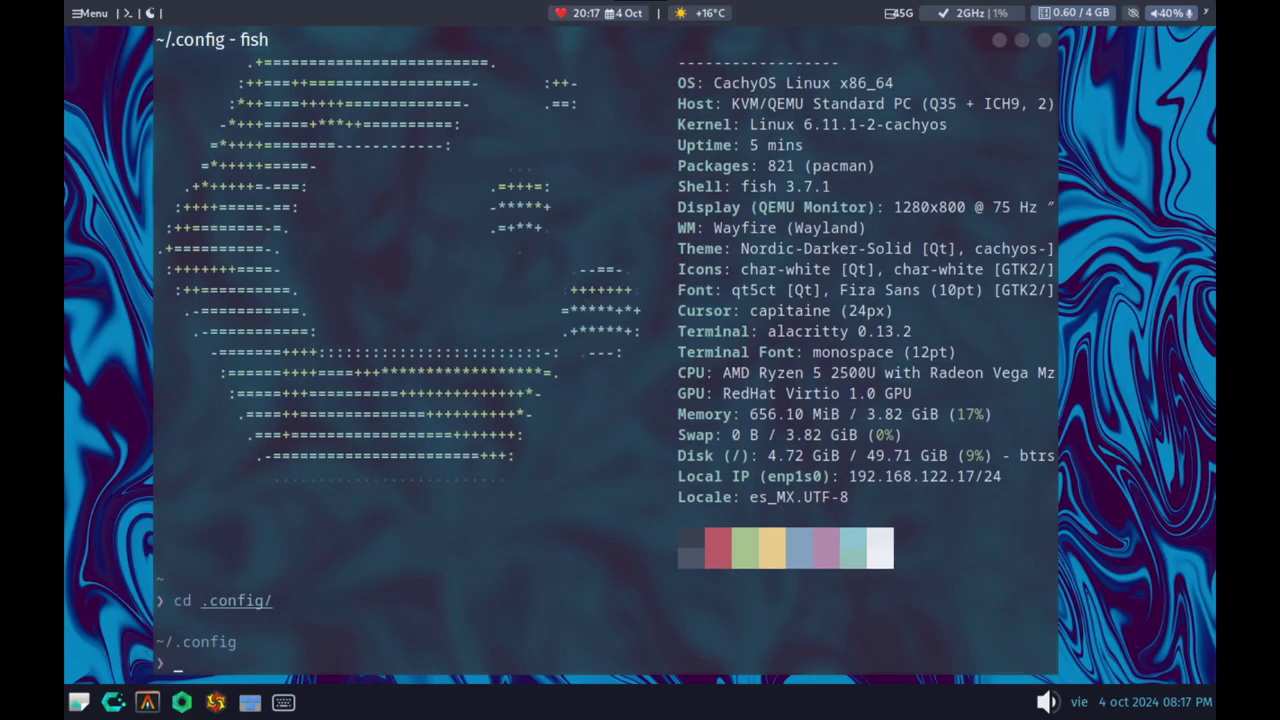
{"action": "type", "text": "ls"}
{"action": "key", "text": "Return"}
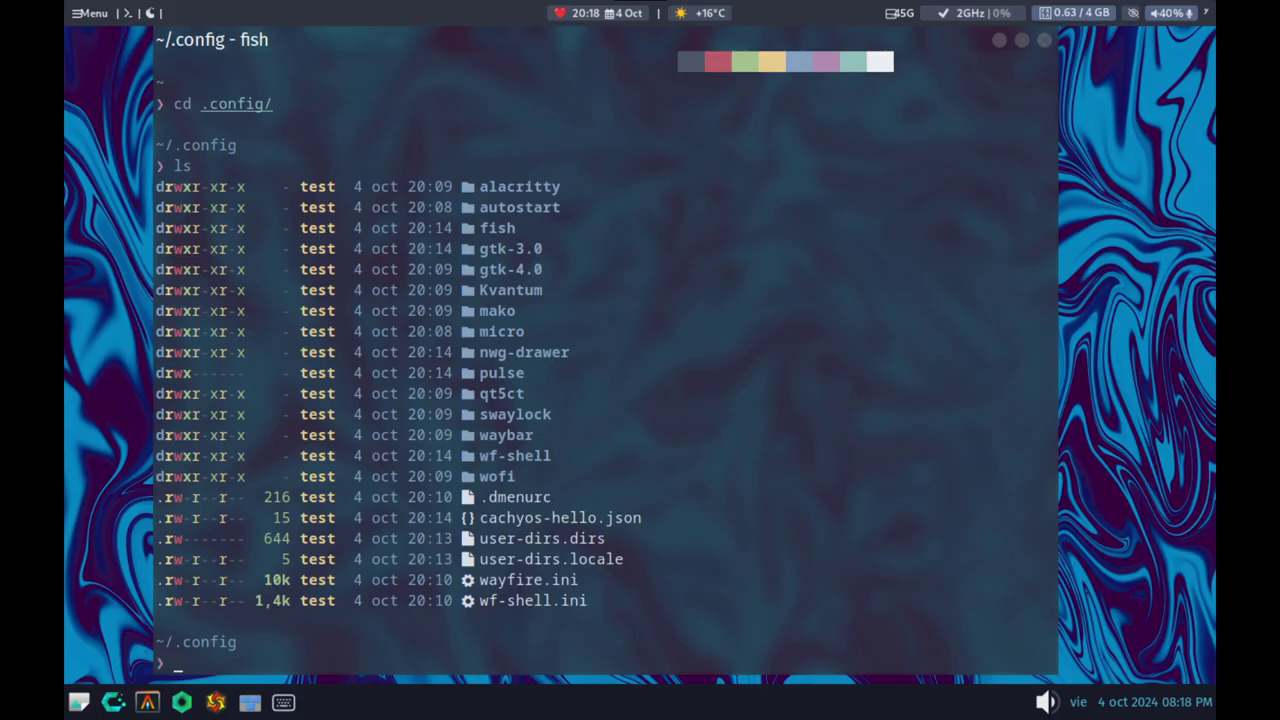
Begin typing 'cat wa' at the prompt to display wayfire.ini.
{"action": "type", "text": "cd ./w"}
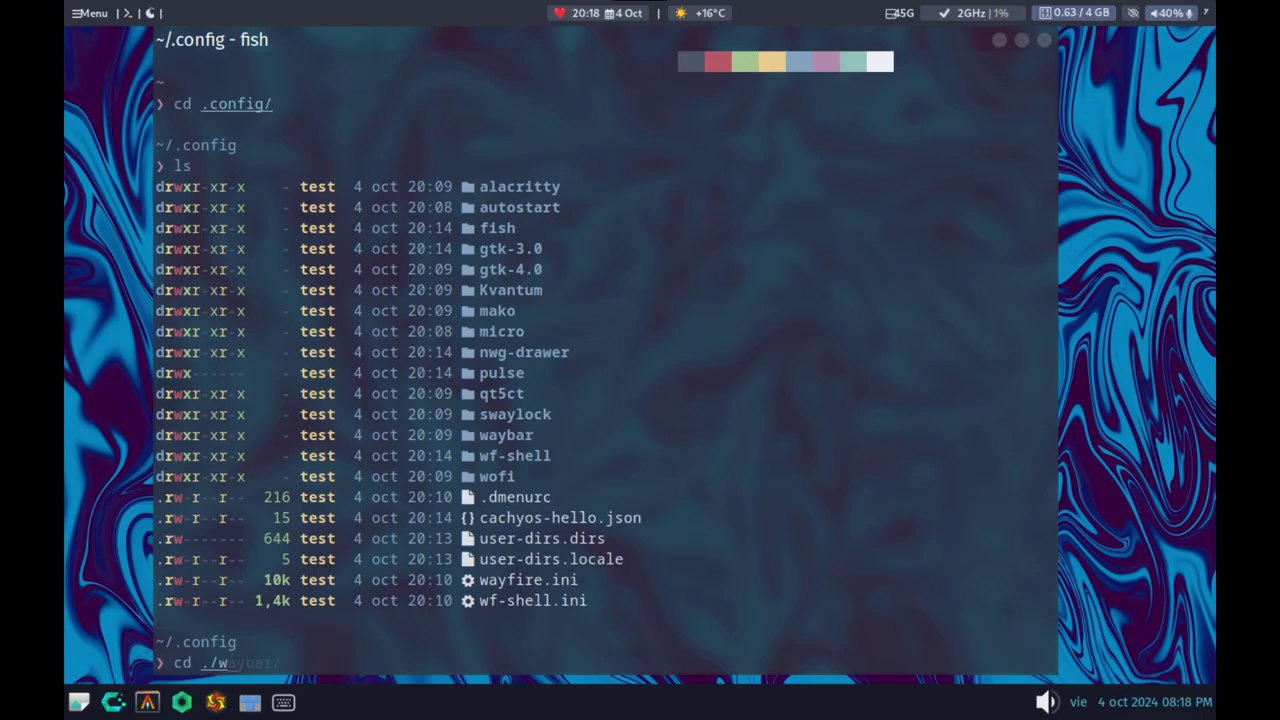
{"action": "type", "text": "a"}
{"action": "key", "text": "BackSpace"}
{"action": "key", "text": "BackSpace"}
{"action": "key", "text": "BackSpace"}
{"action": "key", "text": "BackSpace"}
{"action": "key", "text": "BackSpace"}
{"action": "key", "text": "BackSpace"}
{"action": "key", "text": "BackSpace"}
{"action": "type", "text": "cat wa"}
Complete the command to 'cat wayfire.ini' and print the file.
{"action": "type", "text": "f"}
{"action": "key", "text": "Tab"}
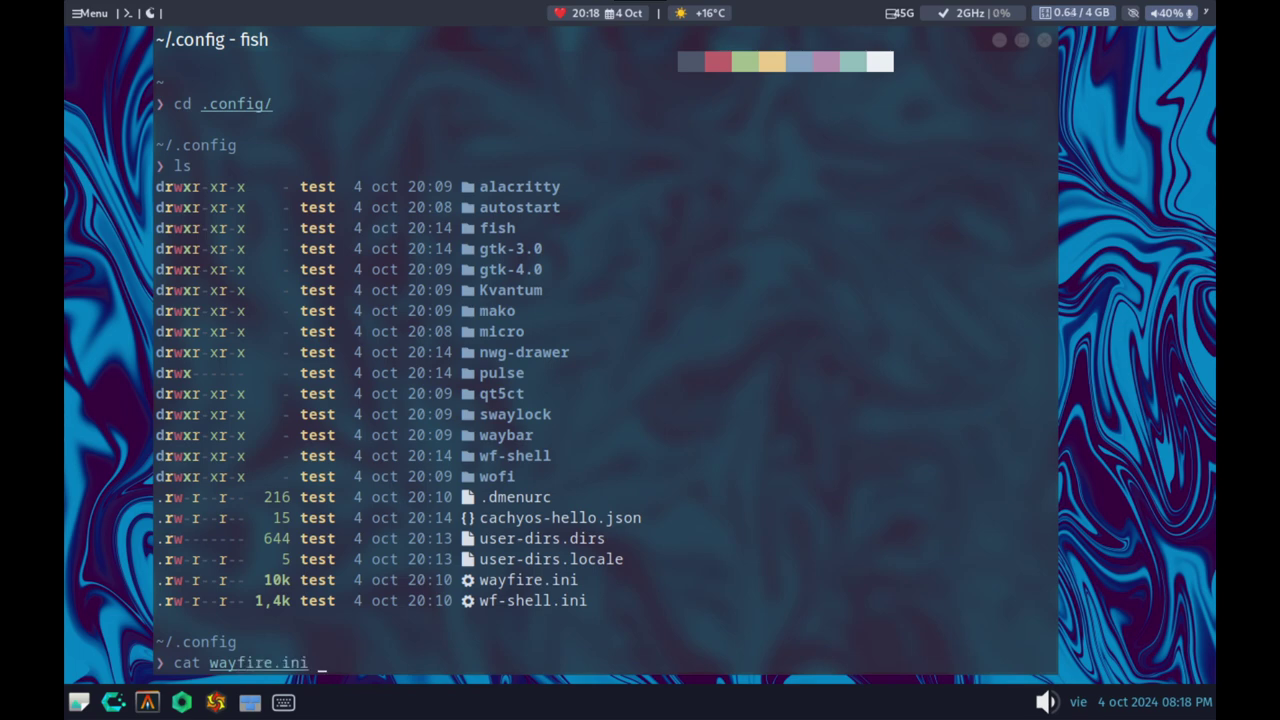
{"action": "key", "text": "Return"}
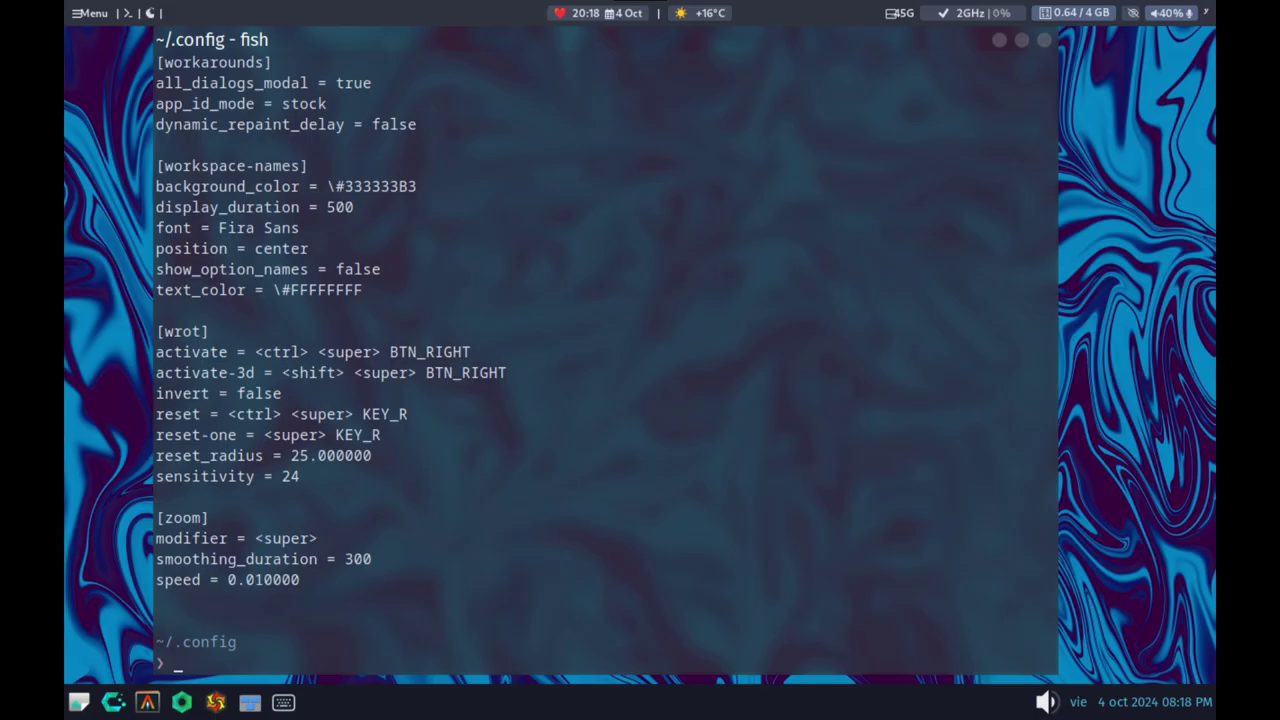
Scroll the output back up to the cat command and the [alpha] and [animate] sections.
{"action": "scroll", "coordinate": [445, 475], "scroll_direction": "up", "scroll_amount": 7}
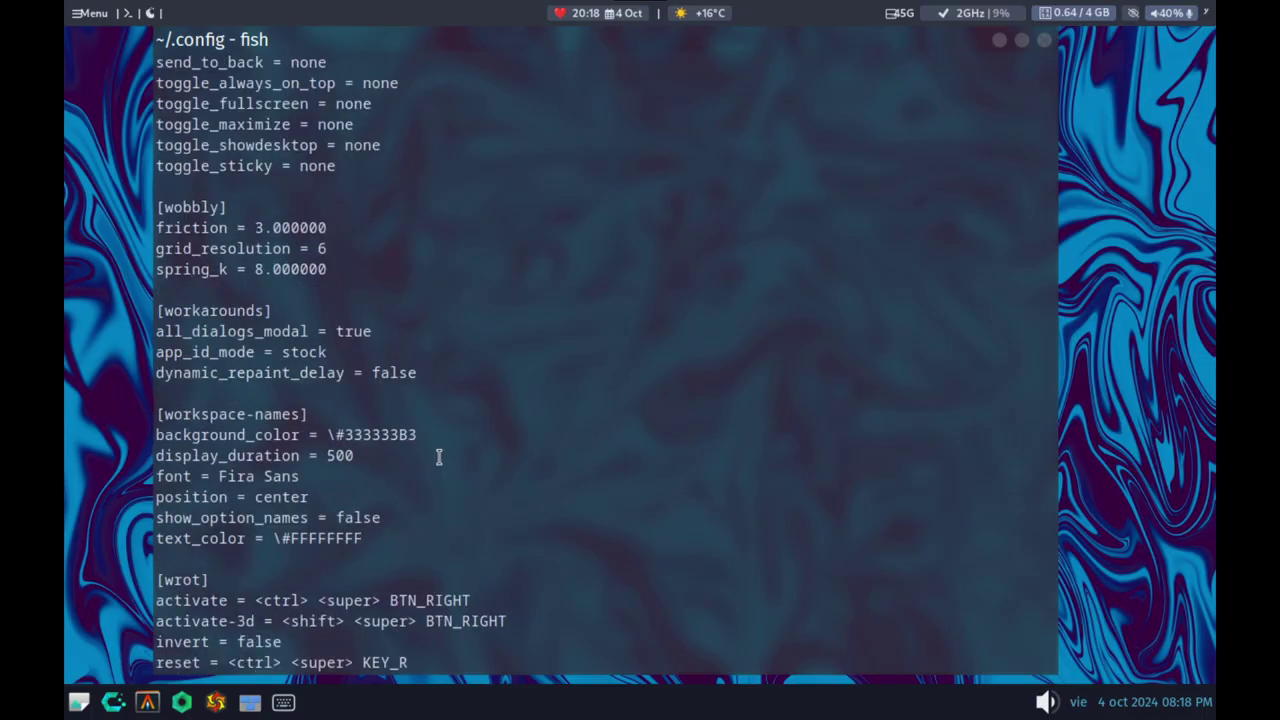
{"action": "scroll", "coordinate": [440, 459], "scroll_direction": "up", "scroll_amount": 18}
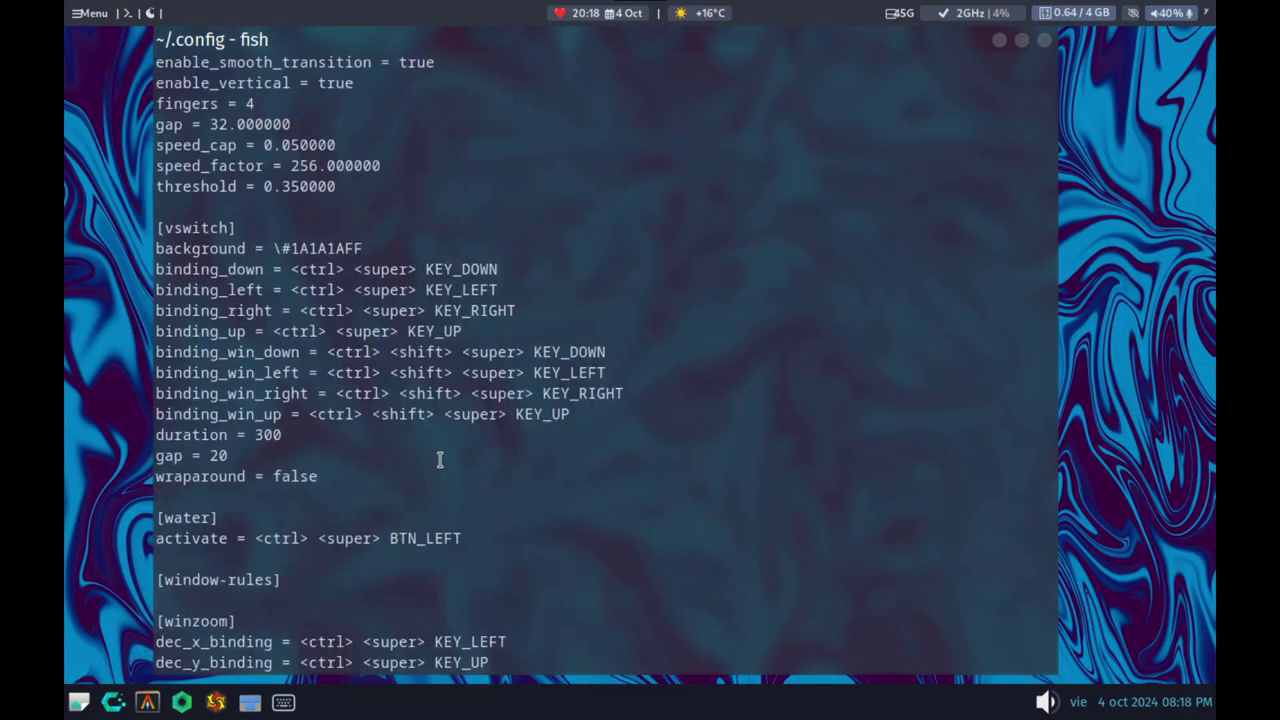
{"action": "scroll", "coordinate": [440, 459], "scroll_direction": "up", "scroll_amount": 16}
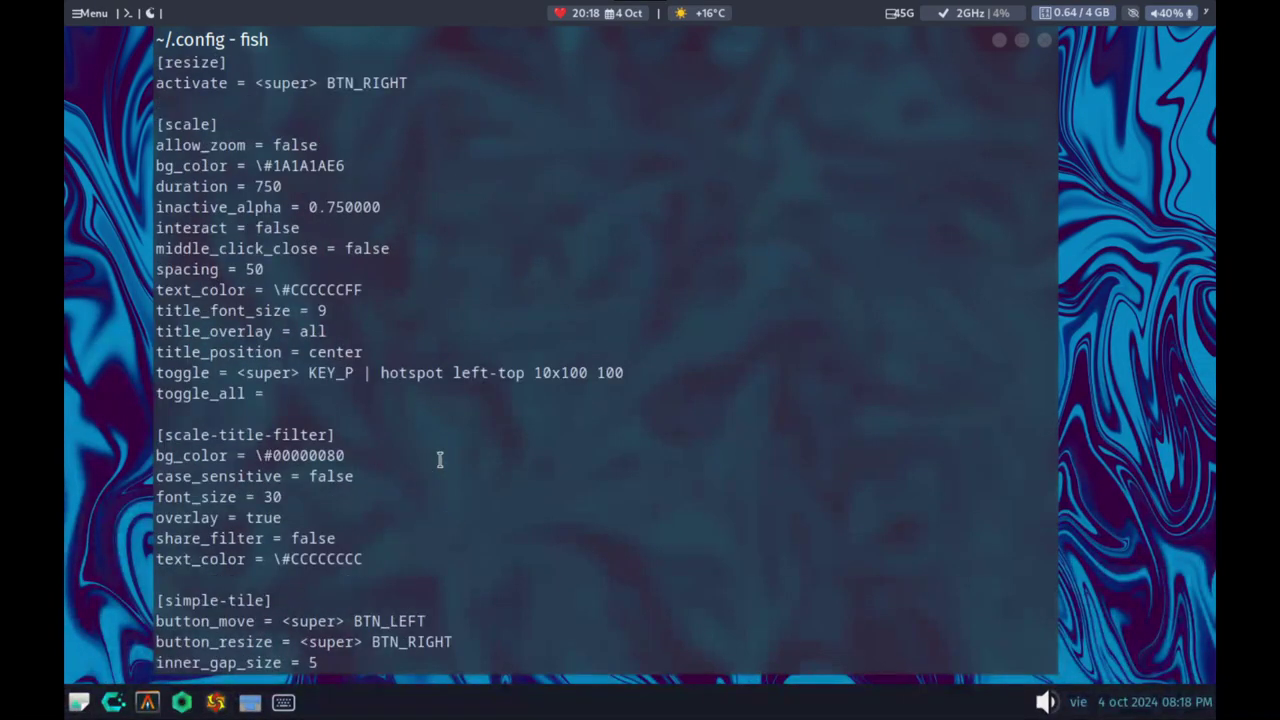
{"action": "scroll", "coordinate": [440, 459], "scroll_direction": "up", "scroll_amount": 14}
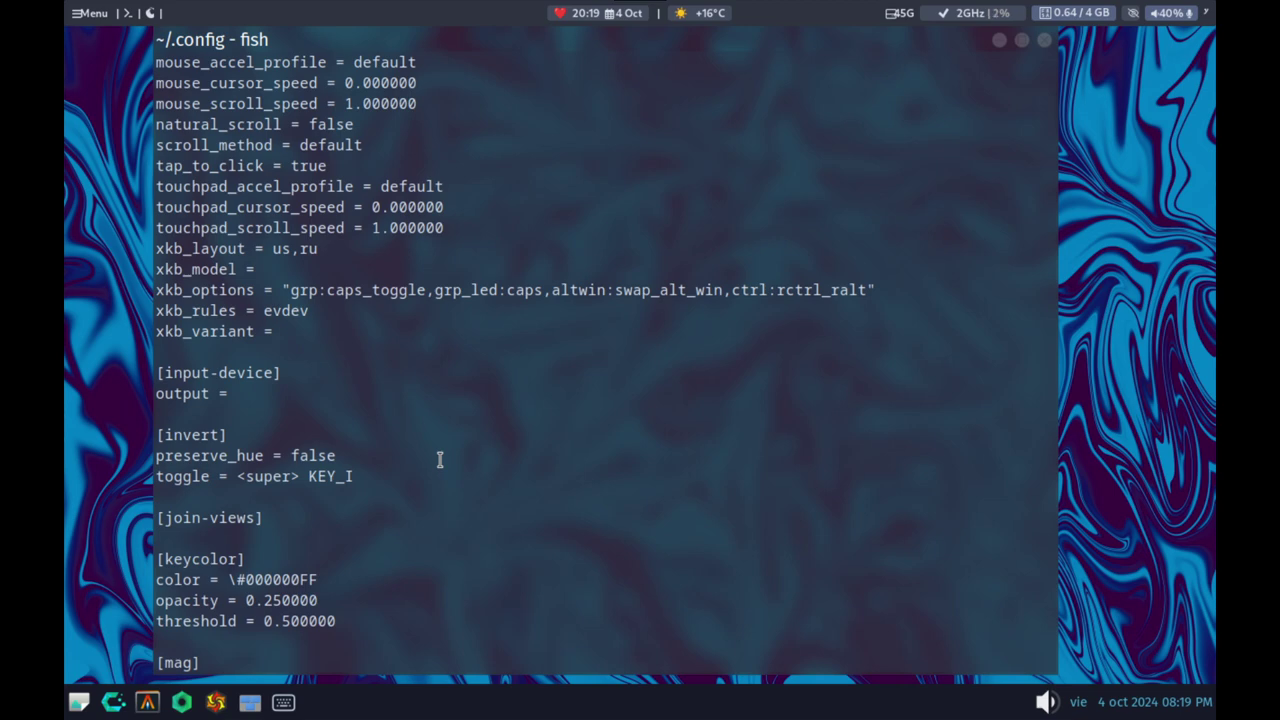
{"action": "scroll", "coordinate": [439, 459], "scroll_direction": "up", "scroll_amount": 5}
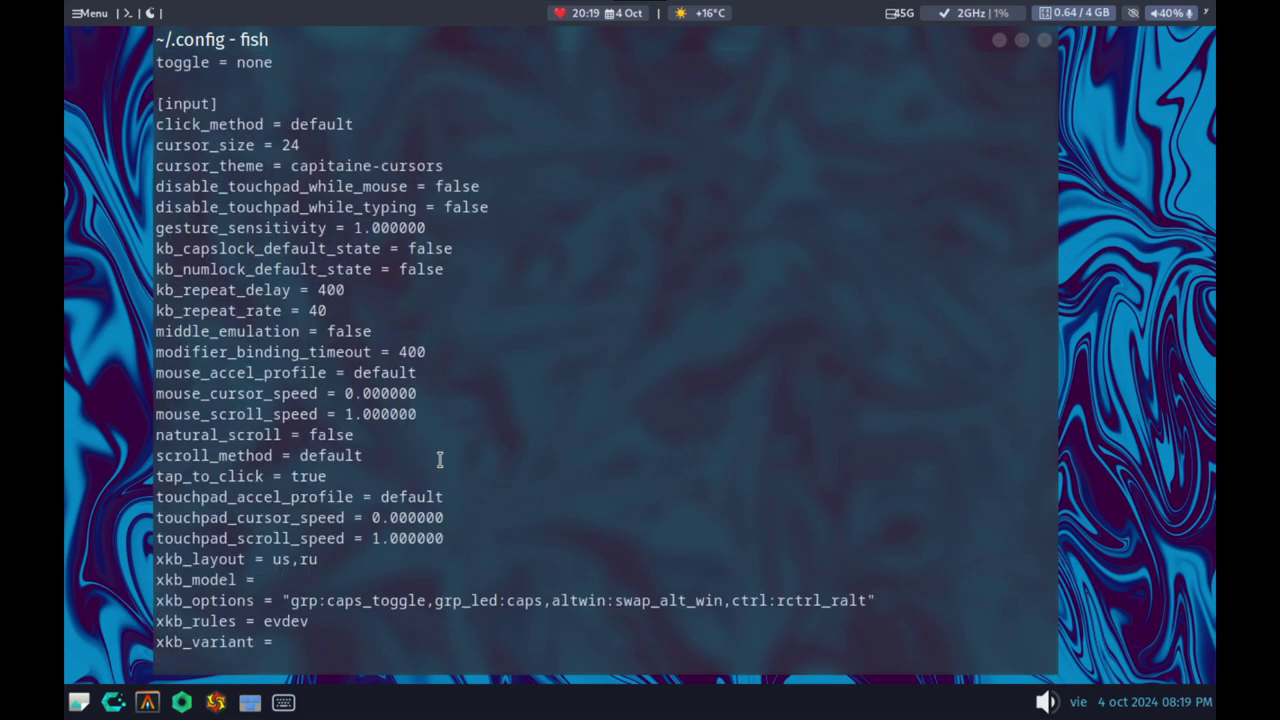
{"action": "scroll", "coordinate": [439, 459], "scroll_direction": "up", "scroll_amount": 10}
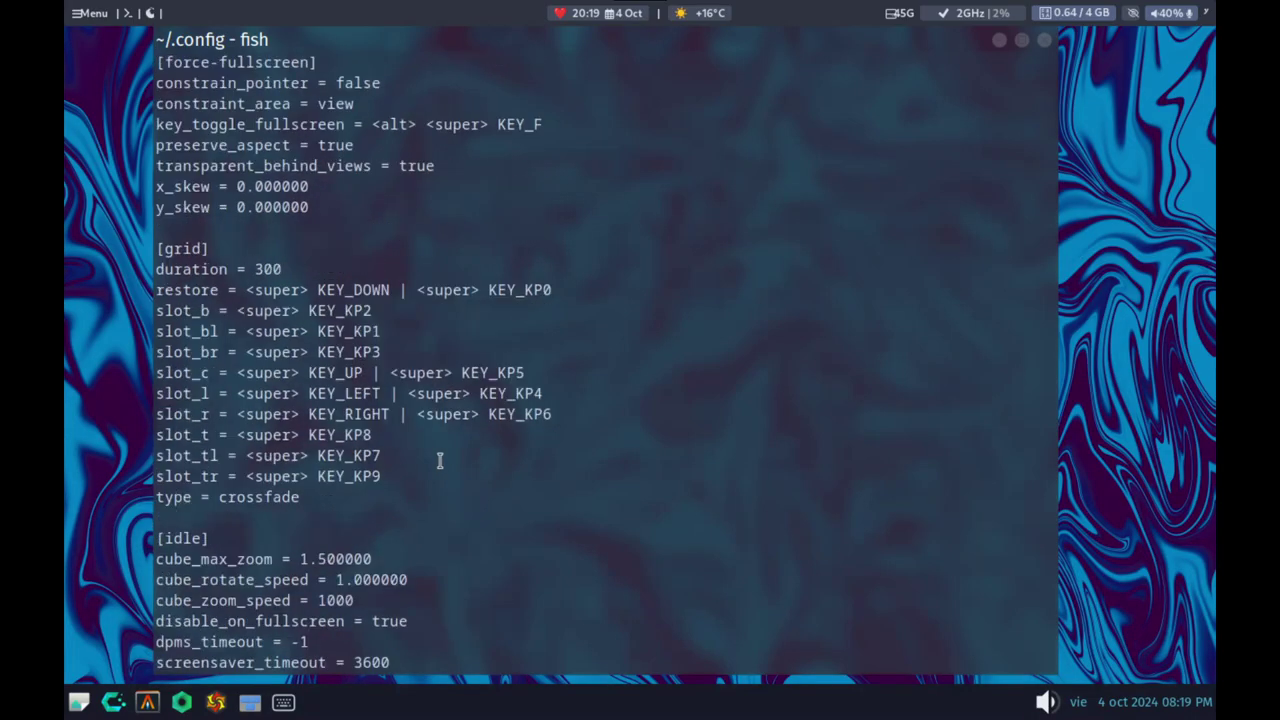
{"action": "scroll", "coordinate": [439, 459], "scroll_direction": "up", "scroll_amount": 6}
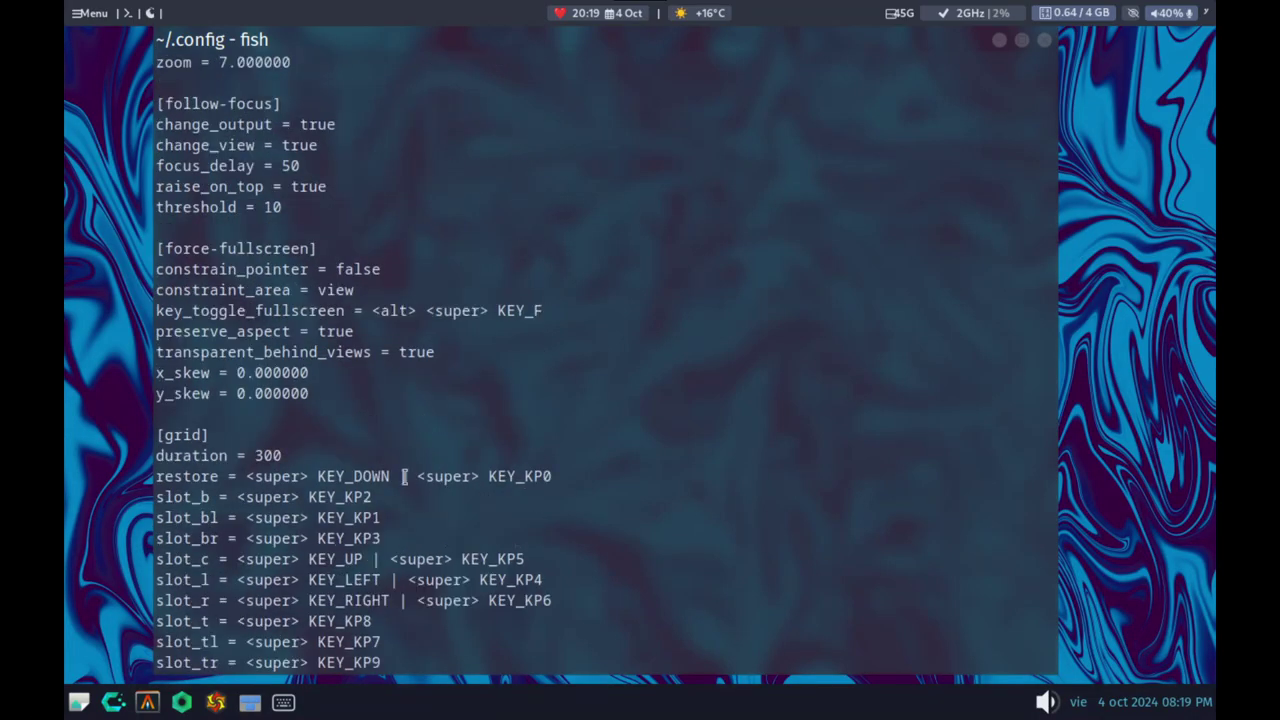
{"action": "scroll", "coordinate": [405, 476], "scroll_direction": "up", "scroll_amount": 15}
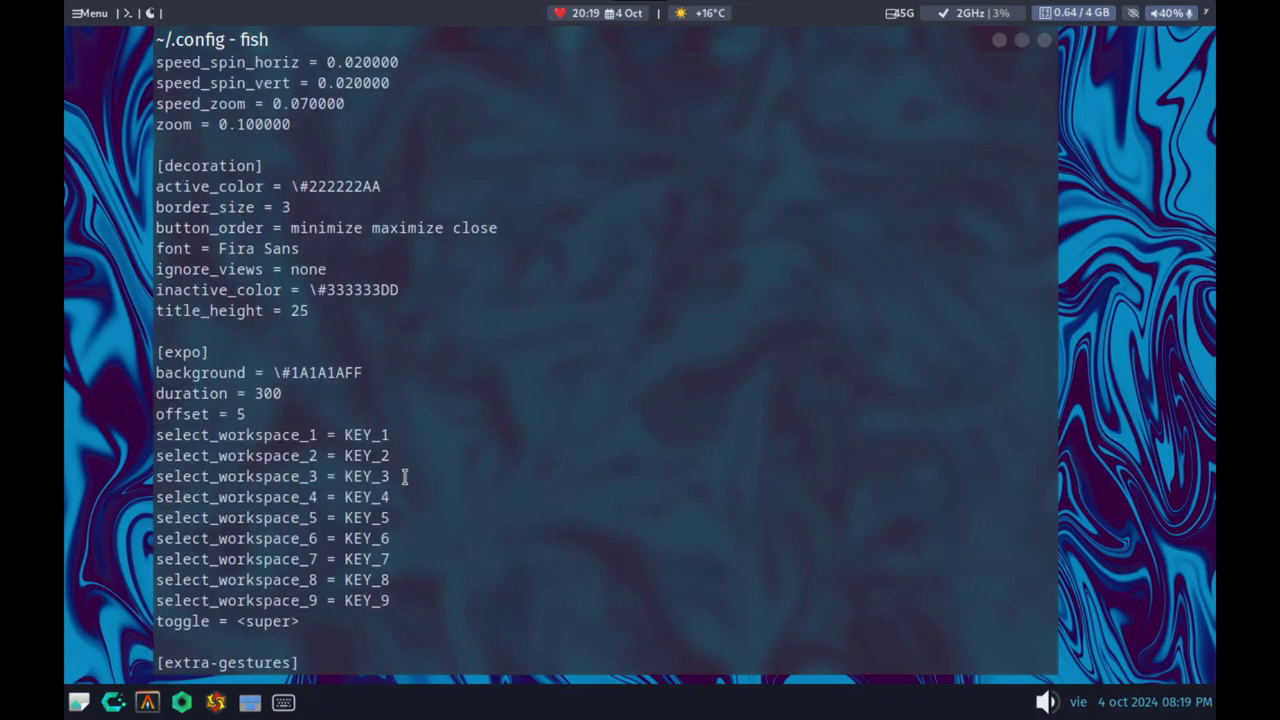
{"action": "scroll", "coordinate": [405, 476], "scroll_direction": "up", "scroll_amount": 15}
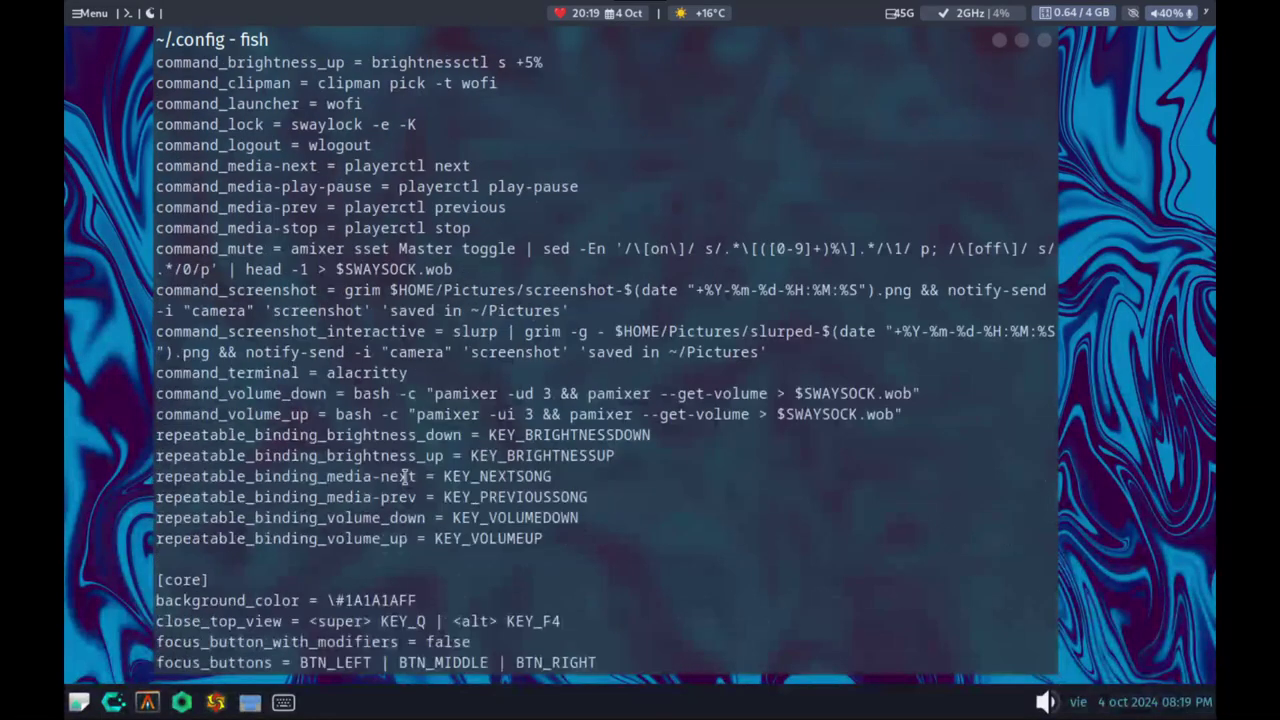
{"action": "scroll", "coordinate": [405, 476], "scroll_direction": "up", "scroll_amount": 15}
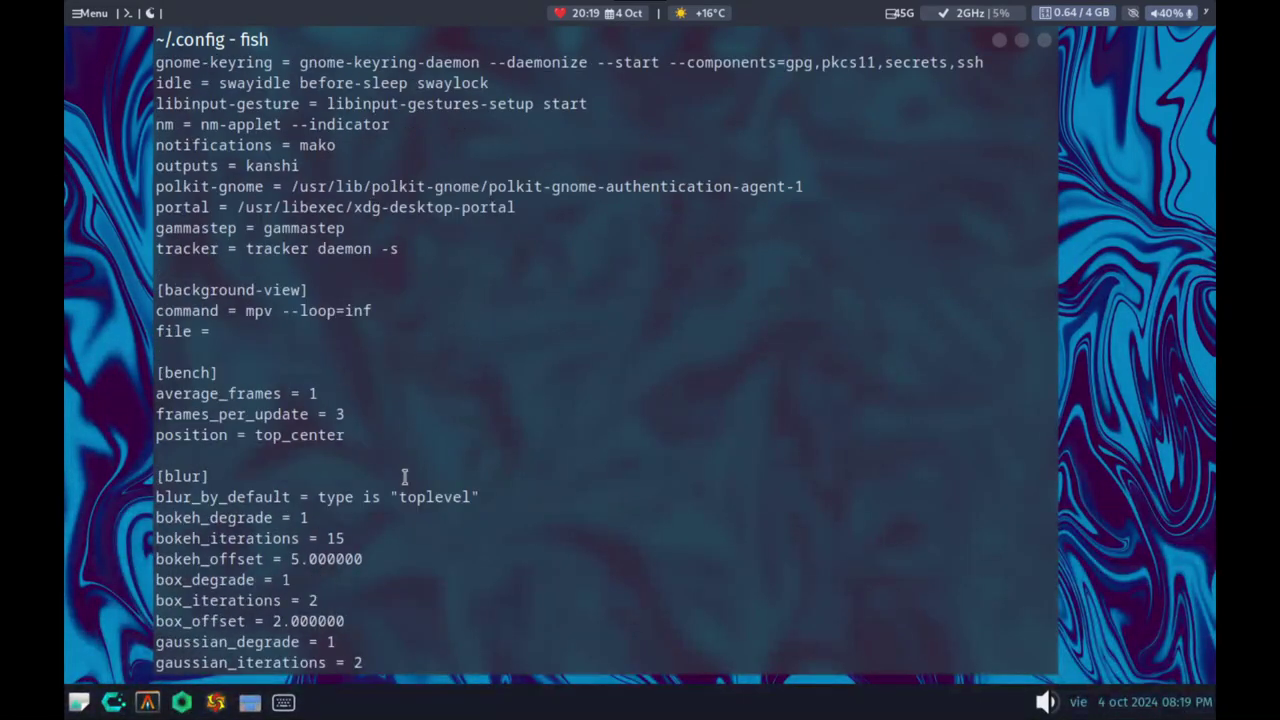
{"action": "scroll", "coordinate": [405, 476], "scroll_direction": "up", "scroll_amount": 6}
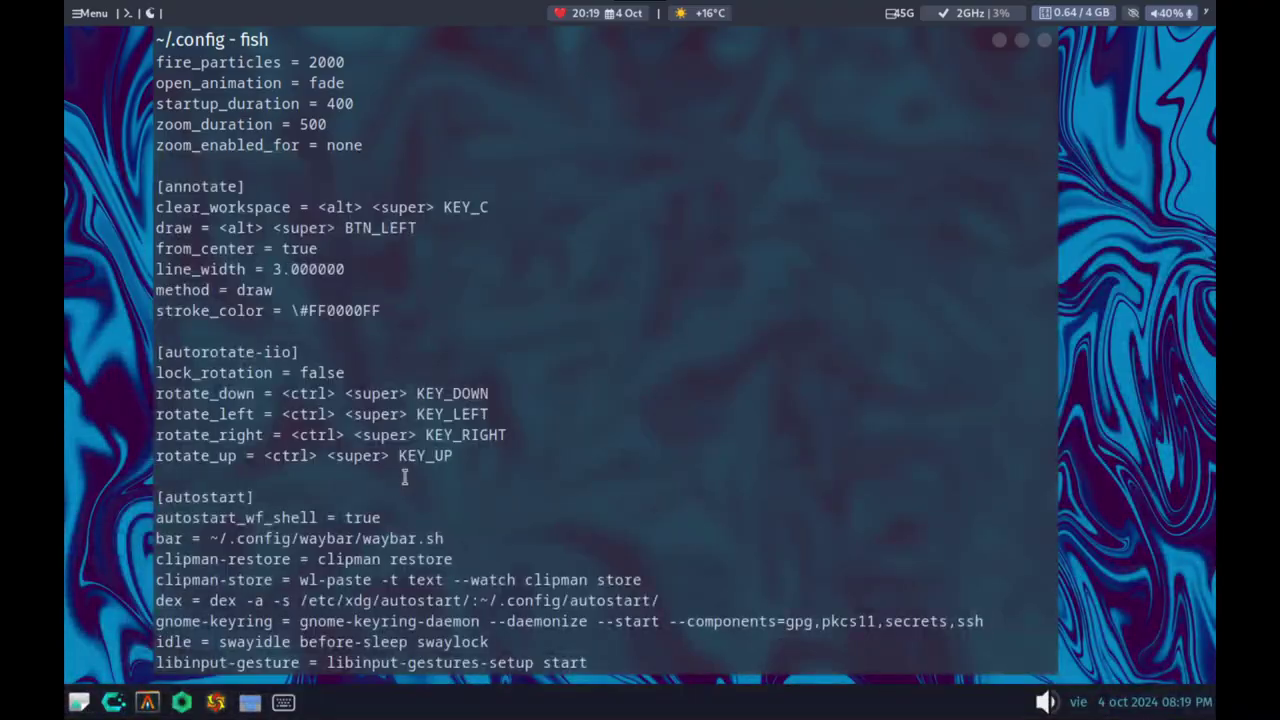
{"action": "scroll", "coordinate": [405, 476], "scroll_direction": "down", "scroll_amount": 1}
{"action": "scroll", "coordinate": [405, 476], "scroll_direction": "up", "scroll_amount": 10}
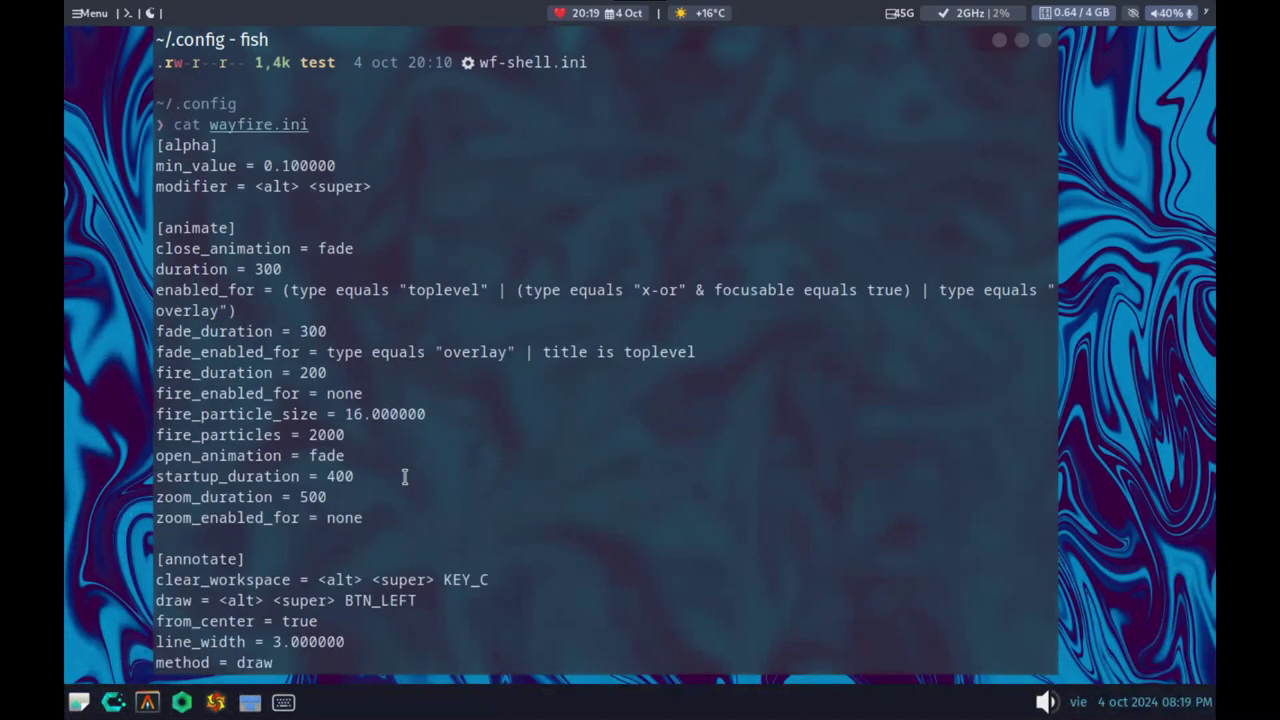
{"action": "scroll", "coordinate": [405, 476], "scroll_direction": "up", "scroll_amount": 1}
{"action": "scroll", "coordinate": [405, 476], "scroll_direction": "down", "scroll_amount": 3}
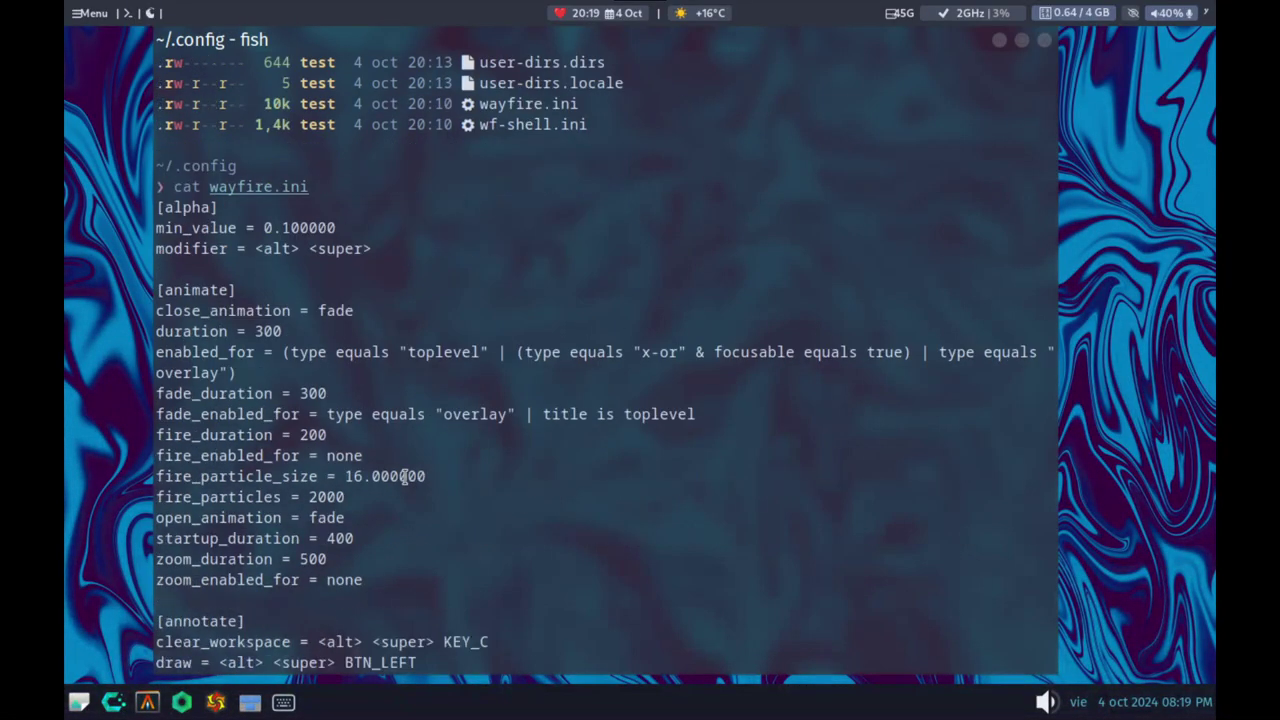
{"action": "scroll", "coordinate": [405, 476], "scroll_direction": "down", "scroll_amount": 1}
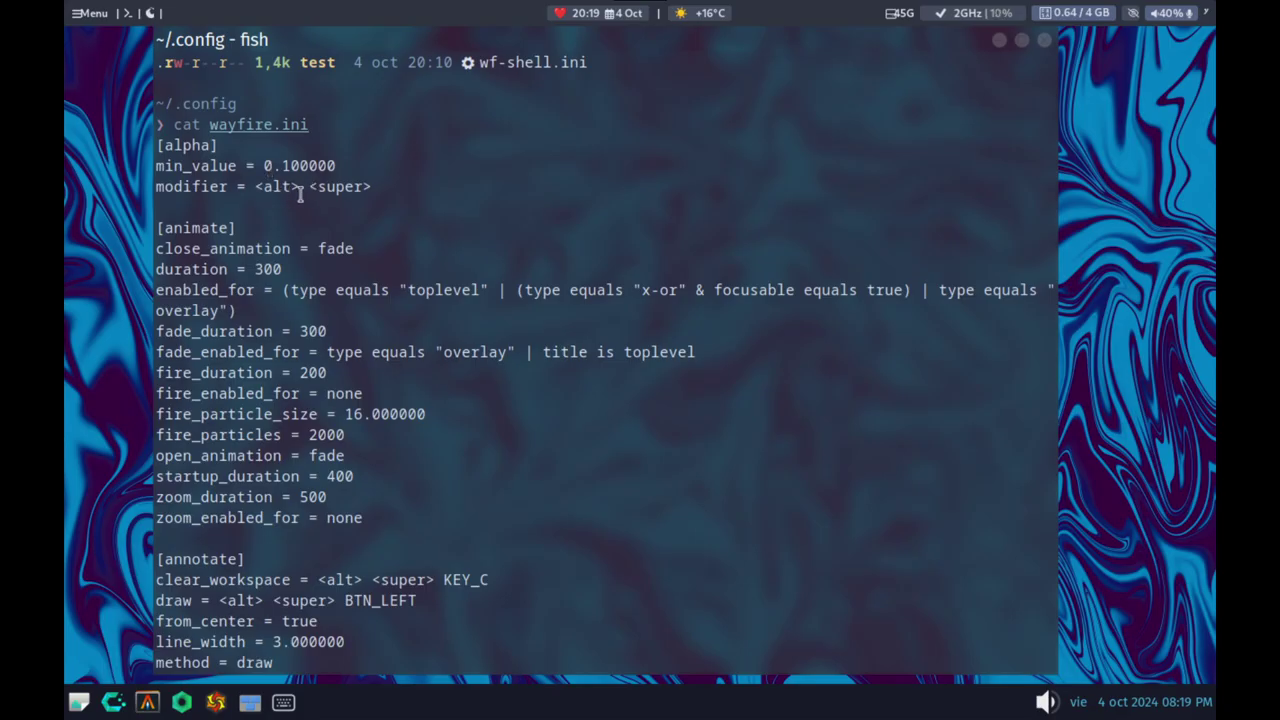
Scroll down to read the [annotate], [autorotate-iio] and [autostart] sections of wayfire.ini.
{"action": "scroll", "coordinate": [297, 197], "scroll_direction": "down", "scroll_amount": 1}
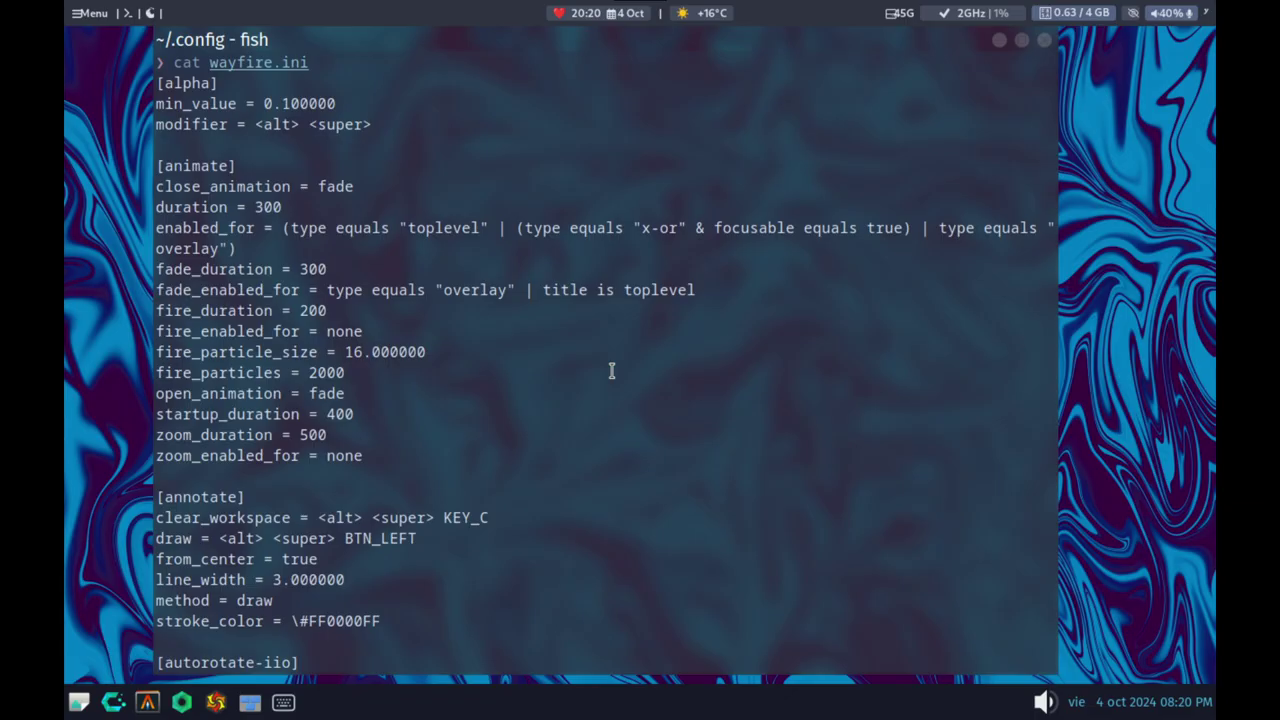
{"action": "scroll", "coordinate": [612, 371], "scroll_direction": "down", "scroll_amount": 3}
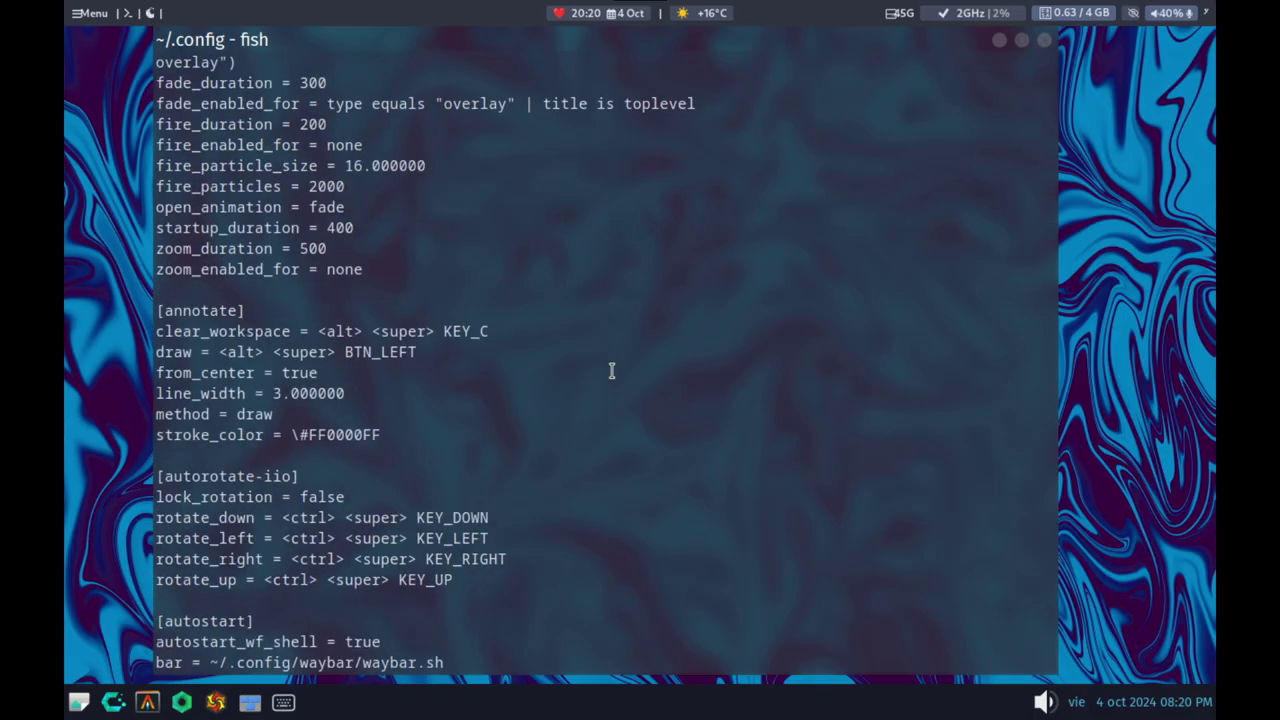
{"action": "scroll", "coordinate": [612, 371], "scroll_direction": "down", "scroll_amount": 1}
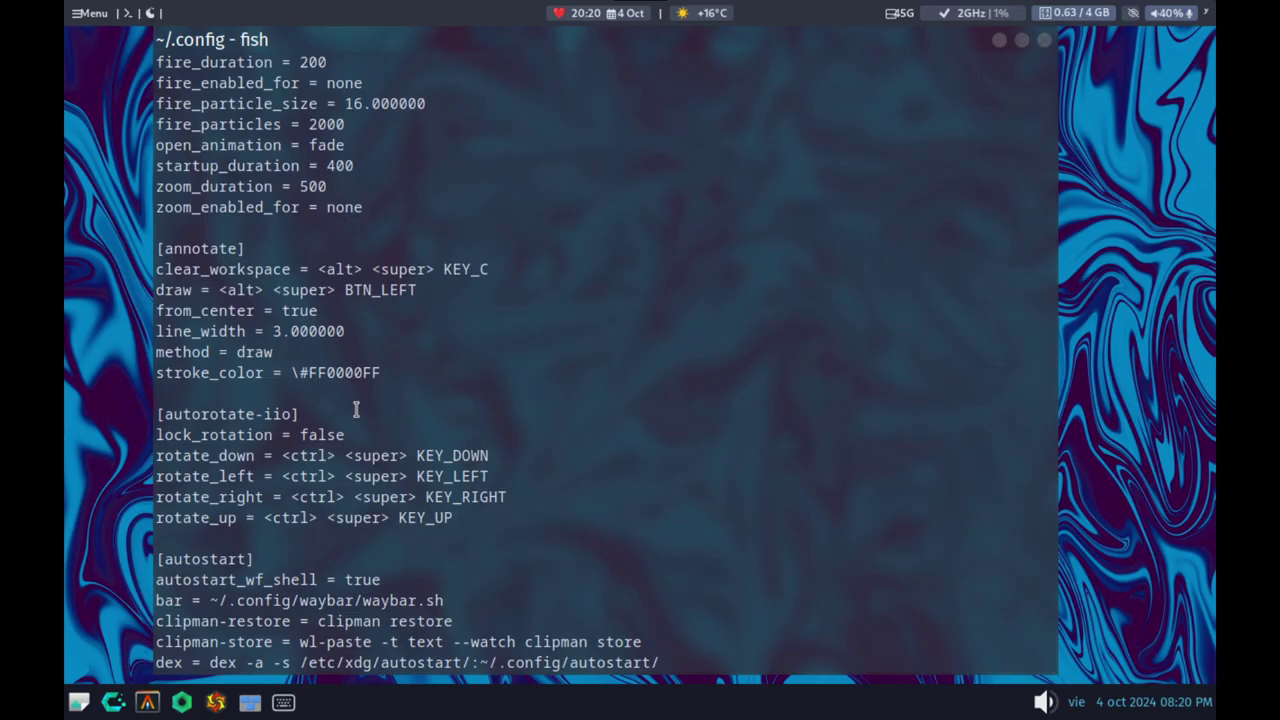
Scroll the printed wayfire.ini past [resize] to the [scale] section (duration 750, spacing 50).
{"action": "scroll", "coordinate": [355, 410], "scroll_direction": "down", "scroll_amount": 2}
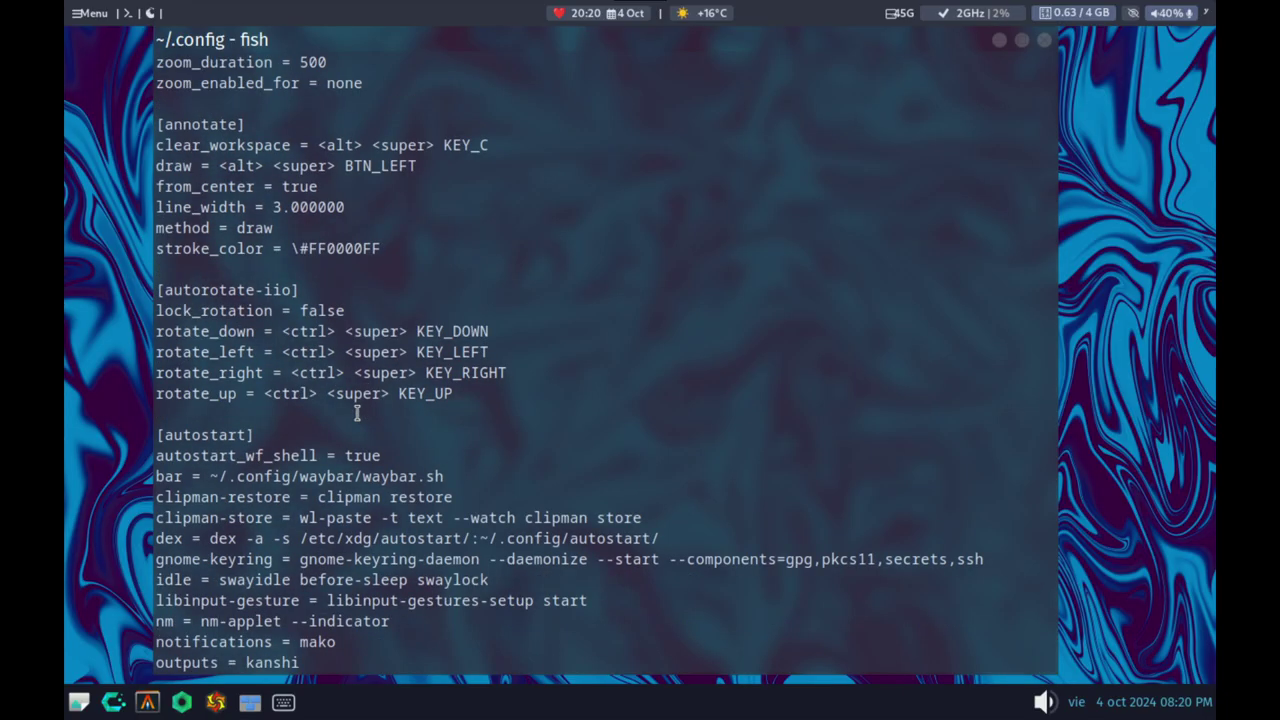
{"action": "scroll", "coordinate": [357, 412], "scroll_direction": "down", "scroll_amount": 3}
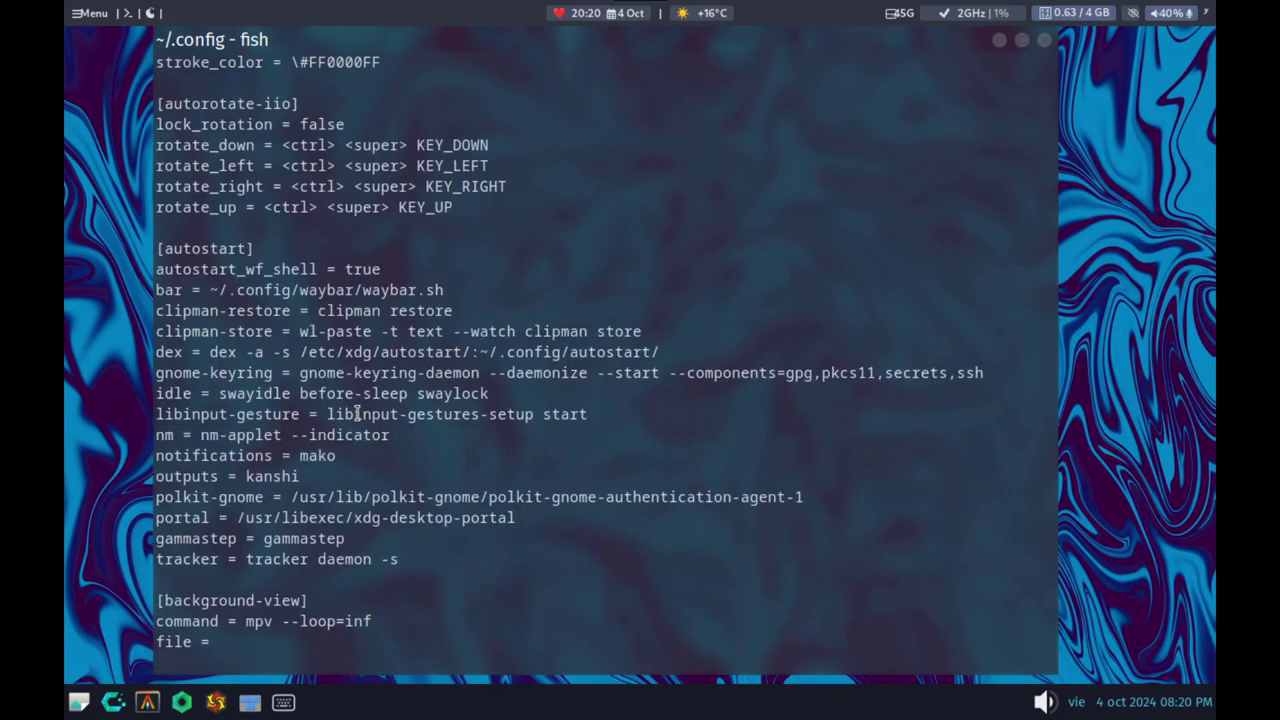
{"action": "scroll", "coordinate": [357, 413], "scroll_direction": "down", "scroll_amount": 3}
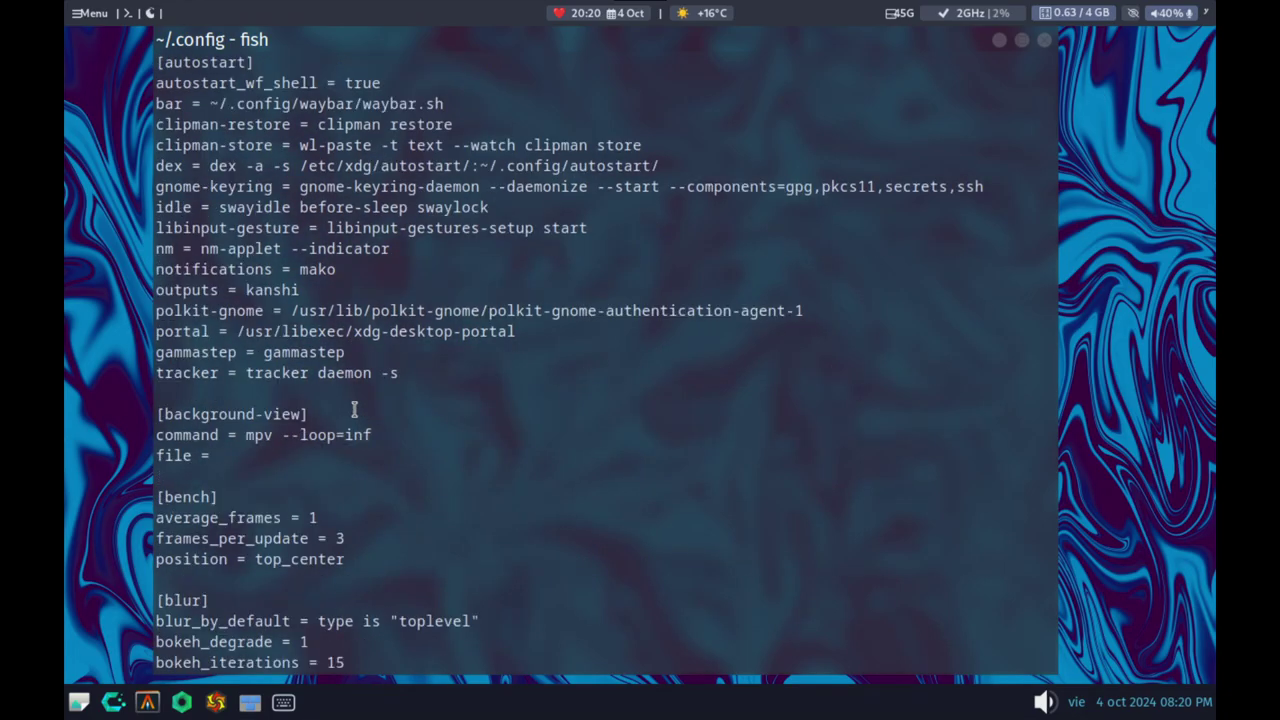
{"action": "scroll", "coordinate": [354, 410], "scroll_direction": "down", "scroll_amount": 3}
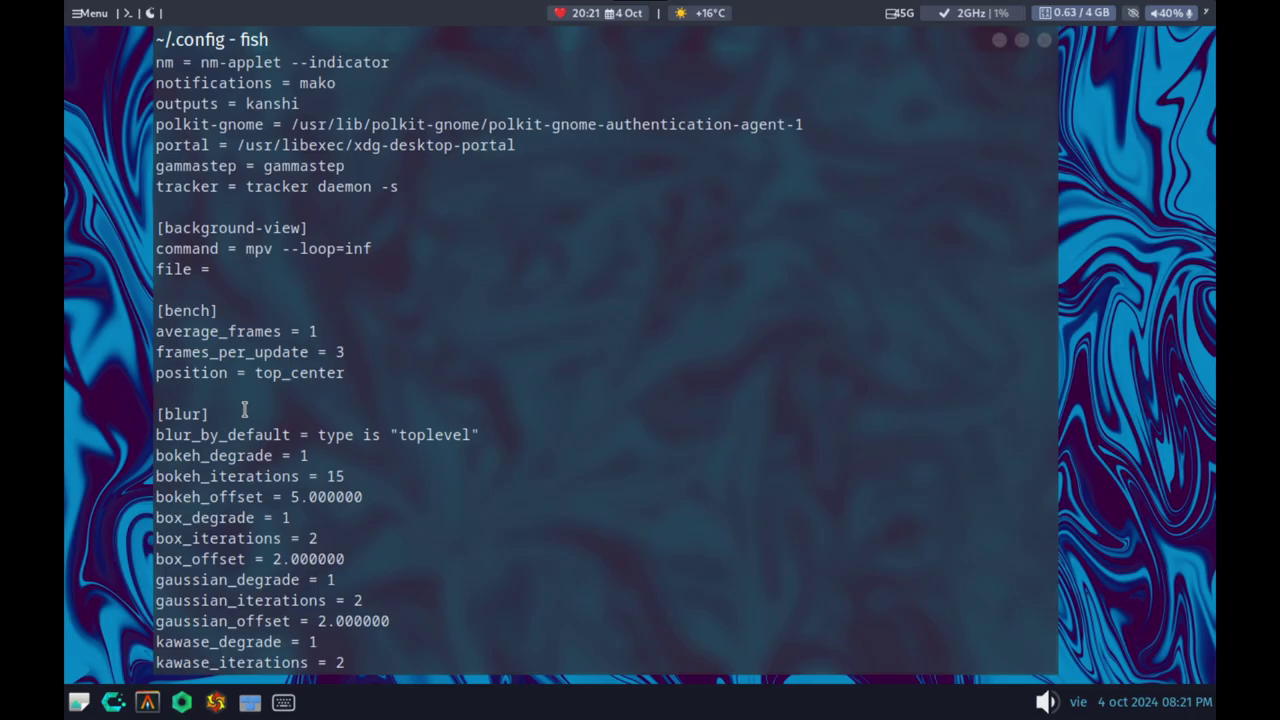
{"action": "scroll", "coordinate": [244, 410], "scroll_direction": "down", "scroll_amount": 3}
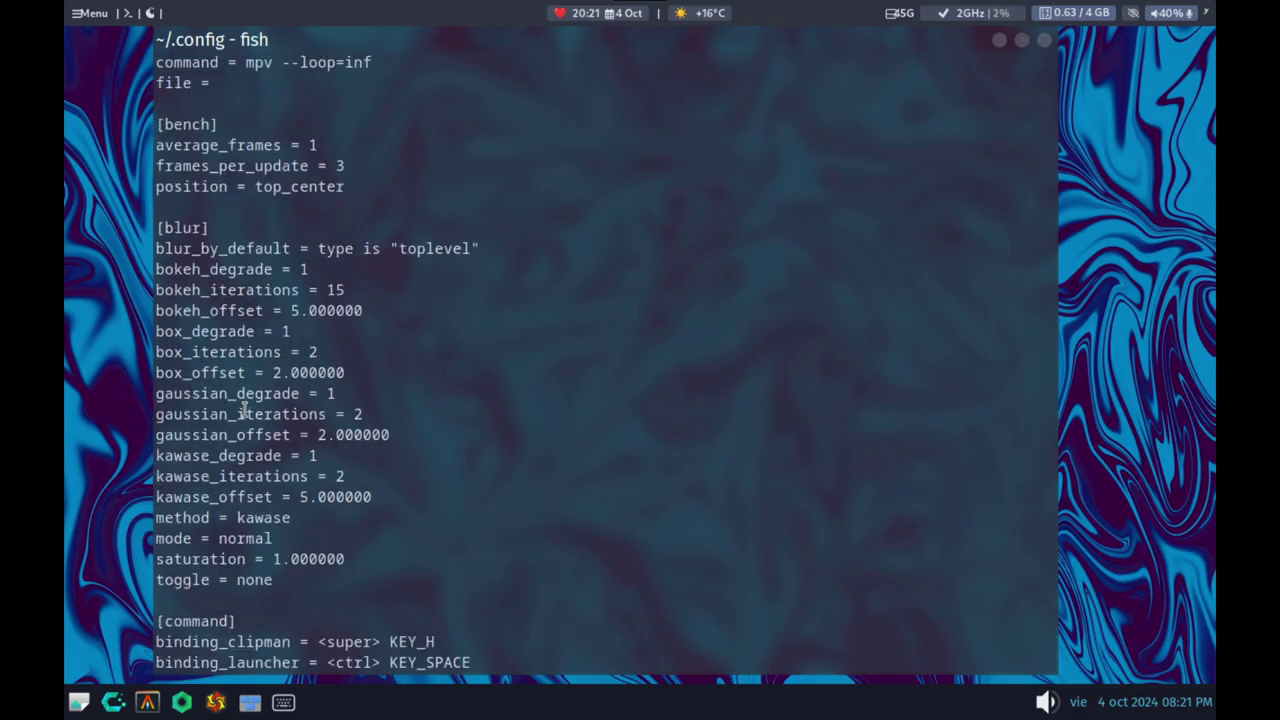
{"action": "scroll", "coordinate": [244, 410], "scroll_direction": "down", "scroll_amount": 2}
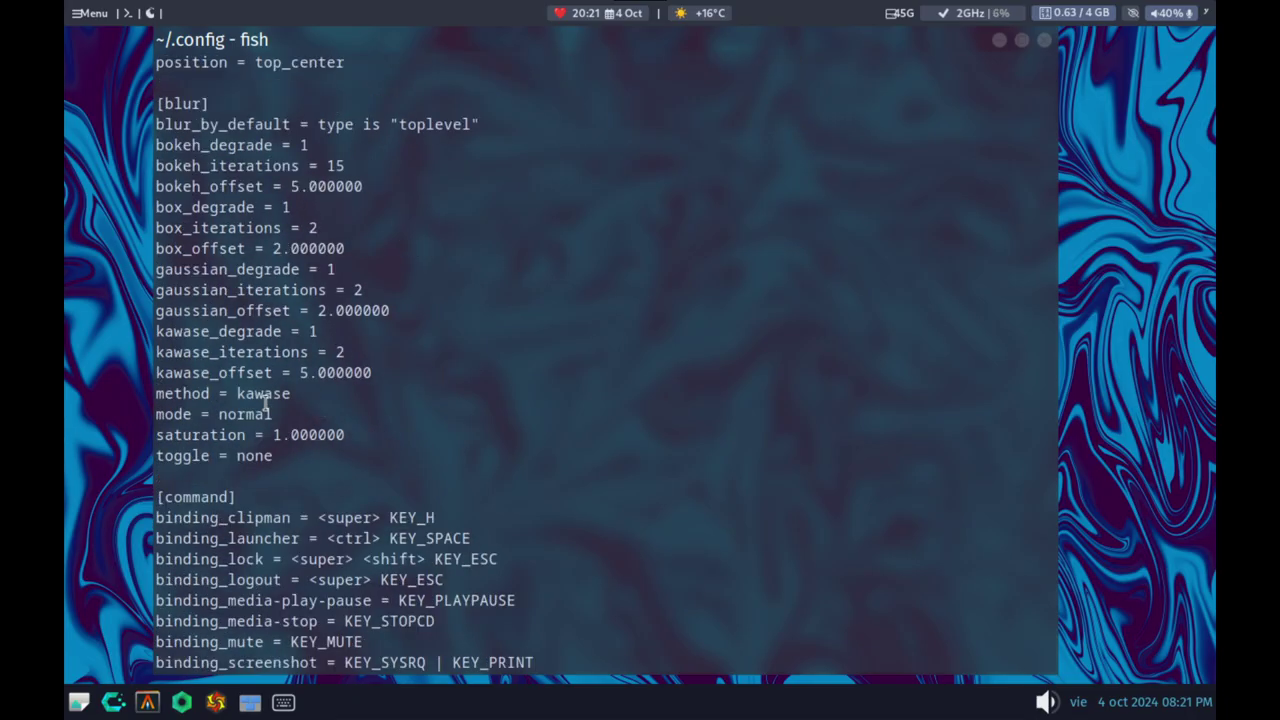
{"action": "scroll", "coordinate": [383, 378], "scroll_direction": "down", "scroll_amount": 3}
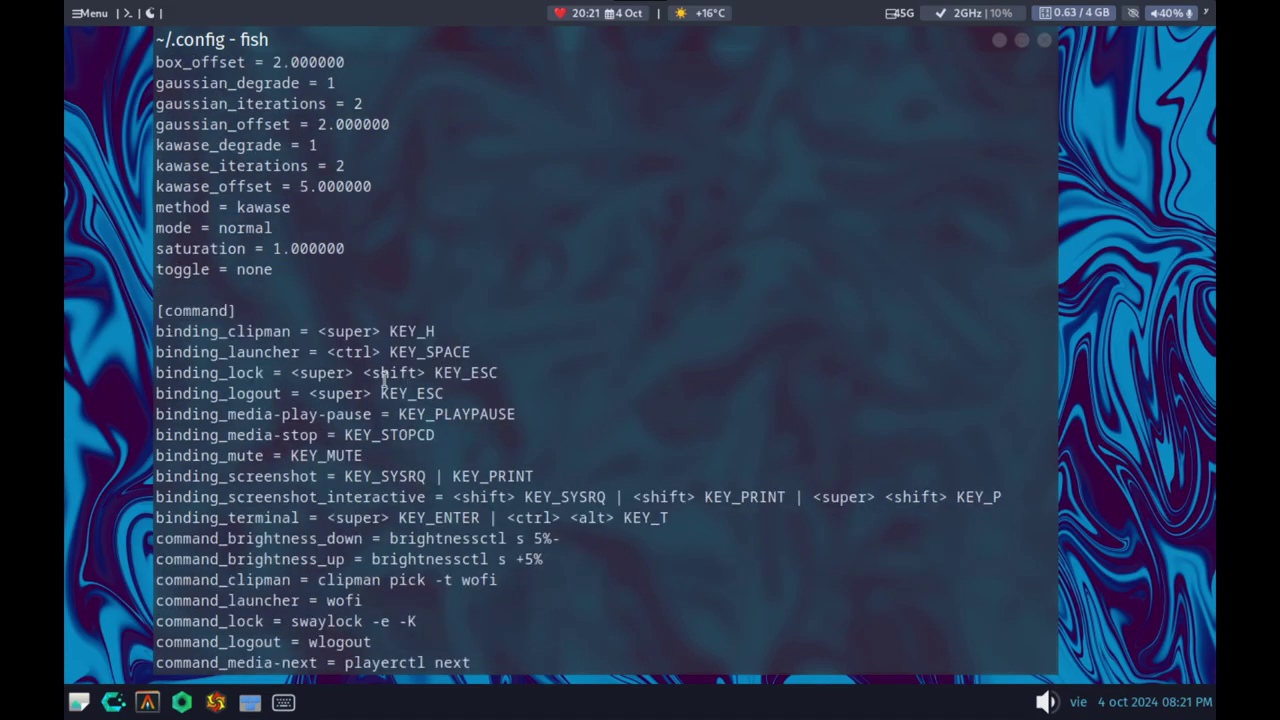
{"action": "scroll", "coordinate": [428, 355], "scroll_direction": "down", "scroll_amount": 3}
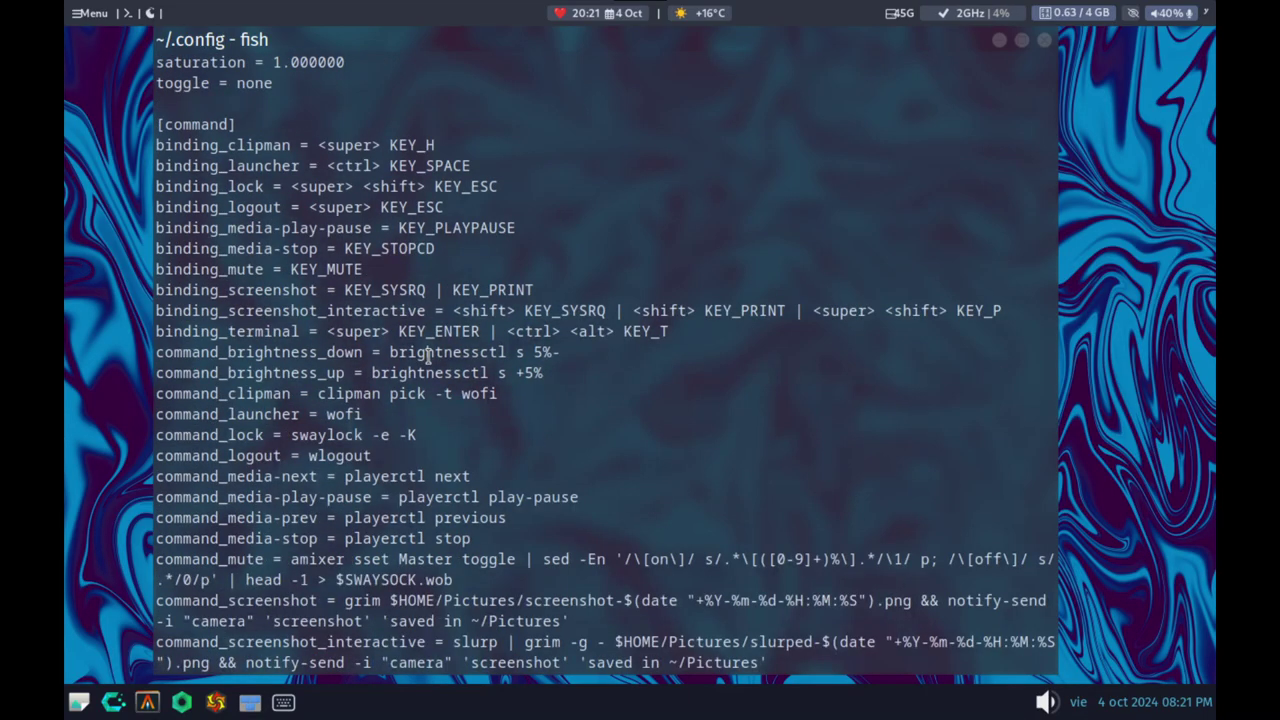
{"action": "scroll", "coordinate": [428, 355], "scroll_direction": "down", "scroll_amount": 4}
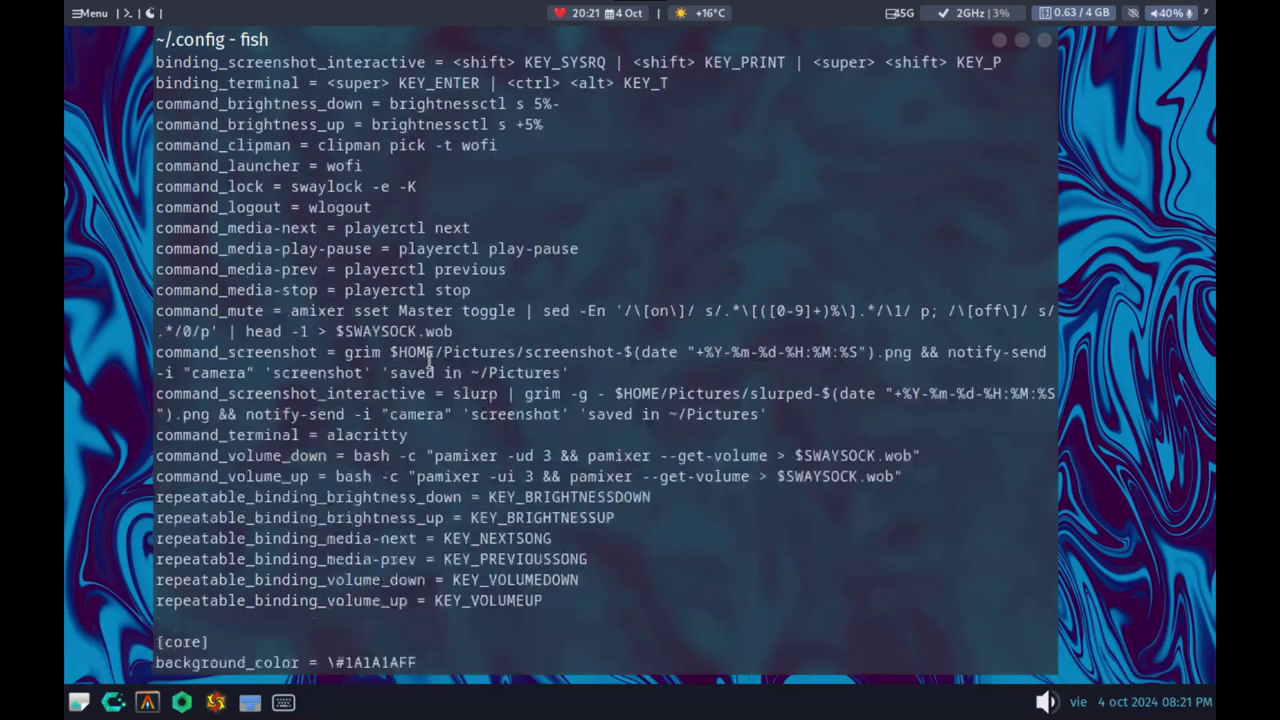
{"action": "scroll", "coordinate": [430, 362], "scroll_direction": "down", "scroll_amount": 3}
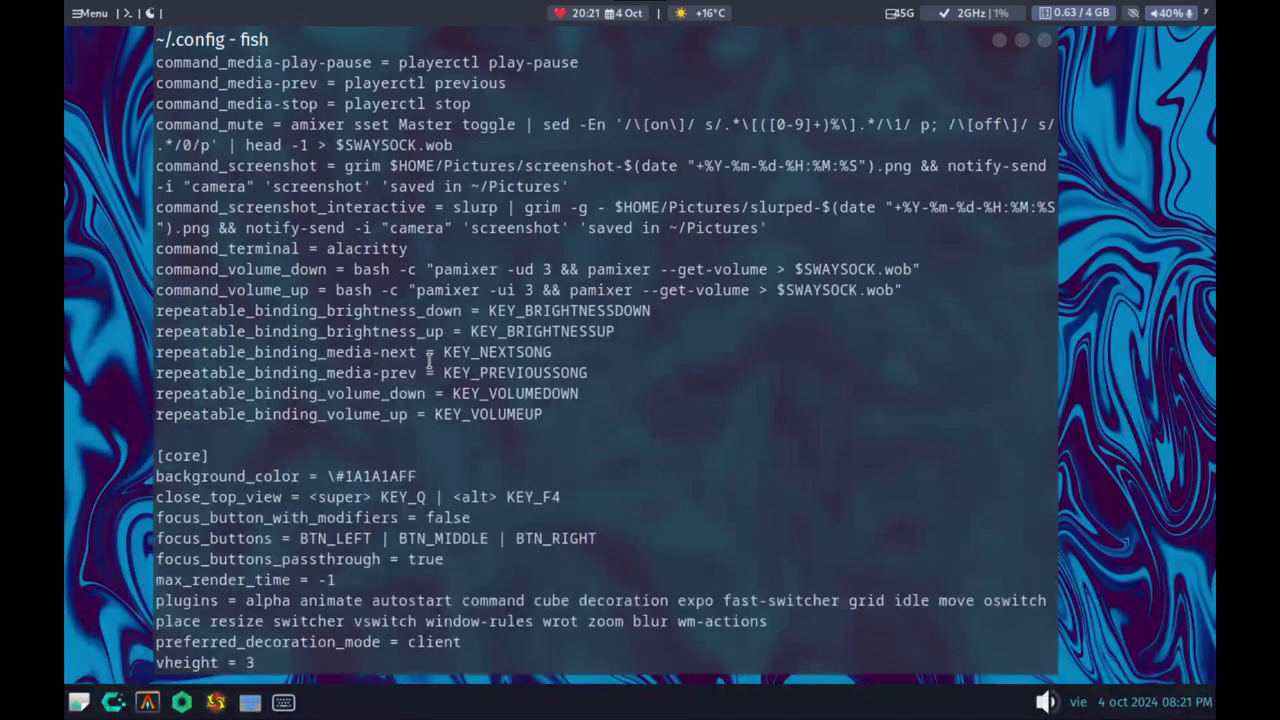
{"action": "scroll", "coordinate": [428, 362], "scroll_direction": "down", "scroll_amount": 3}
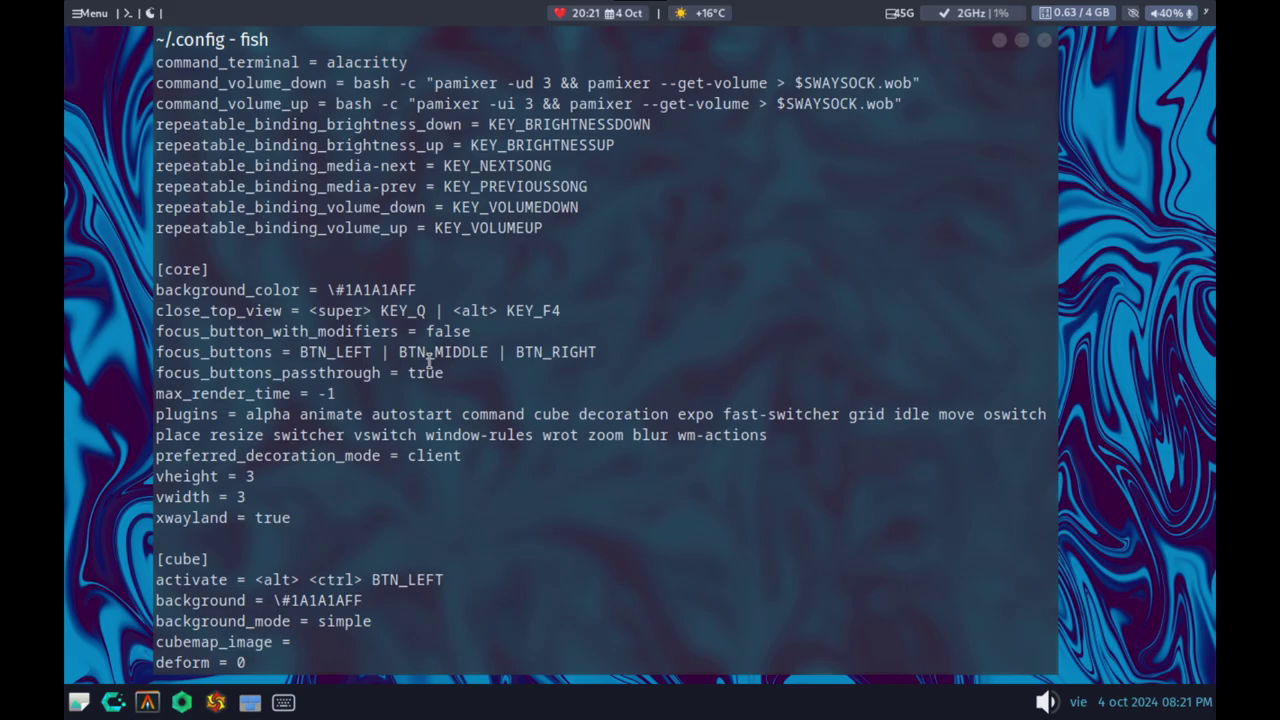
{"action": "scroll", "coordinate": [428, 361], "scroll_direction": "down", "scroll_amount": 1}
{"action": "scroll", "coordinate": [428, 358], "scroll_direction": "down", "scroll_amount": 1}
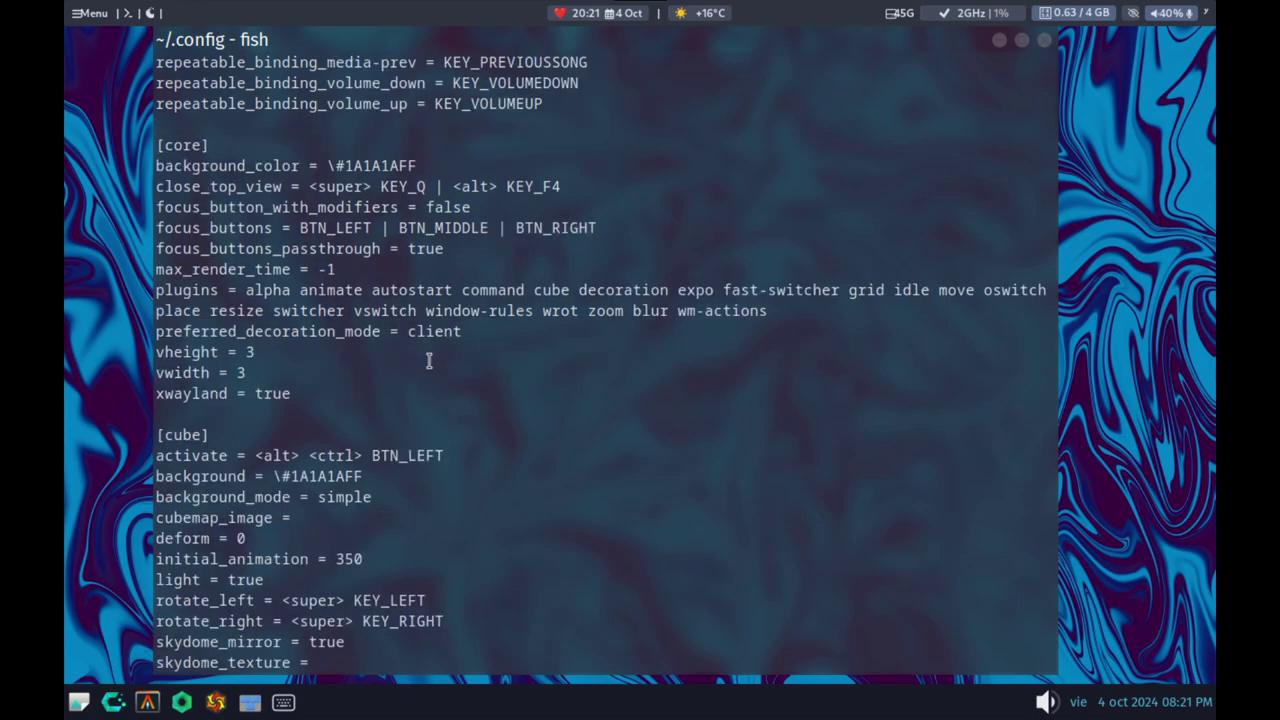
{"action": "scroll", "coordinate": [478, 389], "scroll_direction": "down", "scroll_amount": 1}
{"action": "scroll", "coordinate": [480, 390], "scroll_direction": "down", "scroll_amount": 5}
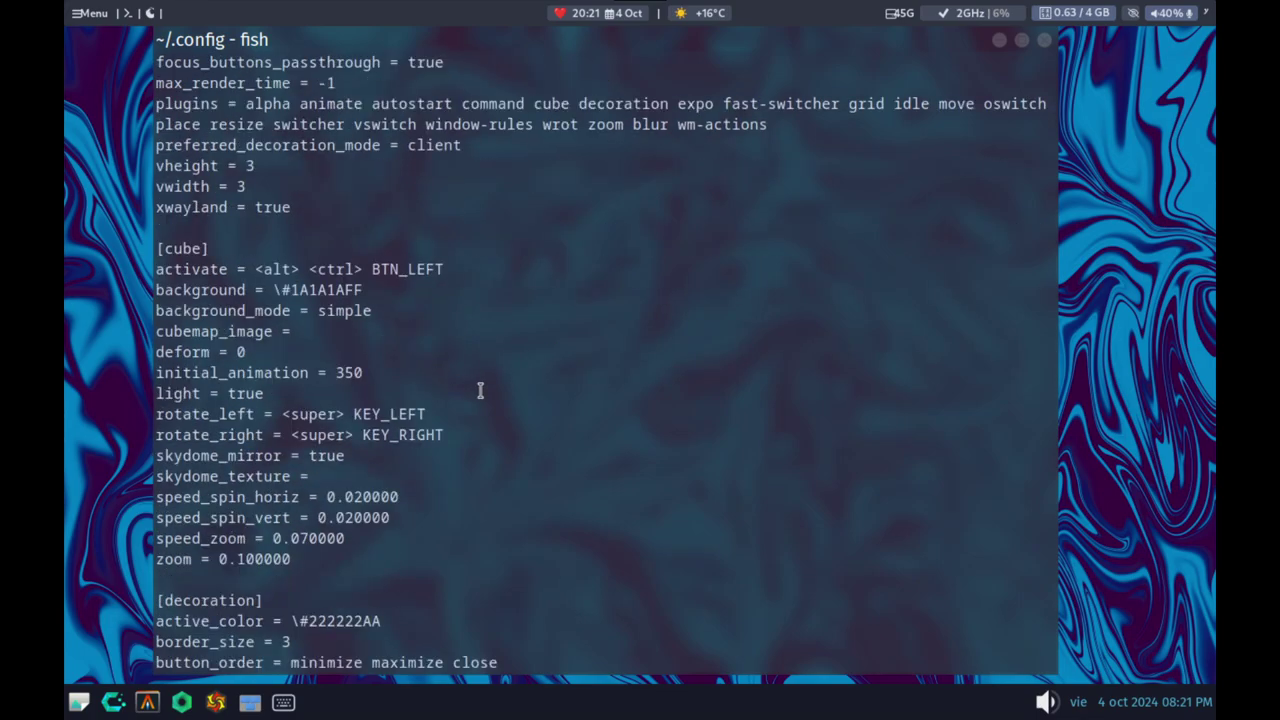
{"action": "scroll", "coordinate": [480, 390], "scroll_direction": "down", "scroll_amount": 6}
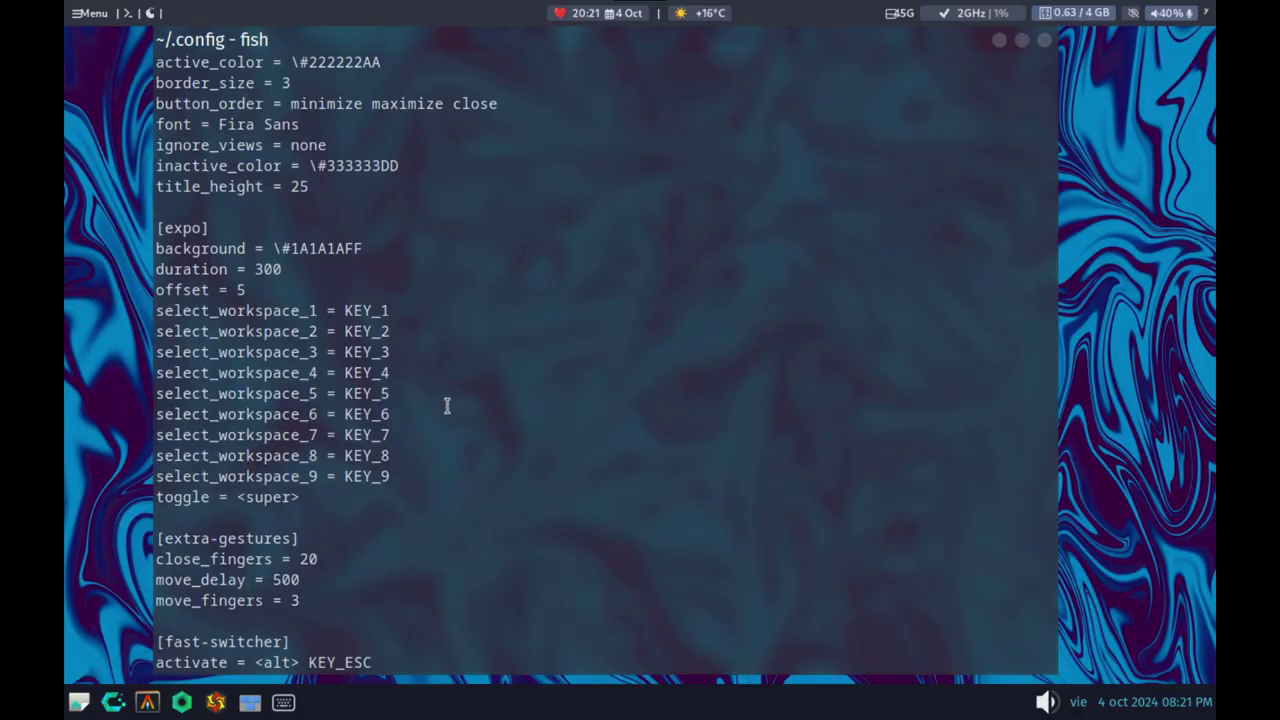
{"action": "scroll", "coordinate": [447, 405], "scroll_direction": "down", "scroll_amount": 8}
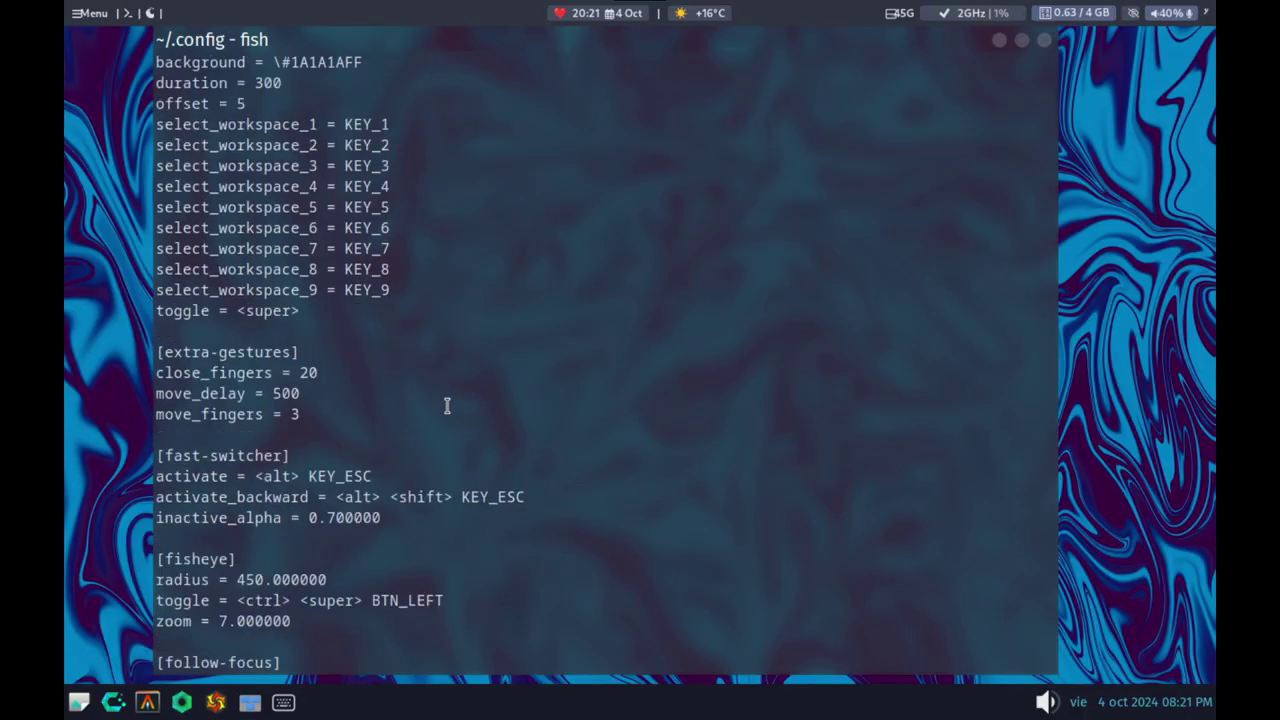
{"action": "scroll", "coordinate": [447, 405], "scroll_direction": "down", "scroll_amount": 8}
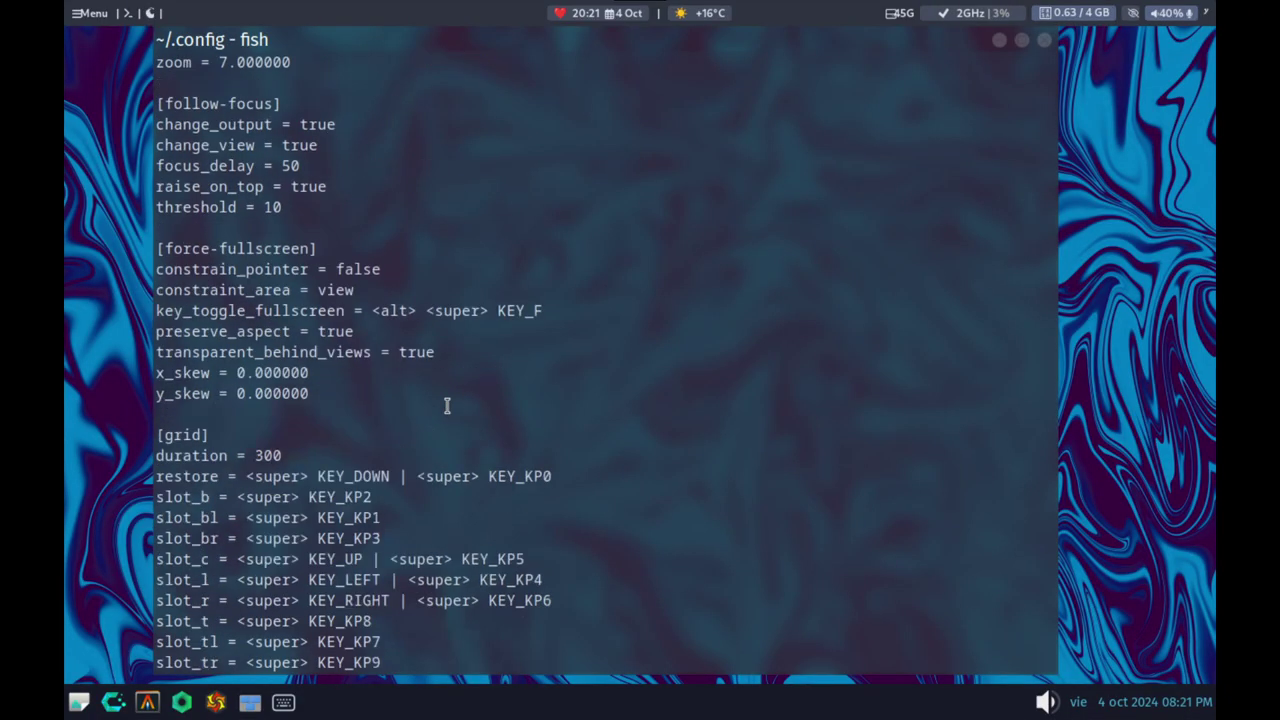
{"action": "scroll", "coordinate": [447, 405], "scroll_direction": "down", "scroll_amount": 6}
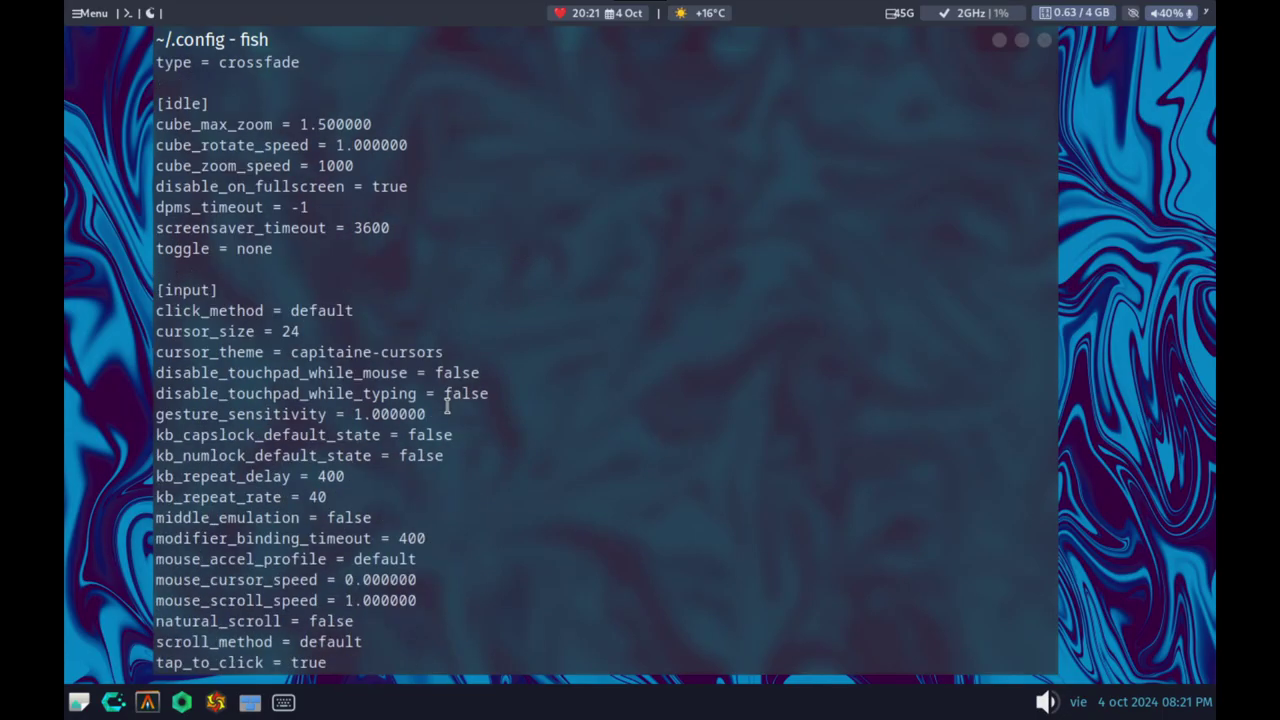
{"action": "scroll", "coordinate": [447, 405], "scroll_direction": "down", "scroll_amount": 9}
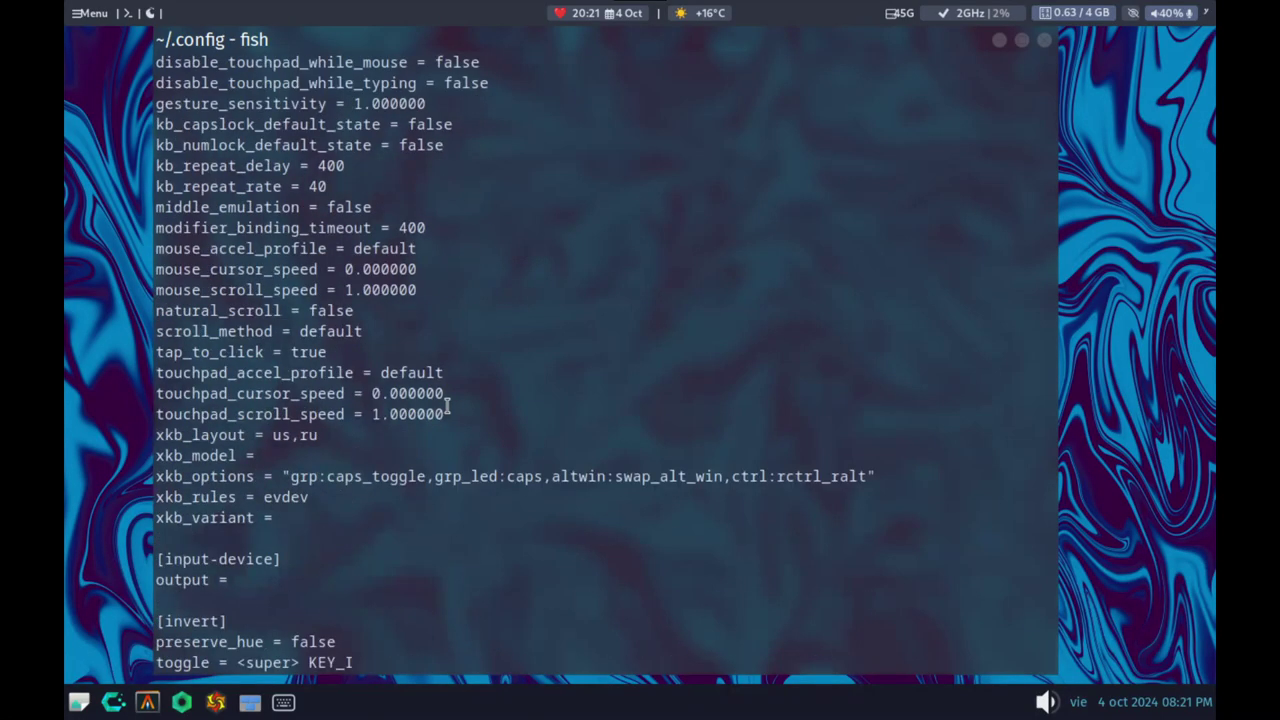
{"action": "scroll", "coordinate": [447, 405], "scroll_direction": "down", "scroll_amount": 8}
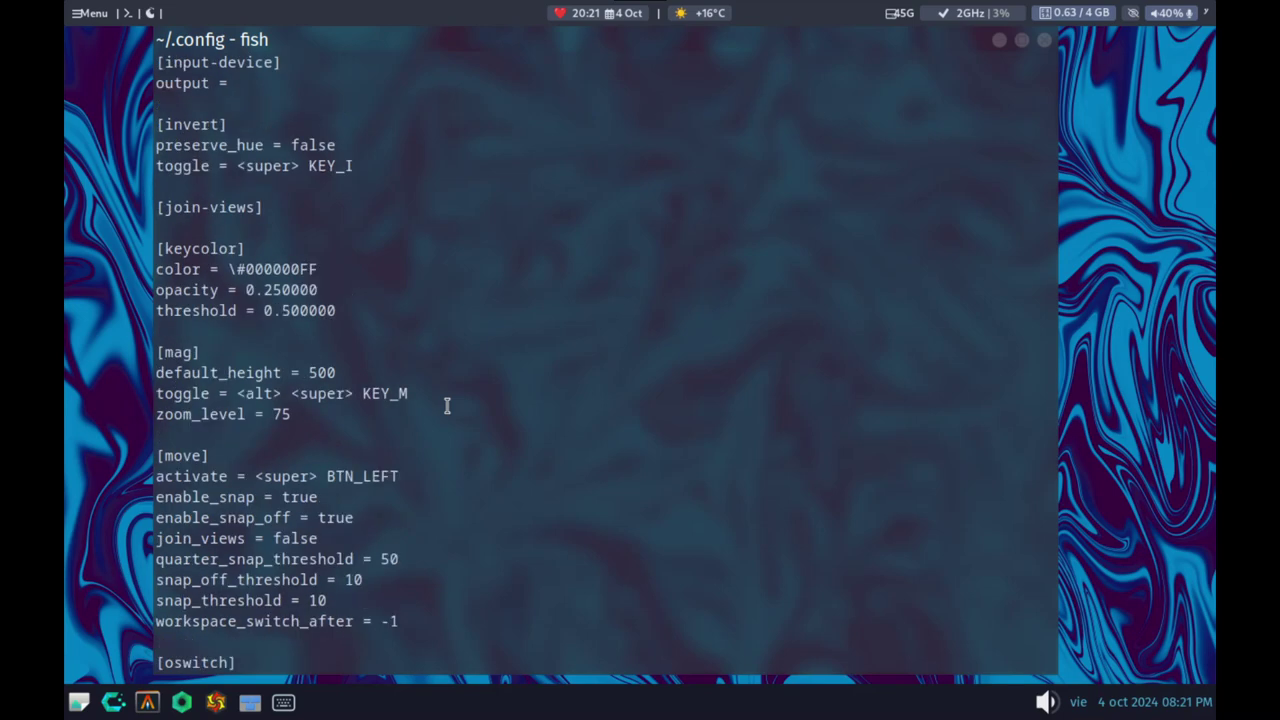
{"action": "scroll", "coordinate": [447, 405], "scroll_direction": "down", "scroll_amount": 1}
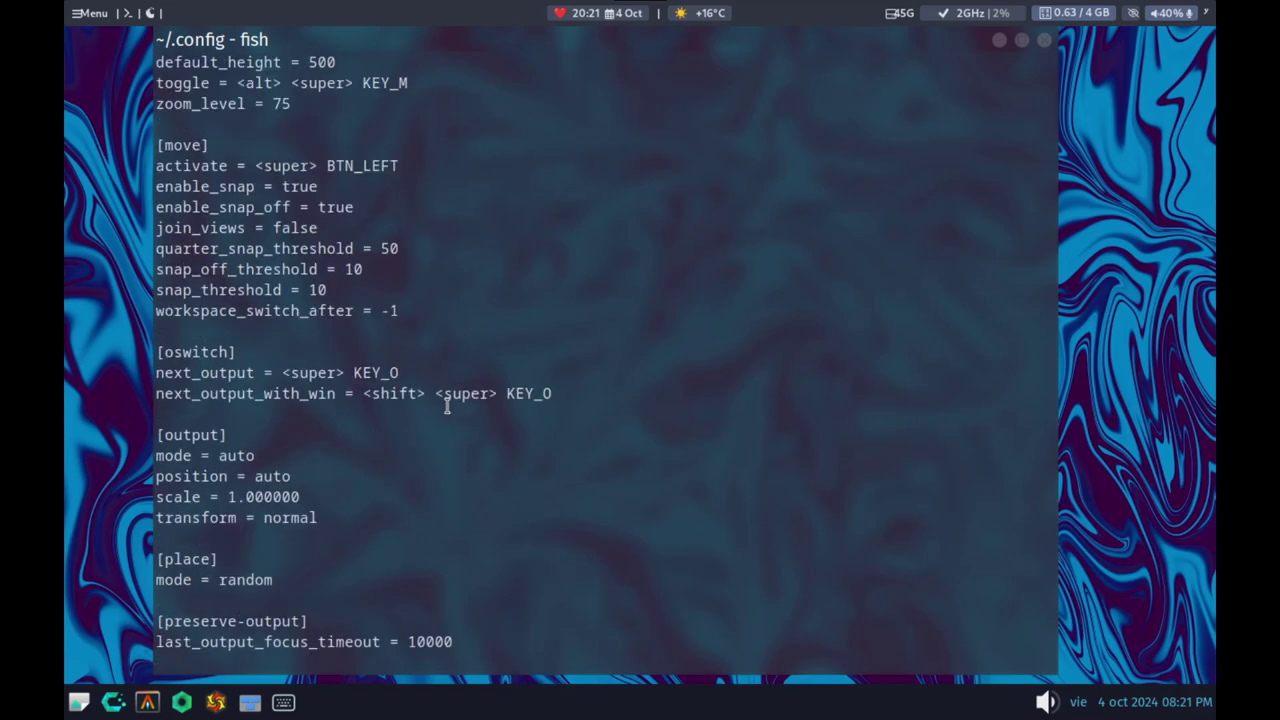
{"action": "scroll", "coordinate": [447, 405], "scroll_direction": "down", "scroll_amount": 3}
{"action": "scroll", "coordinate": [447, 405], "scroll_direction": "down", "scroll_amount": 3}
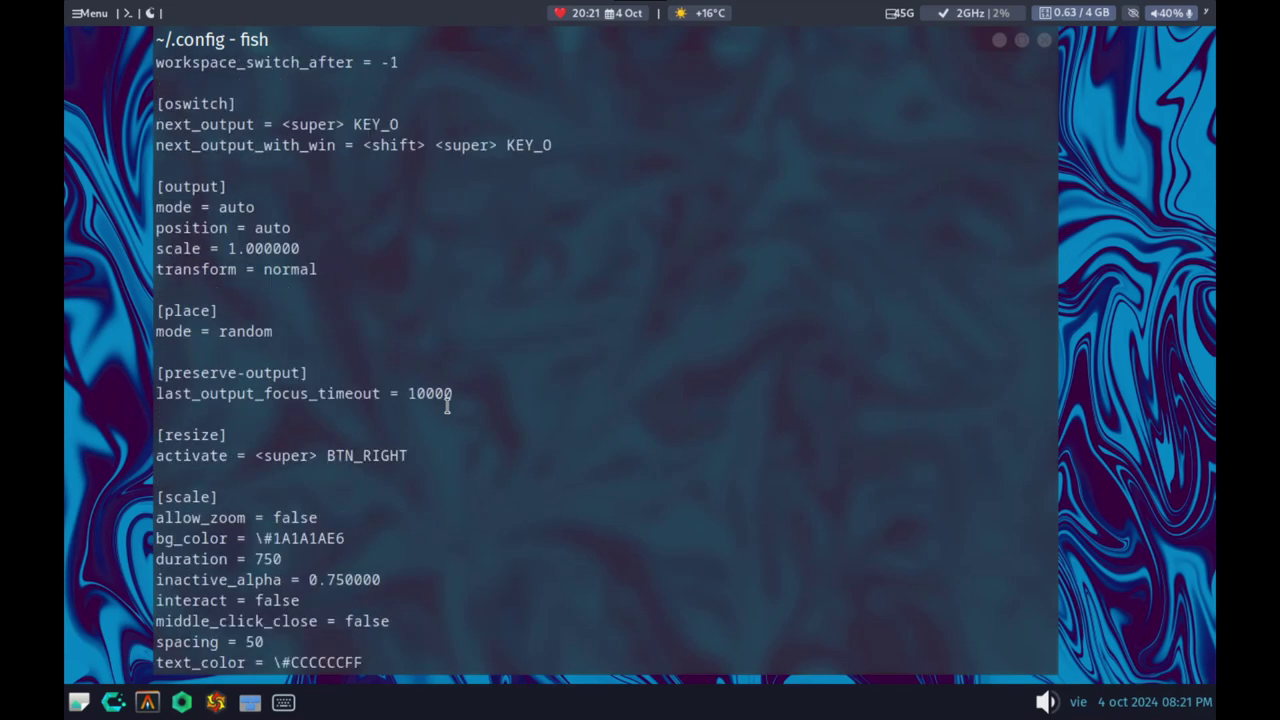
{"action": "scroll", "coordinate": [447, 405], "scroll_direction": "down", "scroll_amount": 1}
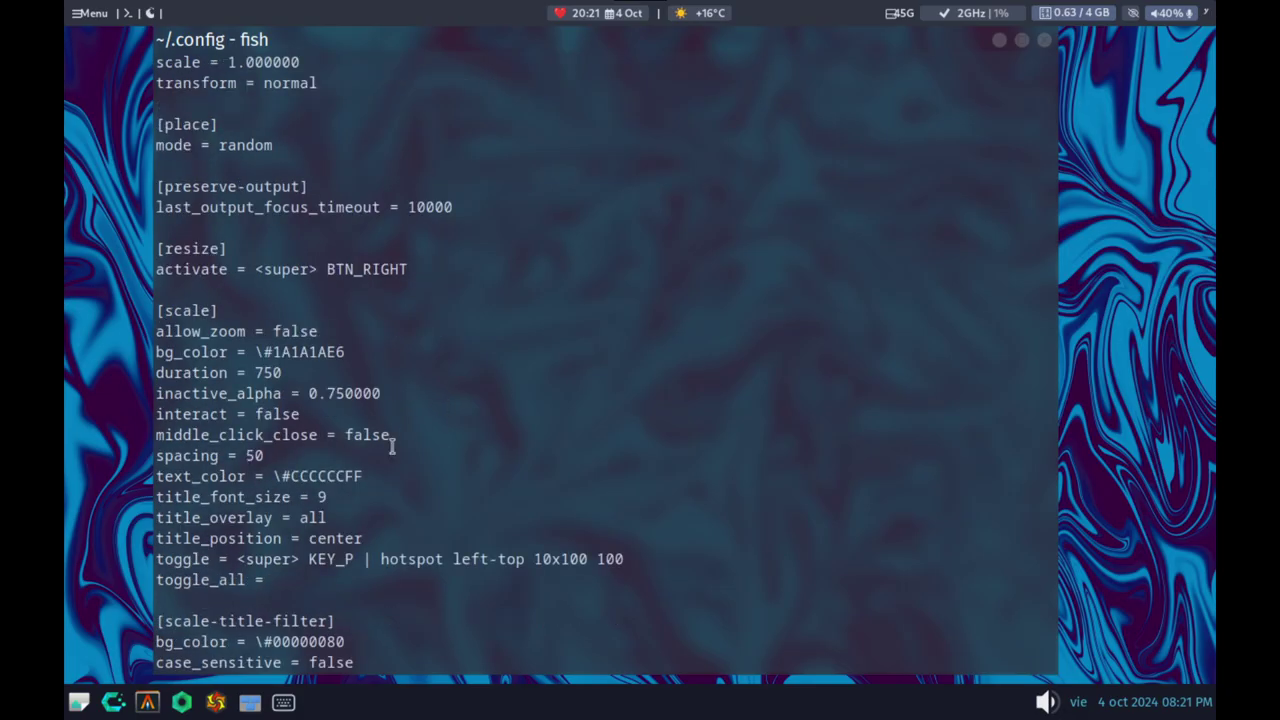
Select the [scale] text_color value \#CCCCCCFF, then read down to [winzoom] and [wm-actions].
{"action": "left_click", "coordinate": [370, 476]}
{"action": "key", "text": "shift+Left"}
{"action": "key", "text": "shift+Left"}
{"action": "key", "text": "shift+Left"}
{"action": "key", "text": "shift+Left"}
{"action": "key", "text": "shift+Left"}
{"action": "key", "text": "shift+Left"}
{"action": "key", "text": "shift+Left"}
{"action": "key", "text": "shift+Left"}
{"action": "key", "text": "shift+Left"}
{"action": "key", "text": "shift+Left"}
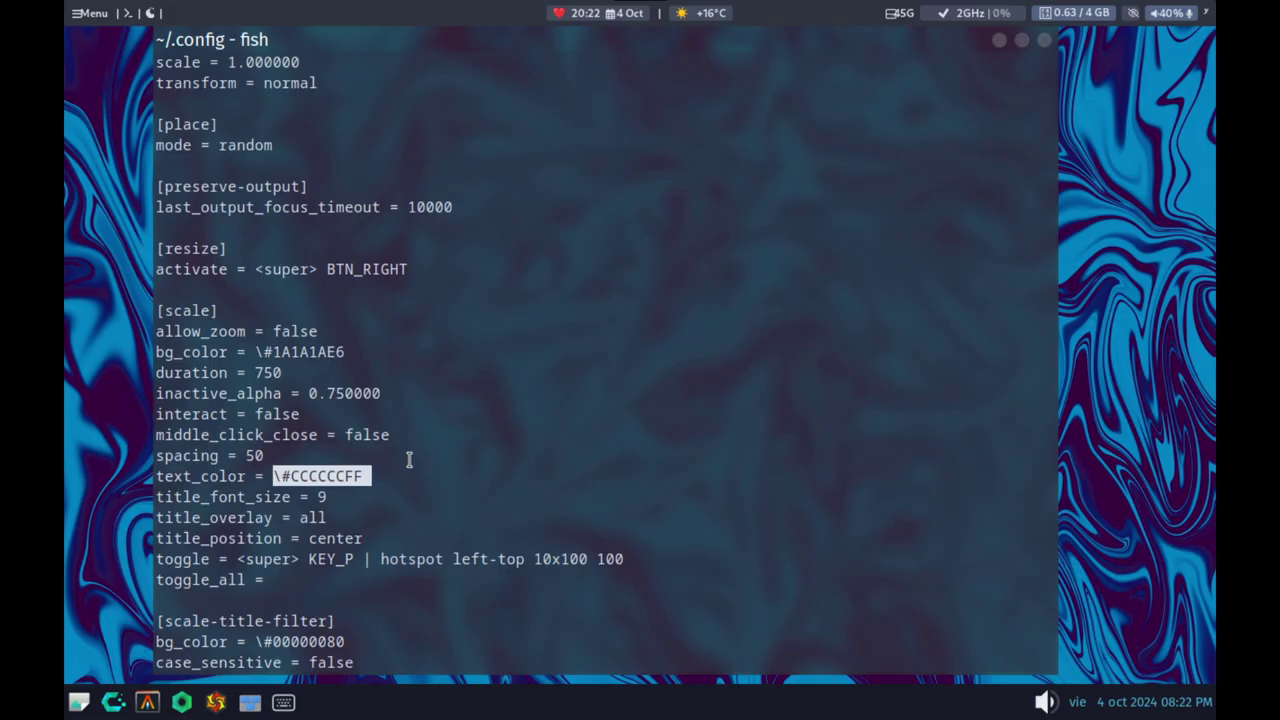
{"action": "scroll", "coordinate": [409, 459], "scroll_direction": "down", "scroll_amount": 1}
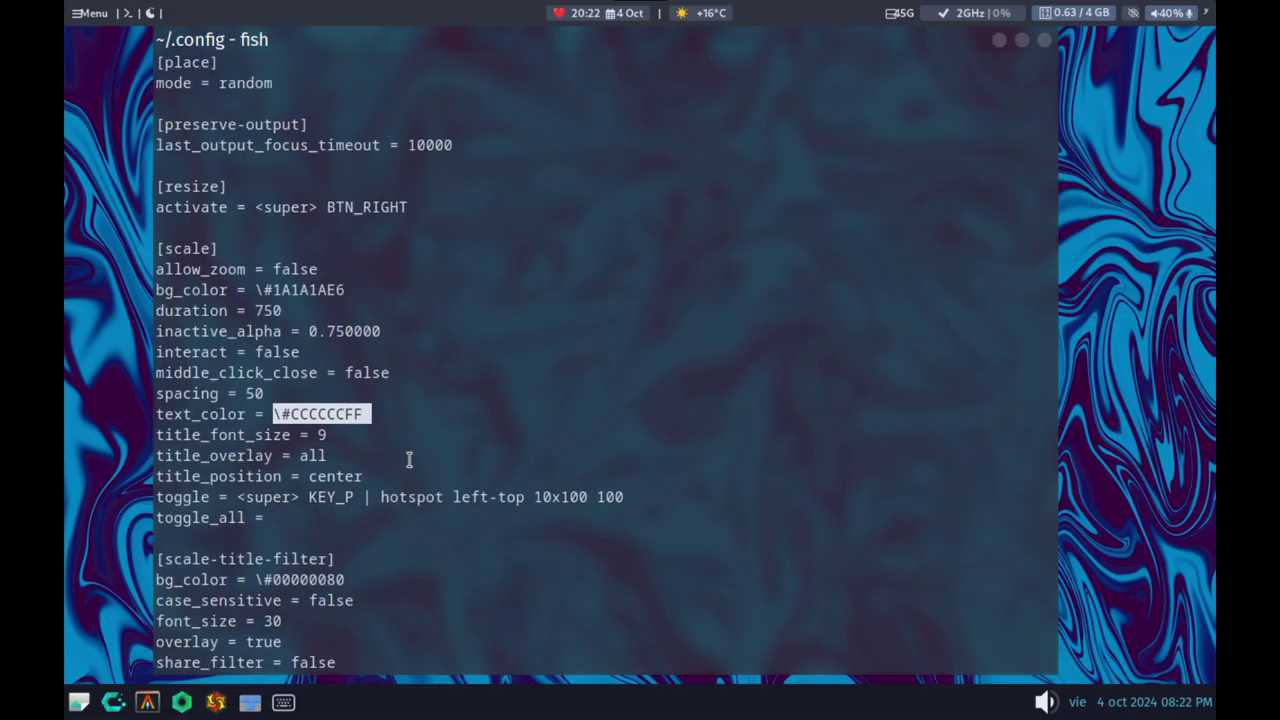
{"action": "scroll", "coordinate": [409, 459], "scroll_direction": "down", "scroll_amount": 1}
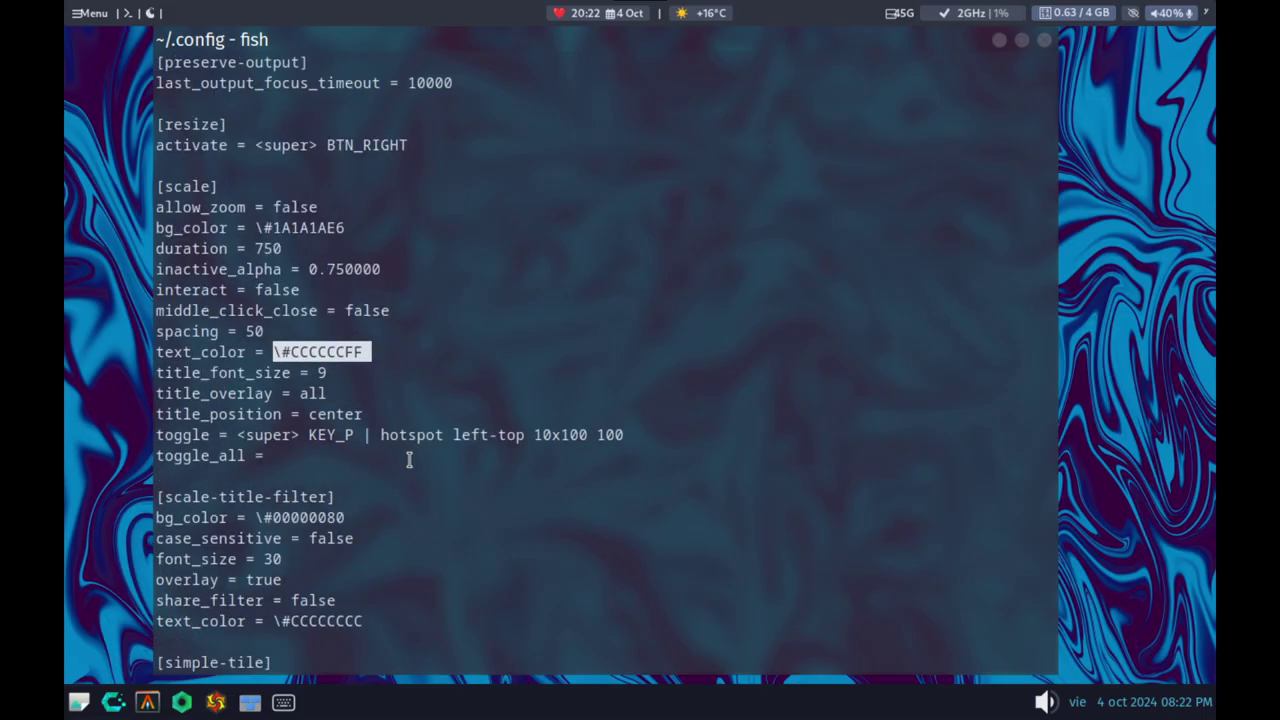
{"action": "scroll", "coordinate": [409, 459], "scroll_direction": "down", "scroll_amount": 1}
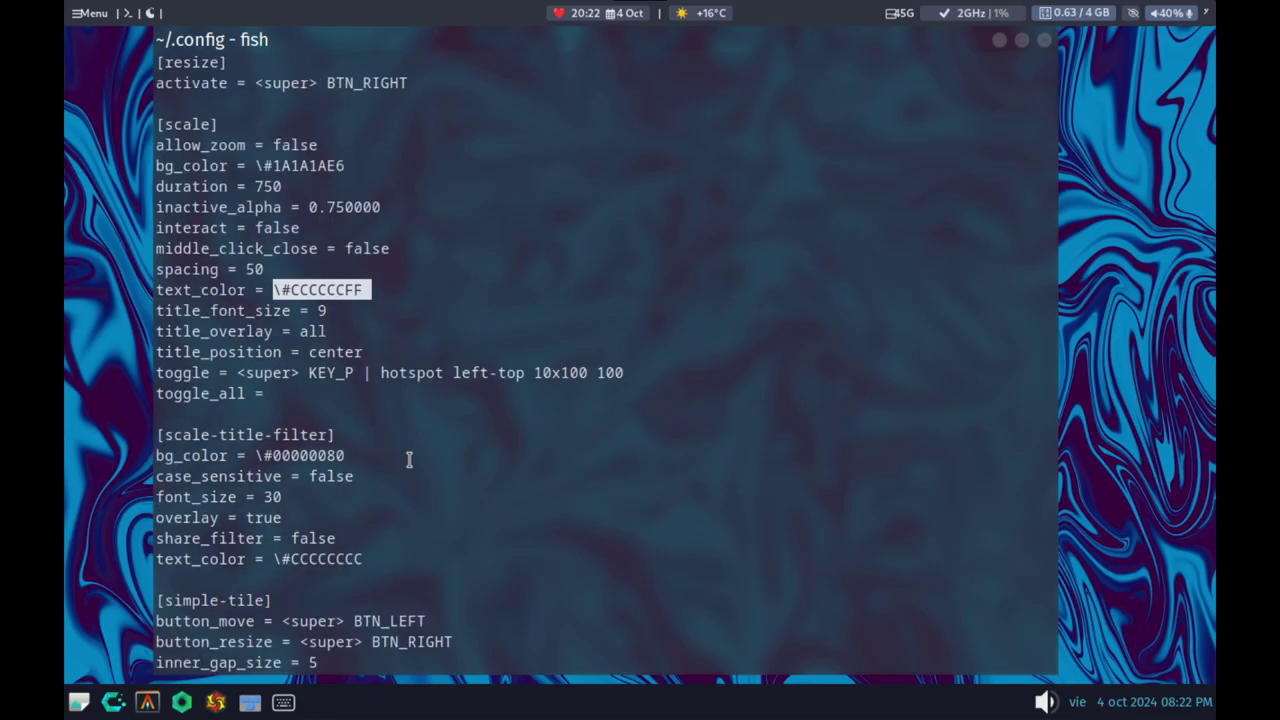
{"action": "scroll", "coordinate": [409, 459], "scroll_direction": "down", "scroll_amount": 1}
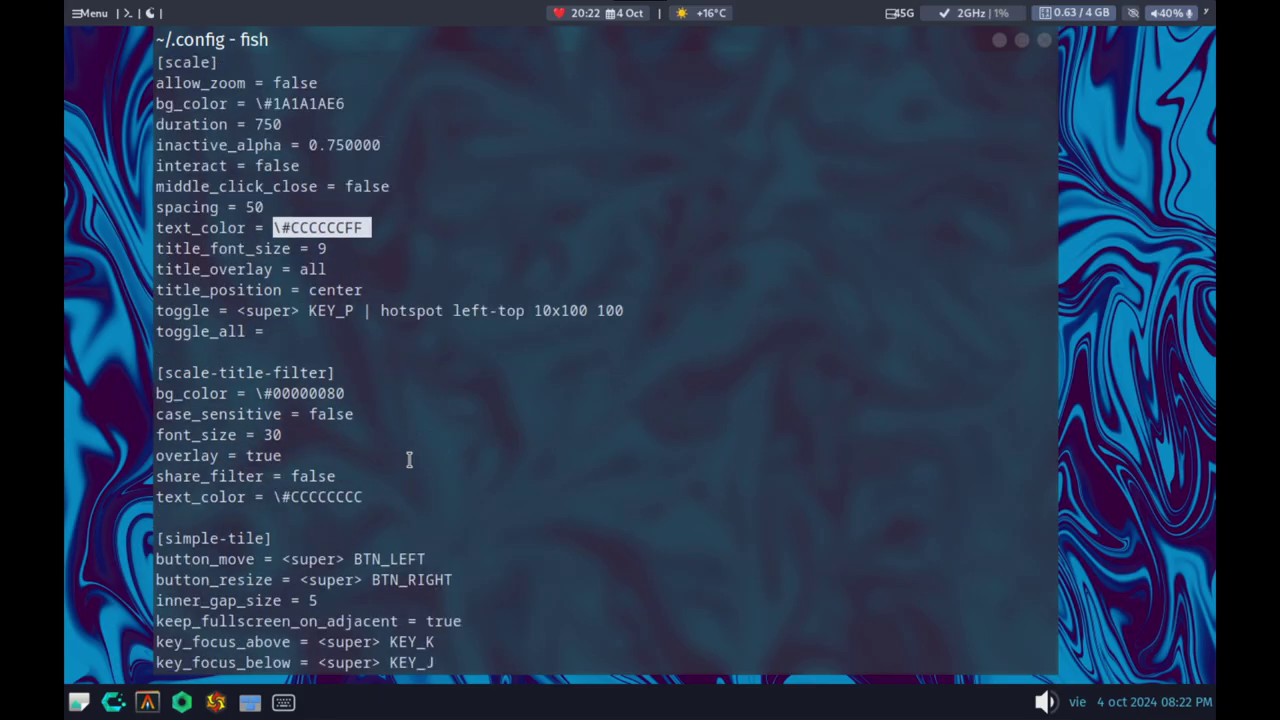
{"action": "scroll", "coordinate": [409, 459], "scroll_direction": "down", "scroll_amount": 3}
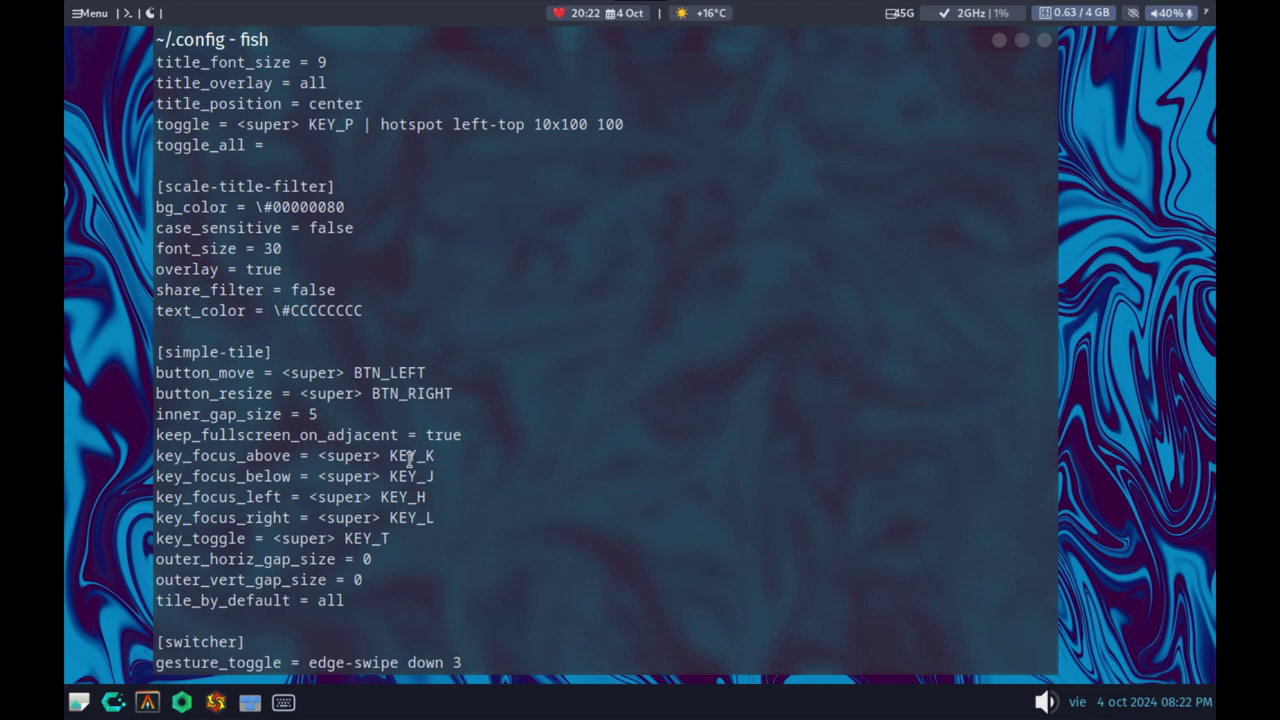
{"action": "scroll", "coordinate": [409, 459], "scroll_direction": "up", "scroll_amount": 1}
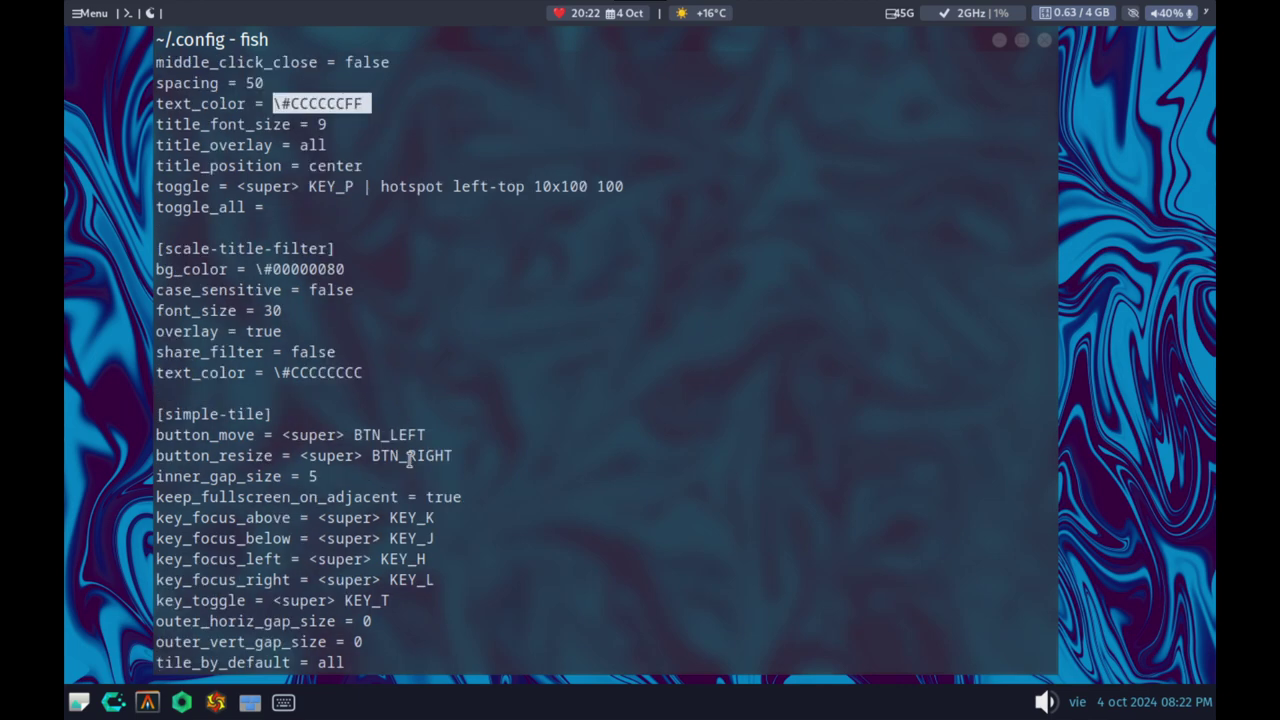
{"action": "scroll", "coordinate": [409, 459], "scroll_direction": "down", "scroll_amount": 4}
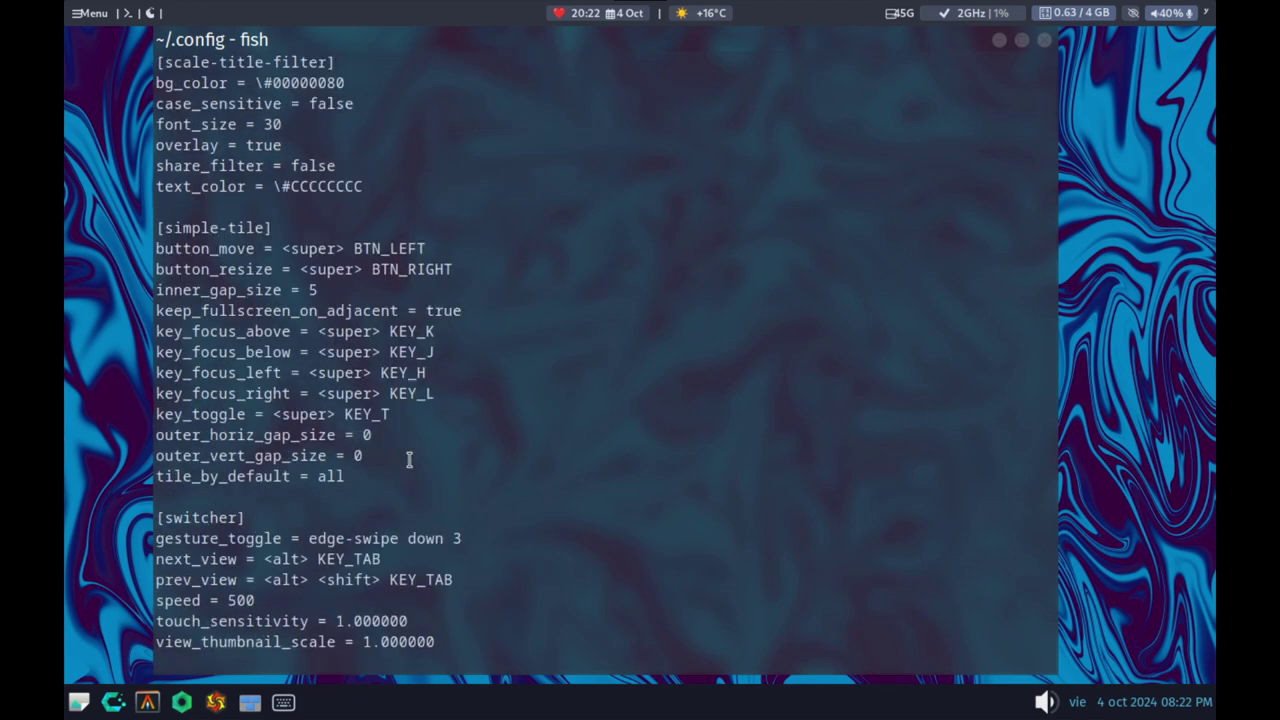
{"action": "scroll", "coordinate": [409, 459], "scroll_direction": "down", "scroll_amount": 3}
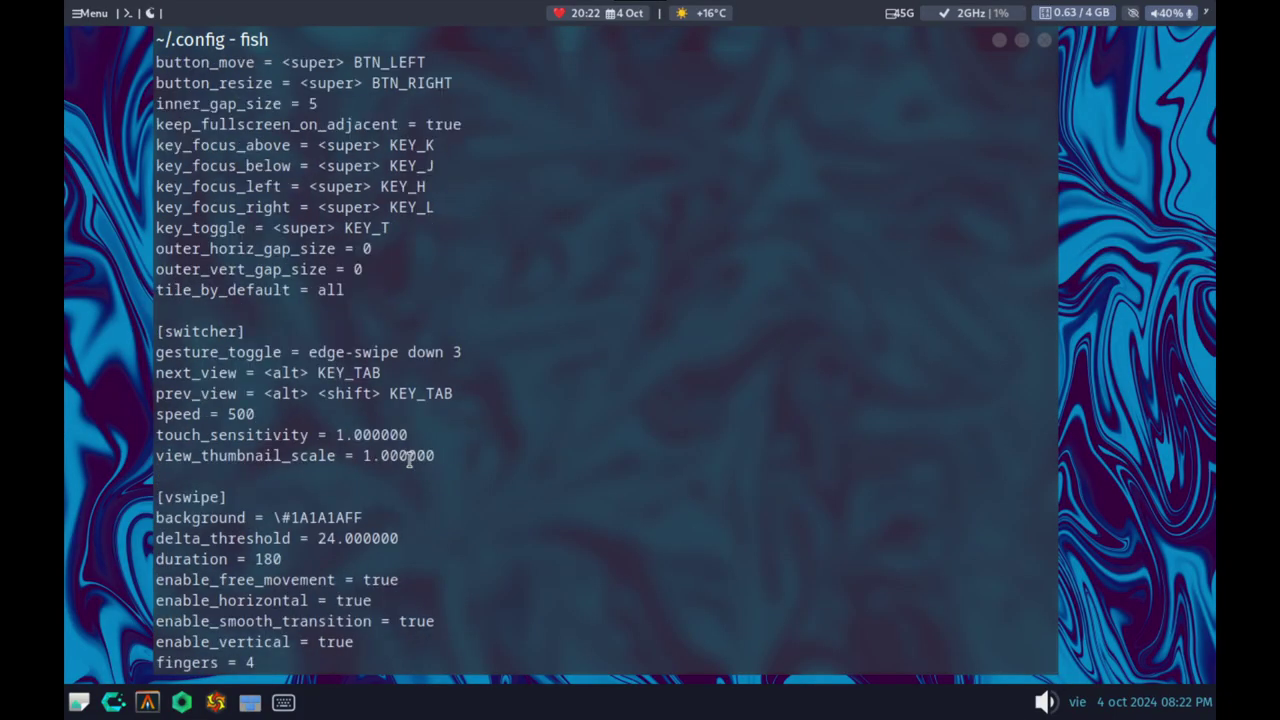
{"action": "scroll", "coordinate": [409, 459], "scroll_direction": "down", "scroll_amount": 4}
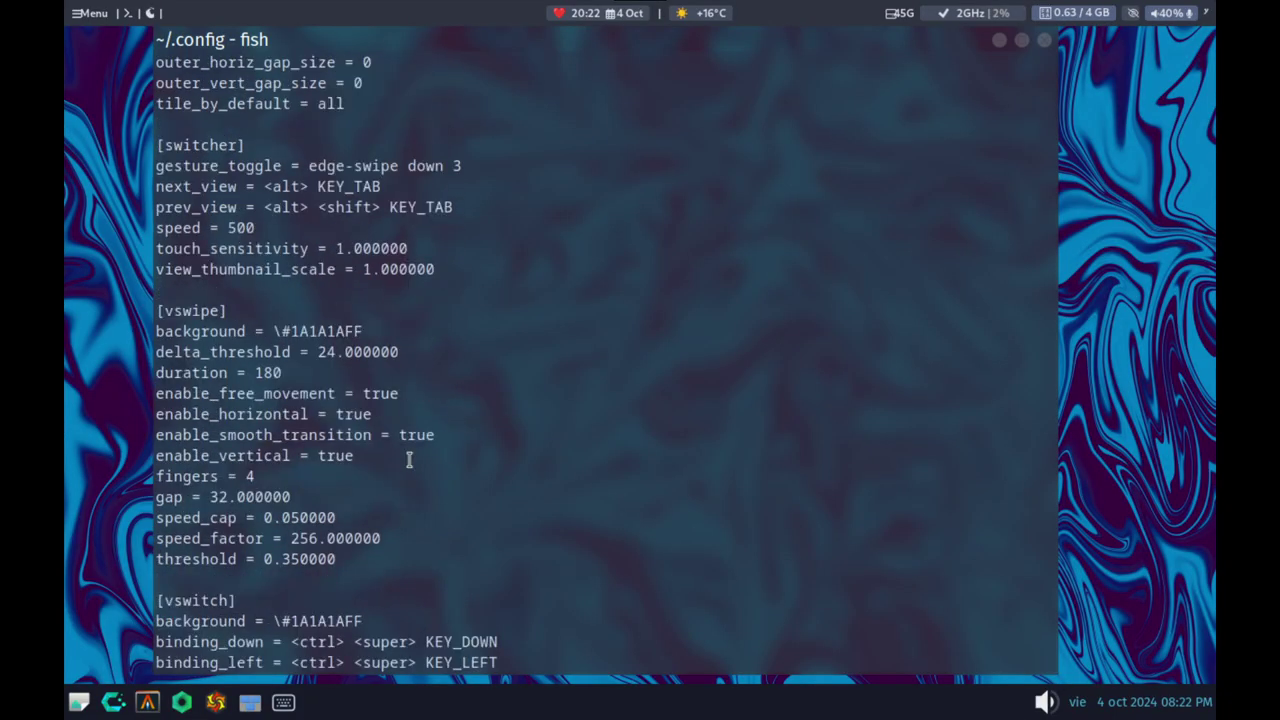
{"action": "scroll", "coordinate": [409, 459], "scroll_direction": "down", "scroll_amount": 4}
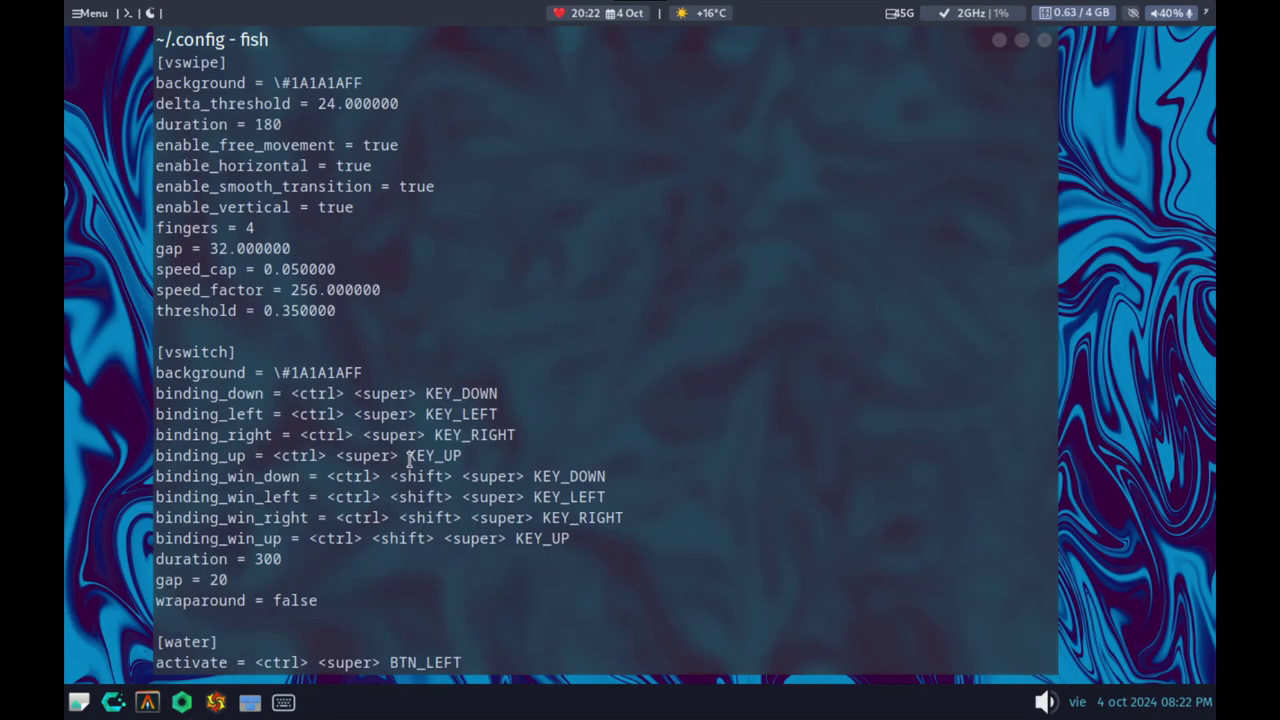
{"action": "scroll", "coordinate": [409, 459], "scroll_direction": "down", "scroll_amount": 2}
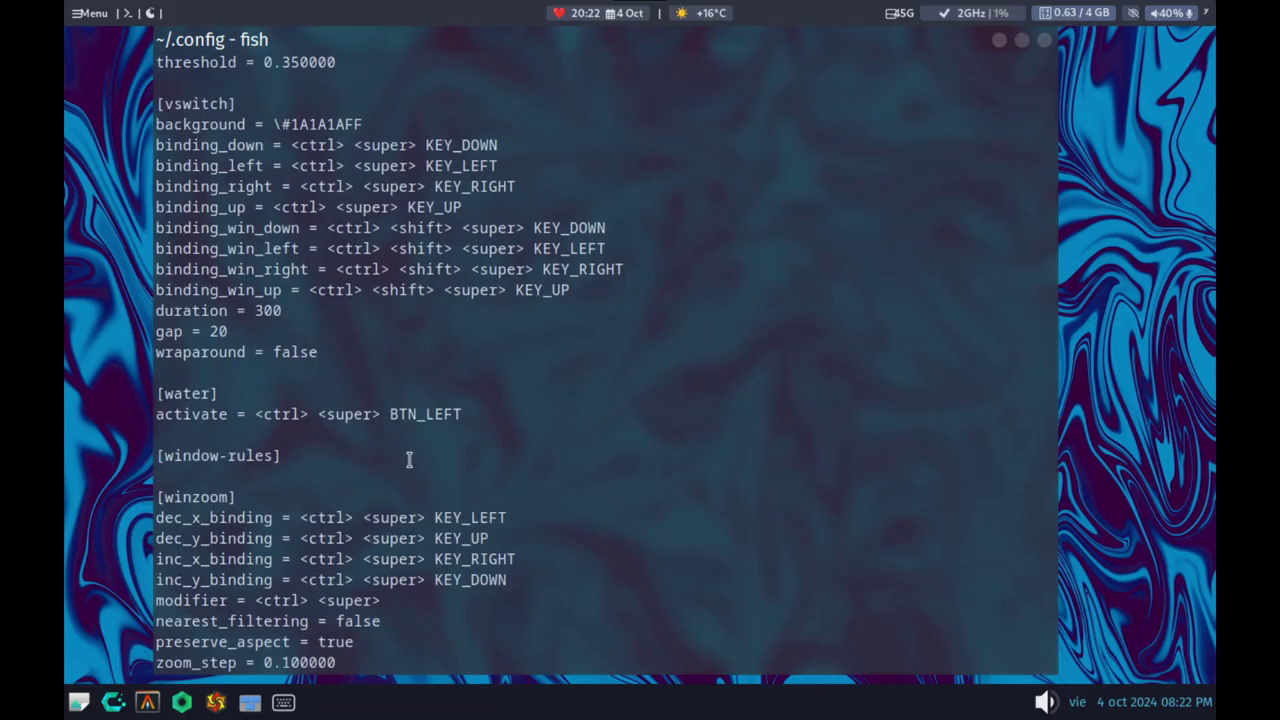
{"action": "scroll", "coordinate": [409, 459], "scroll_direction": "down", "scroll_amount": 1}
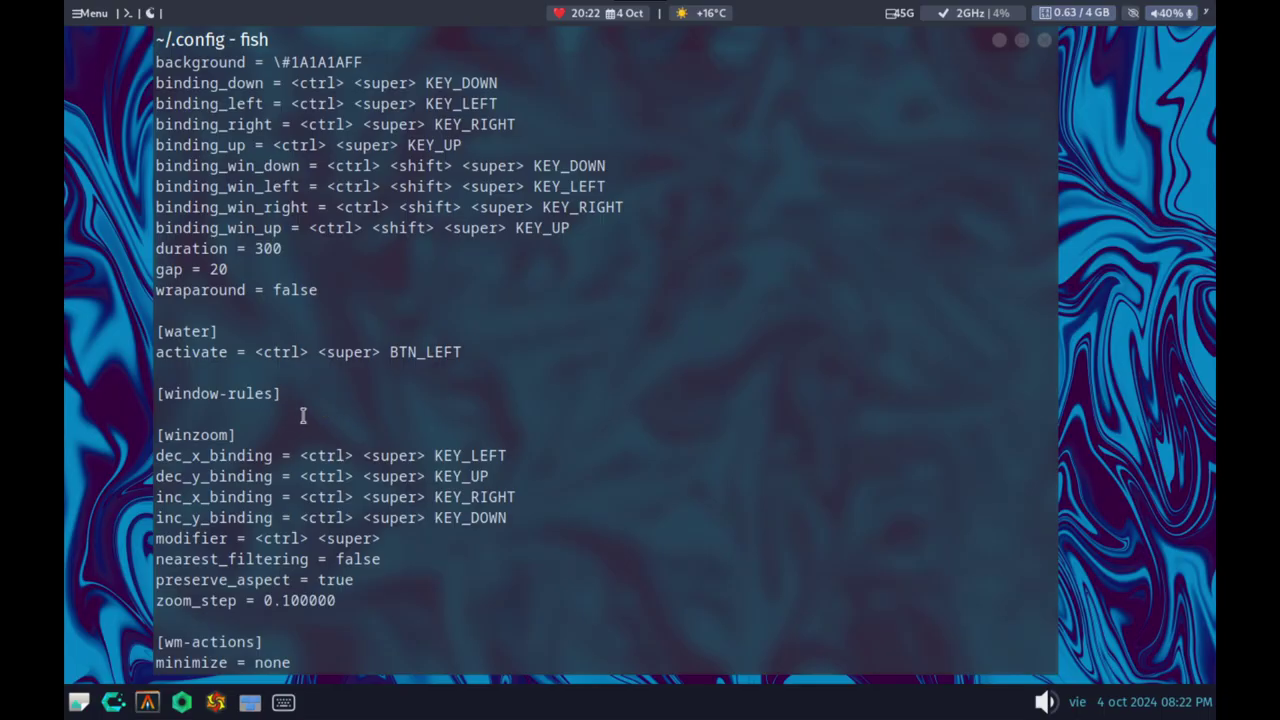
Highlight the four winzoom binding lines, then scroll through [wobbly] and [workarounds] to [workspace-names].
{"action": "left_click_drag", "start_coordinate": [209, 449], "coordinate": [540, 520]}
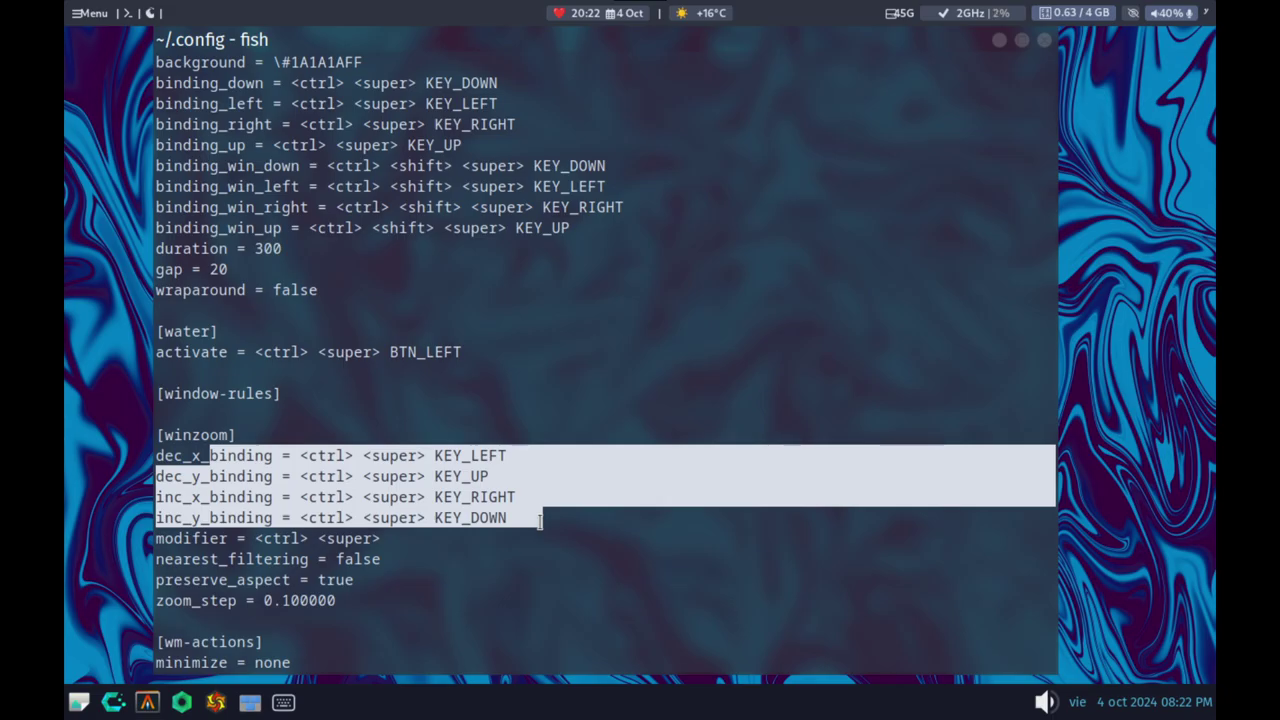
{"action": "left_click", "coordinate": [537, 508]}
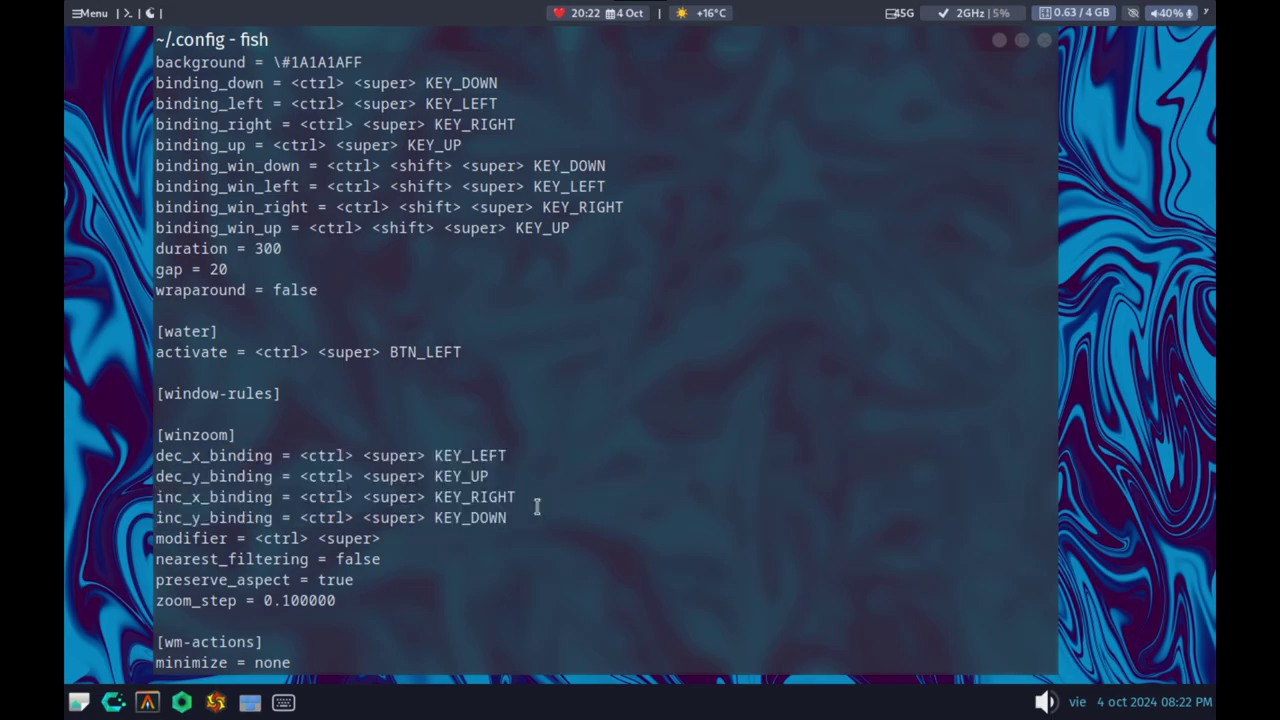
{"action": "scroll", "coordinate": [537, 507], "scroll_direction": "down", "scroll_amount": 3}
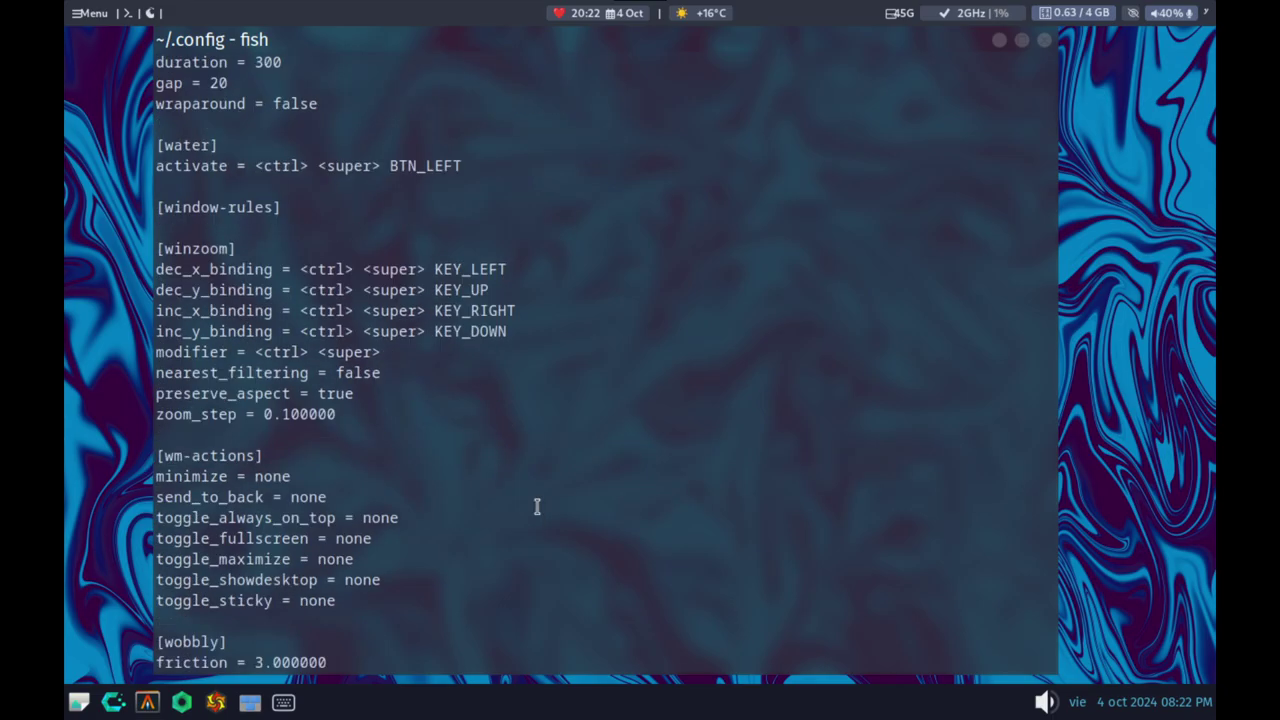
{"action": "scroll", "coordinate": [537, 507], "scroll_direction": "down", "scroll_amount": 1}
{"action": "scroll", "coordinate": [537, 507], "scroll_direction": "down", "scroll_amount": 2}
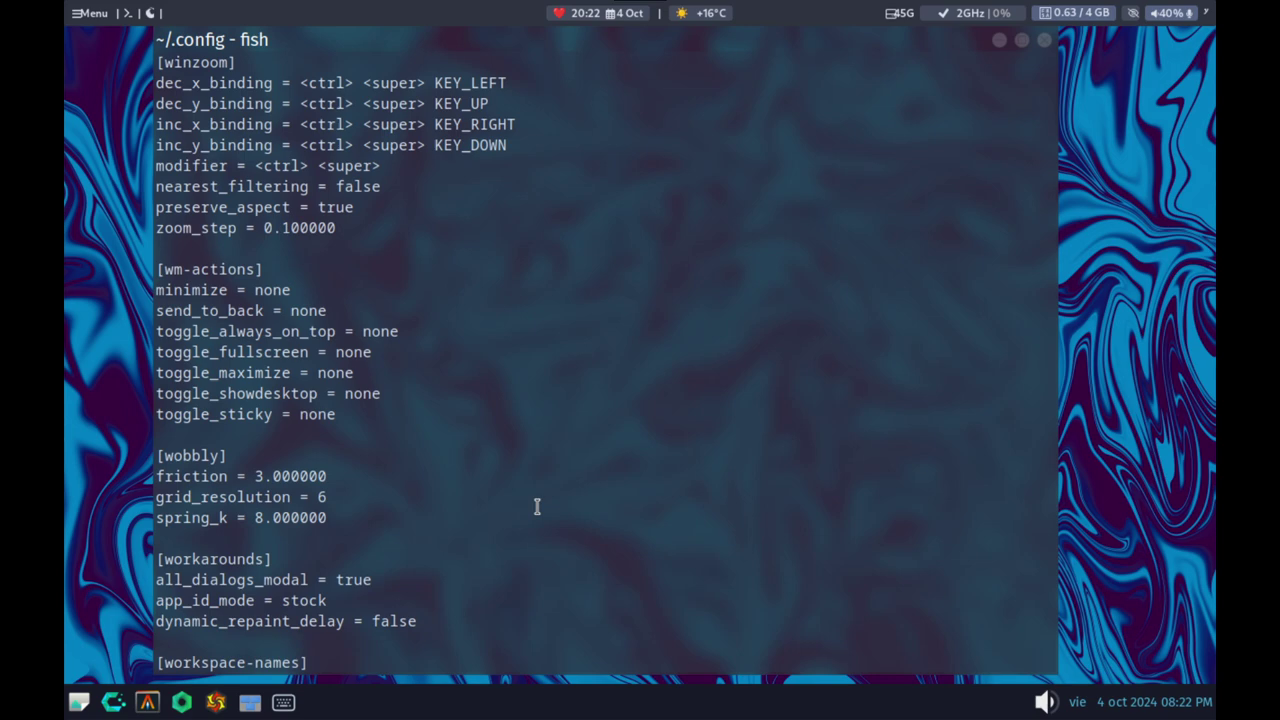
{"action": "scroll", "coordinate": [537, 507], "scroll_direction": "down", "scroll_amount": 1}
{"action": "scroll", "coordinate": [537, 507], "scroll_direction": "down", "scroll_amount": 1}
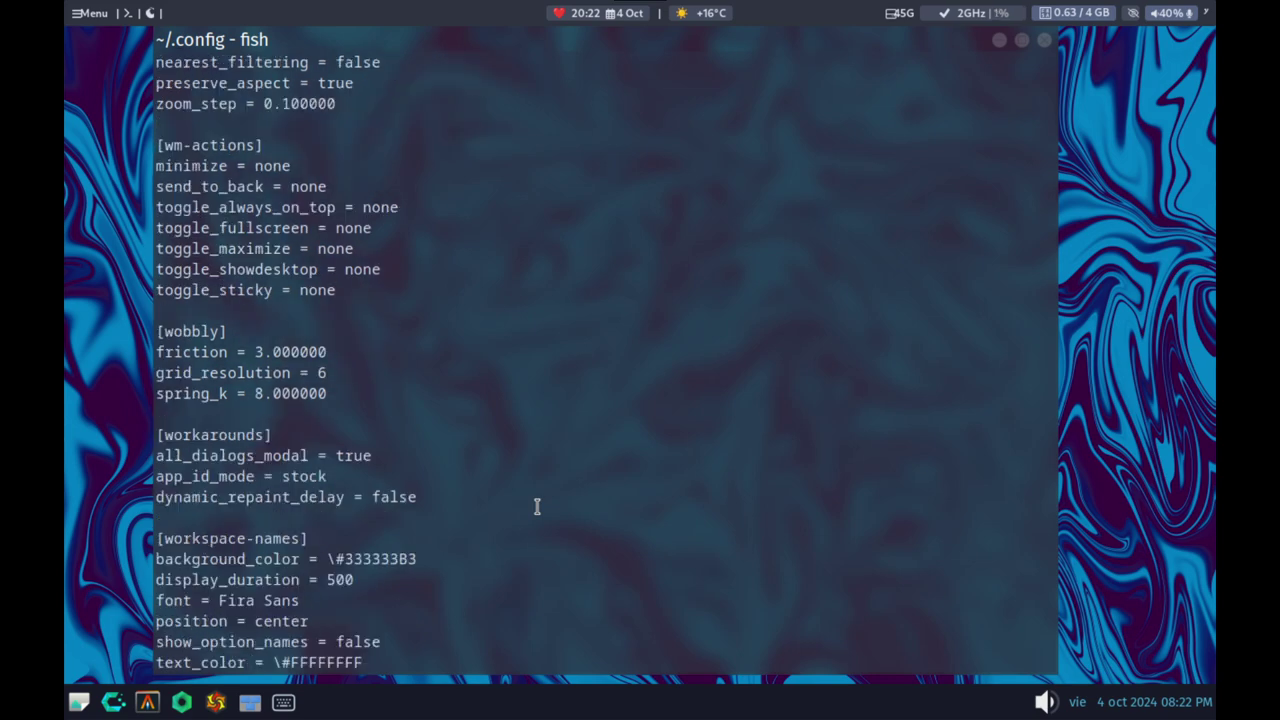
{"action": "scroll", "coordinate": [537, 507], "scroll_direction": "down", "scroll_amount": 1}
{"action": "scroll", "coordinate": [537, 507], "scroll_direction": "down", "scroll_amount": 1}
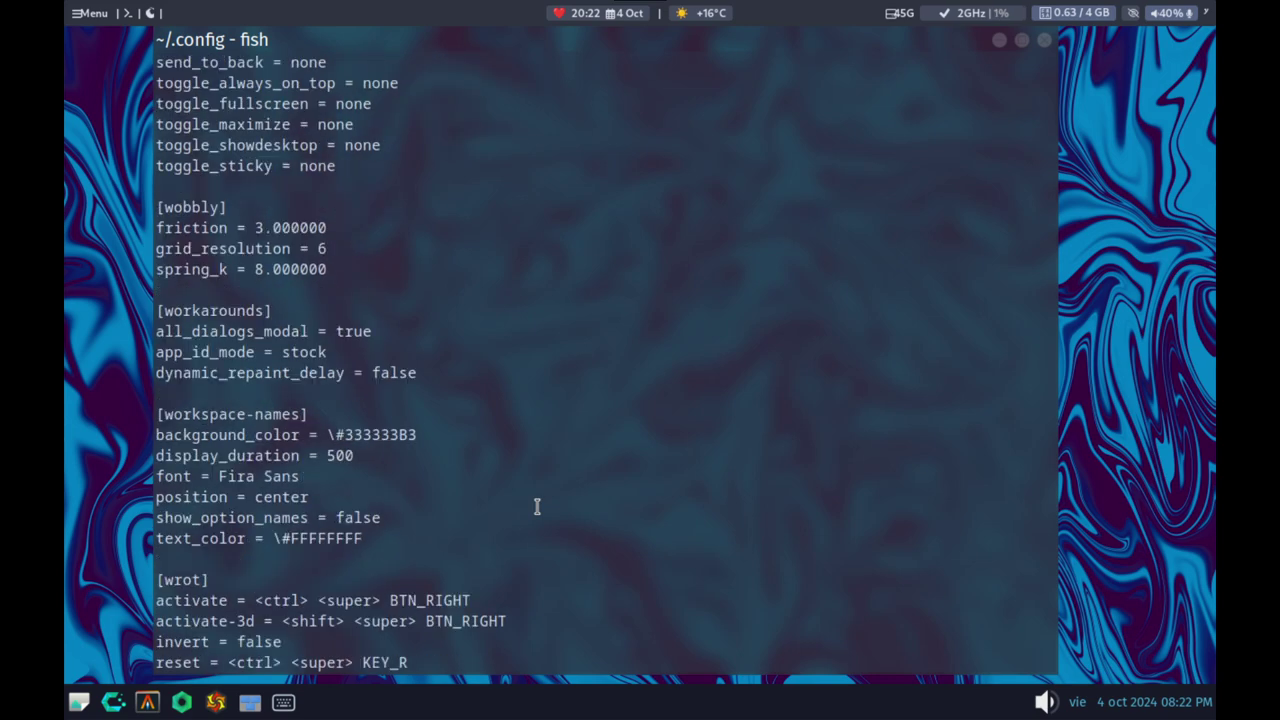
{"action": "scroll", "coordinate": [537, 507], "scroll_direction": "down", "scroll_amount": 4}
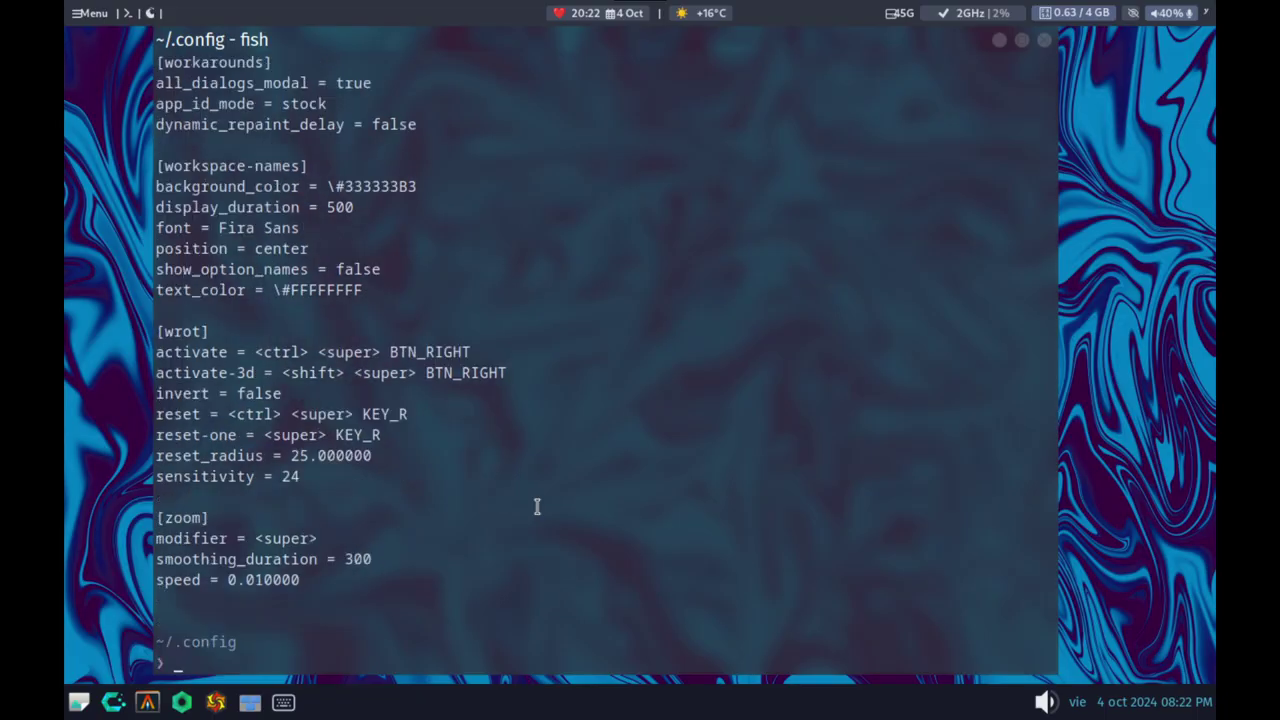
{"action": "scroll", "coordinate": [537, 507], "scroll_direction": "up", "scroll_amount": 7}
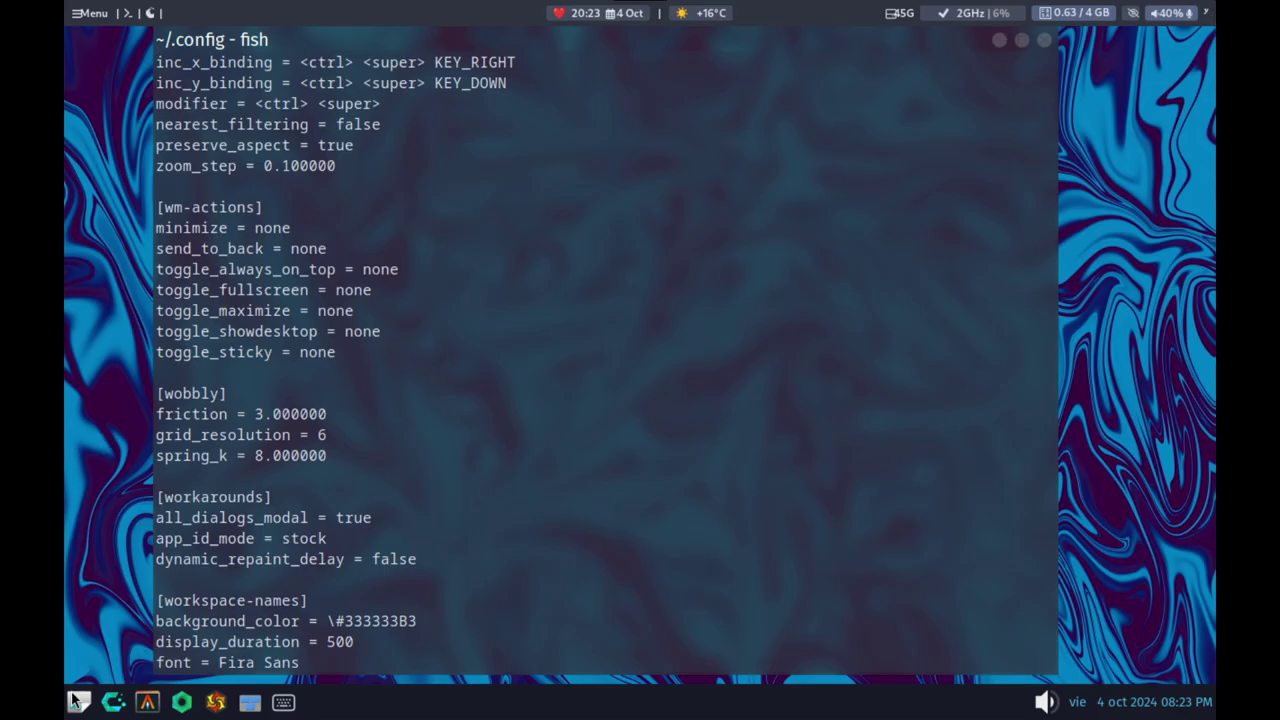
Scroll back to [winzoom] (preserve_aspect true, zoom_step 0.100000) and the [wm-actions] entries.
{"action": "scroll", "coordinate": [655, 368], "scroll_direction": "down", "scroll_amount": 1}
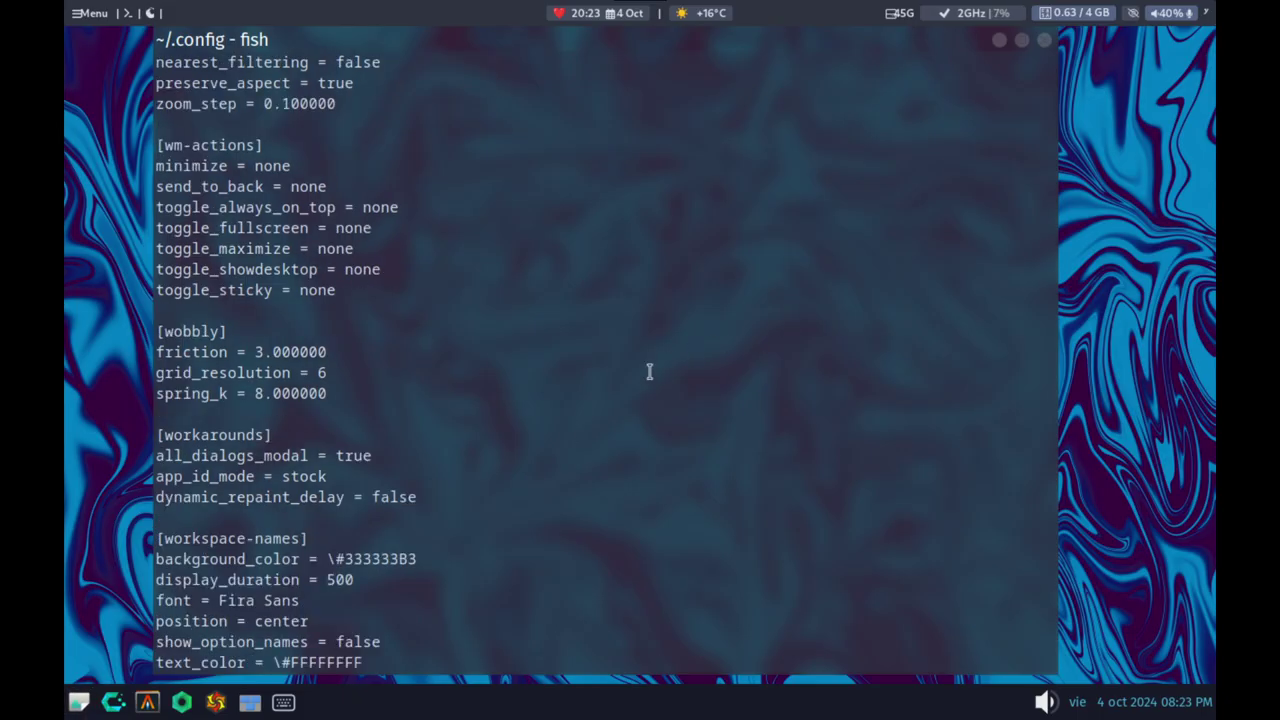
{"action": "scroll", "coordinate": [649, 371], "scroll_direction": "down", "scroll_amount": 3}
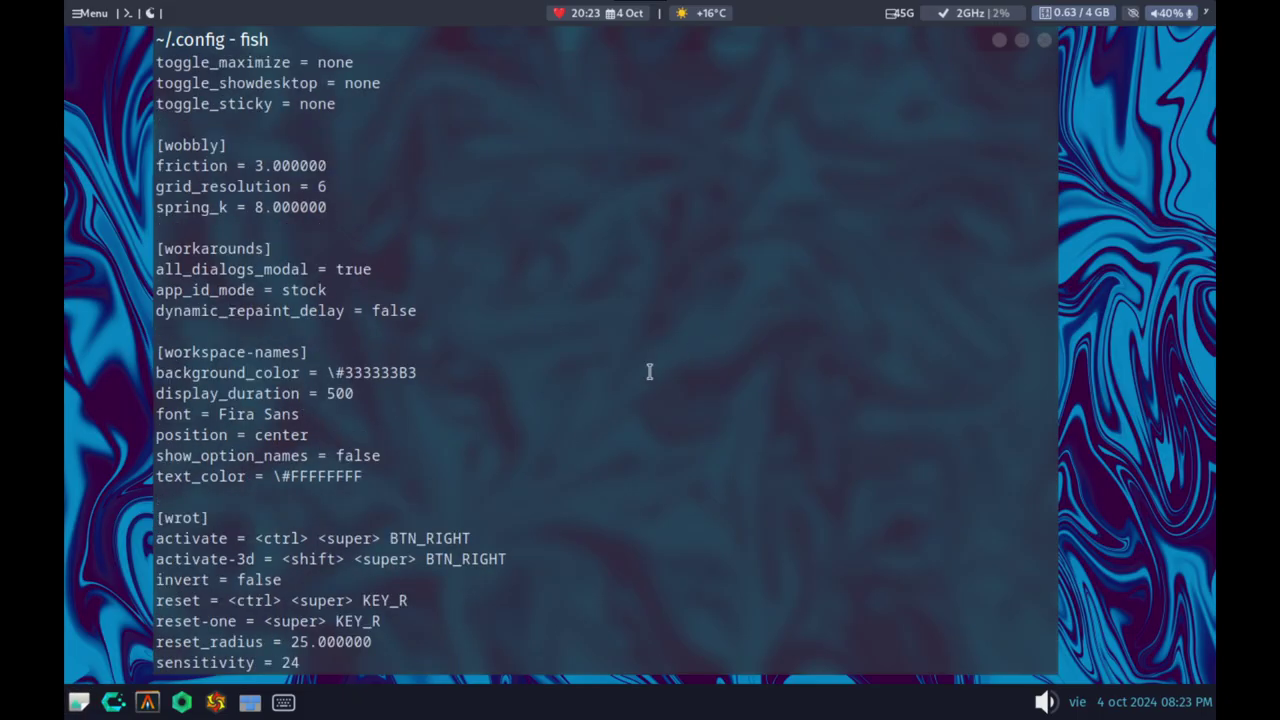
{"action": "scroll", "coordinate": [649, 371], "scroll_direction": "down", "scroll_amount": 1}
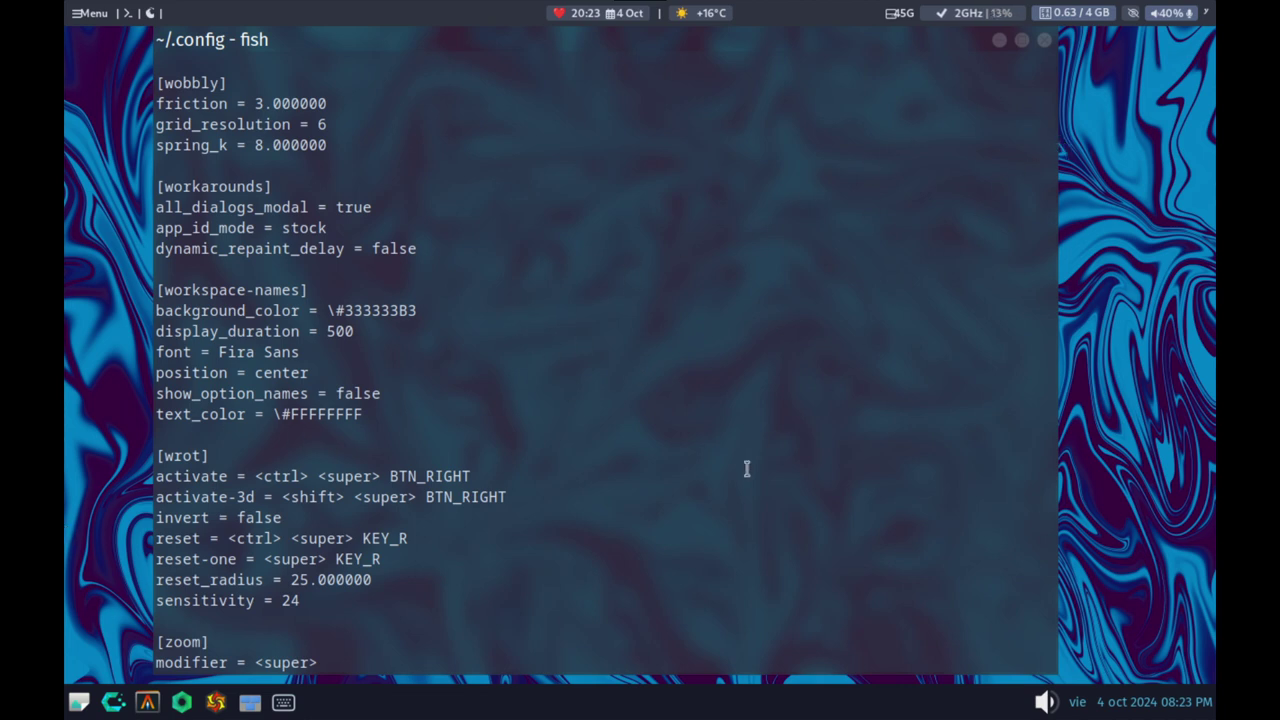
{"action": "scroll", "coordinate": [735, 140], "scroll_direction": "down", "scroll_amount": 1}
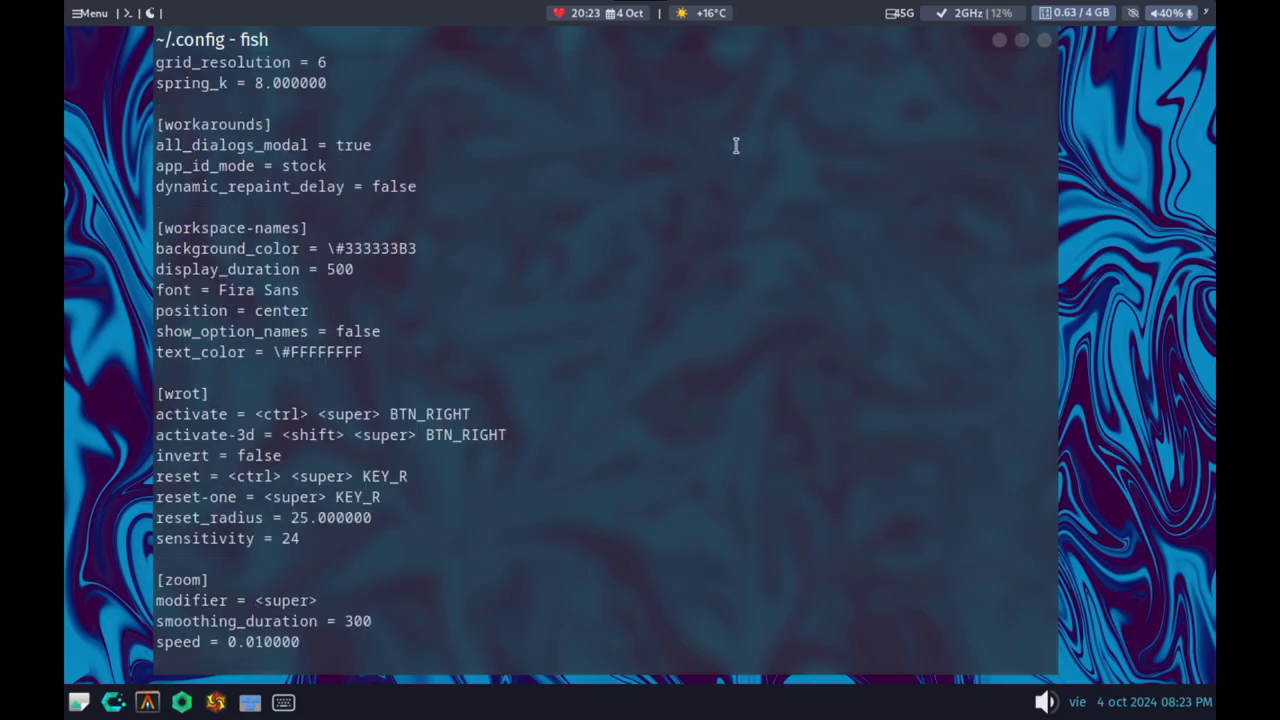
{"action": "scroll", "coordinate": [735, 146], "scroll_direction": "down", "scroll_amount": 1}
{"action": "scroll", "coordinate": [712, 275], "scroll_direction": "up", "scroll_amount": 3}
{"action": "scroll", "coordinate": [705, 292], "scroll_direction": "up", "scroll_amount": 3}
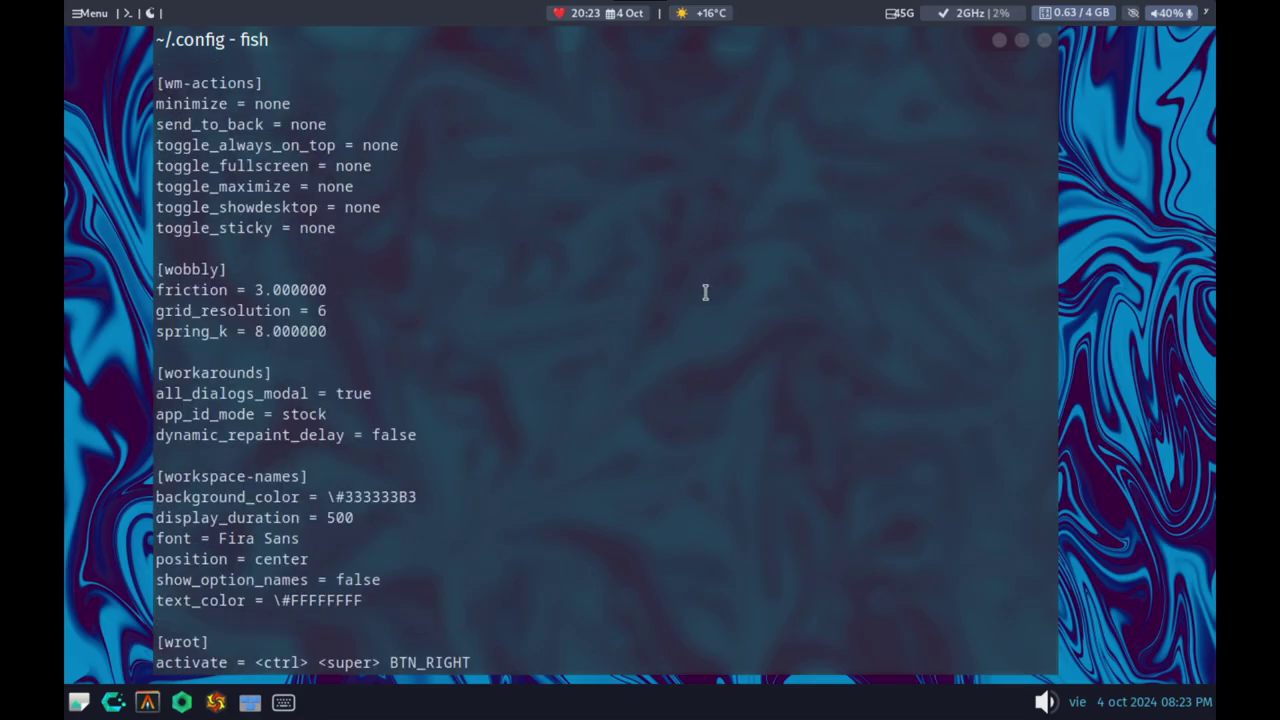
{"action": "scroll", "coordinate": [705, 292], "scroll_direction": "up", "scroll_amount": 2}
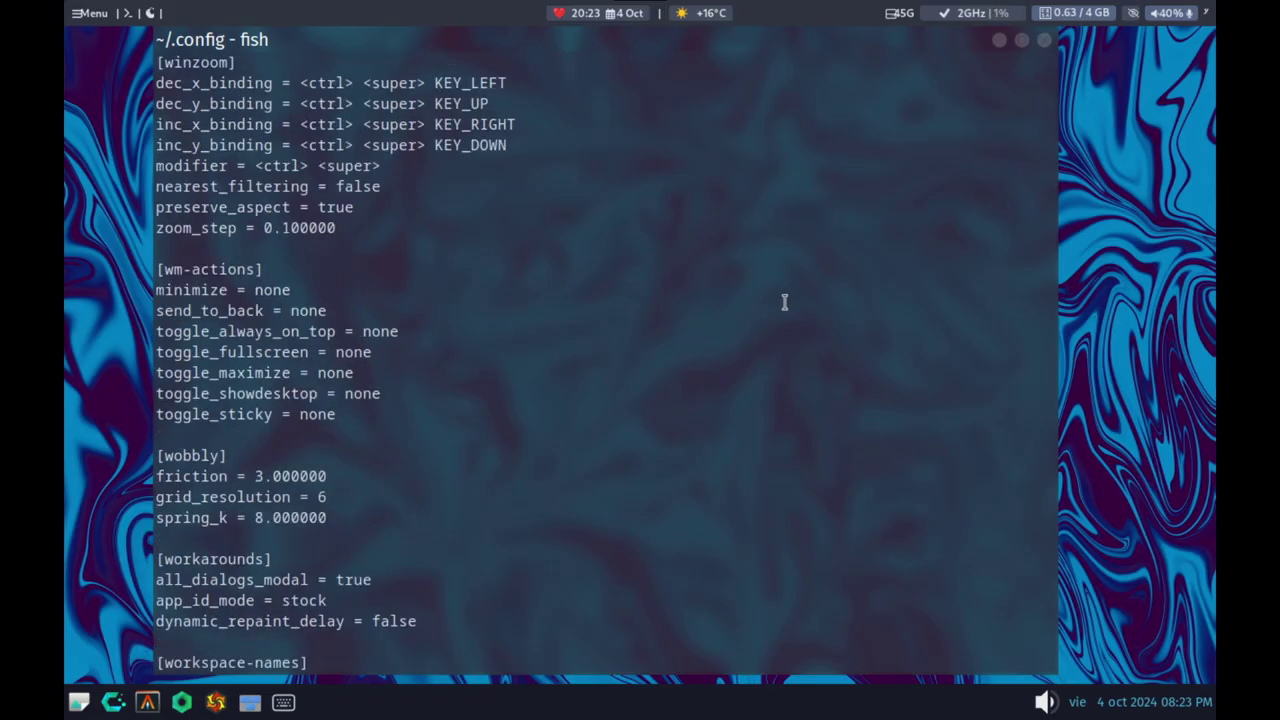
Open a new Alacritty terminal showing the fastfetch system summary.
{"action": "left_click", "coordinate": [127, 14]}
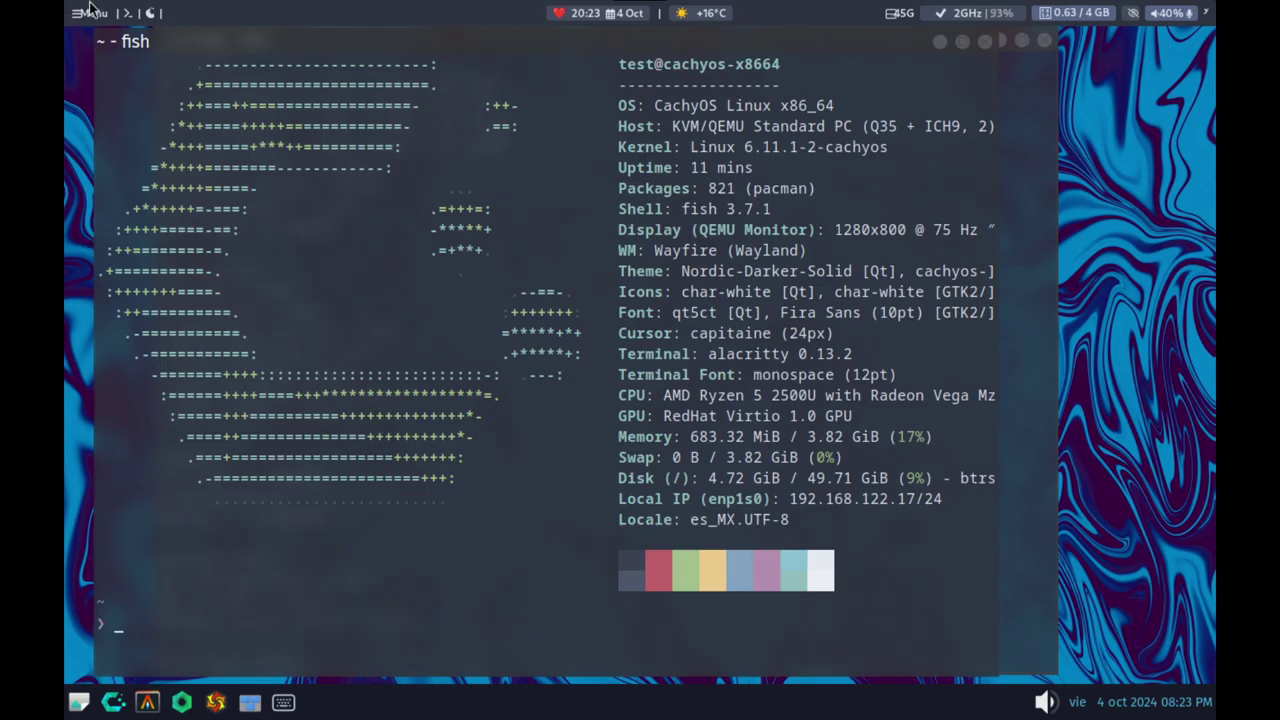
Launch Cachy Browser on a New Tab page.
{"action": "left_click", "coordinate": [154, 13]}
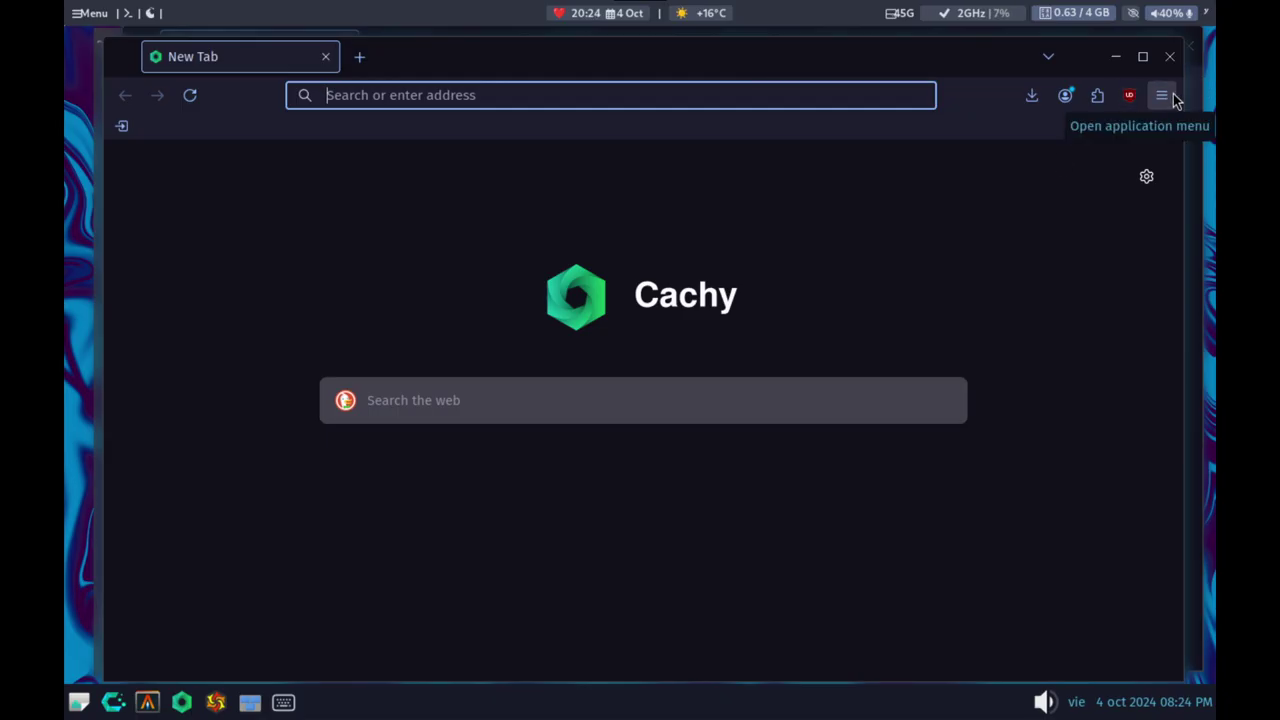
Minimize Cachy Browser to return to the terminal's wayfire.ini listing ending at [zoom].
{"action": "left_click", "coordinate": [1117, 63]}
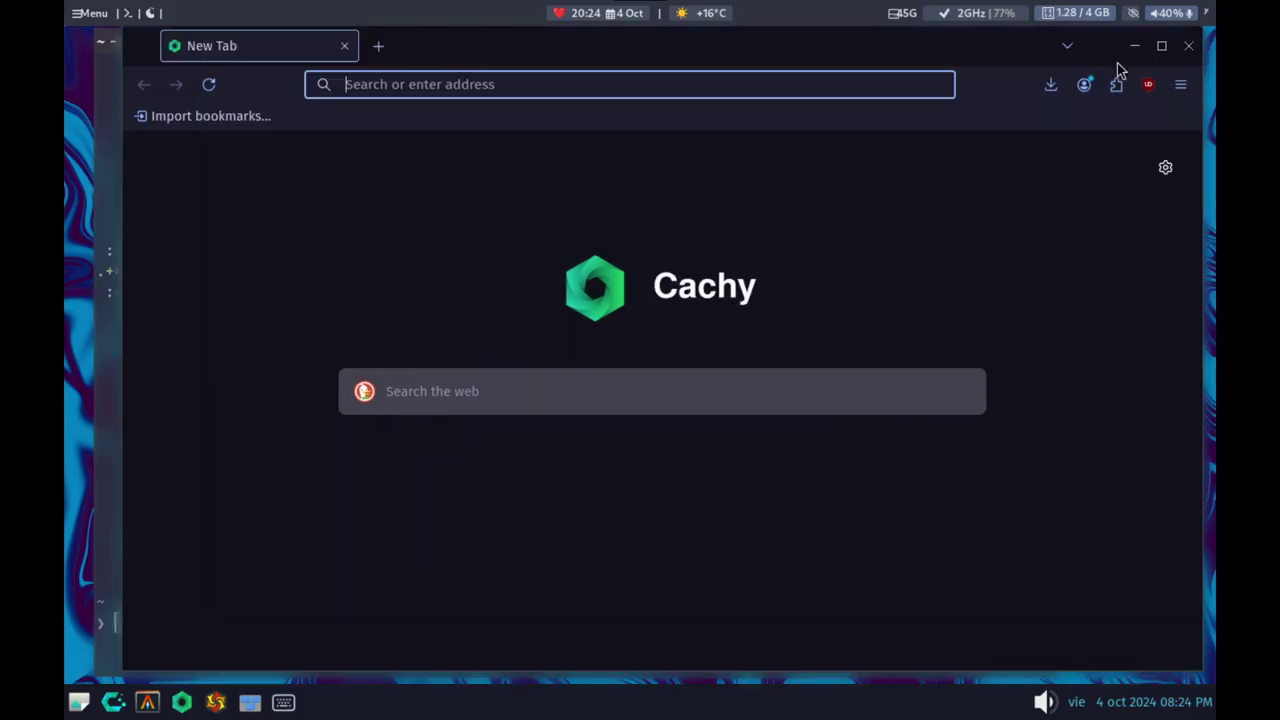
{"action": "left_click", "coordinate": [1131, 52]}
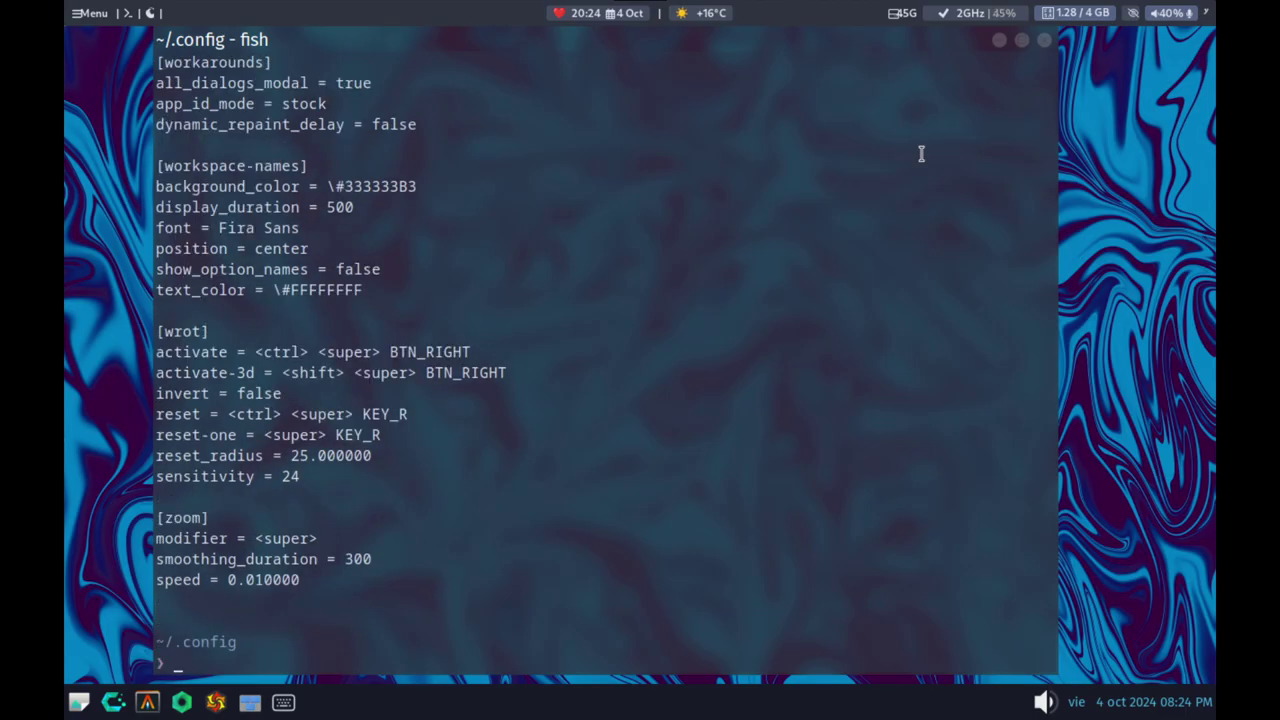
{"action": "scroll", "coordinate": [930, 131], "scroll_direction": "up", "scroll_amount": 1}
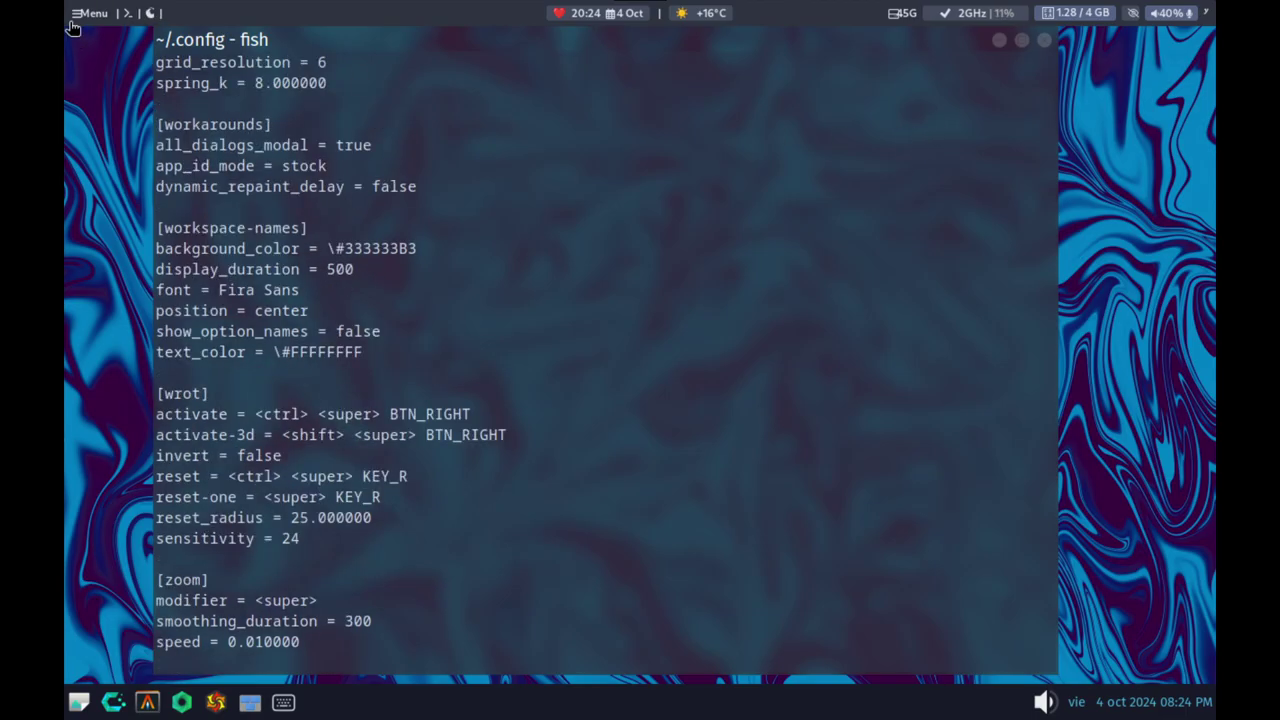
{"action": "left_click", "coordinate": [88, 13]}
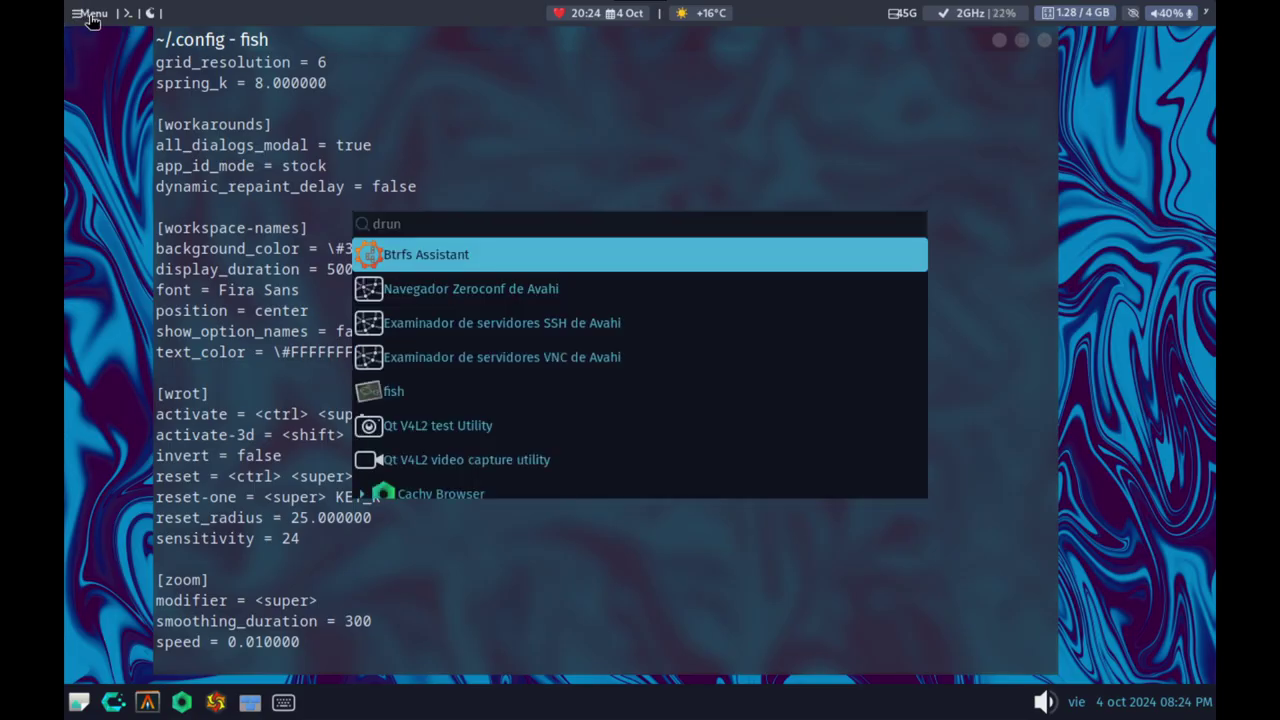
{"action": "scroll", "coordinate": [565, 387], "scroll_direction": "down", "scroll_amount": 2}
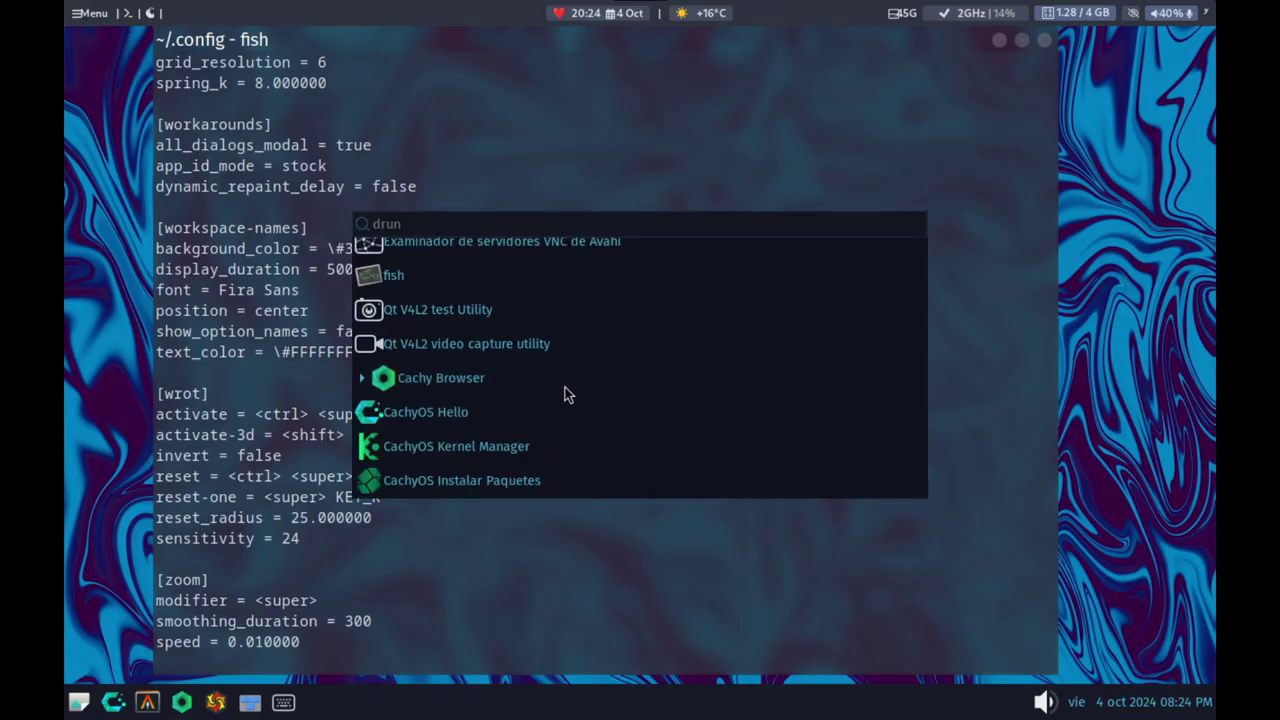
{"action": "scroll", "coordinate": [565, 393], "scroll_direction": "down", "scroll_amount": 1}
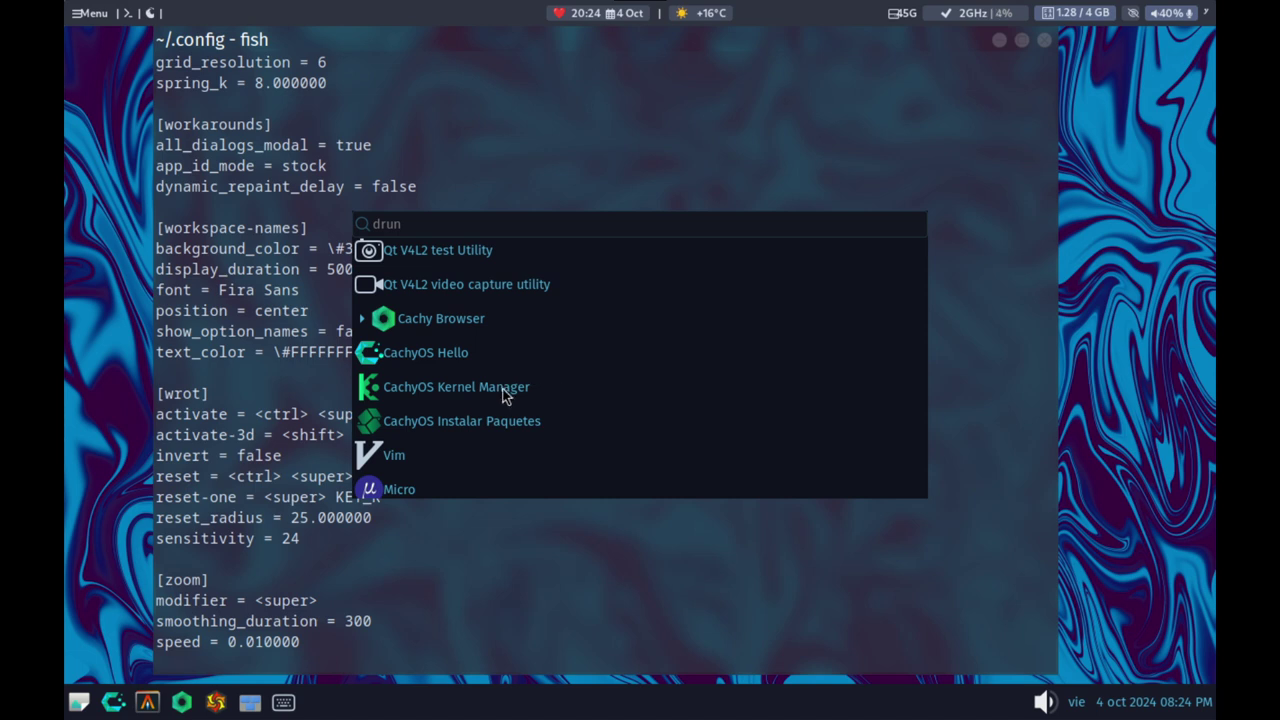
{"action": "scroll", "coordinate": [418, 444], "scroll_direction": "down", "scroll_amount": 1}
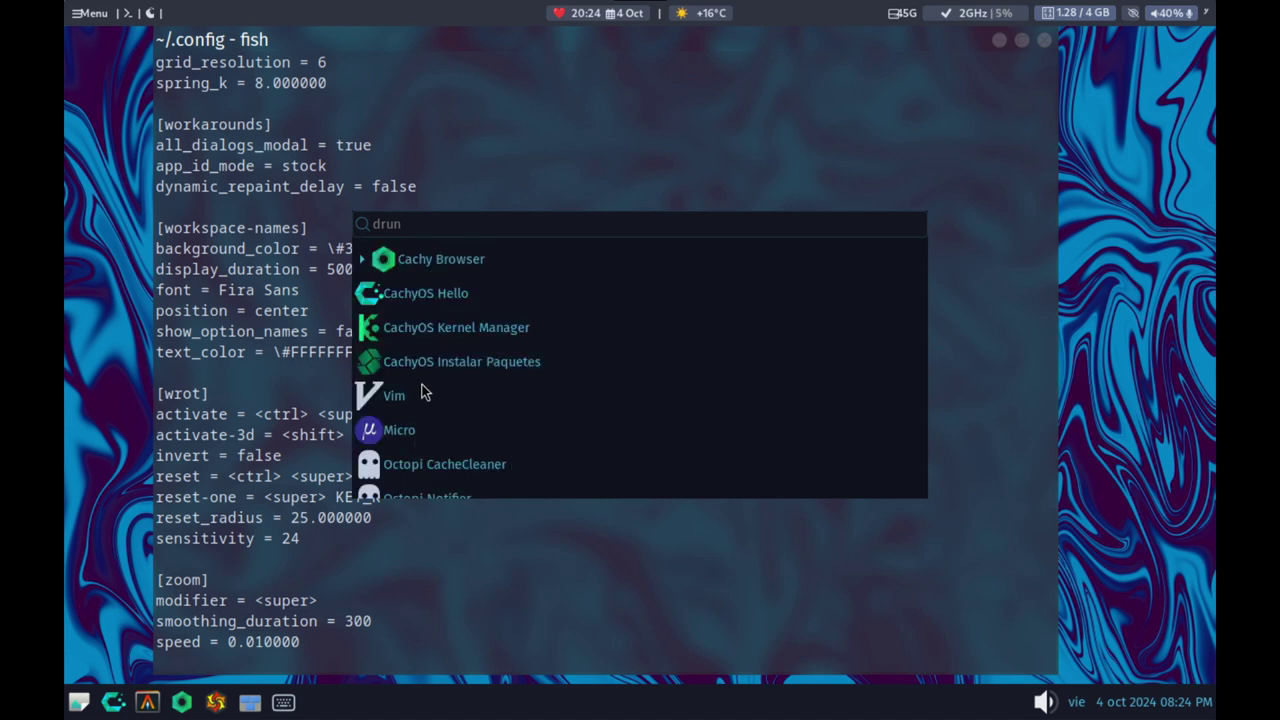
{"action": "scroll", "coordinate": [396, 406], "scroll_direction": "down", "scroll_amount": 1}
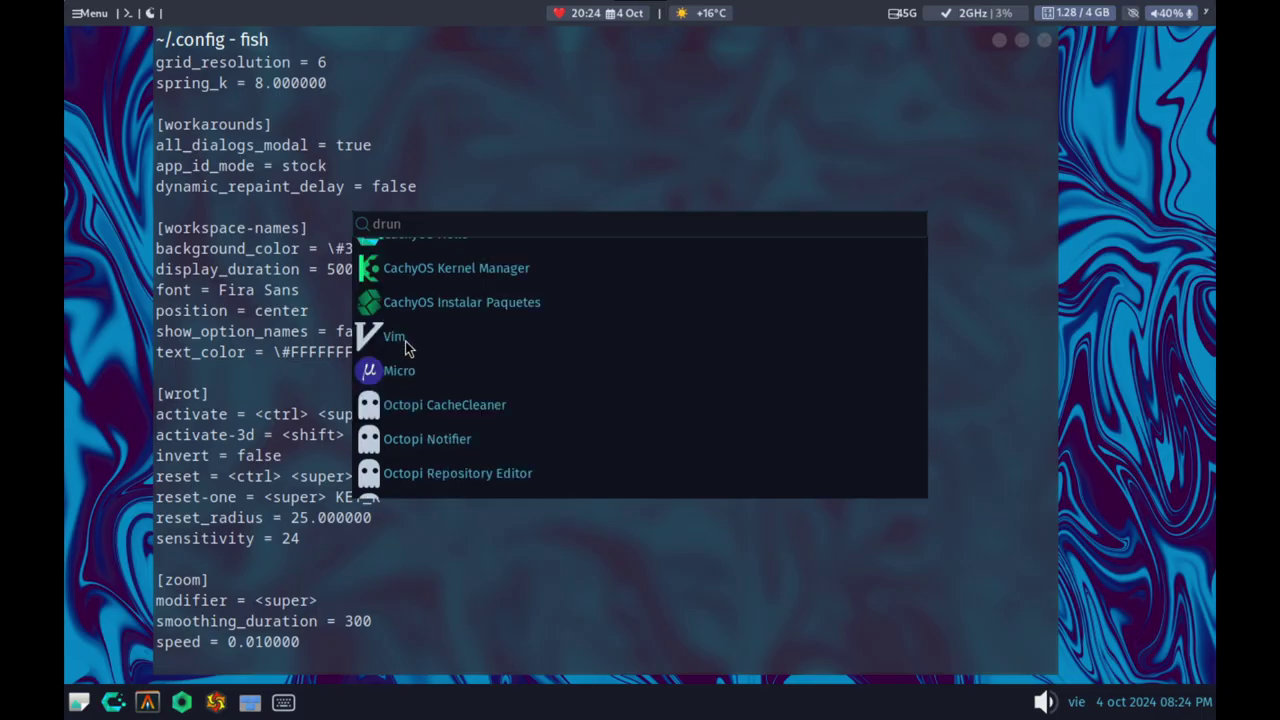
{"action": "scroll", "coordinate": [406, 347], "scroll_direction": "down", "scroll_amount": 1}
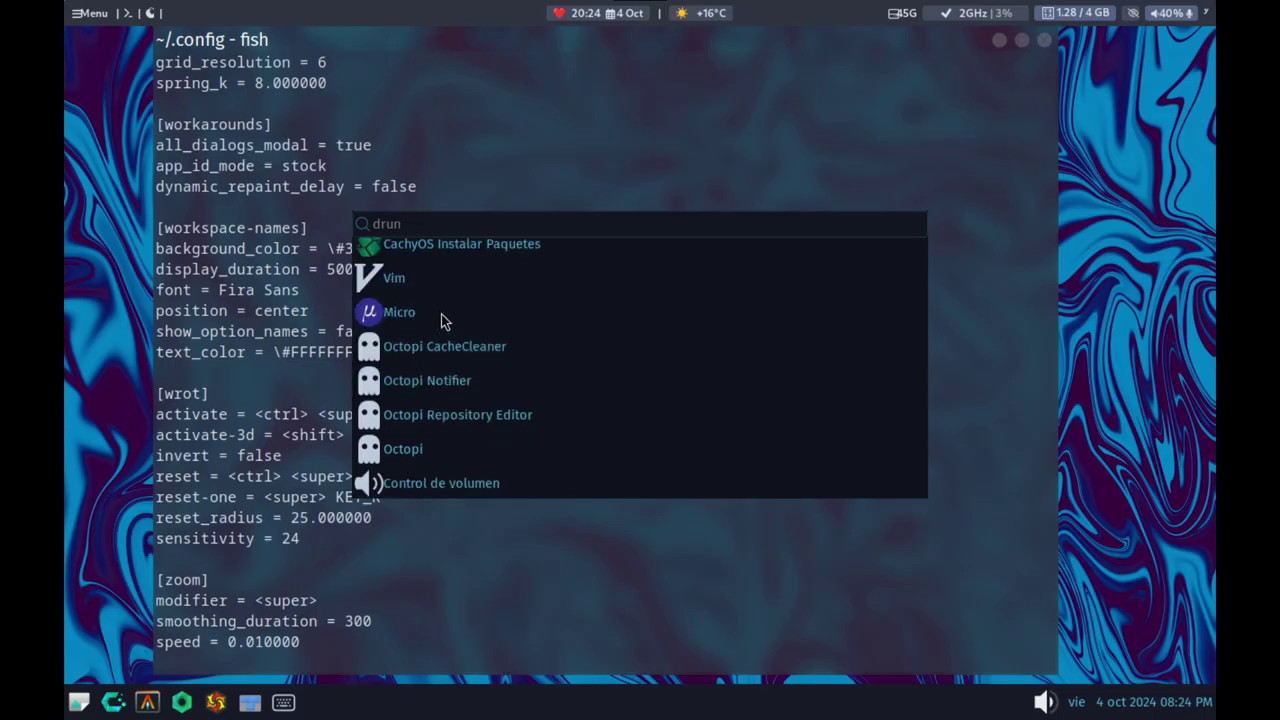
{"action": "scroll", "coordinate": [445, 321], "scroll_direction": "down", "scroll_amount": 4}
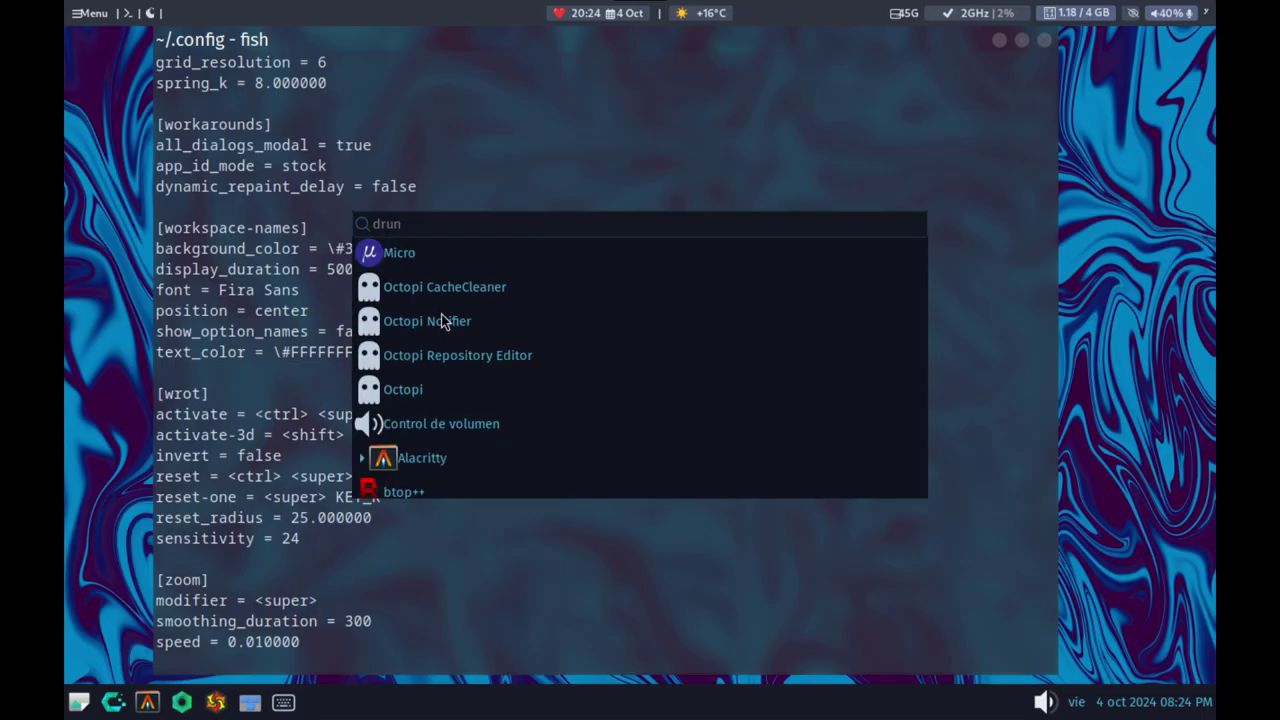
{"action": "scroll", "coordinate": [445, 321], "scroll_direction": "down", "scroll_amount": 1}
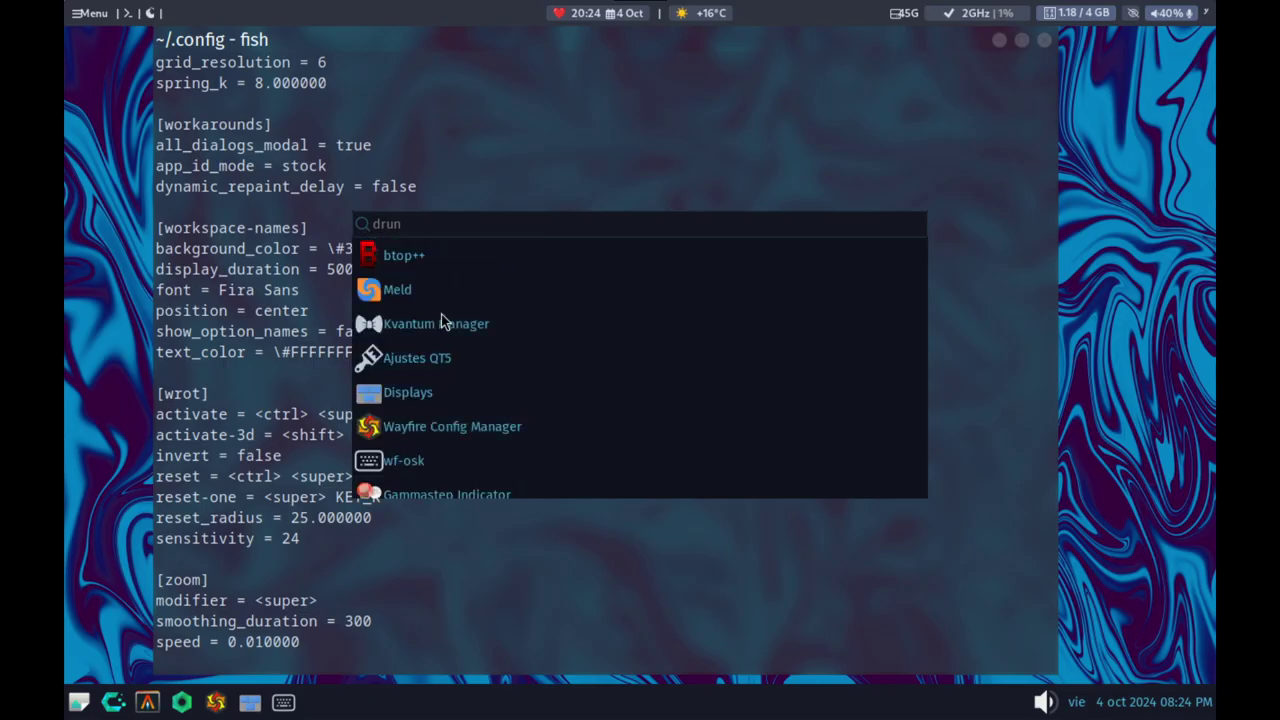
{"action": "scroll", "coordinate": [441, 320], "scroll_direction": "down", "scroll_amount": 1}
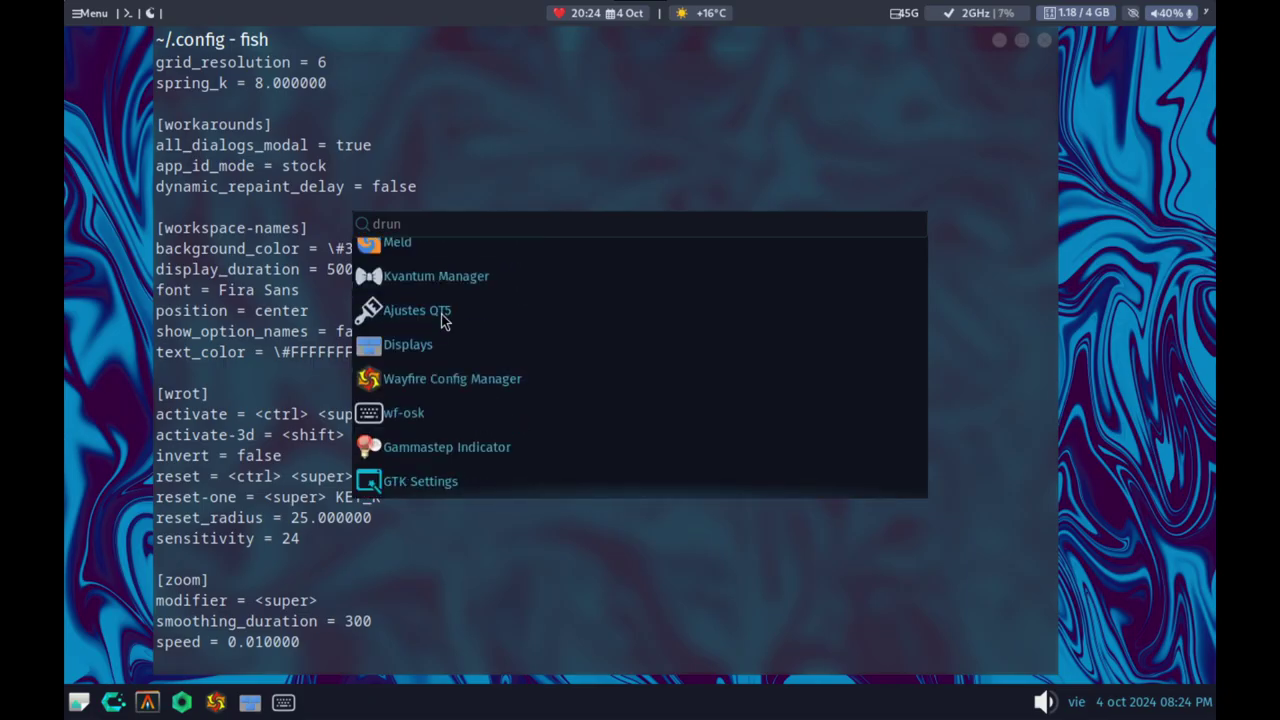
{"action": "scroll", "coordinate": [442, 330], "scroll_direction": "up", "scroll_amount": 7}
{"action": "scroll", "coordinate": [445, 358], "scroll_direction": "up", "scroll_amount": 5}
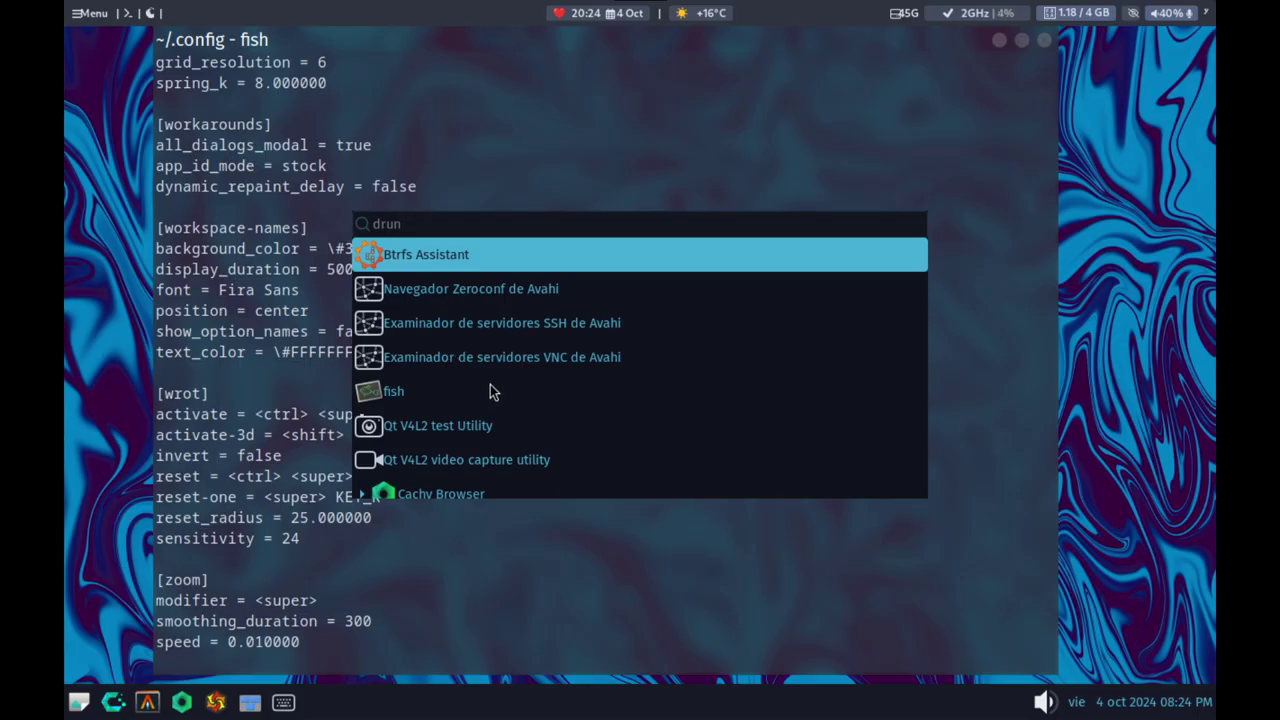
{"action": "scroll", "coordinate": [490, 390], "scroll_direction": "down", "scroll_amount": 7}
{"action": "scroll", "coordinate": [490, 391], "scroll_direction": "down", "scroll_amount": 3}
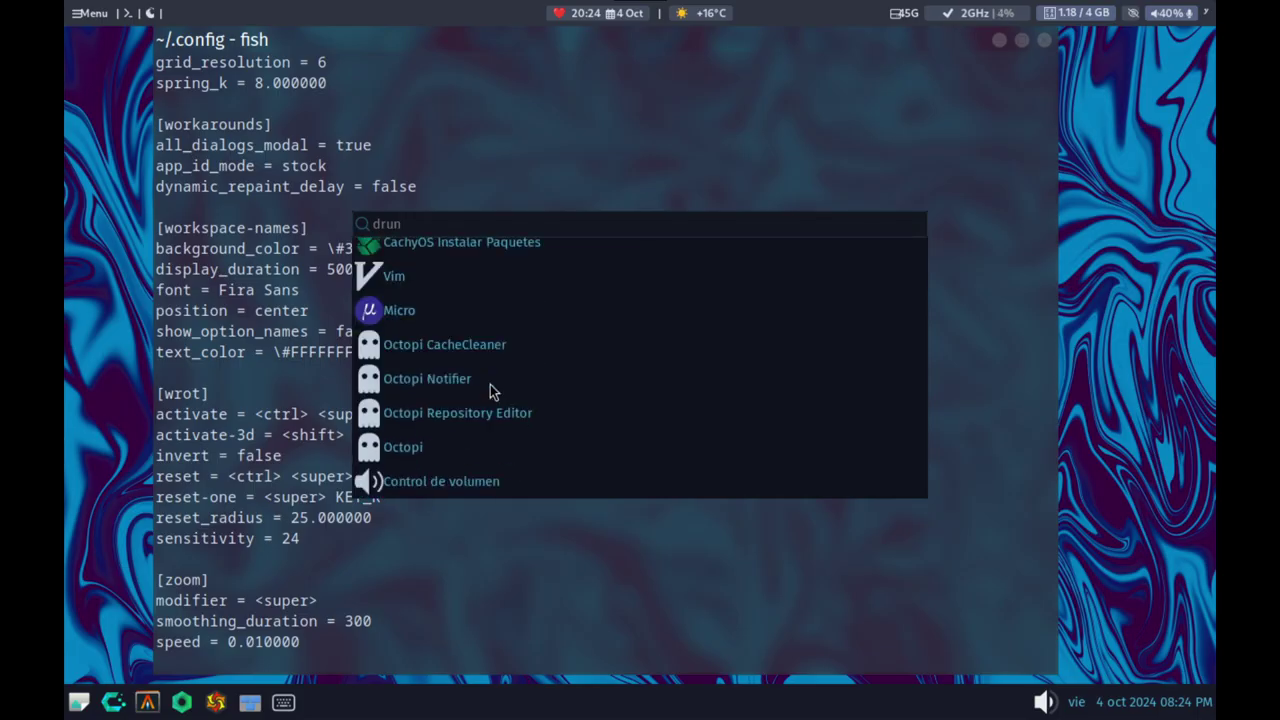
{"action": "scroll", "coordinate": [492, 388], "scroll_direction": "up", "scroll_amount": 10}
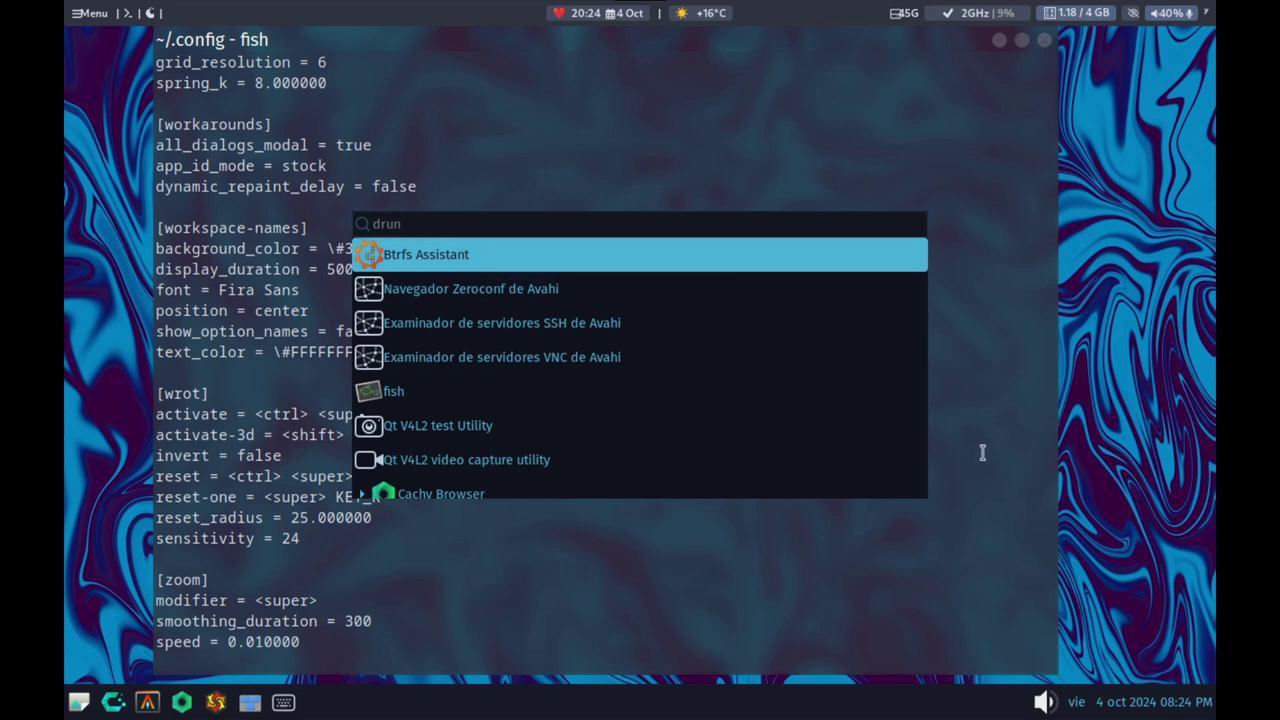
{"action": "scroll", "coordinate": [920, 455], "scroll_direction": "down", "scroll_amount": 7}
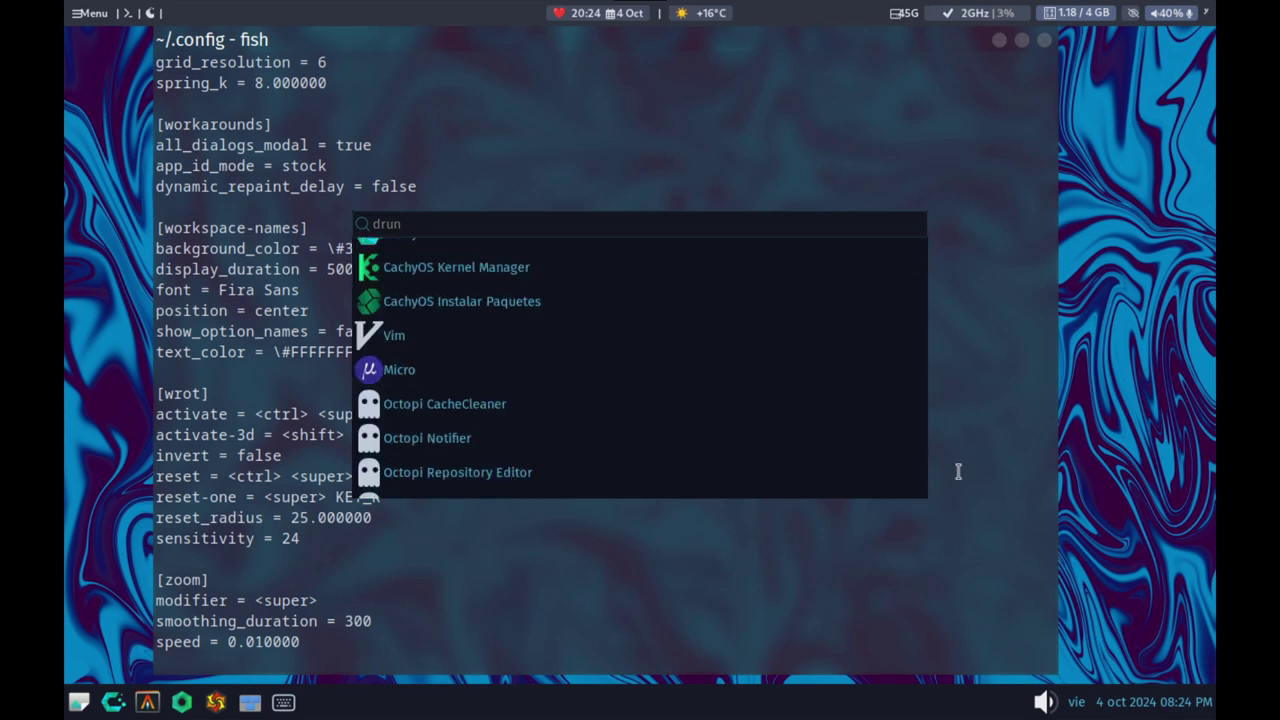
{"action": "left_click", "coordinate": [952, 470]}
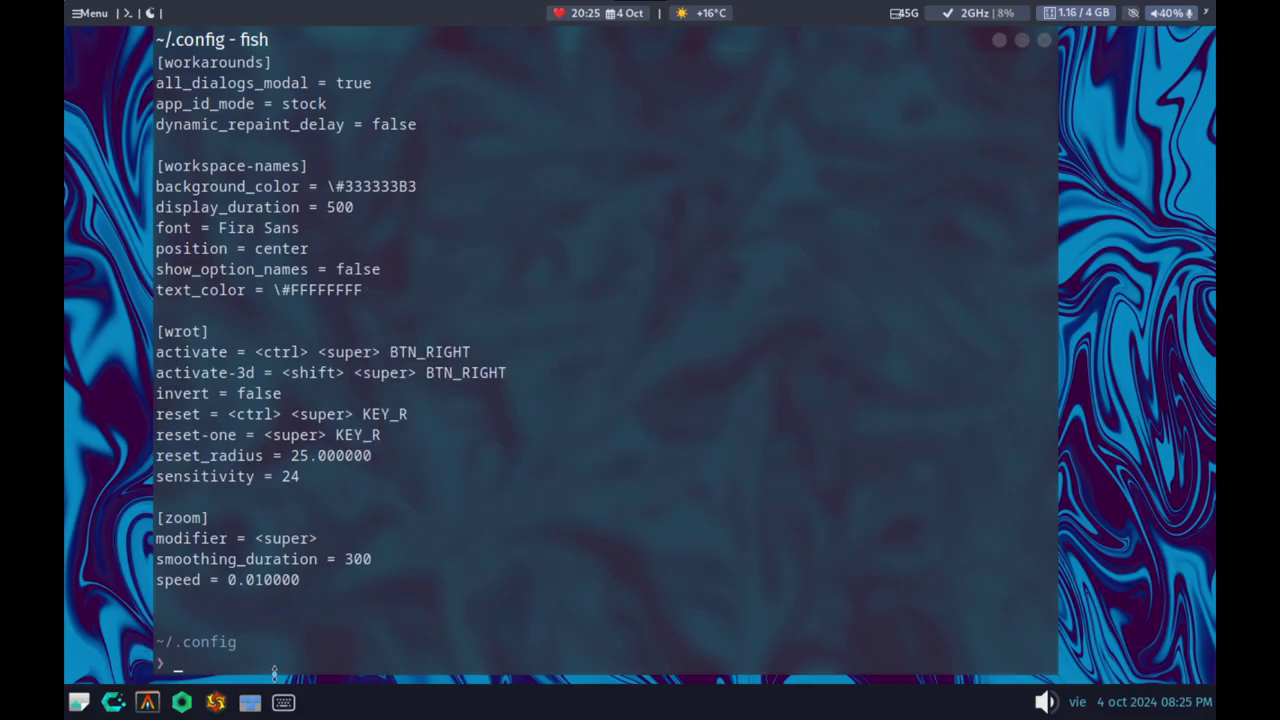
Go back to the home directory with cd .. and clear the screen.
{"action": "type", "text": "cd .."}
{"action": "key", "text": "Return"}
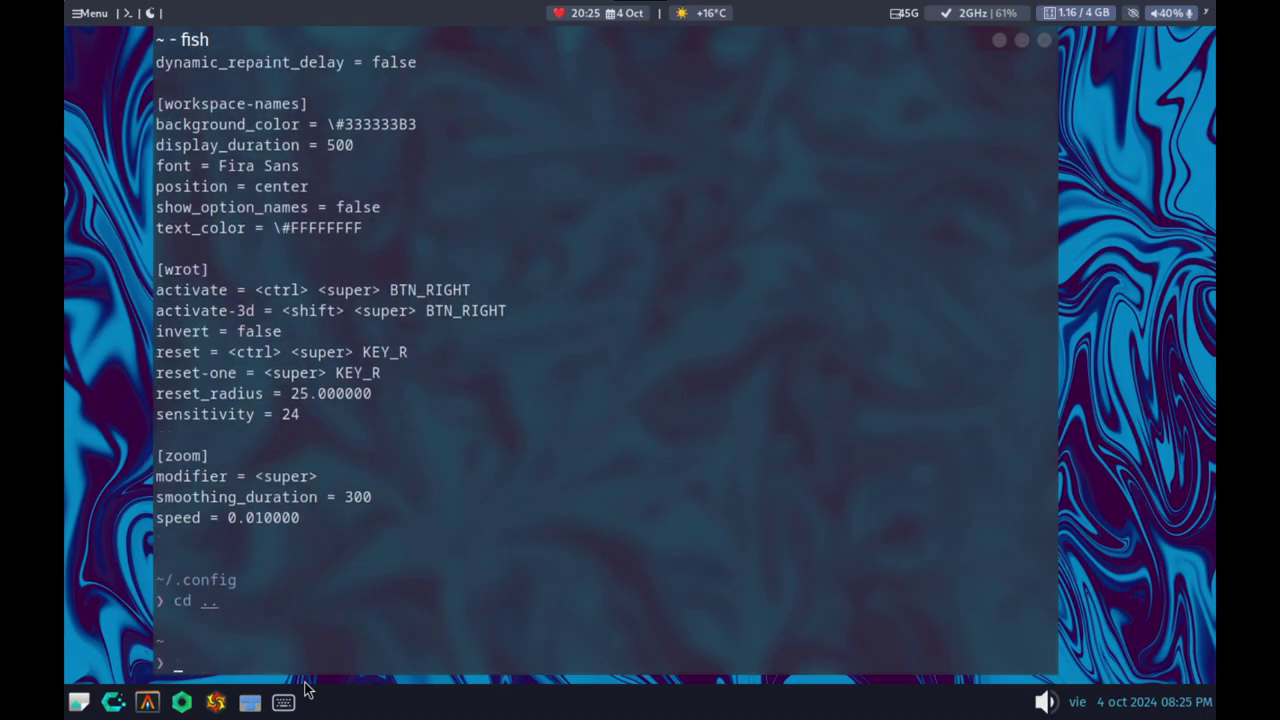
{"action": "type", "text": "clear"}
{"action": "key", "text": "Return"}
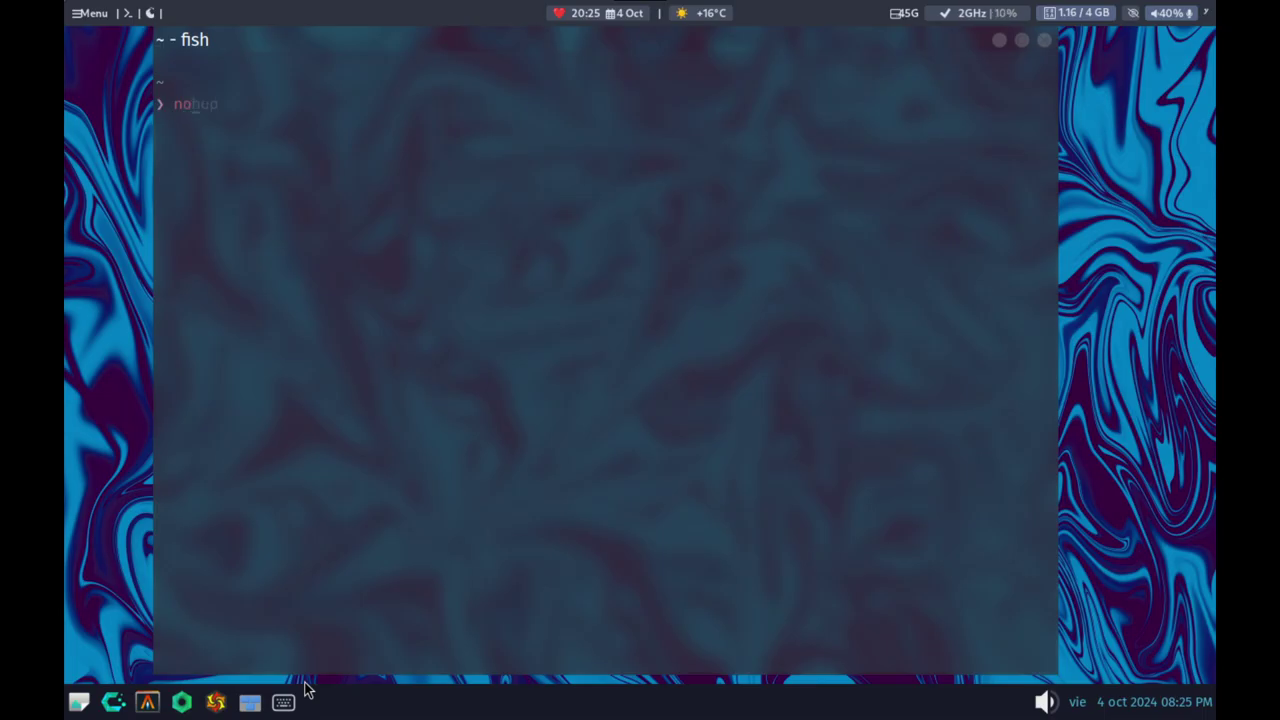
Try neofetch, which fish reports as unknown, then clear the screen and type inxi.
{"action": "key", "text": "BackSpace"}
{"action": "type", "text": "neofetch"}
{"action": "key", "text": "Return"}
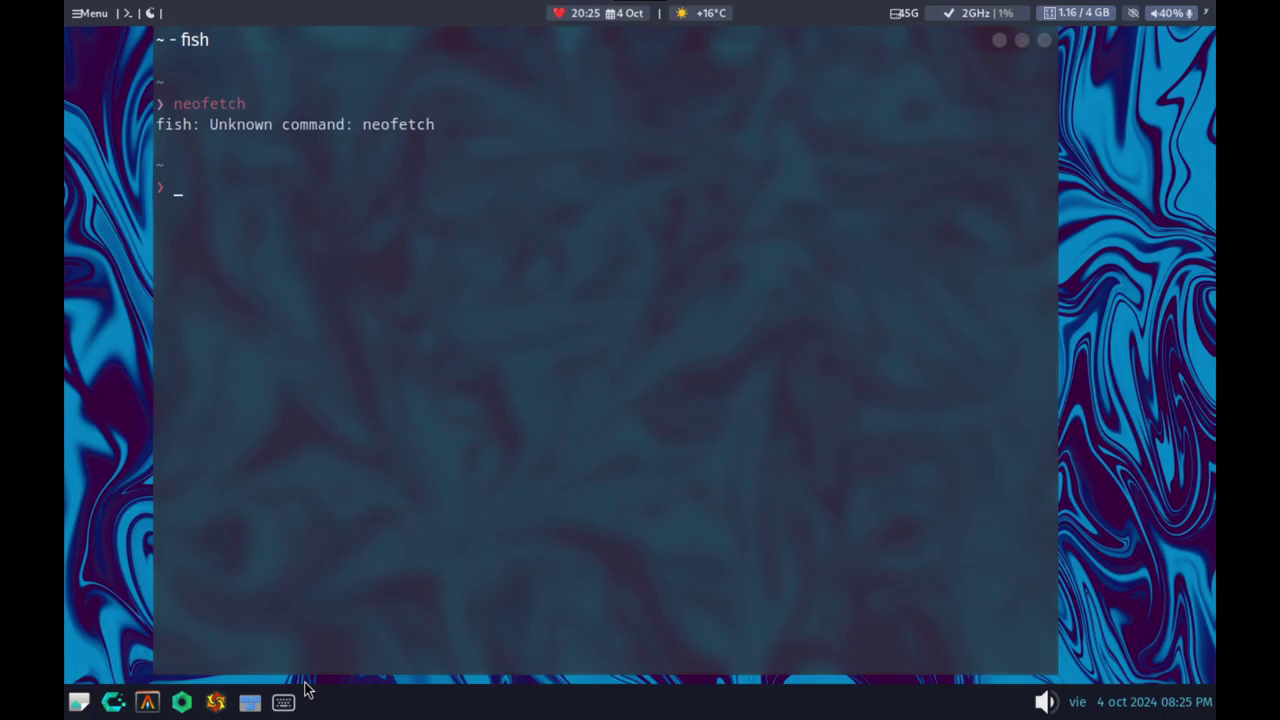
{"action": "type", "text": "clear"}
{"action": "key", "text": "Return"}
{"action": "type", "text": "inxi"}
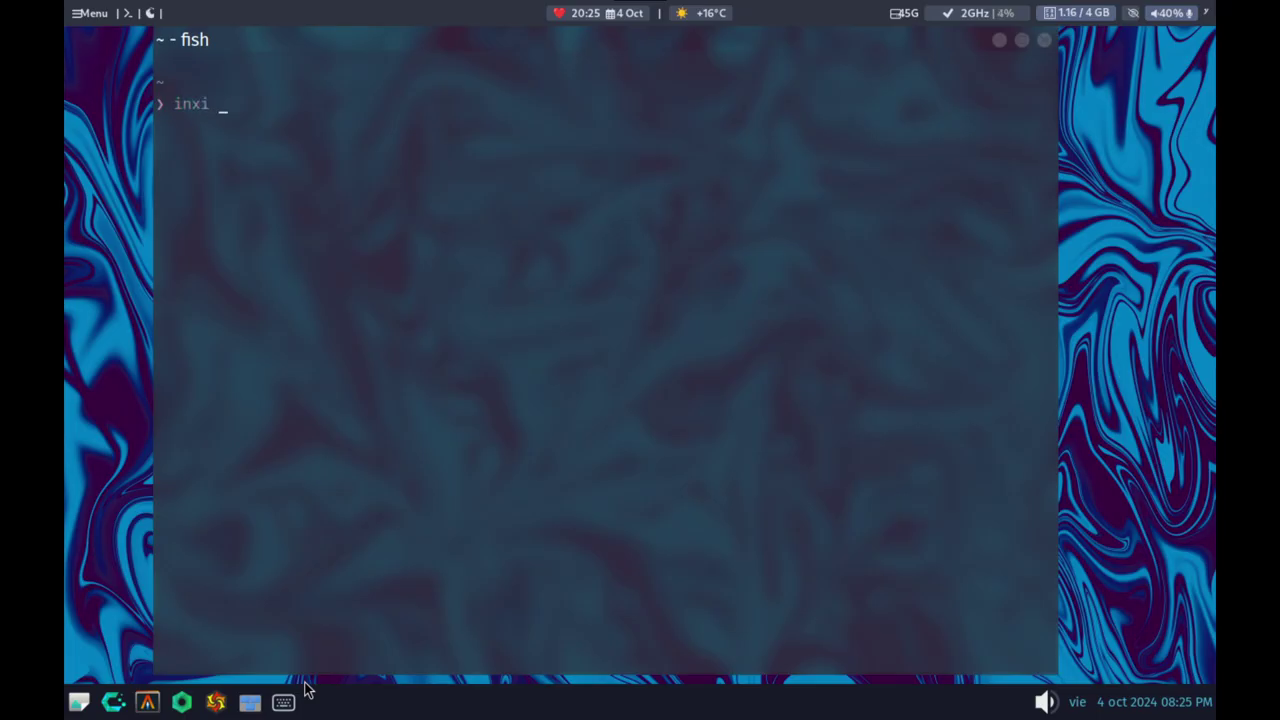
{"action": "type", "text": " /G"}
Run inxi -G for the graphics report and highlight the mesa 24.2.4 version.
{"action": "key", "text": "BackSpace"}
{"action": "type", "text": "!"}
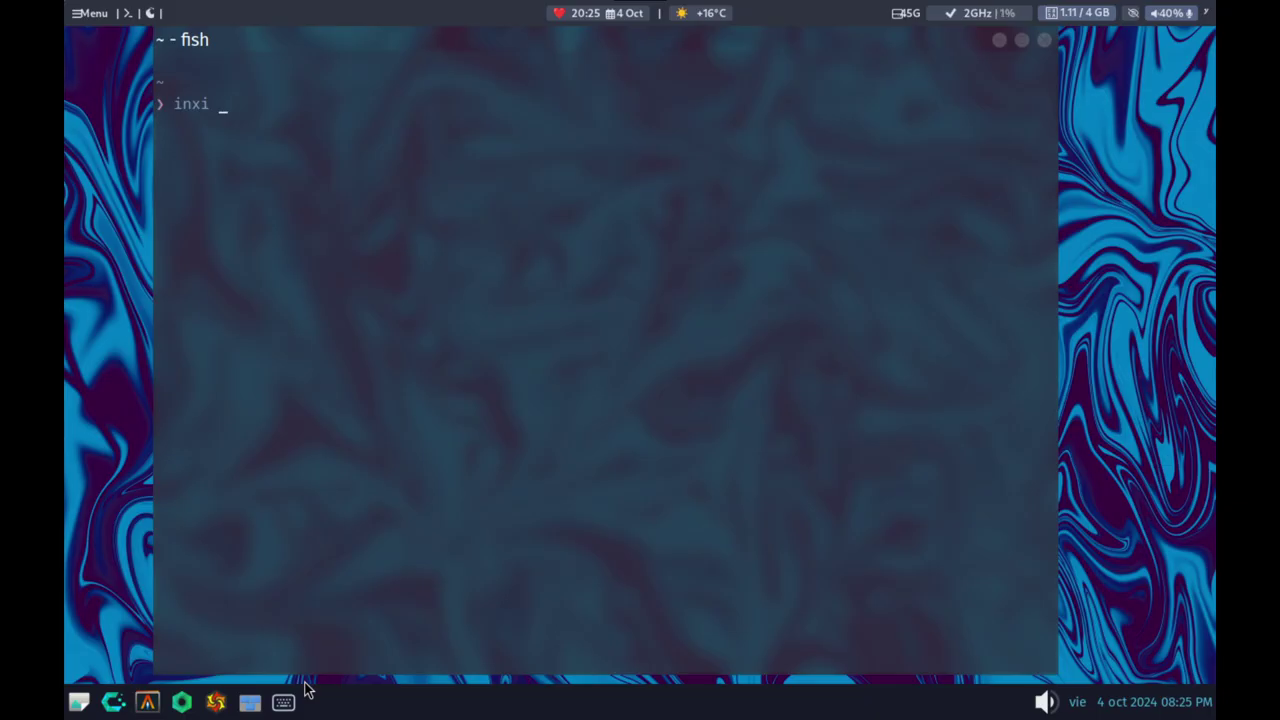
{"action": "type", "text": "\\"}
{"action": "key", "text": "BackSpace"}
{"action": "type", "text": "-G"}
{"action": "key", "text": "Return"}
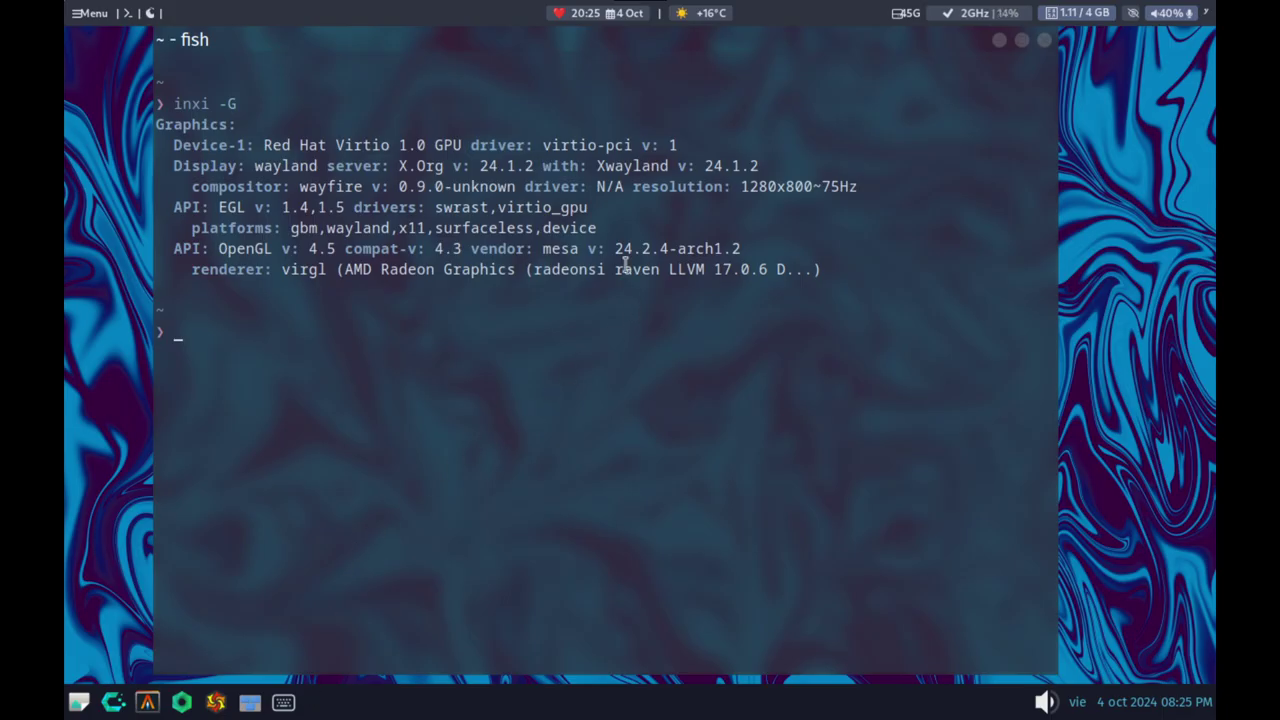
{"action": "left_click_drag", "start_coordinate": [543, 250], "coordinate": [750, 248]}
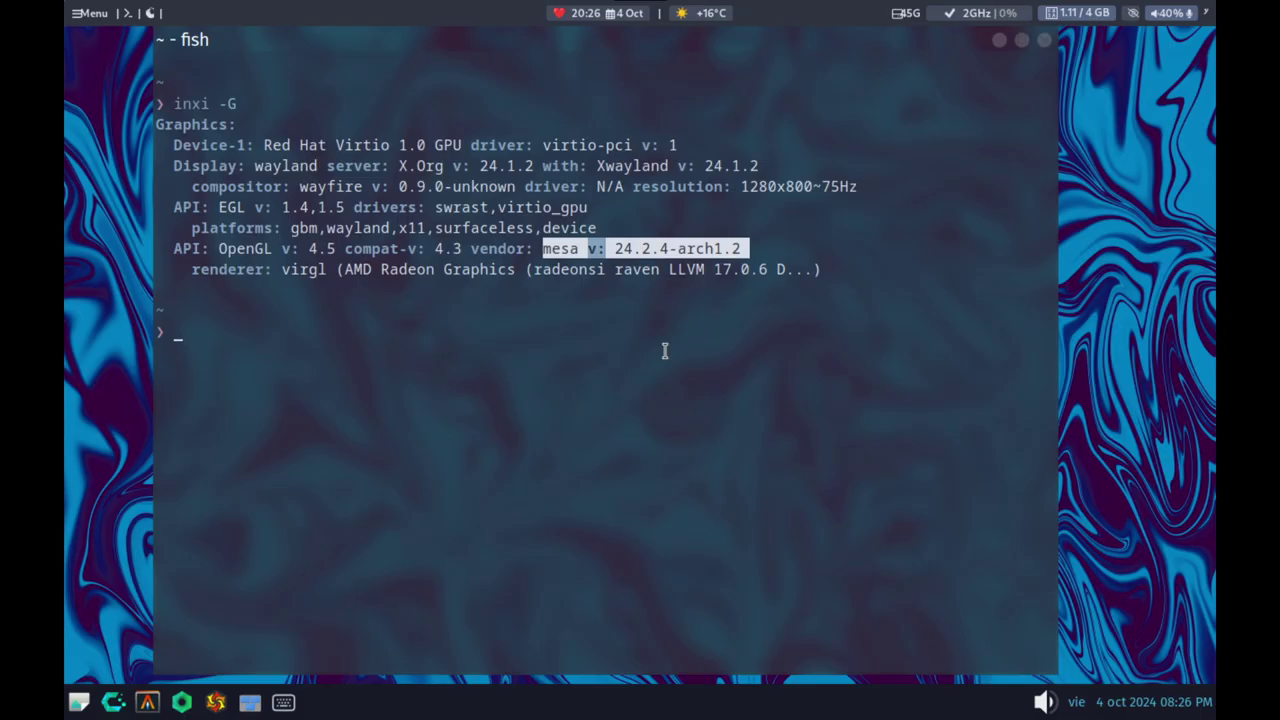
Clear the terminal text selection, then open and close the application launcher.
{"action": "left_click", "coordinate": [664, 350]}
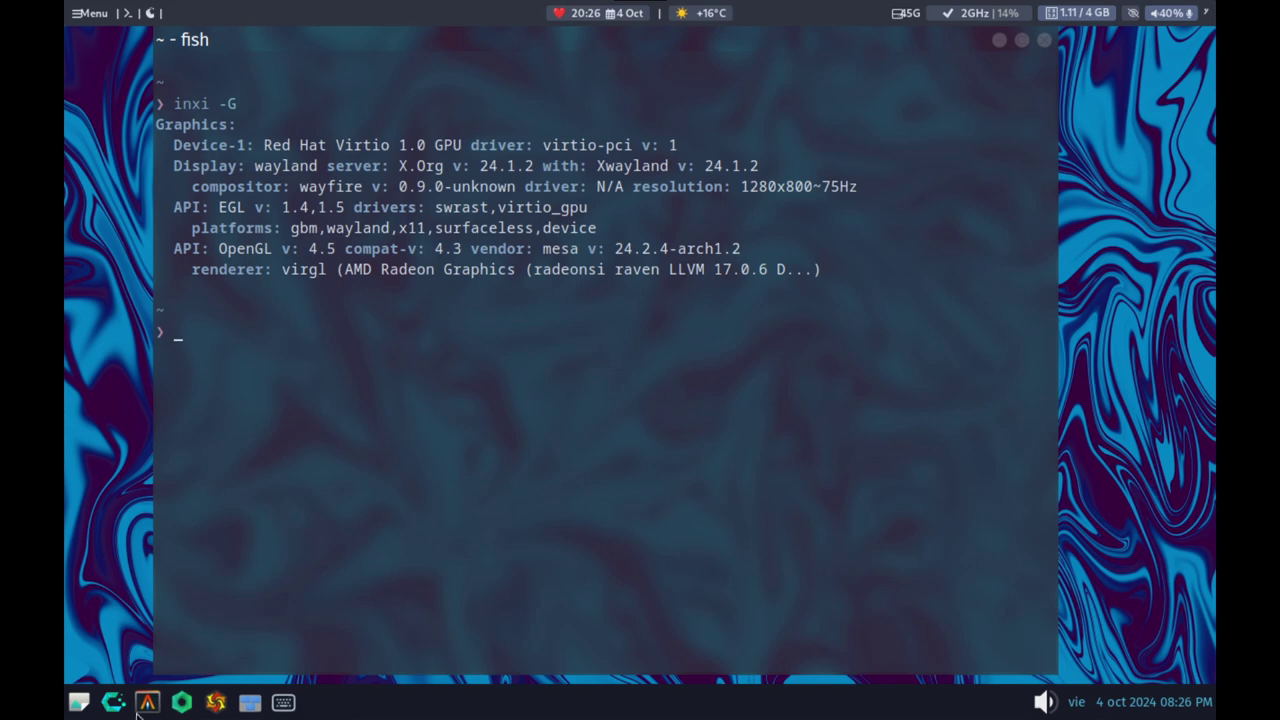
{"action": "left_click", "coordinate": [72, 704]}
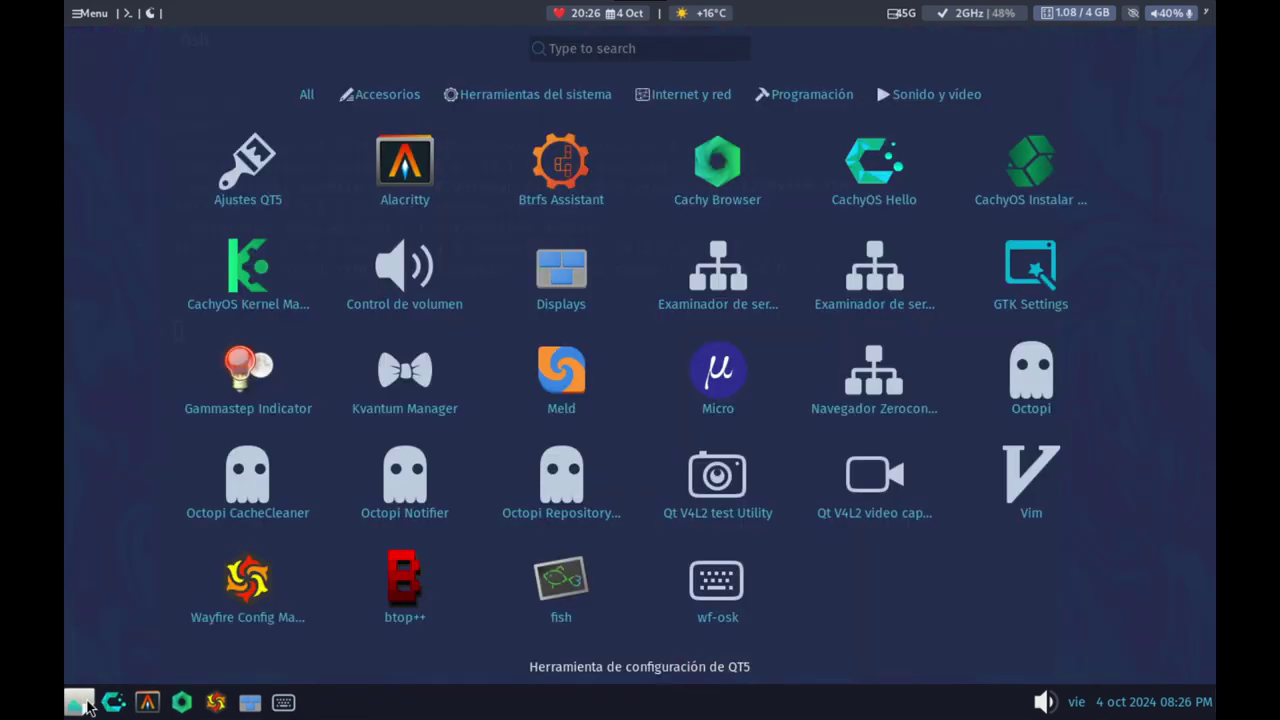
{"action": "left_click", "coordinate": [86, 705]}
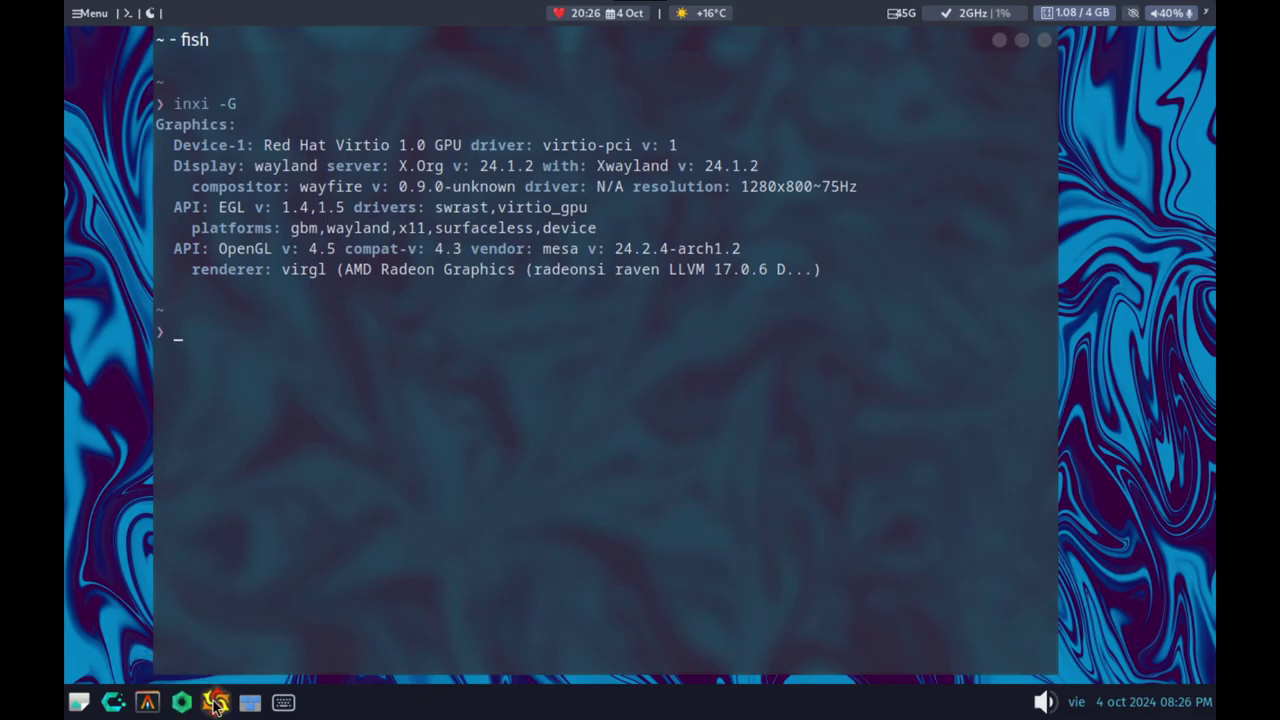
Launch Wayfire Config Manager and browse the General, Accessibility and Desktop plugin categories.
{"action": "left_click", "coordinate": [215, 703]}
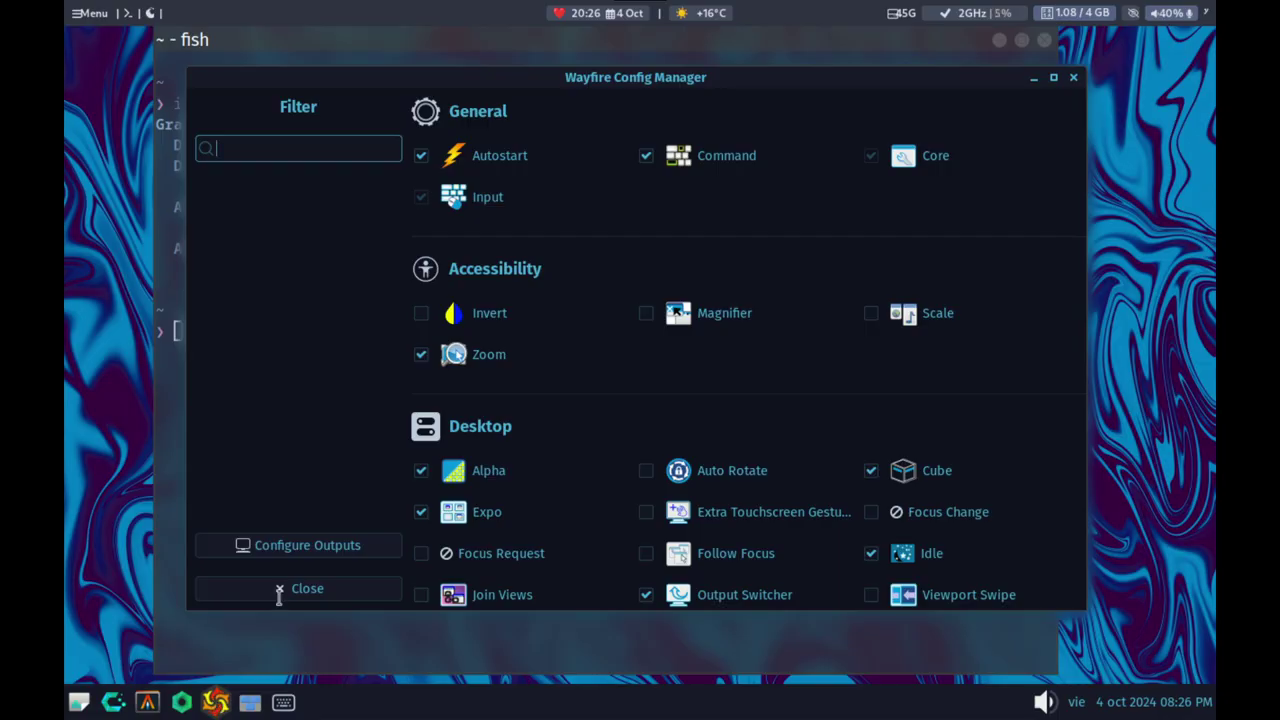
{"action": "scroll", "coordinate": [445, 412], "scroll_direction": "down", "scroll_amount": 5}
{"action": "scroll", "coordinate": [473, 410], "scroll_direction": "down", "scroll_amount": 3}
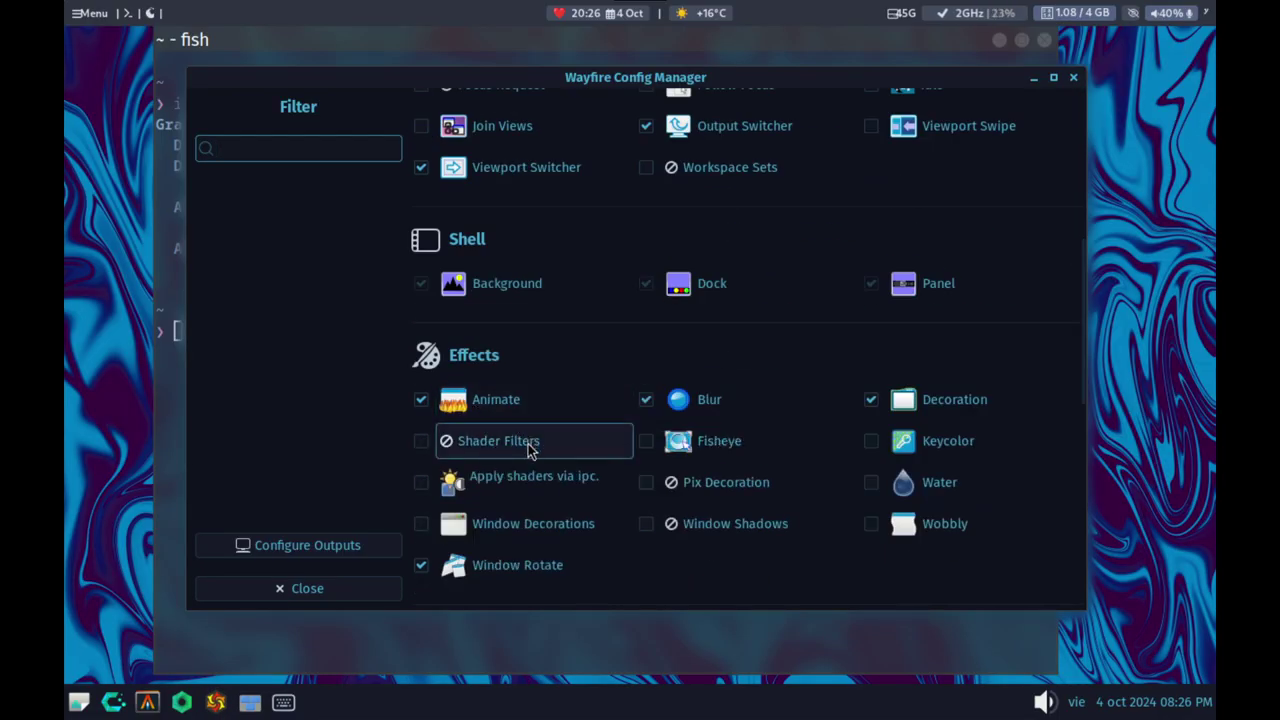
{"action": "scroll", "coordinate": [528, 447], "scroll_direction": "down", "scroll_amount": 3}
{"action": "scroll", "coordinate": [530, 451], "scroll_direction": "down", "scroll_amount": 3}
{"action": "scroll", "coordinate": [528, 443], "scroll_direction": "down", "scroll_amount": 4}
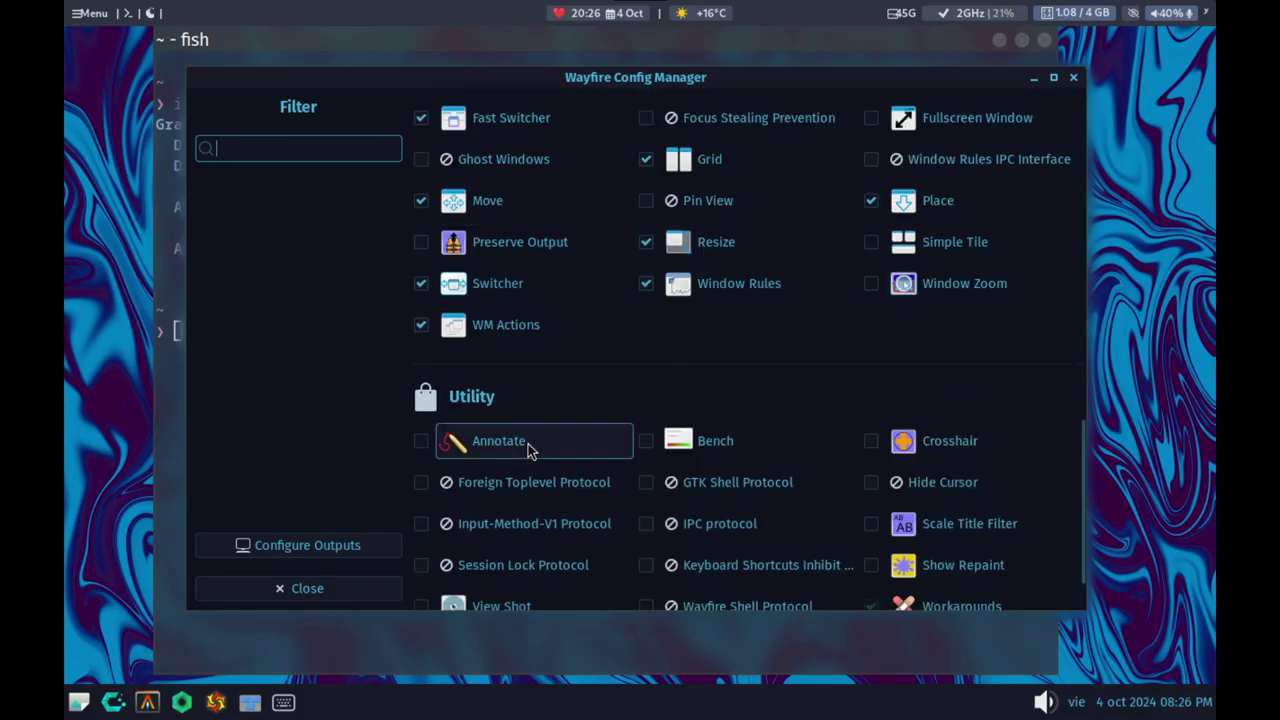
{"action": "scroll", "coordinate": [528, 443], "scroll_direction": "up", "scroll_amount": 3}
{"action": "scroll", "coordinate": [528, 447], "scroll_direction": "up", "scroll_amount": 12}
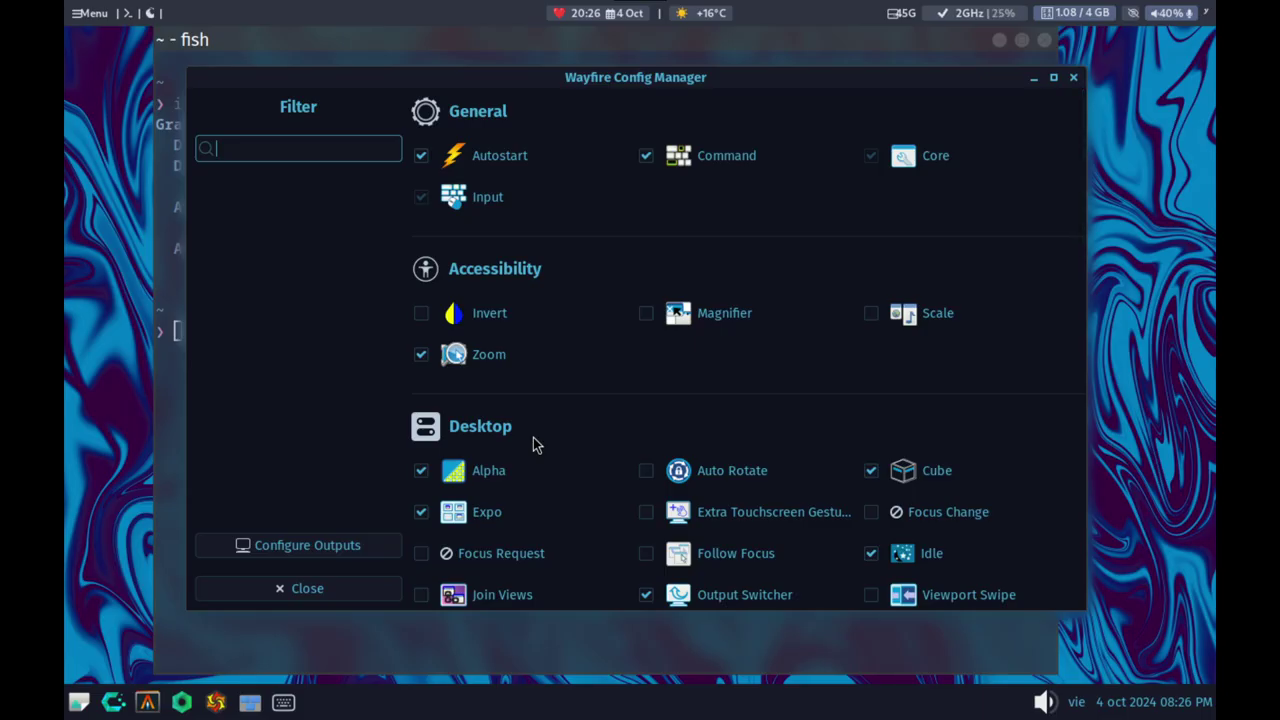
Scroll down to Effects (Animate, Blur, Decoration, Window Rotate enabled), then back up.
{"action": "scroll", "coordinate": [605, 393], "scroll_direction": "down", "scroll_amount": 2}
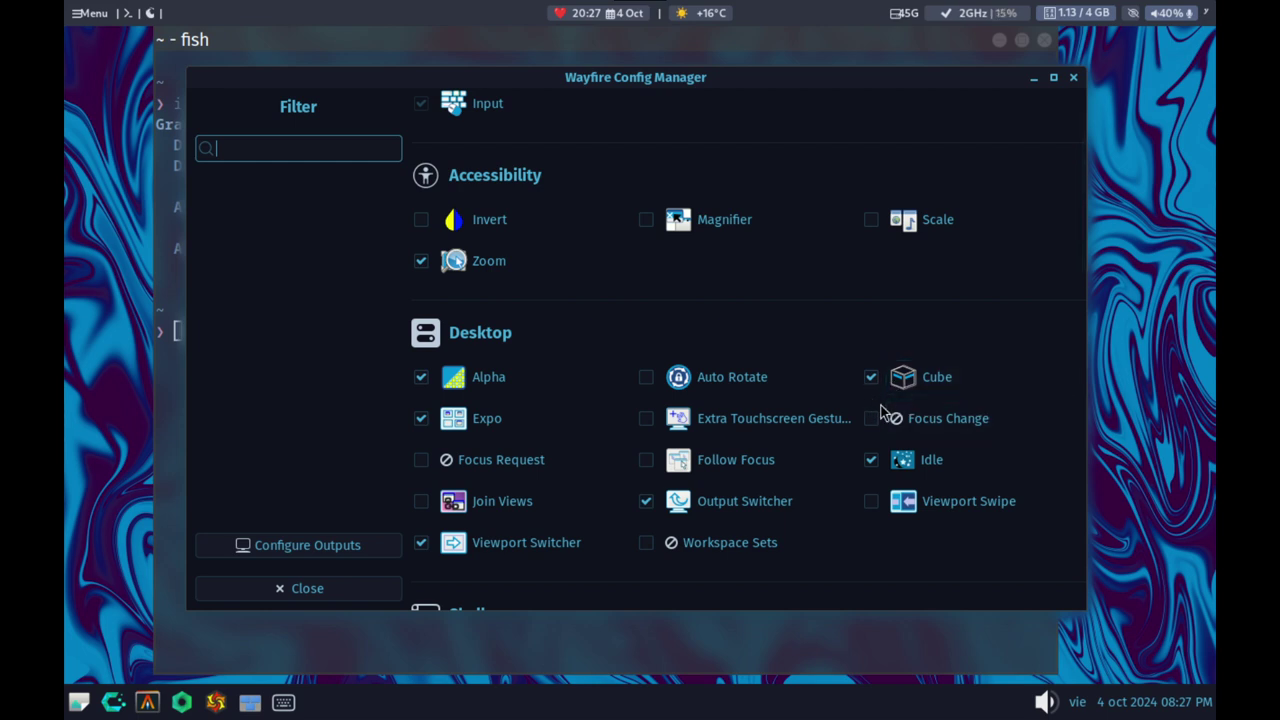
{"action": "scroll", "coordinate": [880, 410], "scroll_direction": "down", "scroll_amount": 2}
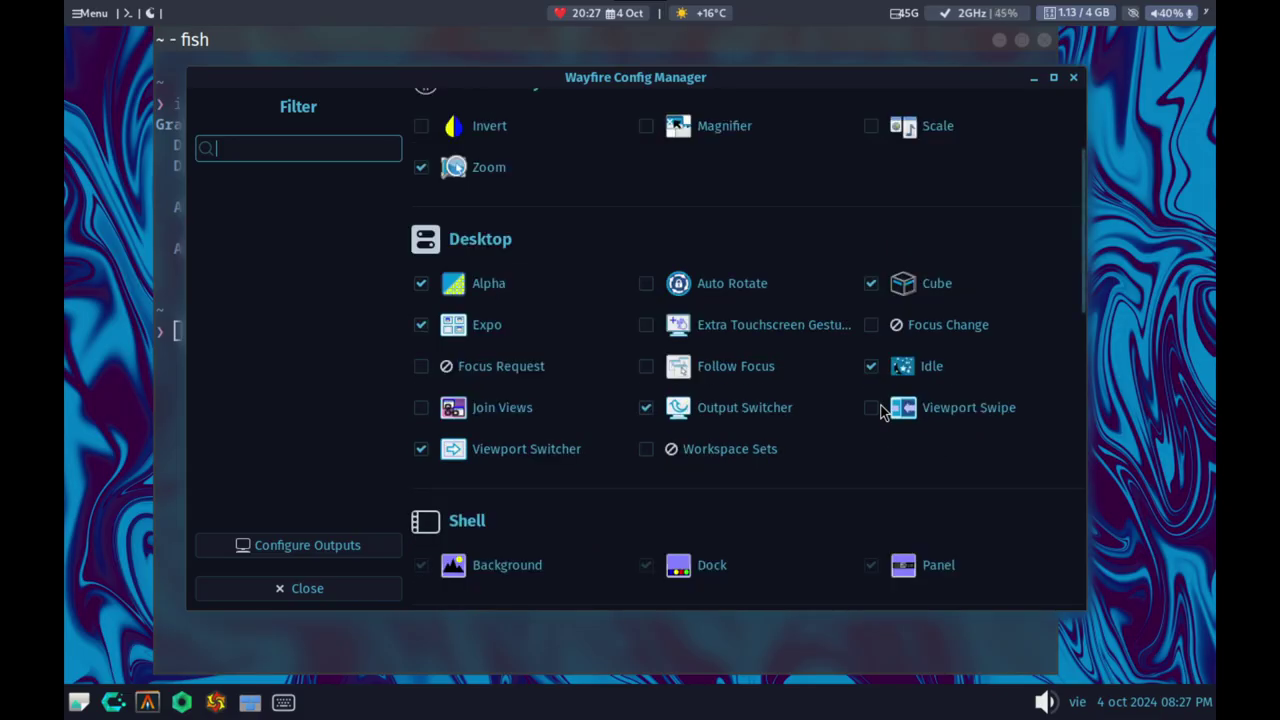
{"action": "scroll", "coordinate": [880, 410], "scroll_direction": "down", "scroll_amount": 2}
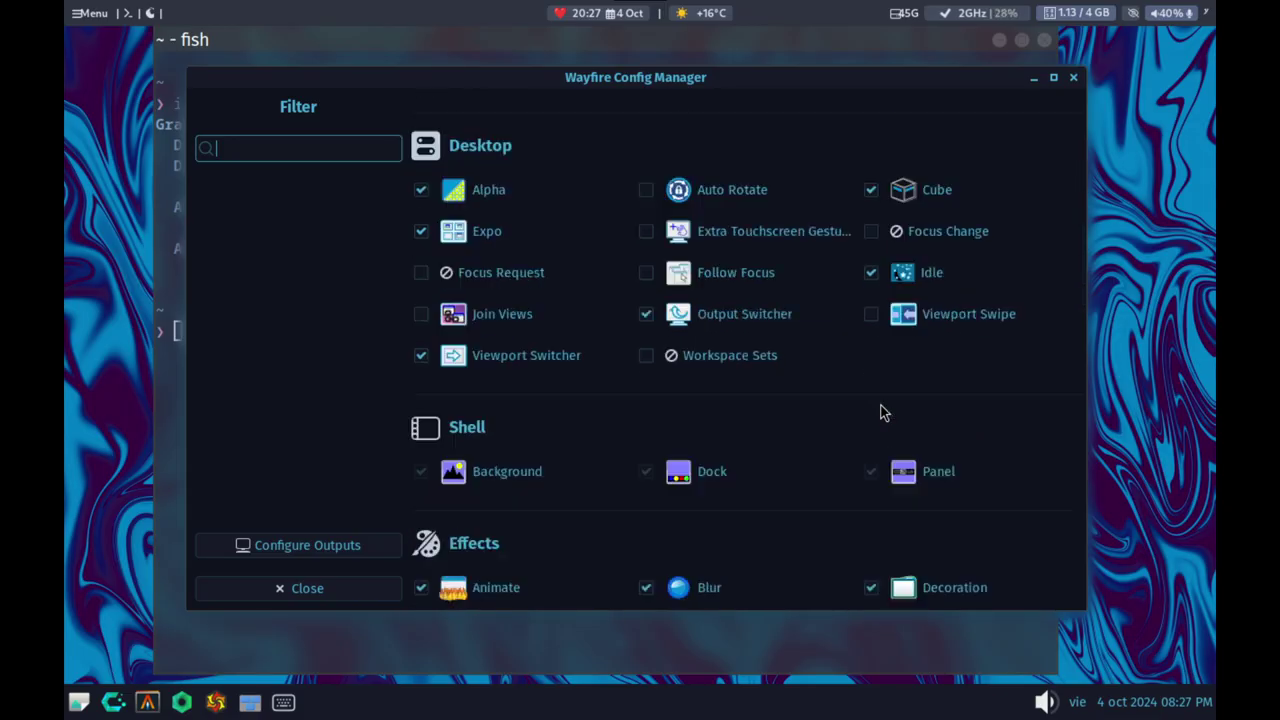
{"action": "scroll", "coordinate": [882, 410], "scroll_direction": "down", "scroll_amount": 2}
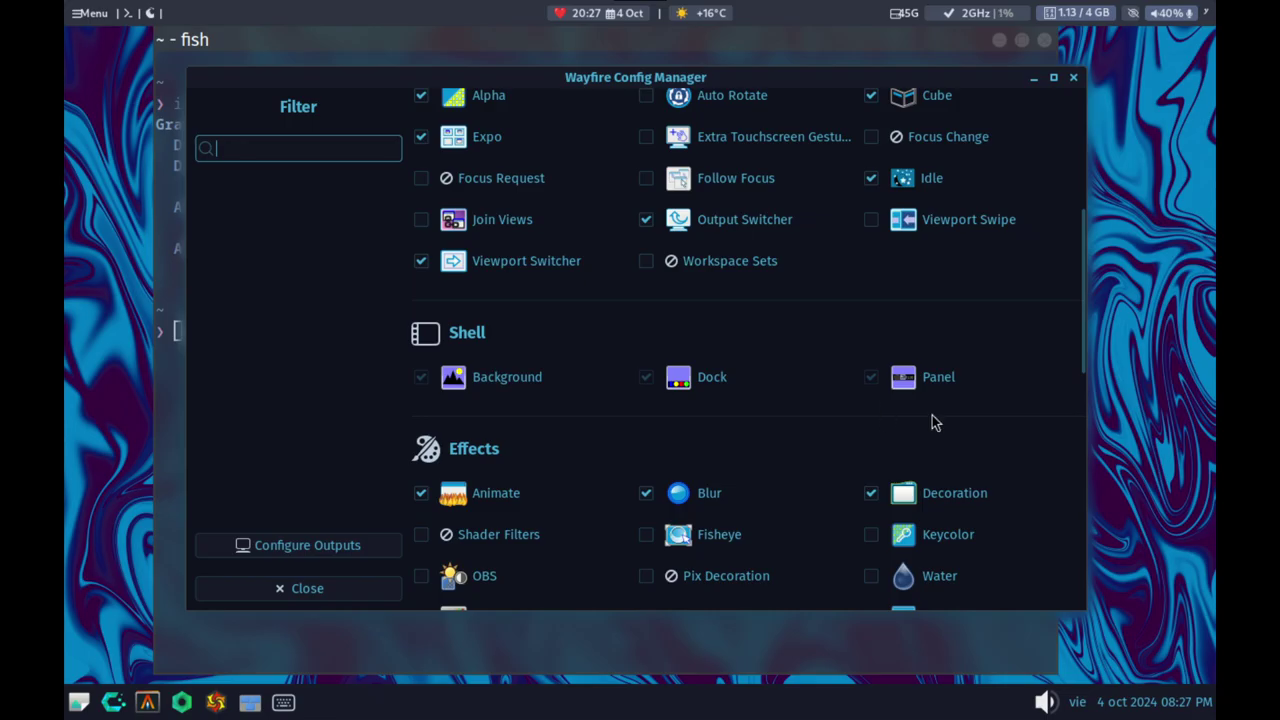
{"action": "scroll", "coordinate": [932, 415], "scroll_direction": "down", "scroll_amount": 2}
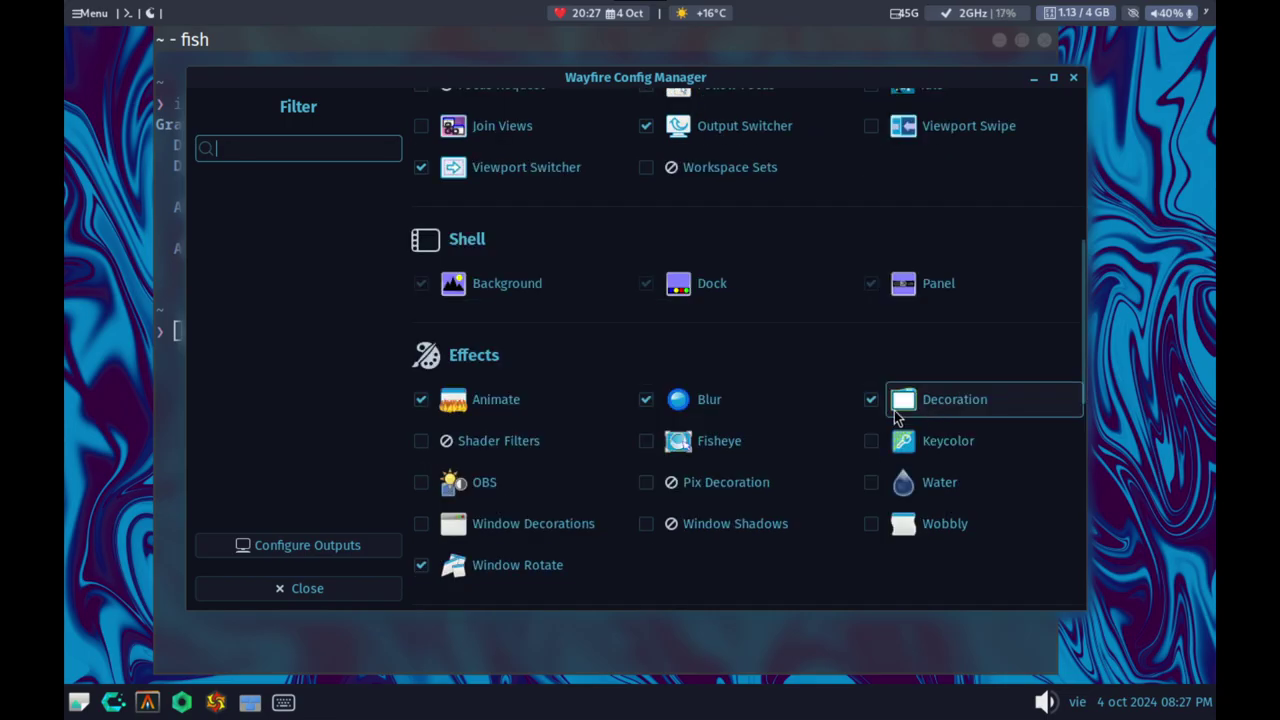
{"action": "scroll", "coordinate": [898, 410], "scroll_direction": "down", "scroll_amount": 8}
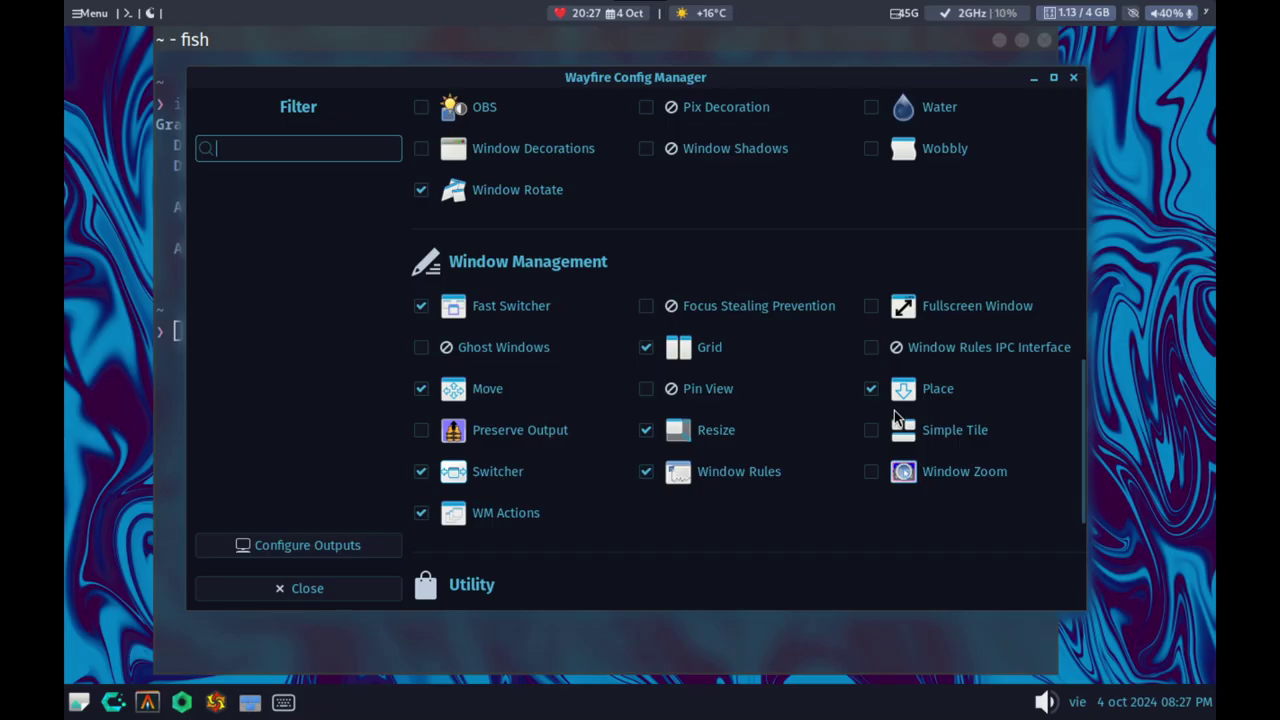
{"action": "scroll", "coordinate": [894, 410], "scroll_direction": "down", "scroll_amount": 2}
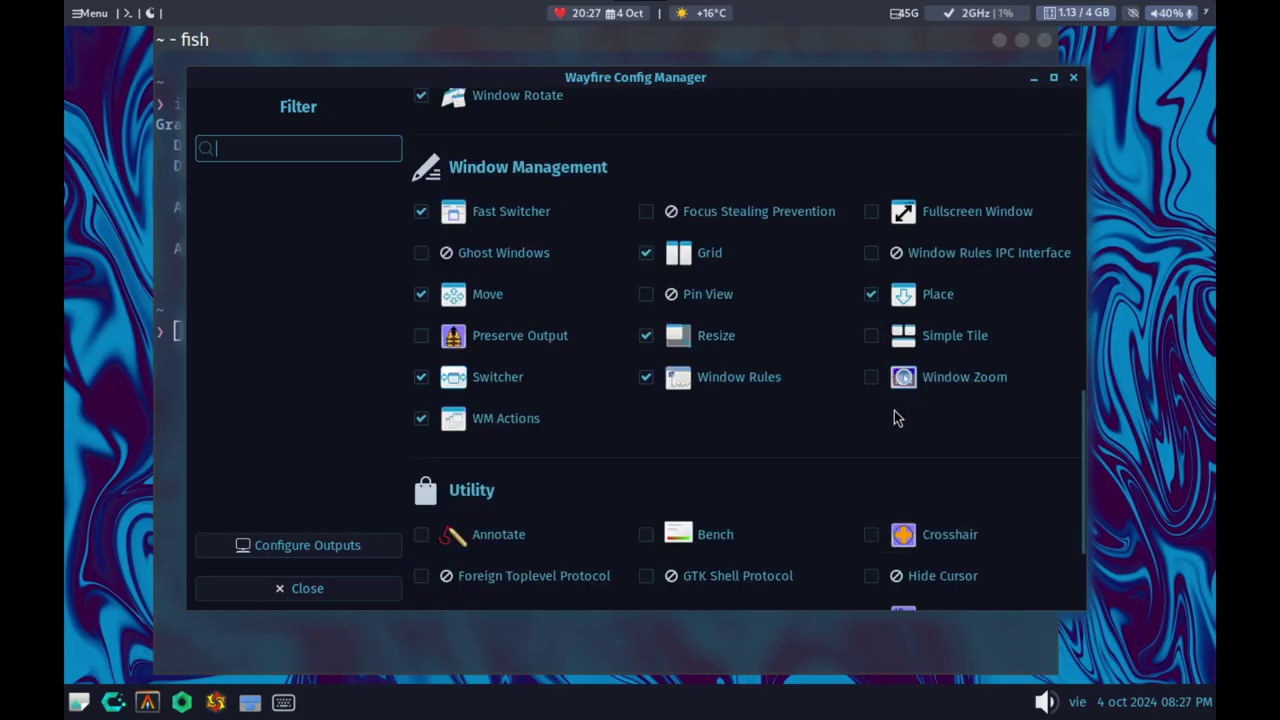
{"action": "scroll", "coordinate": [897, 418], "scroll_direction": "up", "scroll_amount": 6}
{"action": "scroll", "coordinate": [897, 418], "scroll_direction": "up", "scroll_amount": 10}
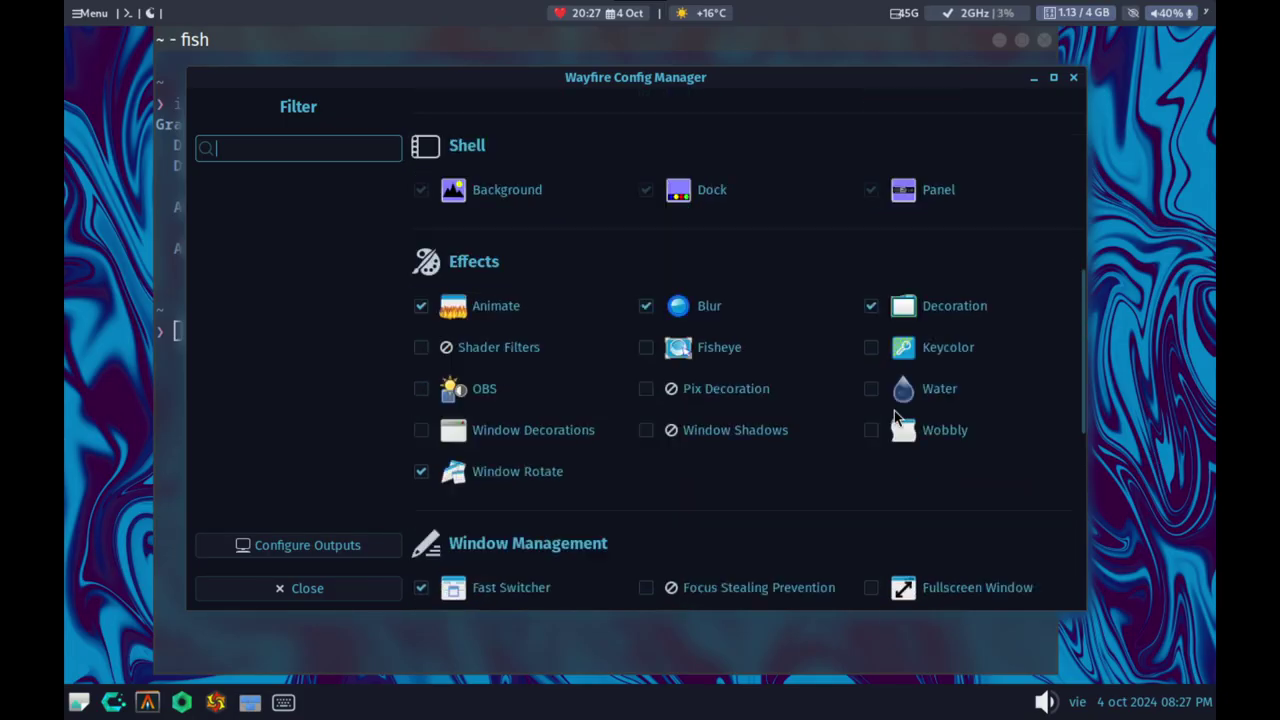
{"action": "scroll", "coordinate": [897, 418], "scroll_direction": "up", "scroll_amount": 4}
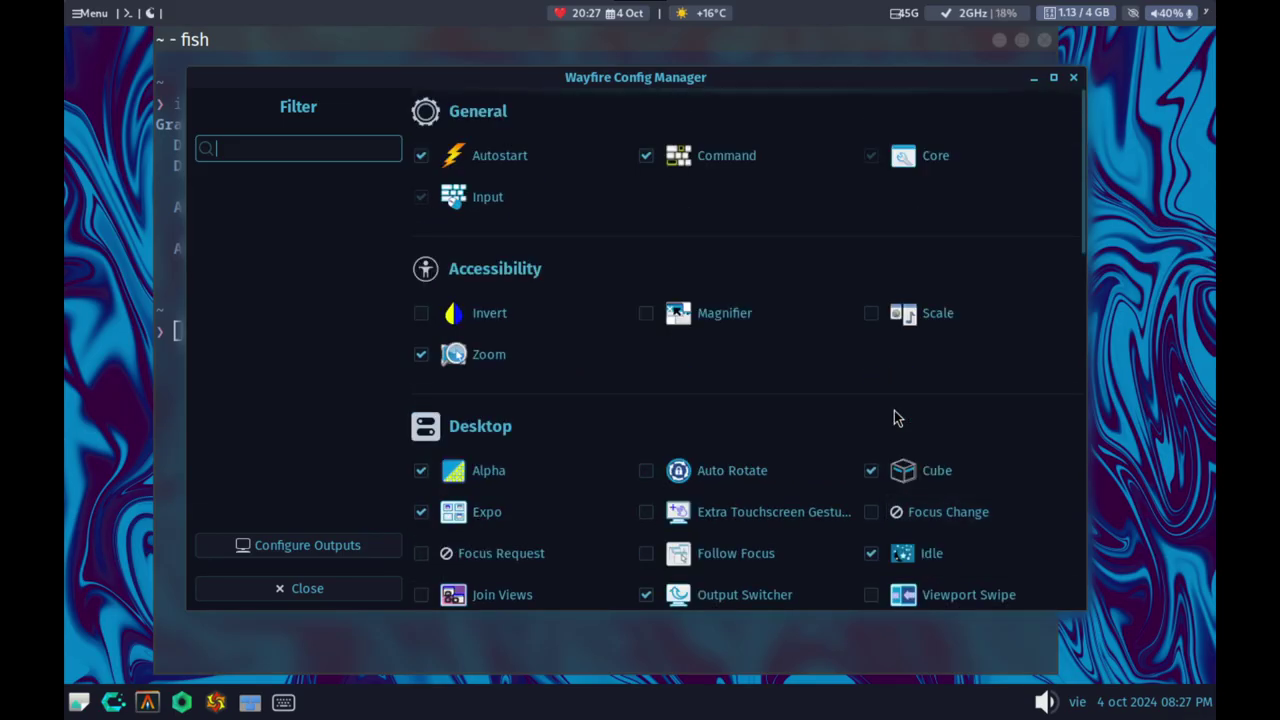
{"action": "scroll", "coordinate": [834, 252], "scroll_direction": "down", "scroll_amount": 6}
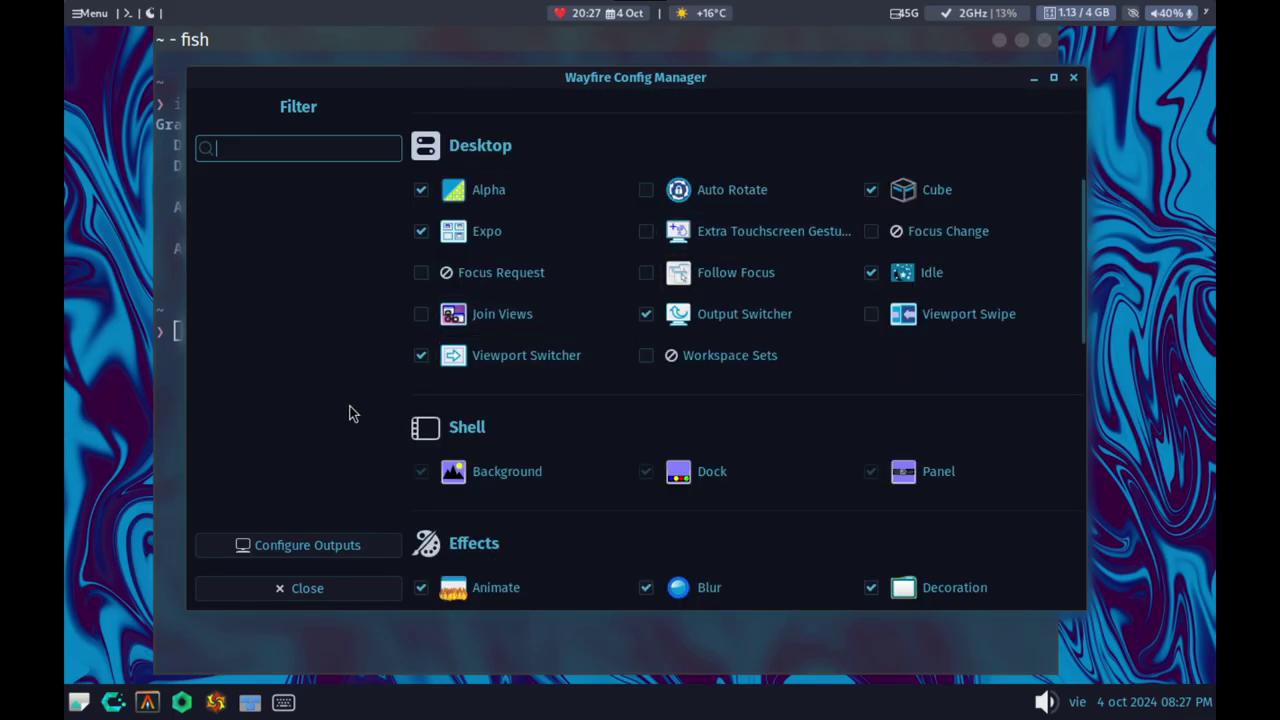
{"action": "scroll", "coordinate": [614, 434], "scroll_direction": "down", "scroll_amount": 8}
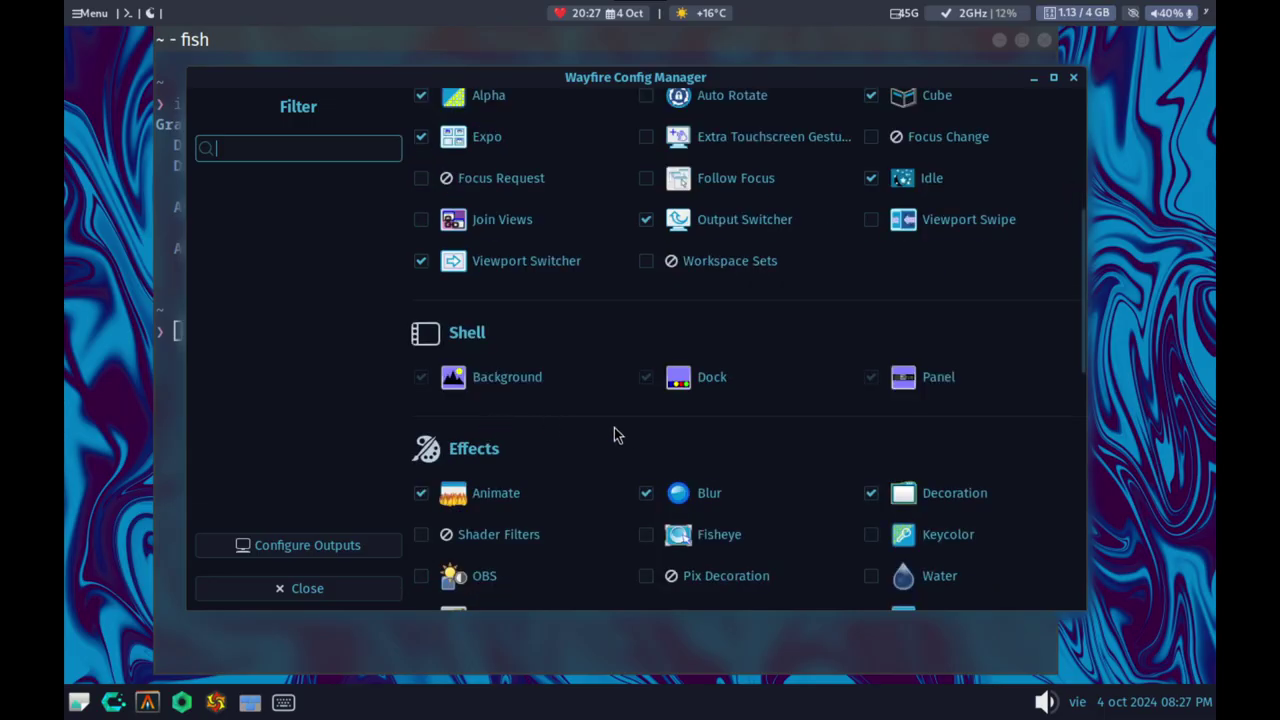
{"action": "scroll", "coordinate": [624, 436], "scroll_direction": "down", "scroll_amount": 4}
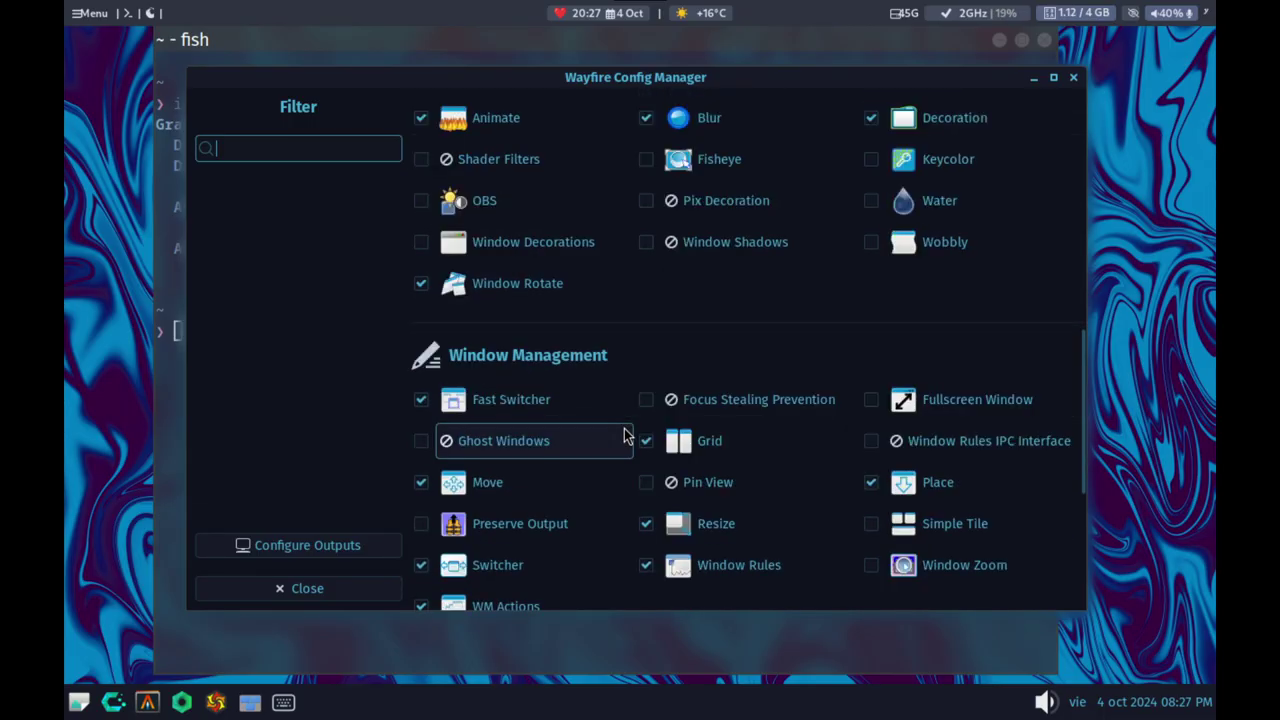
{"action": "scroll", "coordinate": [624, 436], "scroll_direction": "down", "scroll_amount": 2}
{"action": "scroll", "coordinate": [624, 434], "scroll_direction": "down", "scroll_amount": 4}
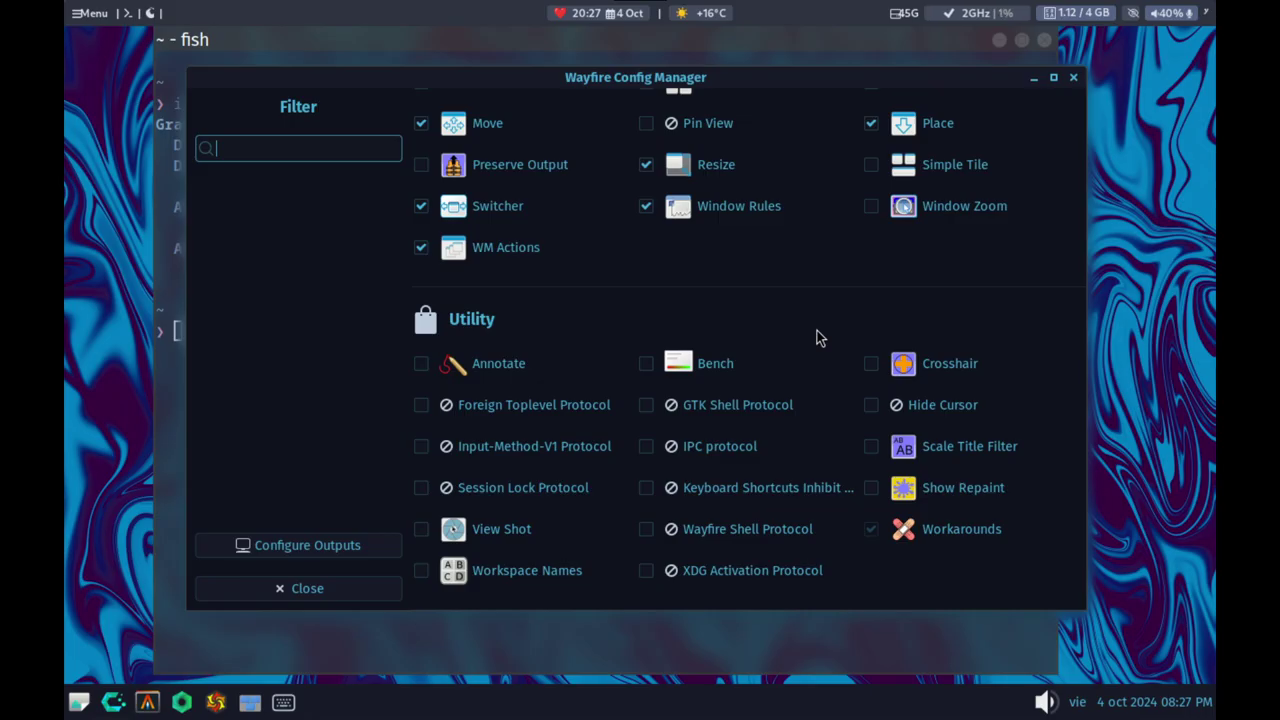
{"action": "scroll", "coordinate": [817, 337], "scroll_direction": "up", "scroll_amount": 4}
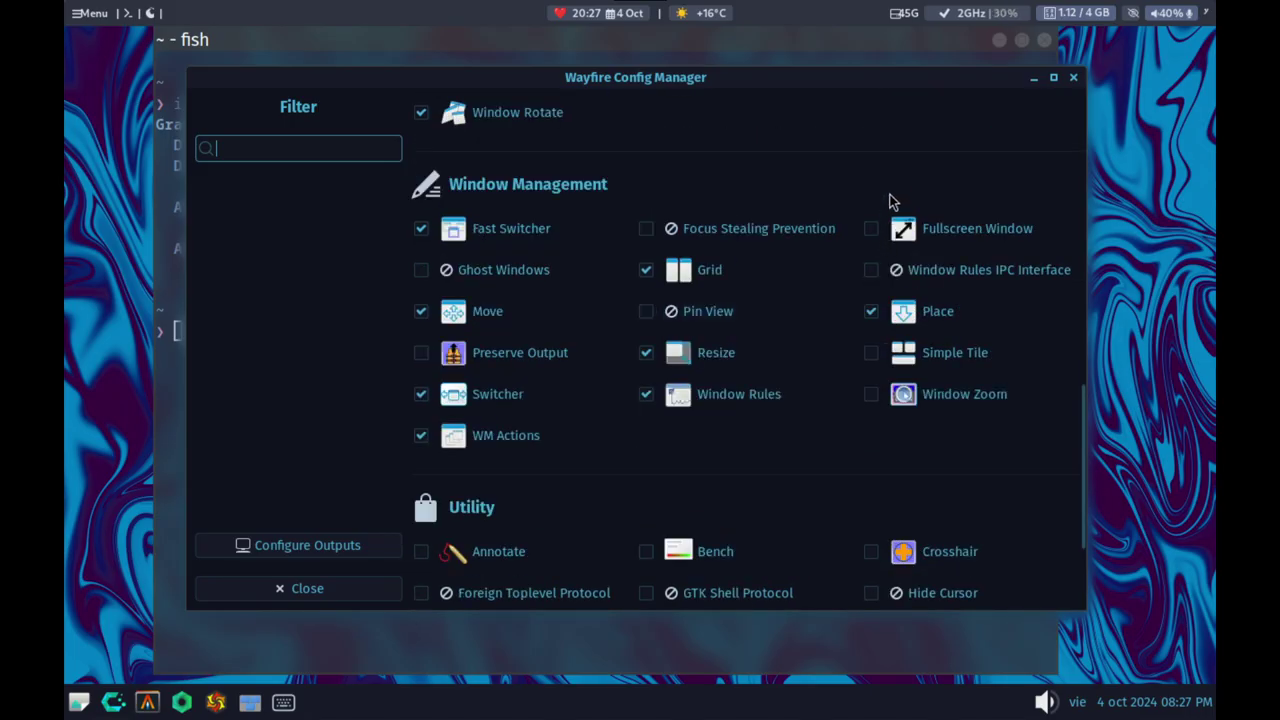
{"action": "scroll", "coordinate": [885, 178], "scroll_direction": "up", "scroll_amount": 4}
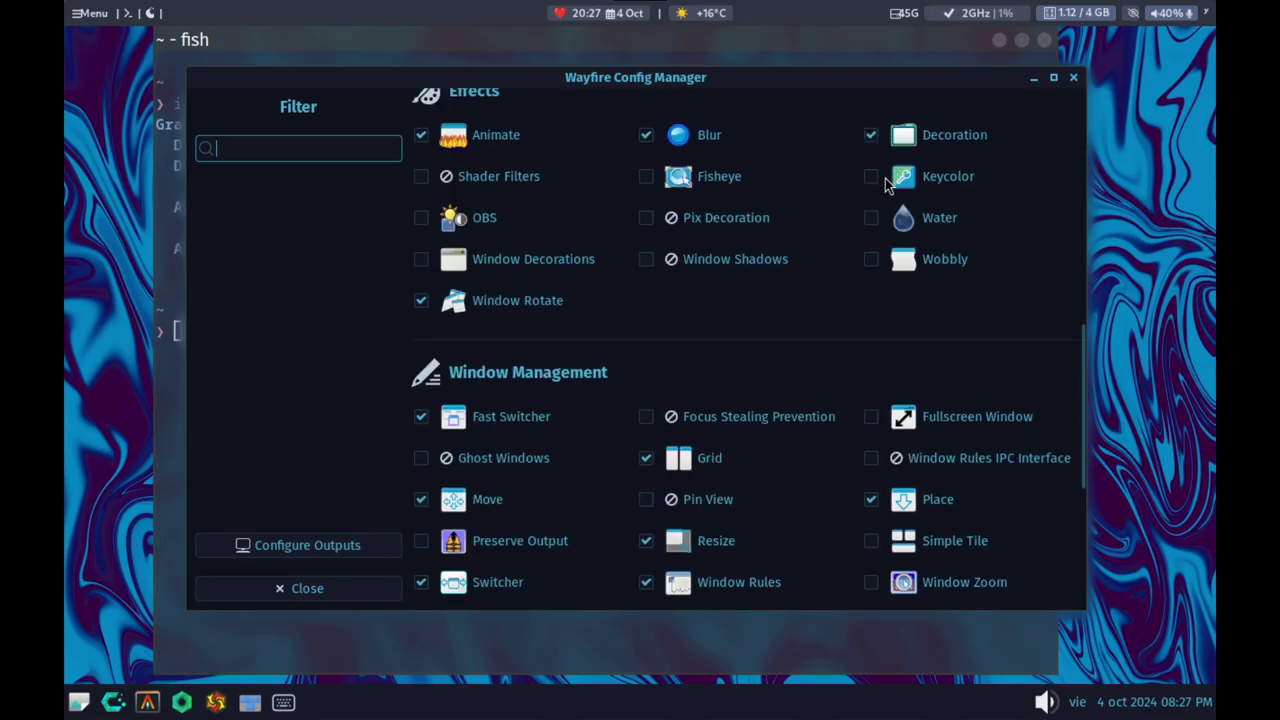
{"action": "scroll", "coordinate": [885, 178], "scroll_direction": "up", "scroll_amount": 2}
{"action": "scroll", "coordinate": [885, 178], "scroll_direction": "up", "scroll_amount": 2}
{"action": "scroll", "coordinate": [885, 178], "scroll_direction": "up", "scroll_amount": 2}
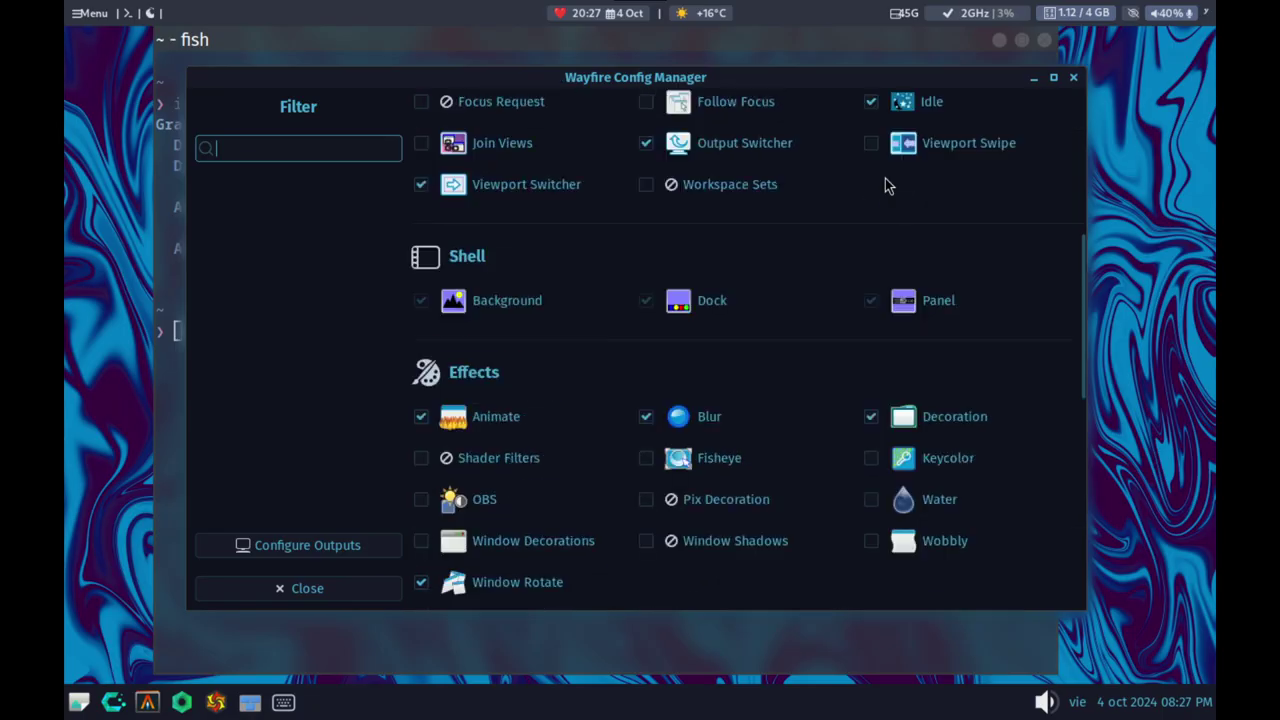
{"action": "scroll", "coordinate": [885, 178], "scroll_direction": "up", "scroll_amount": 4}
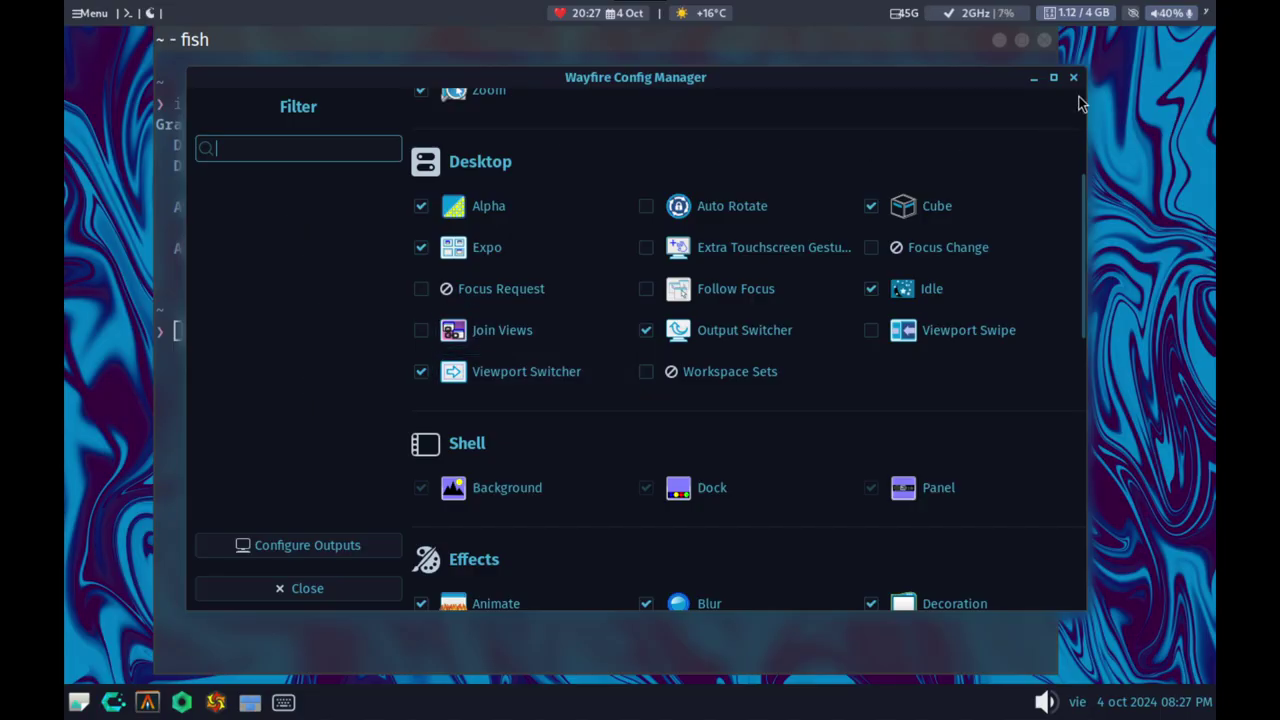
Minimize Wayfire Config Manager to reveal the inxi output and launch Cachy Browser.
{"action": "left_click", "coordinate": [1035, 79]}
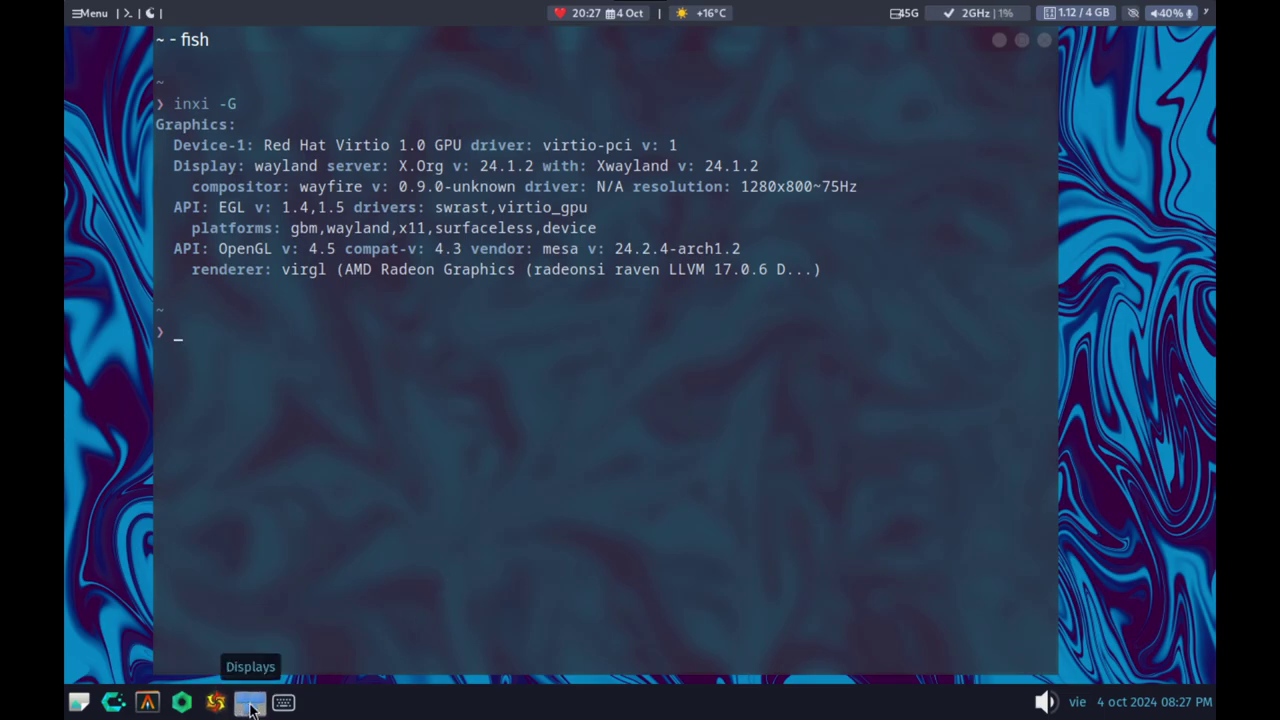
{"action": "left_click", "coordinate": [182, 703]}
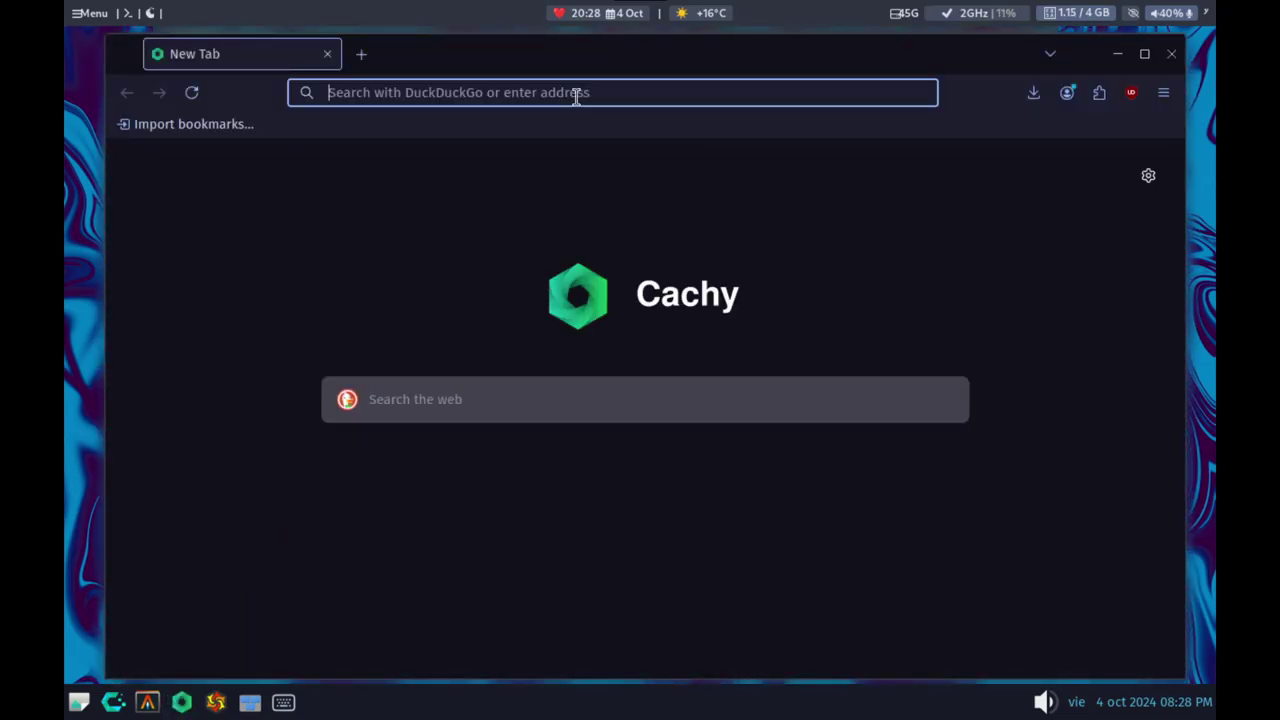
Search DuckDuckGo for 'compiz', show related searches, and scroll to the ArchWiki result.
{"action": "type", "text": "compiz"}
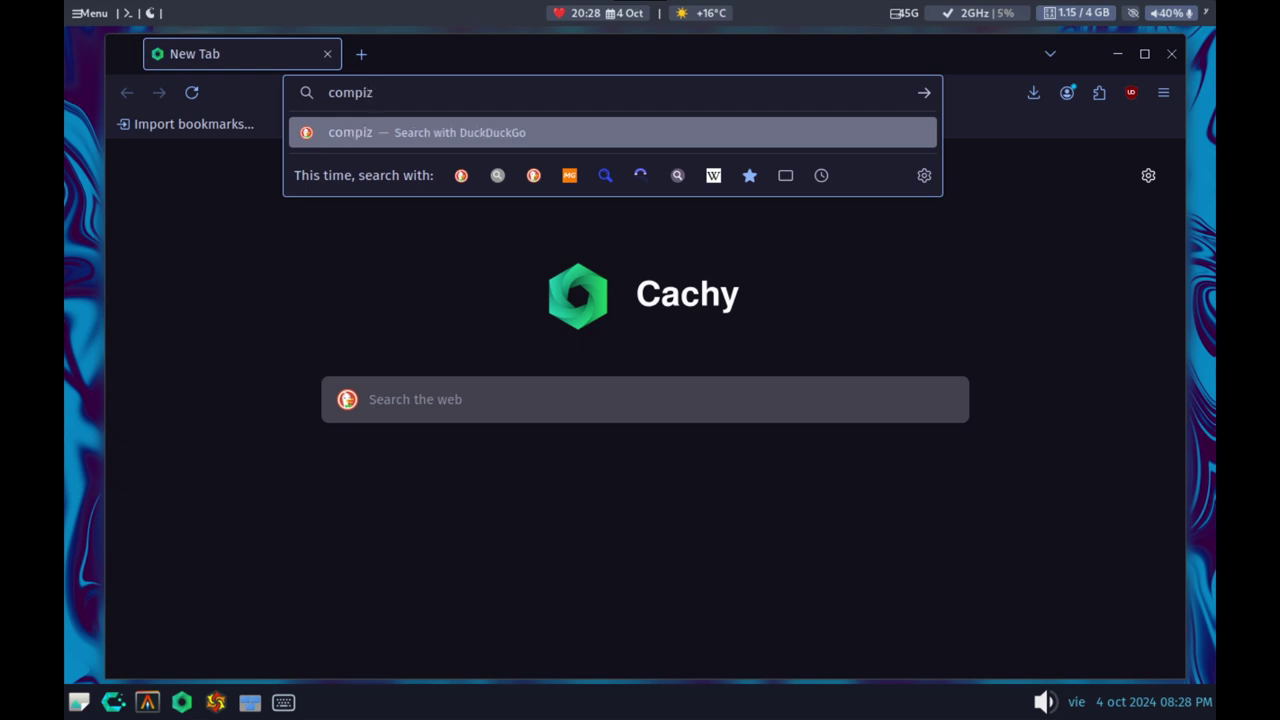
{"action": "key", "text": "Return"}
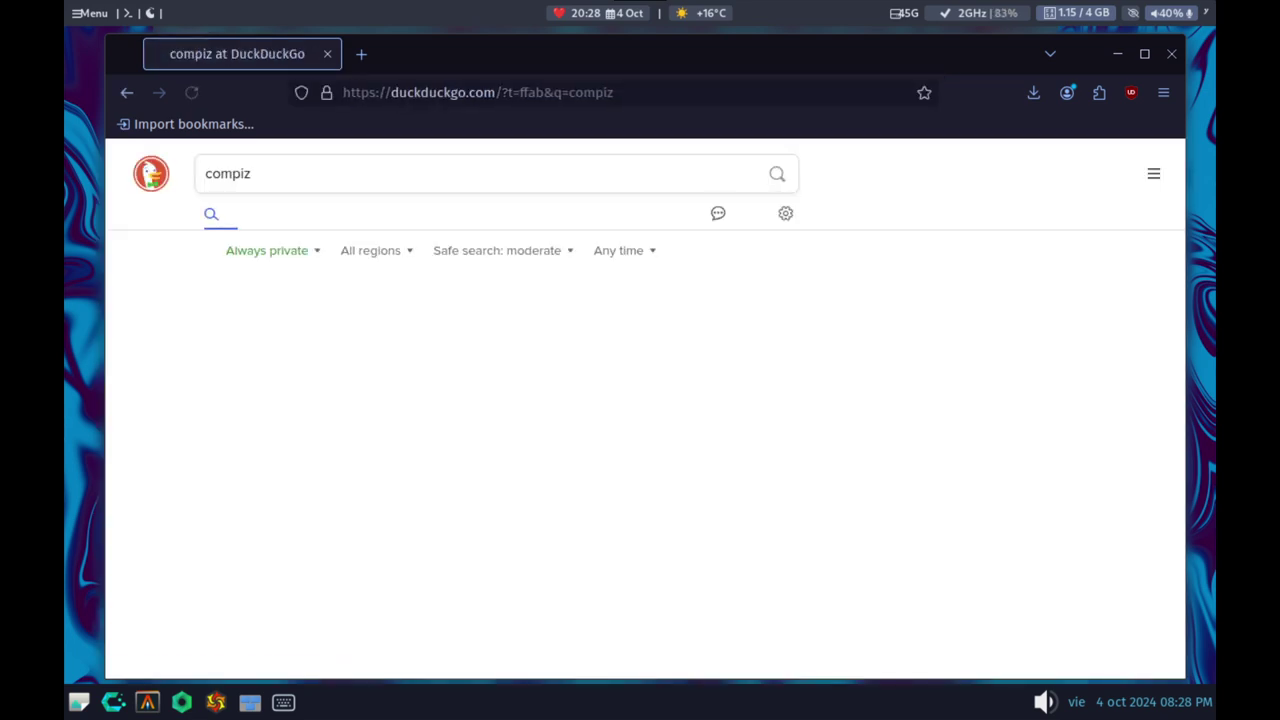
{"action": "left_click", "coordinate": [363, 169]}
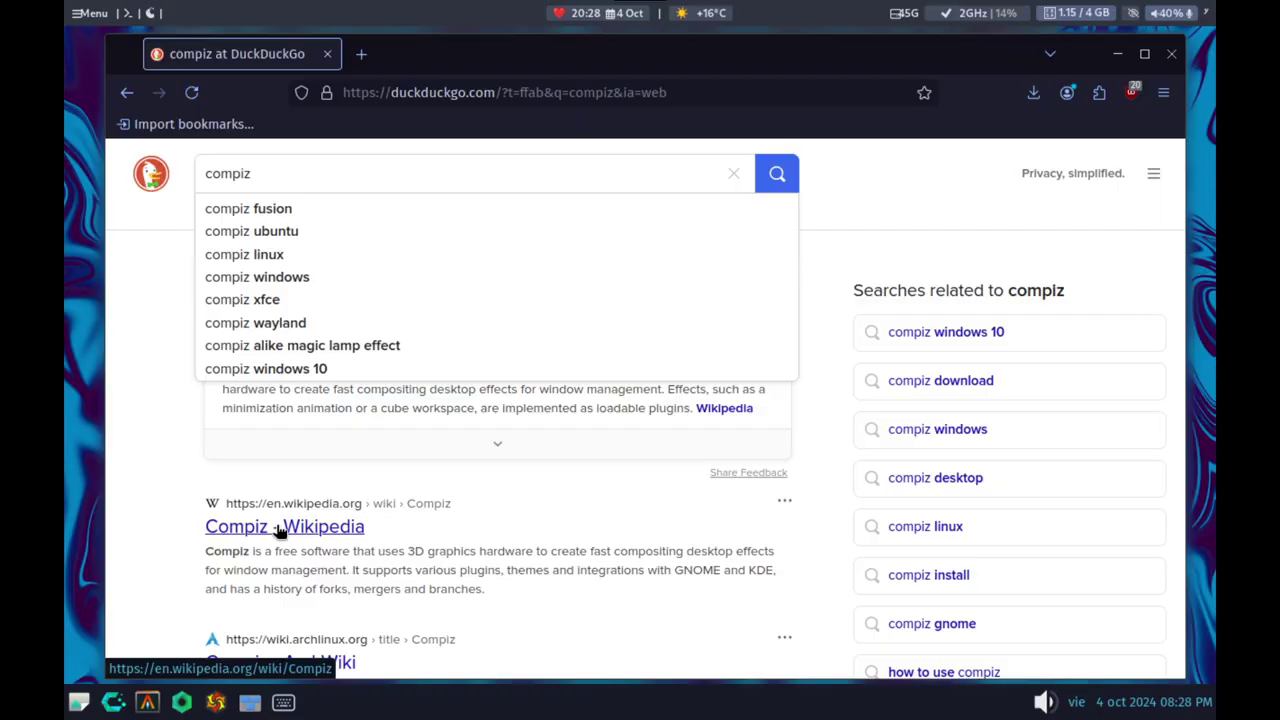
{"action": "scroll", "coordinate": [275, 530], "scroll_direction": "down", "scroll_amount": 2}
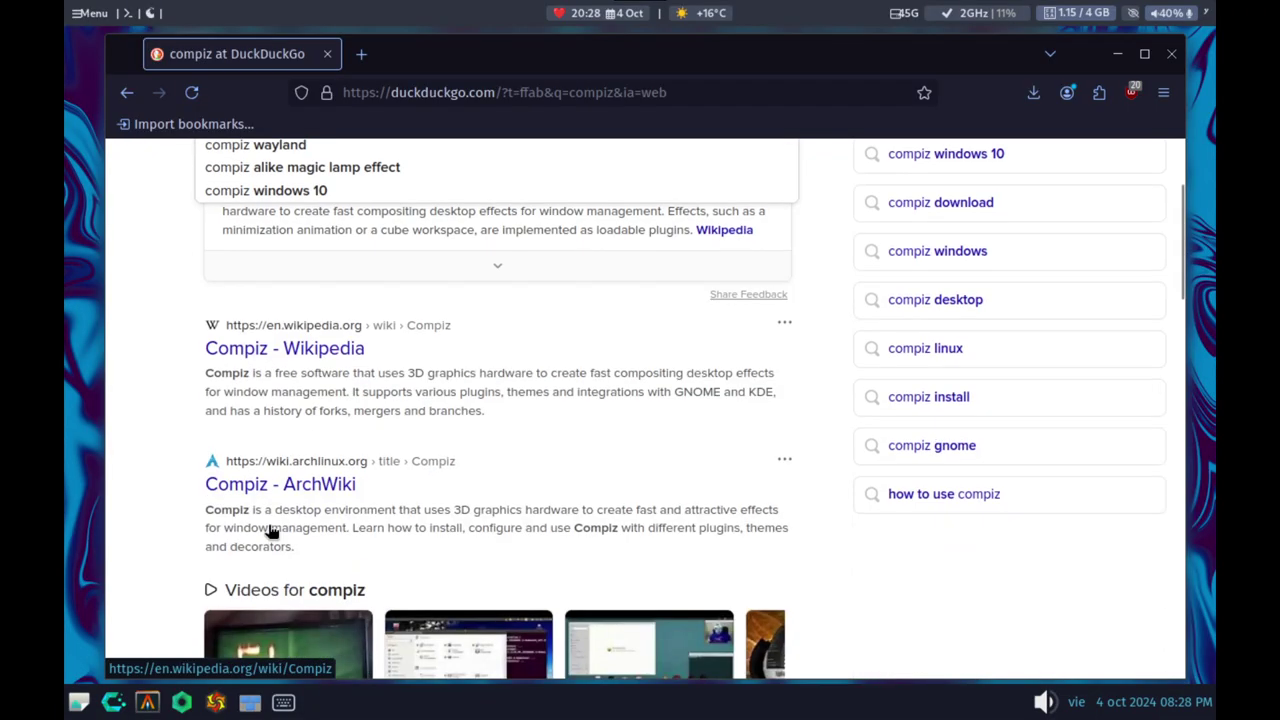
Open Compiz - ArchWiki, read through to Known issues, then return to Extras.
{"action": "left_click", "coordinate": [228, 488]}
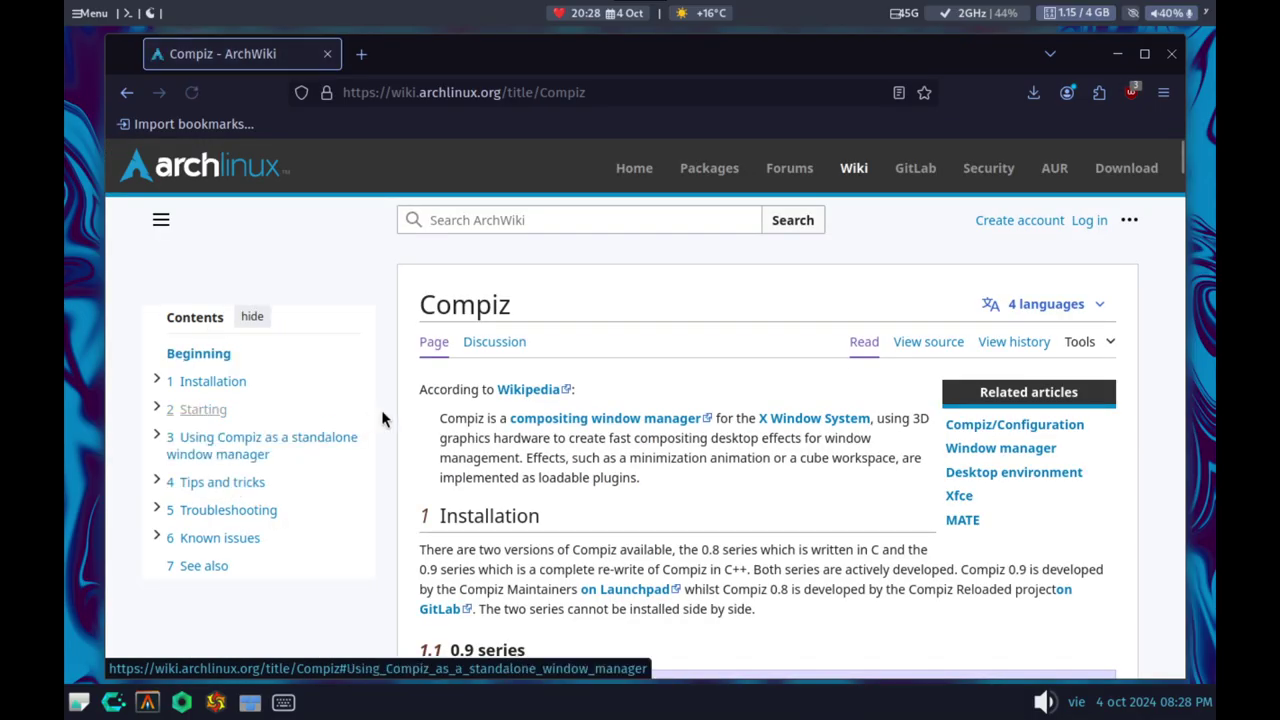
{"action": "scroll", "coordinate": [464, 388], "scroll_direction": "down", "scroll_amount": 2}
{"action": "scroll", "coordinate": [463, 387], "scroll_direction": "down", "scroll_amount": 15}
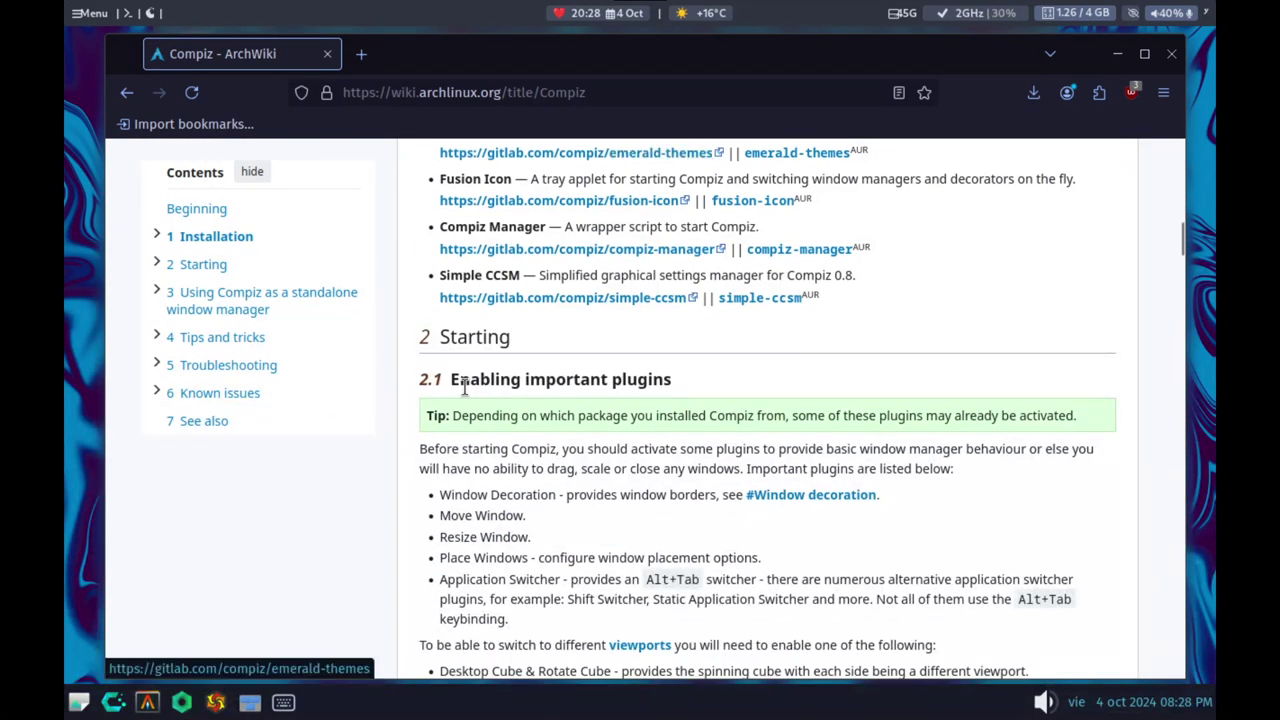
{"action": "scroll", "coordinate": [465, 393], "scroll_direction": "down", "scroll_amount": 5}
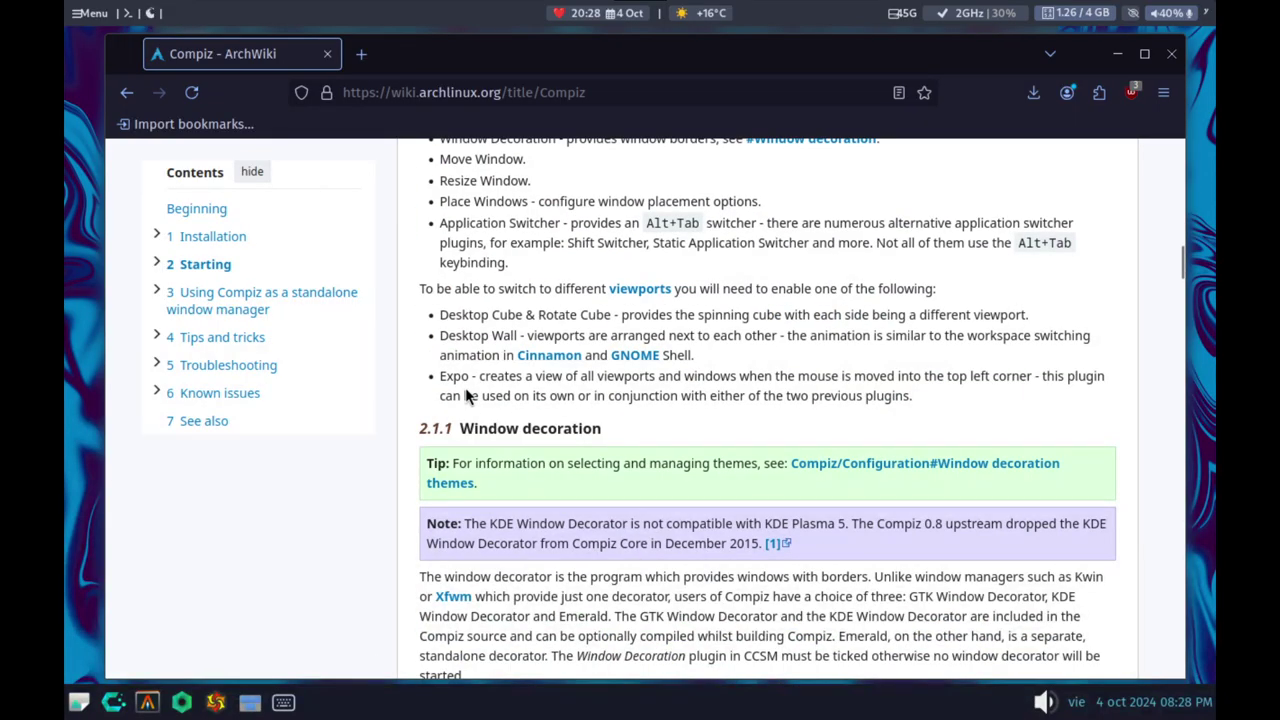
{"action": "scroll", "coordinate": [465, 387], "scroll_direction": "down", "scroll_amount": 10}
{"action": "scroll", "coordinate": [465, 387], "scroll_direction": "down", "scroll_amount": 20}
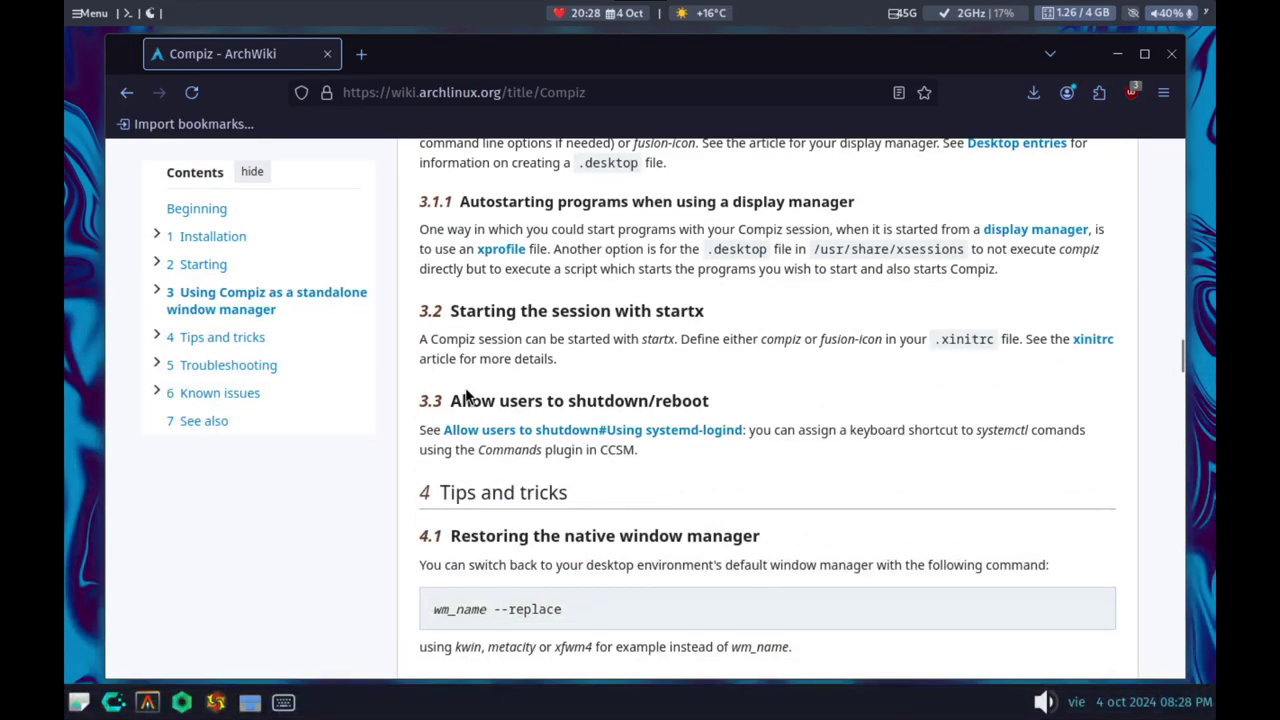
{"action": "scroll", "coordinate": [465, 387], "scroll_direction": "down", "scroll_amount": 15}
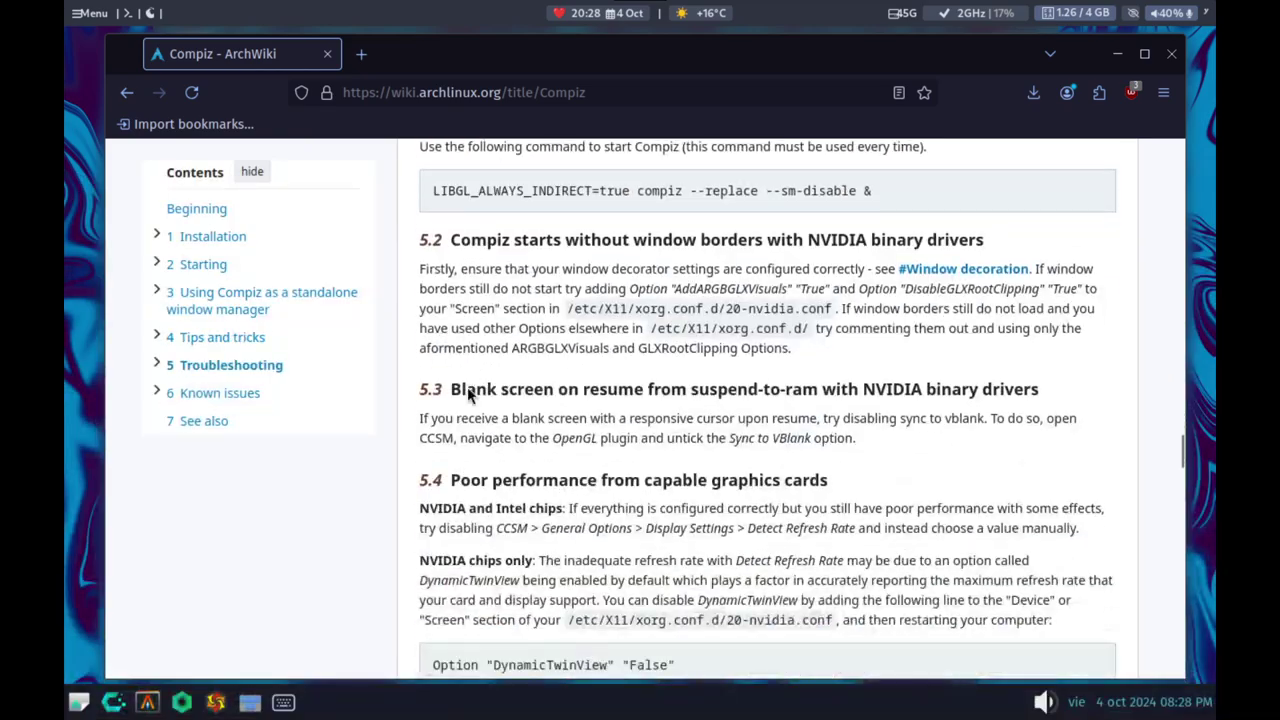
{"action": "scroll", "coordinate": [465, 387], "scroll_direction": "down", "scroll_amount": 10}
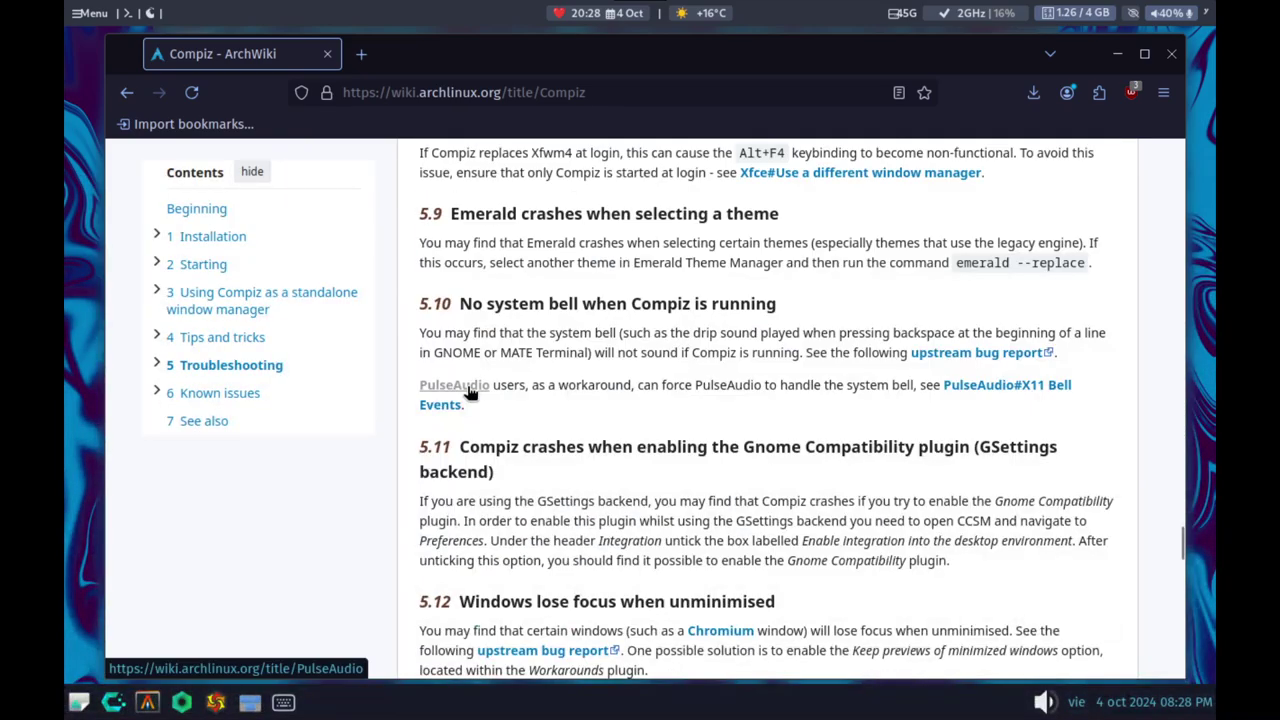
{"action": "scroll", "coordinate": [465, 387], "scroll_direction": "down", "scroll_amount": 12}
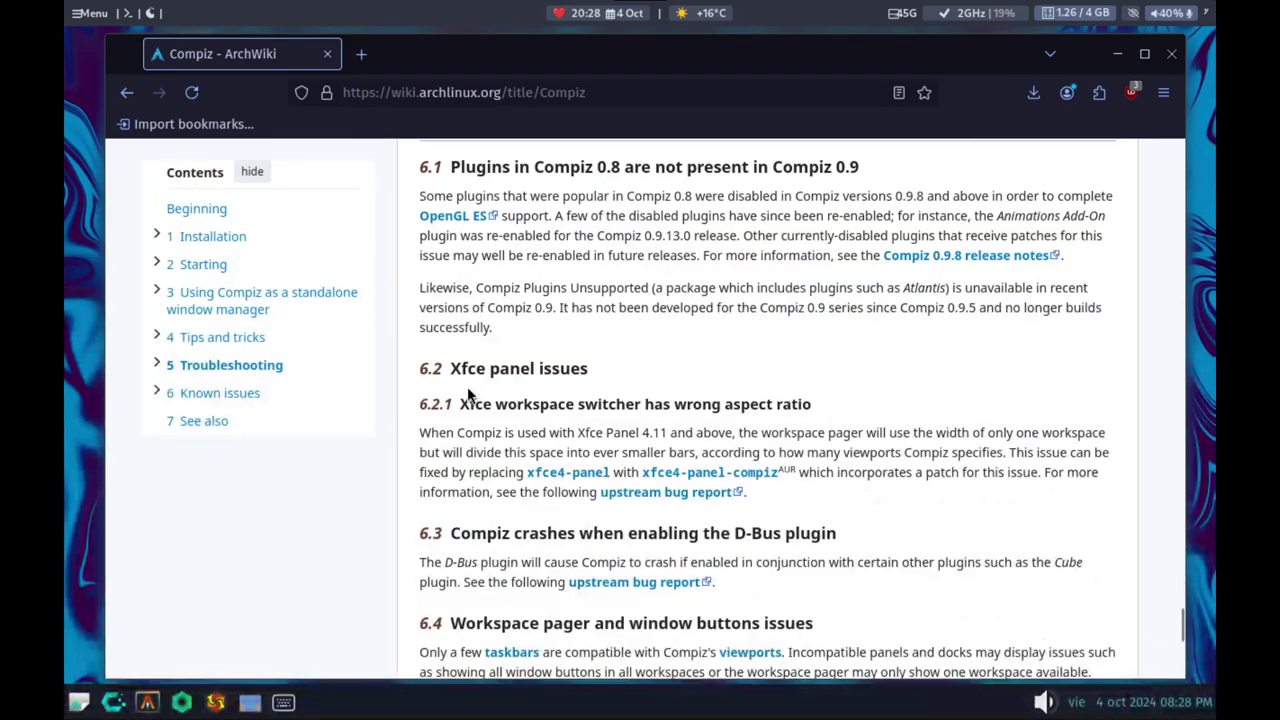
{"action": "scroll", "coordinate": [469, 375], "scroll_direction": "down", "scroll_amount": 8}
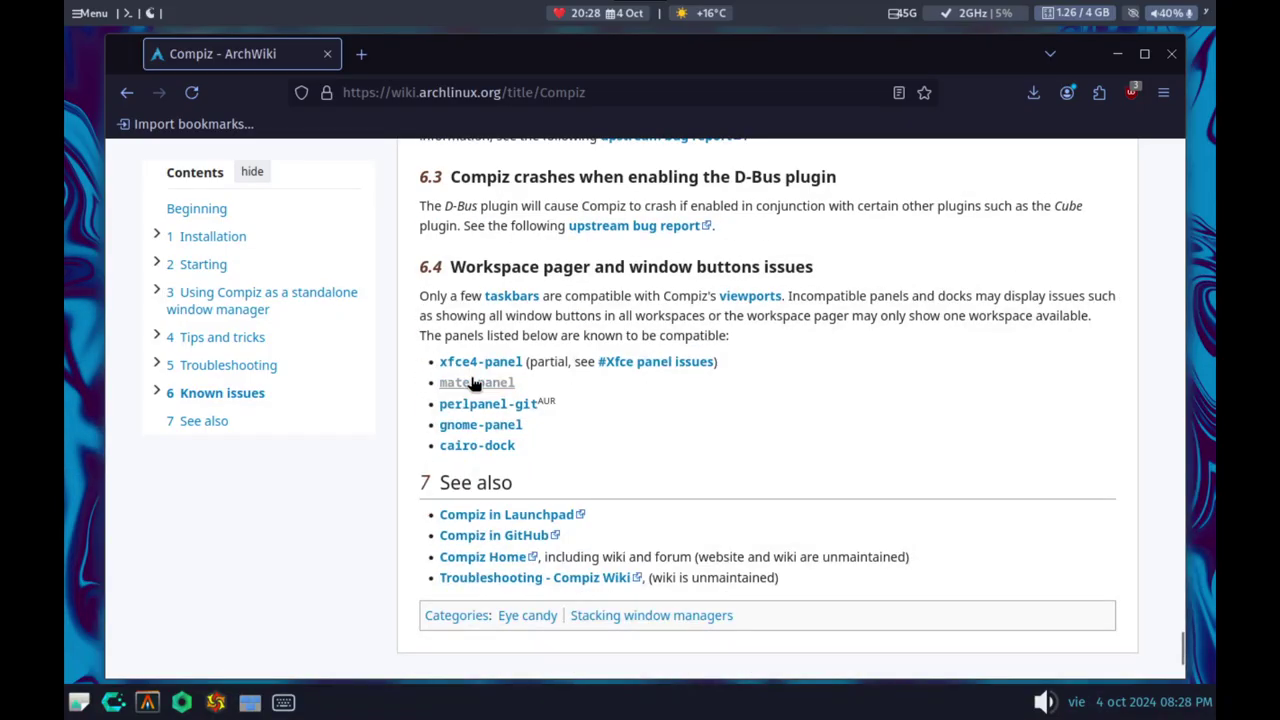
{"action": "scroll", "coordinate": [475, 387], "scroll_direction": "up", "scroll_amount": 10}
{"action": "scroll", "coordinate": [475, 387], "scroll_direction": "up", "scroll_amount": 15}
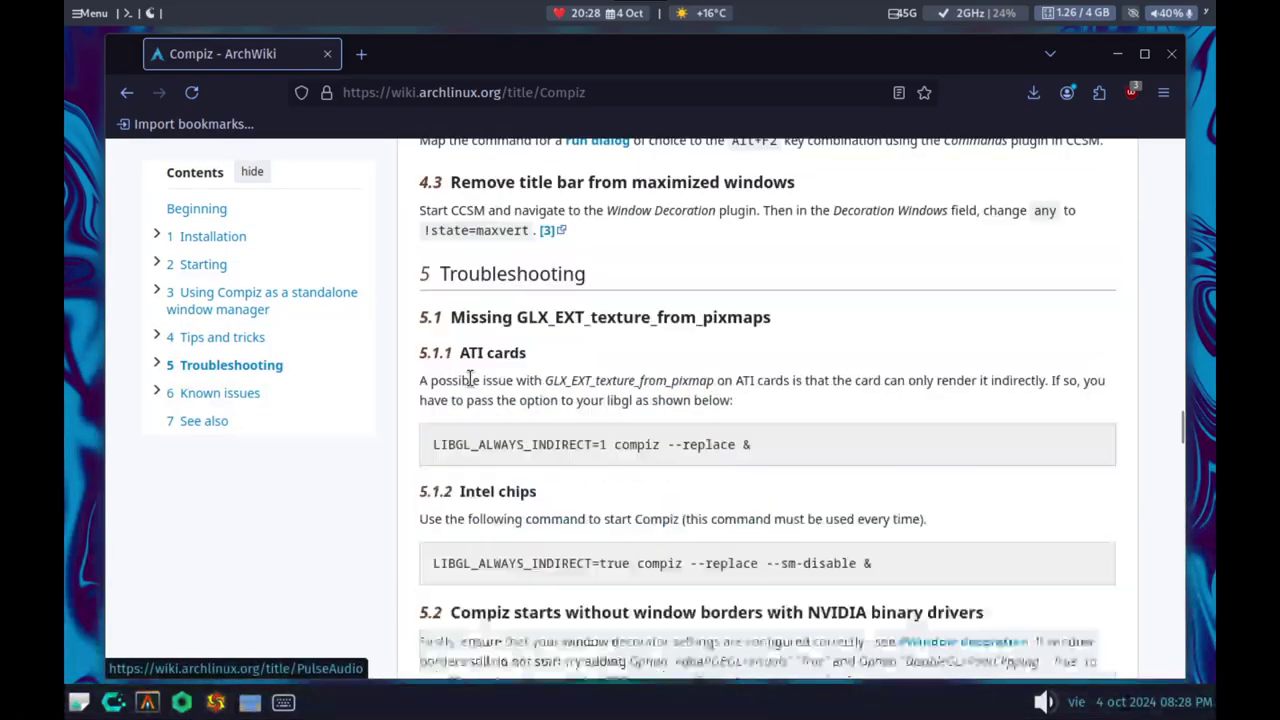
{"action": "scroll", "coordinate": [472, 387], "scroll_direction": "up", "scroll_amount": 12}
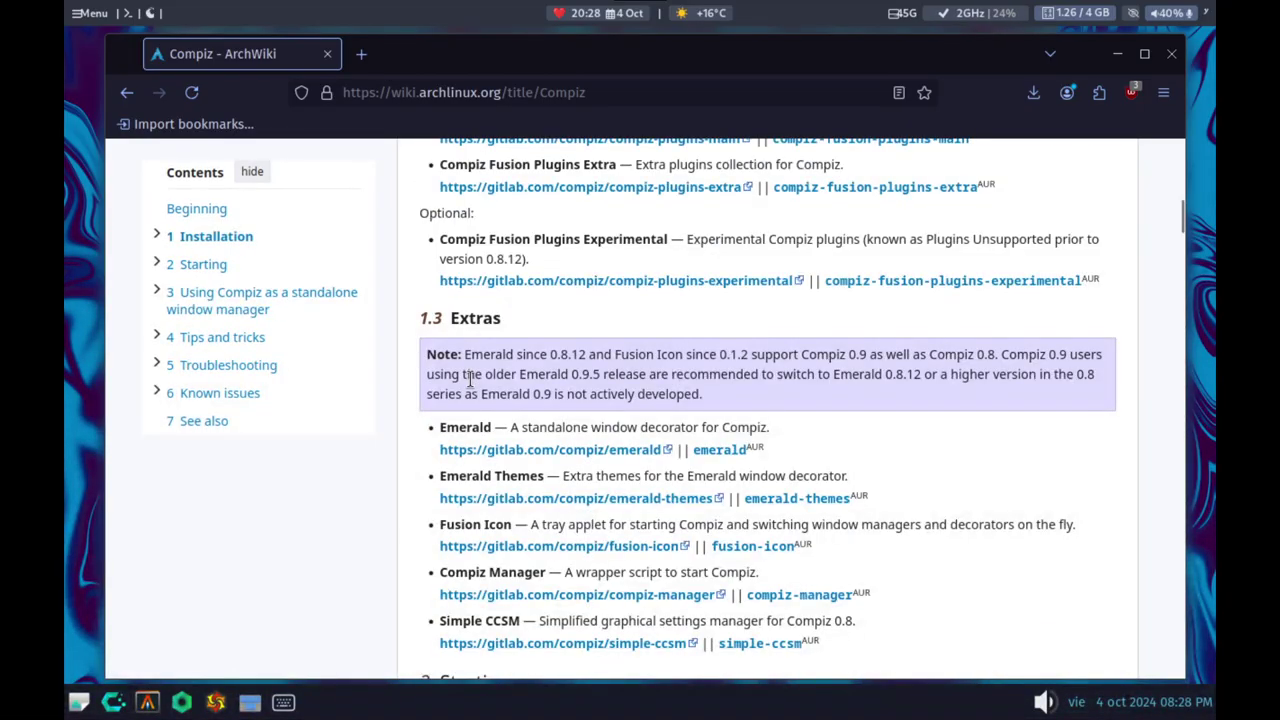